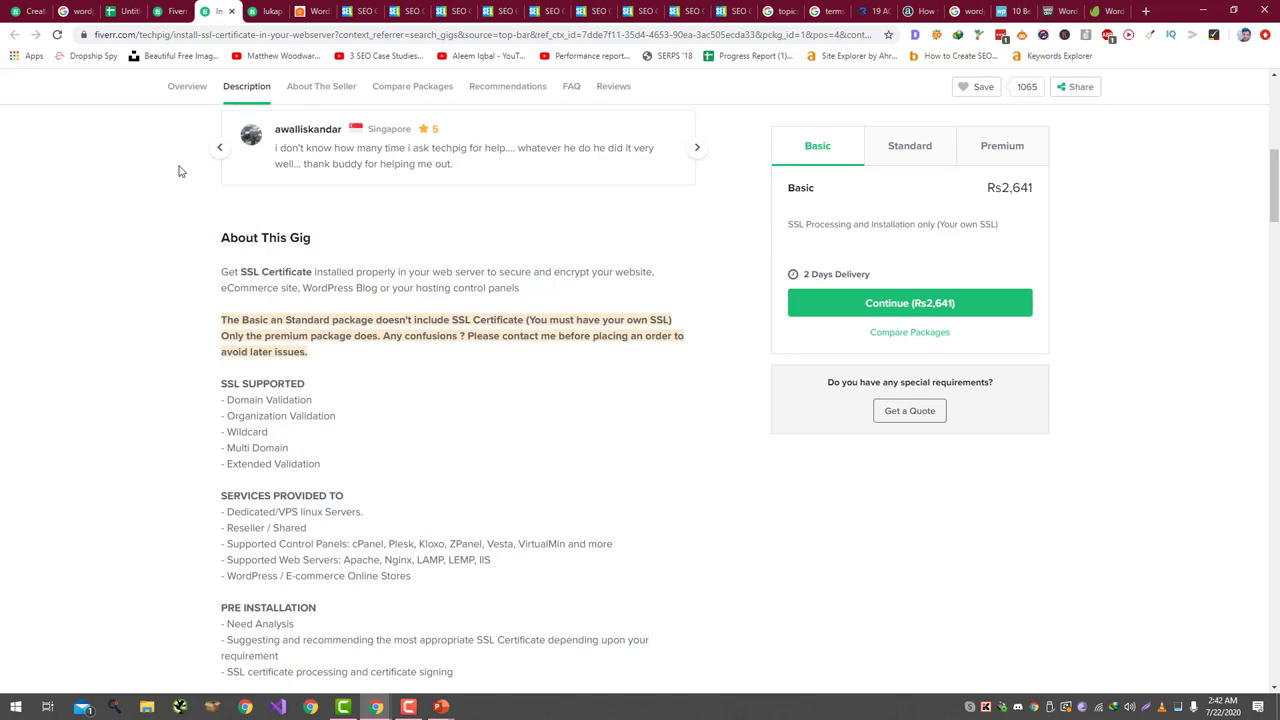
- Review the SSL installation gig's description, FAQ, rating breakdown and customer reviews
scroll(248, 236, down, 5)
scroll(248, 236, down, 18)
scroll(249, 237, down, 3)
middle_click(157, 341)
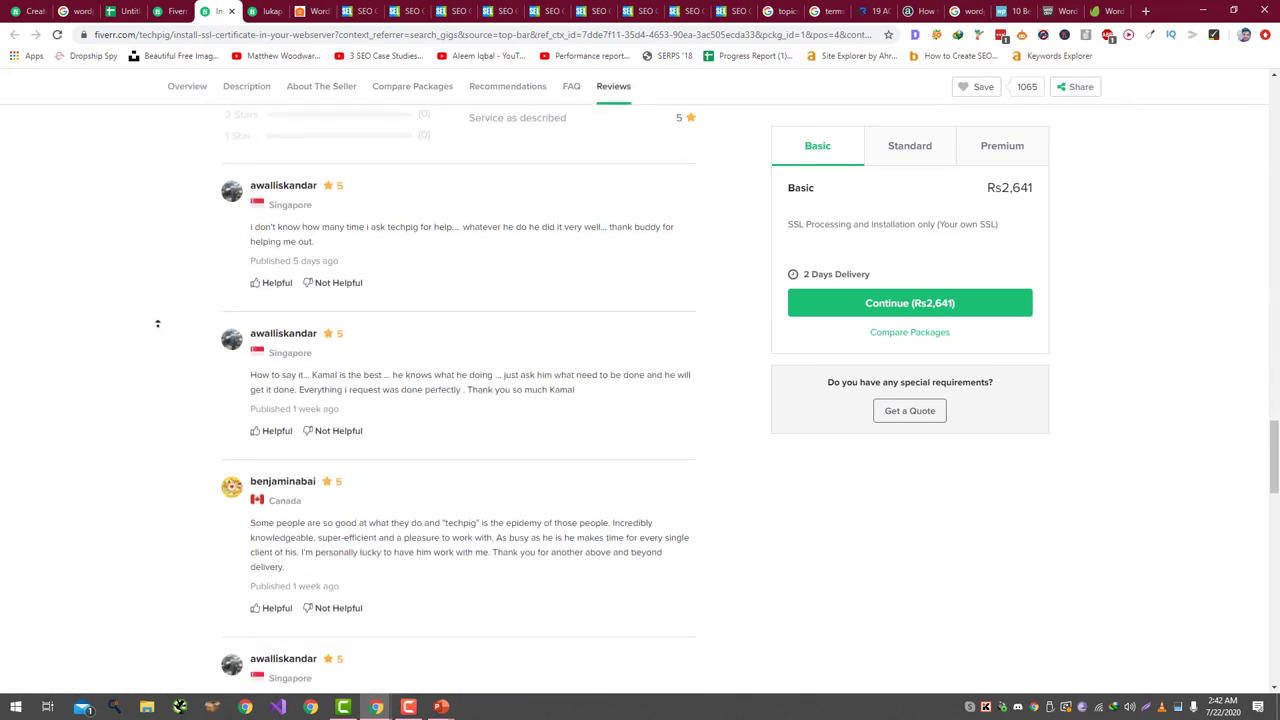
scroll(157, 324, up, 4)
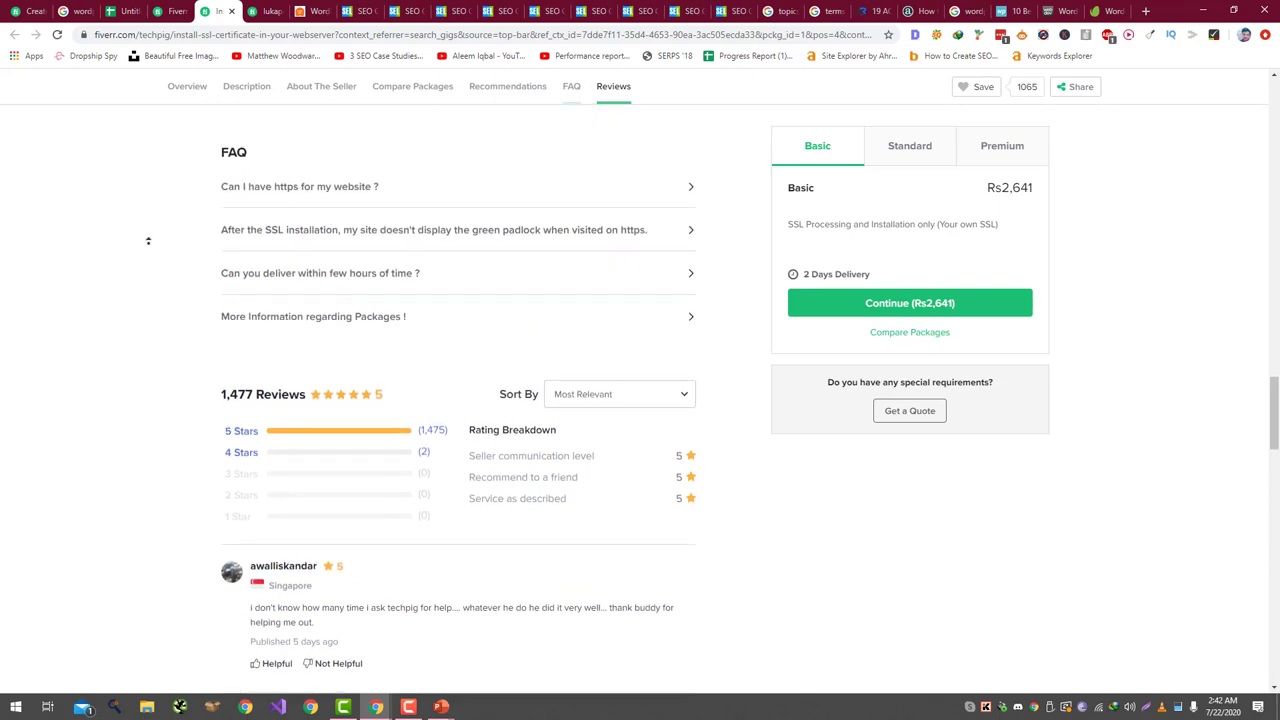
scroll(148, 244, up, 15)
scroll(140, 367, down, 15)
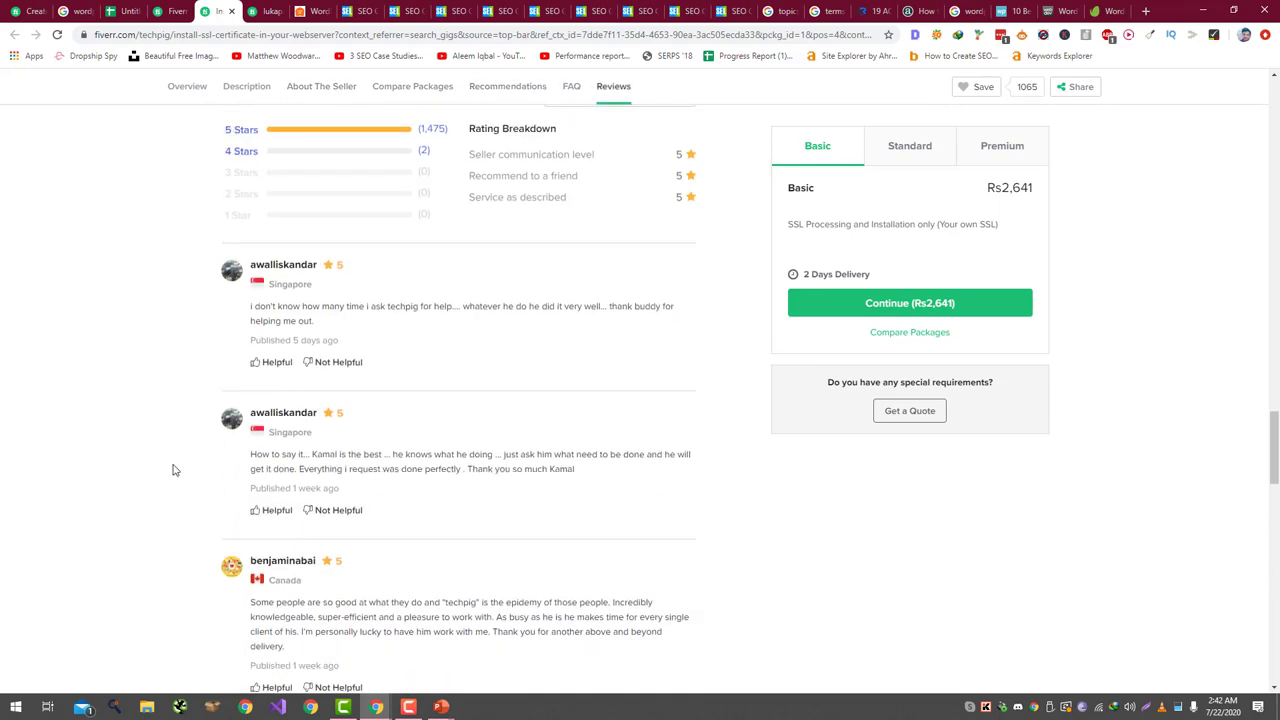
scroll(172, 470, down, 3)
scroll(172, 467, down, 2)
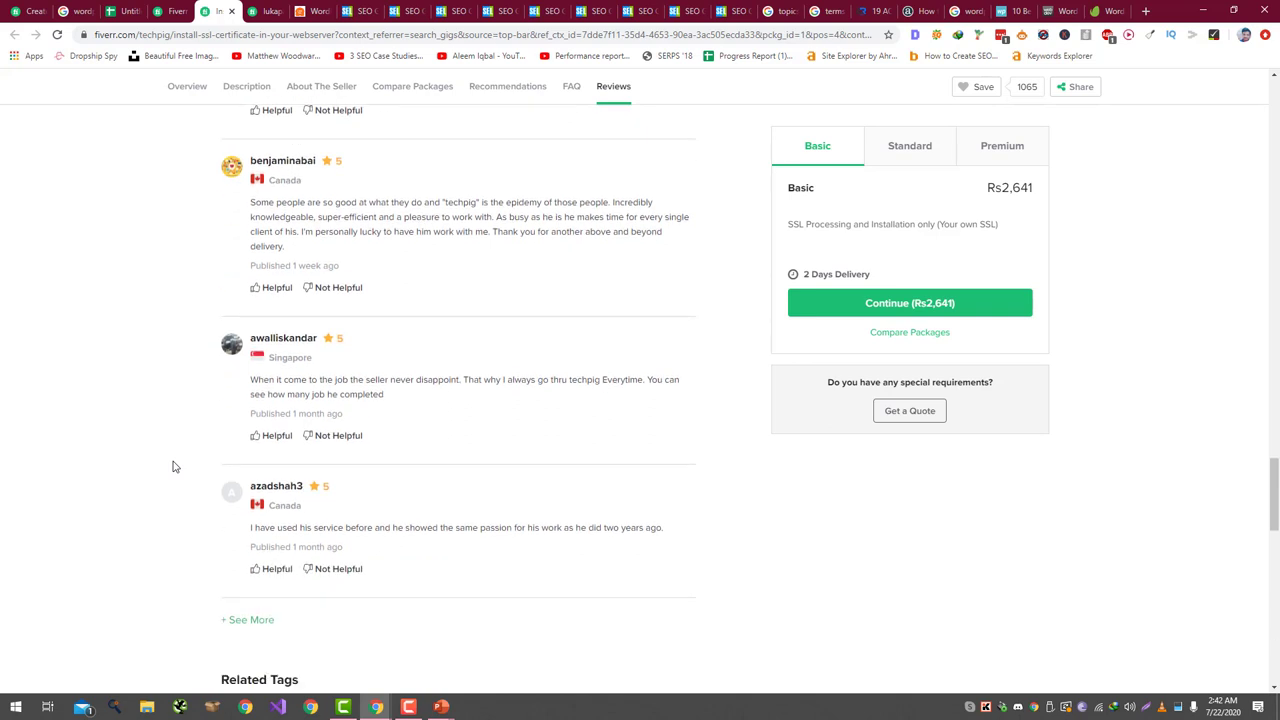
scroll(172, 467, down, 2)
scroll(172, 467, up, 2)
middle_click(172, 465)
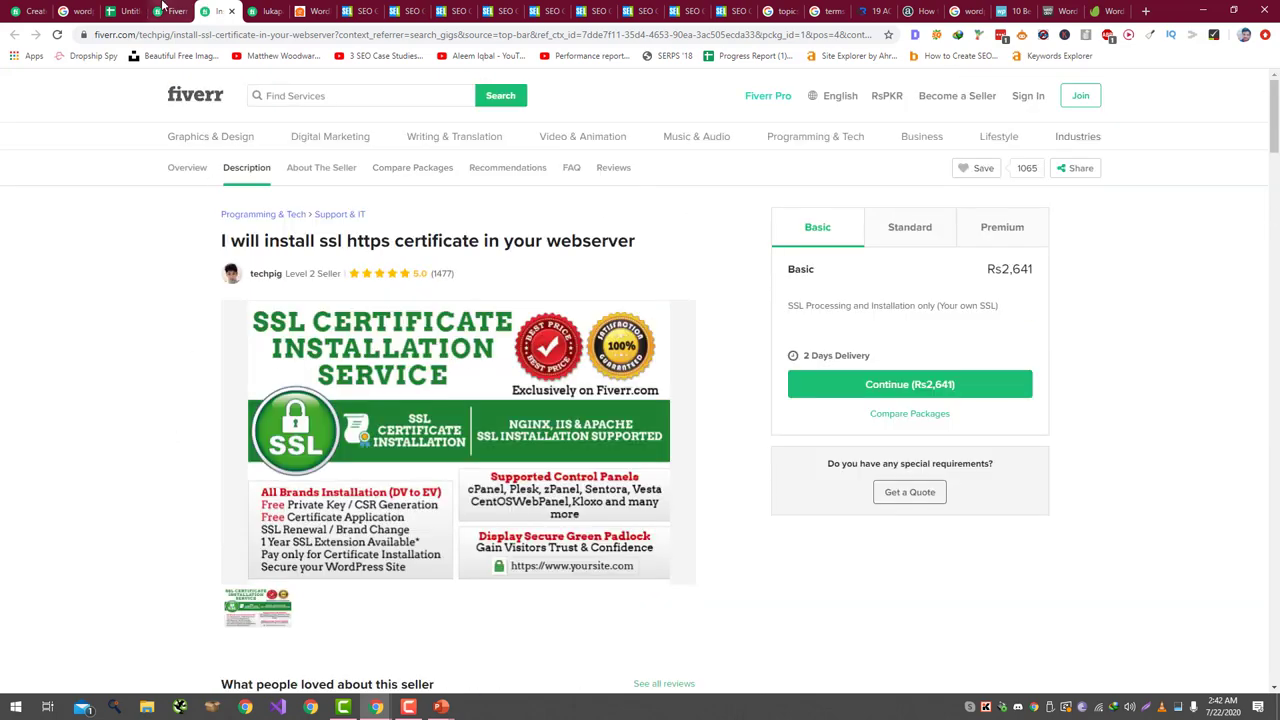
- Copy the word "errors" from the title of the free https SSL certificate gig into cell E4 of the keyword spreadsheet
click(165, 10)
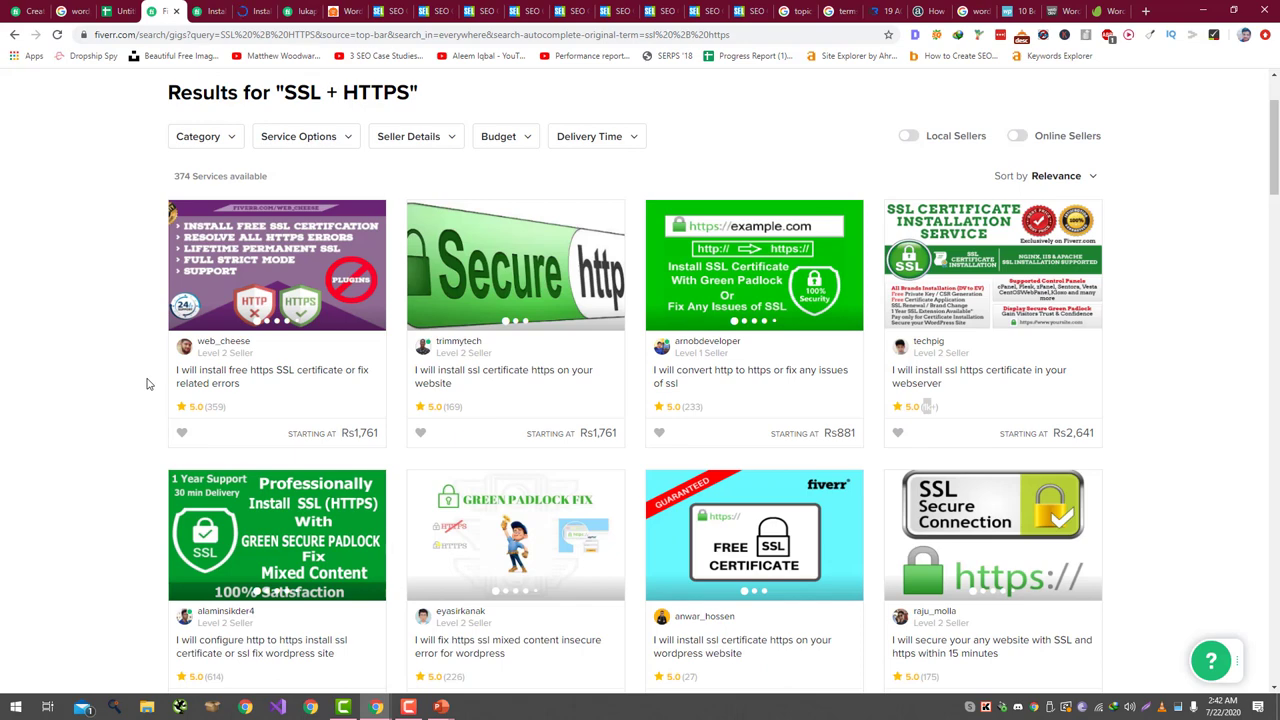
click(252, 11)
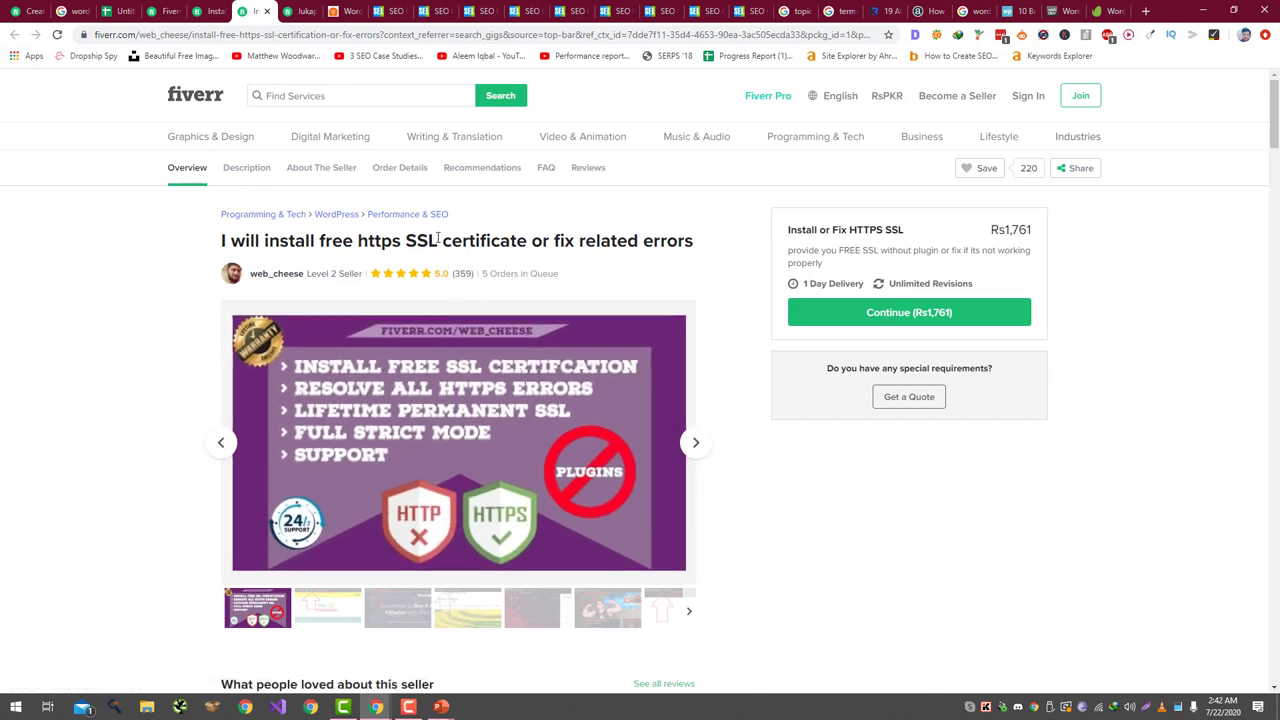
double_click(668, 241)
key(ctrl+c)
drag(118, 8, 212, 10)
key(ctrl+v)
key(ctrl+z)
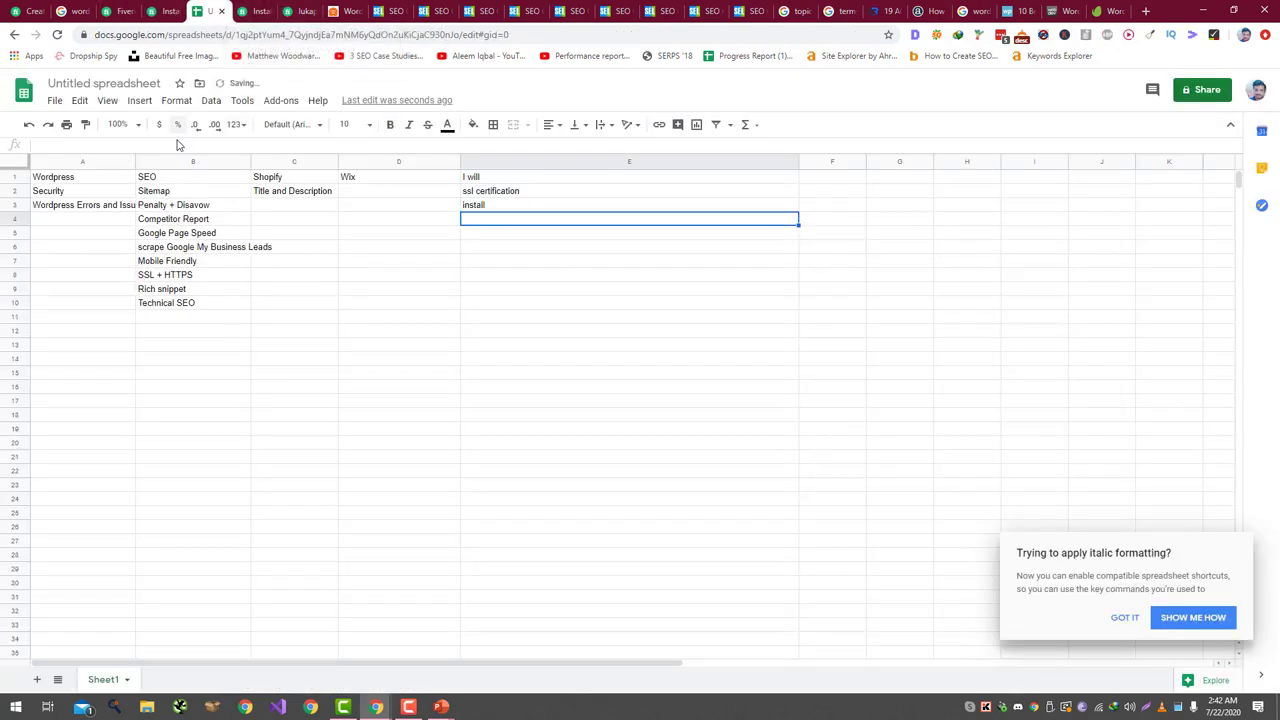
key(ctrl+shift+v)
- Check the gig title again and record the keyword "https" in cell E5 of the spreadsheet
click(240, 10)
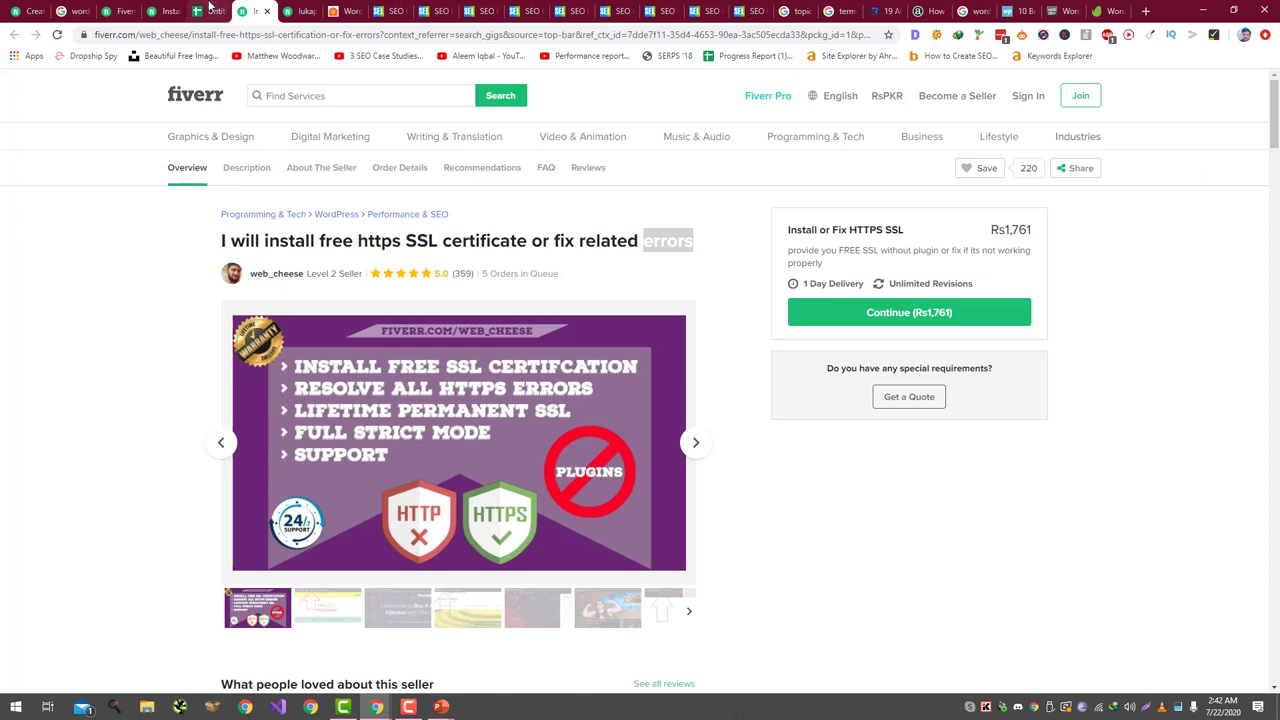
click(214, 10)
click(501, 234)
click(261, 144)
text(https)
key(Return)
- Look over the free https SSL gig and record the keyword "free" in cell E6 of the spreadsheet
click(250, 10)
scroll(174, 343, down, 2)
scroll(174, 343, up, 2)
click(196, 8)
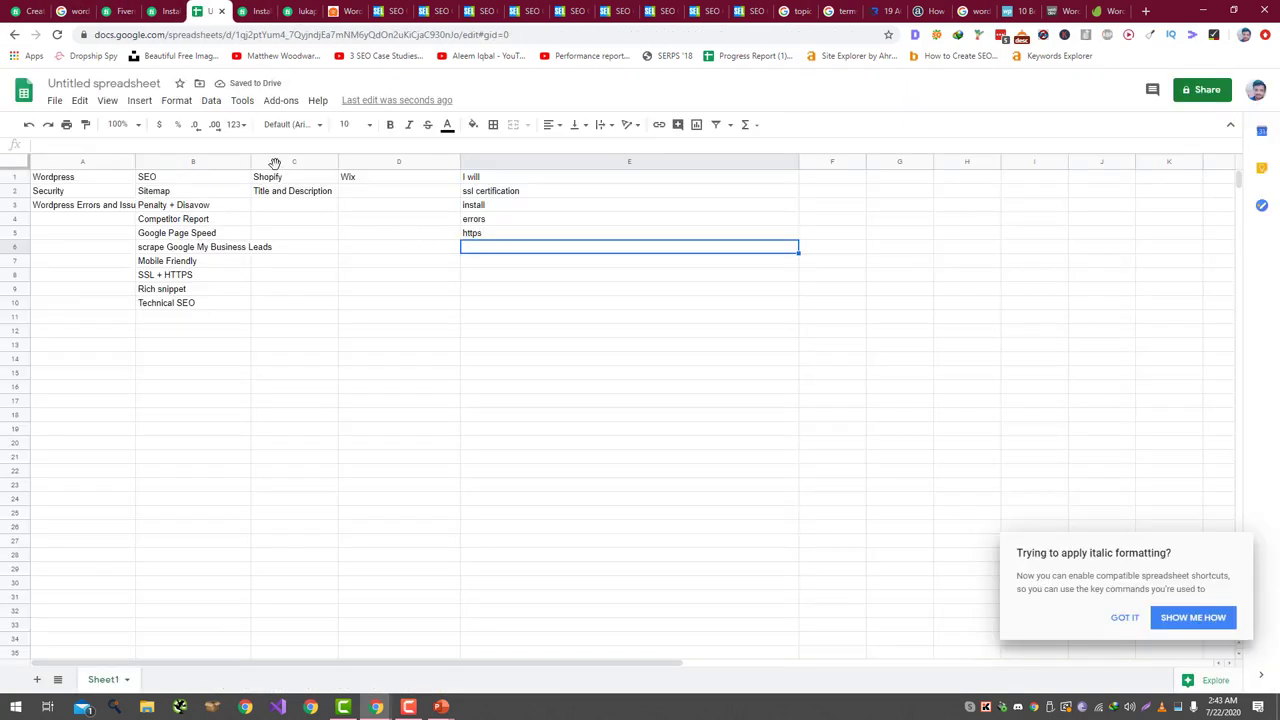
text(free3)
key(BackSpace)
key(Return)
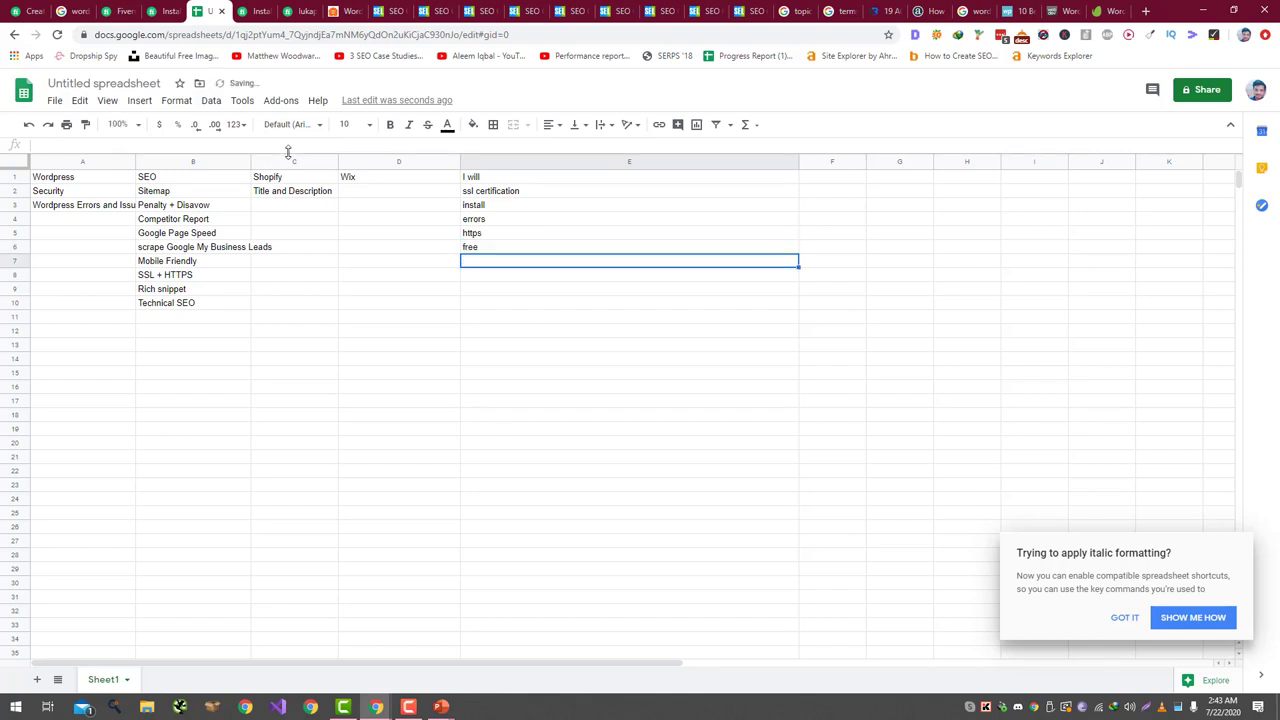
- Search Fiverr for the certificate phrase from the gig's title and rerun the search with the query edited to "SSSLL certificate"
click(252, 11)
click(298, 11)
click(252, 11)
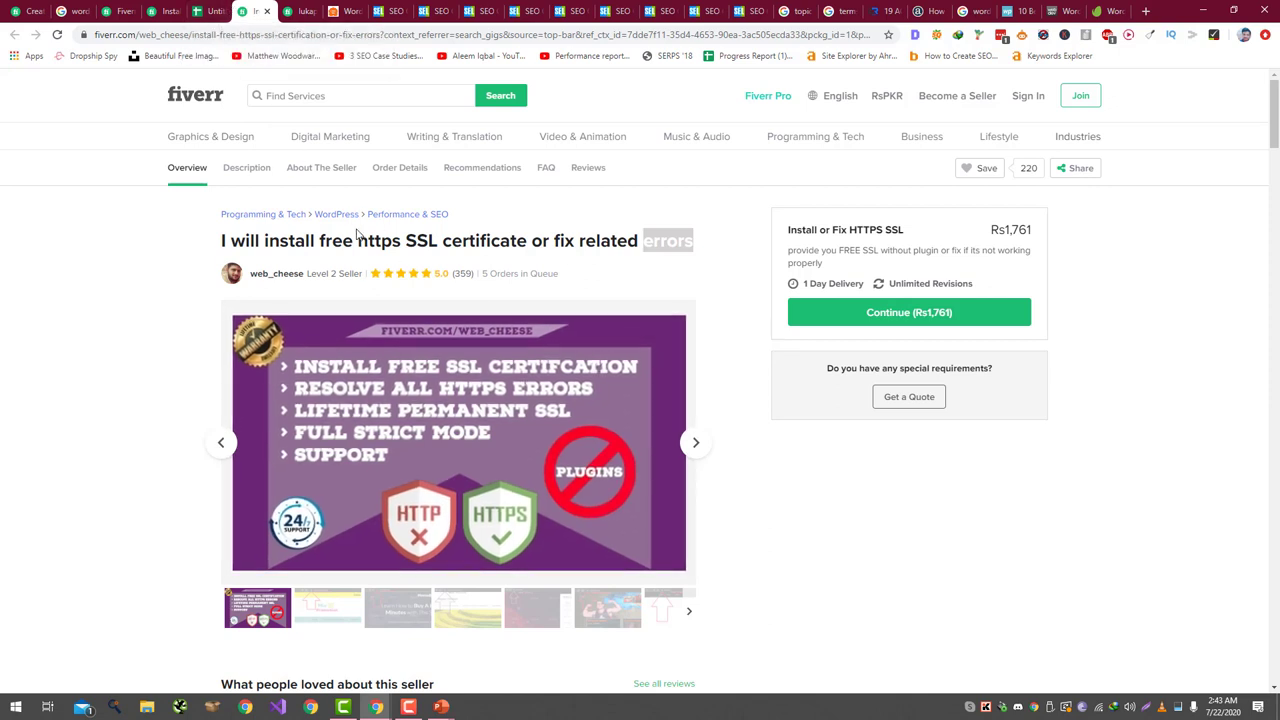
drag(414, 241, 527, 257)
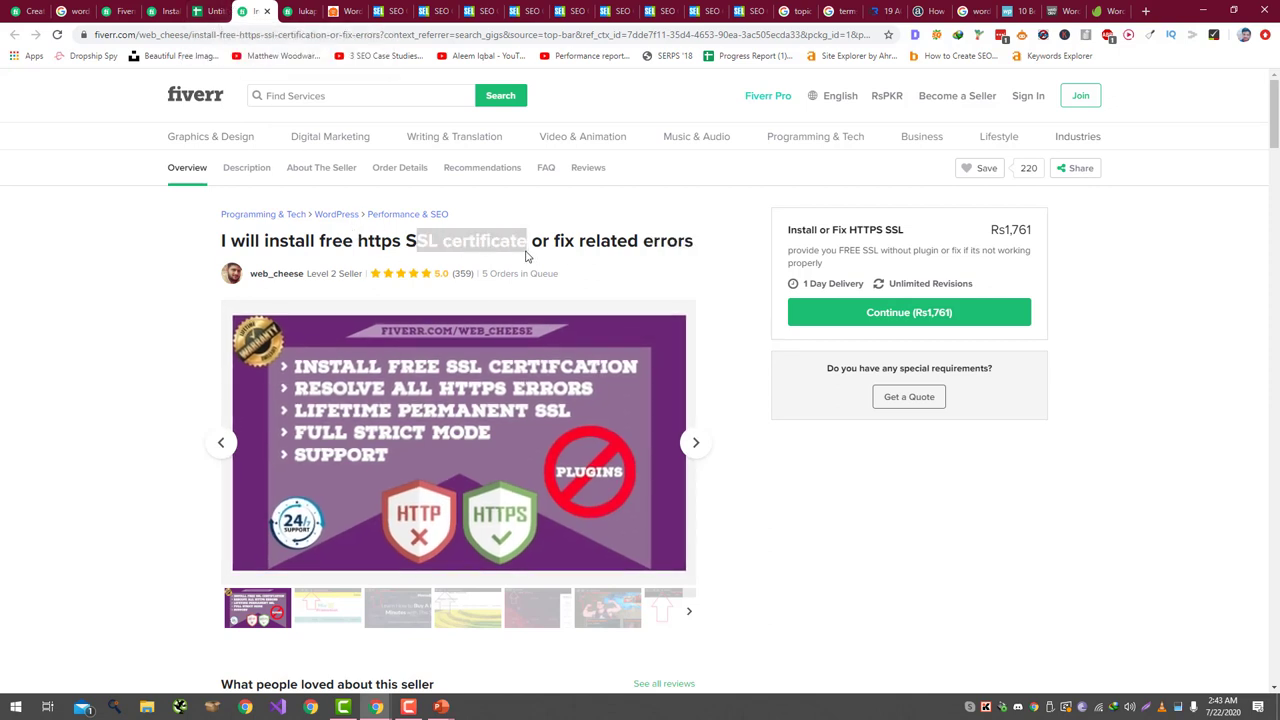
click(365, 88)
text(sl certificate)
key(Return)
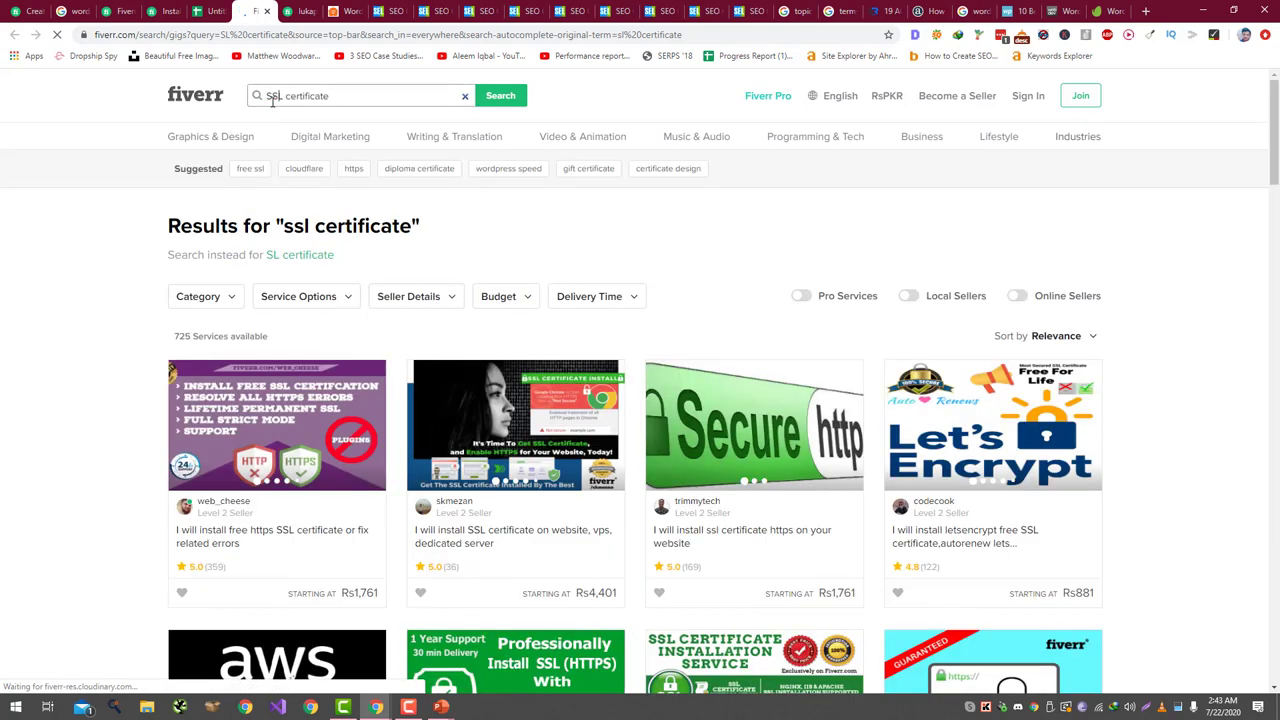
click(271, 97)
text(SSL)
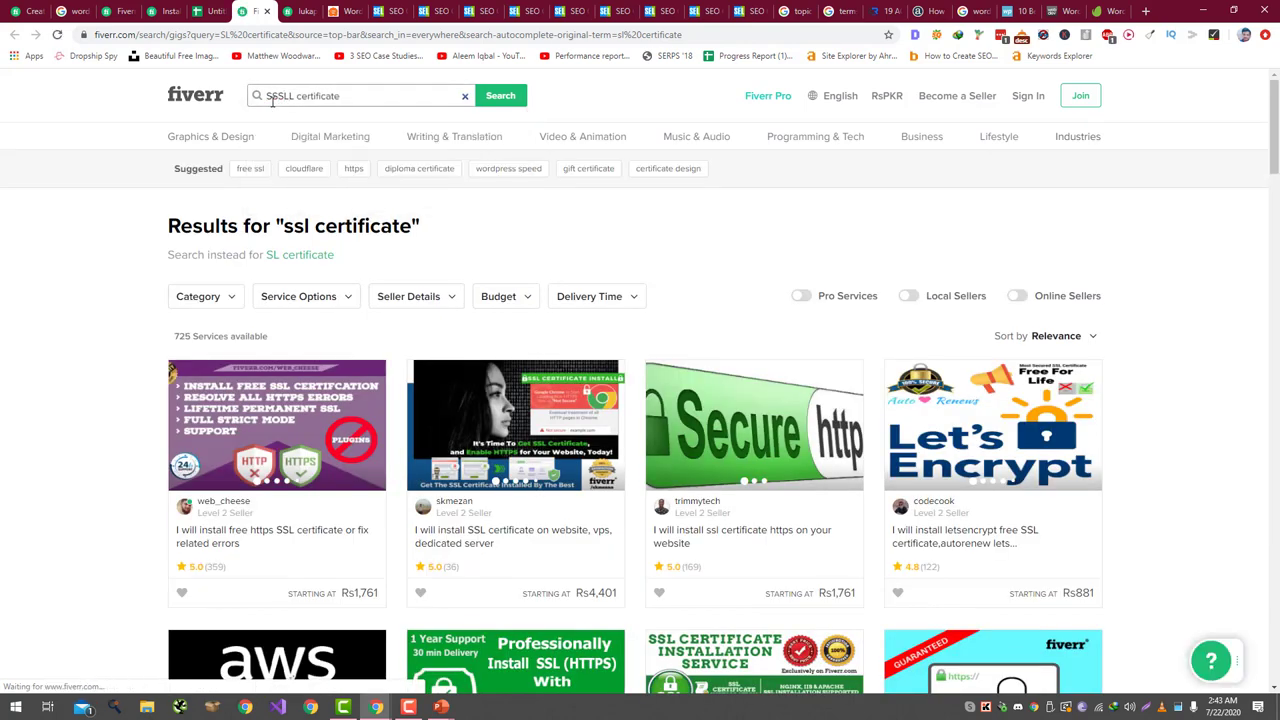
key(Return)
- Scan the gig titles in the search results and record the keyword "website" in cell E7 of the spreadsheet
scroll(4, 400, down, 4)
scroll(4, 399, down, 3)
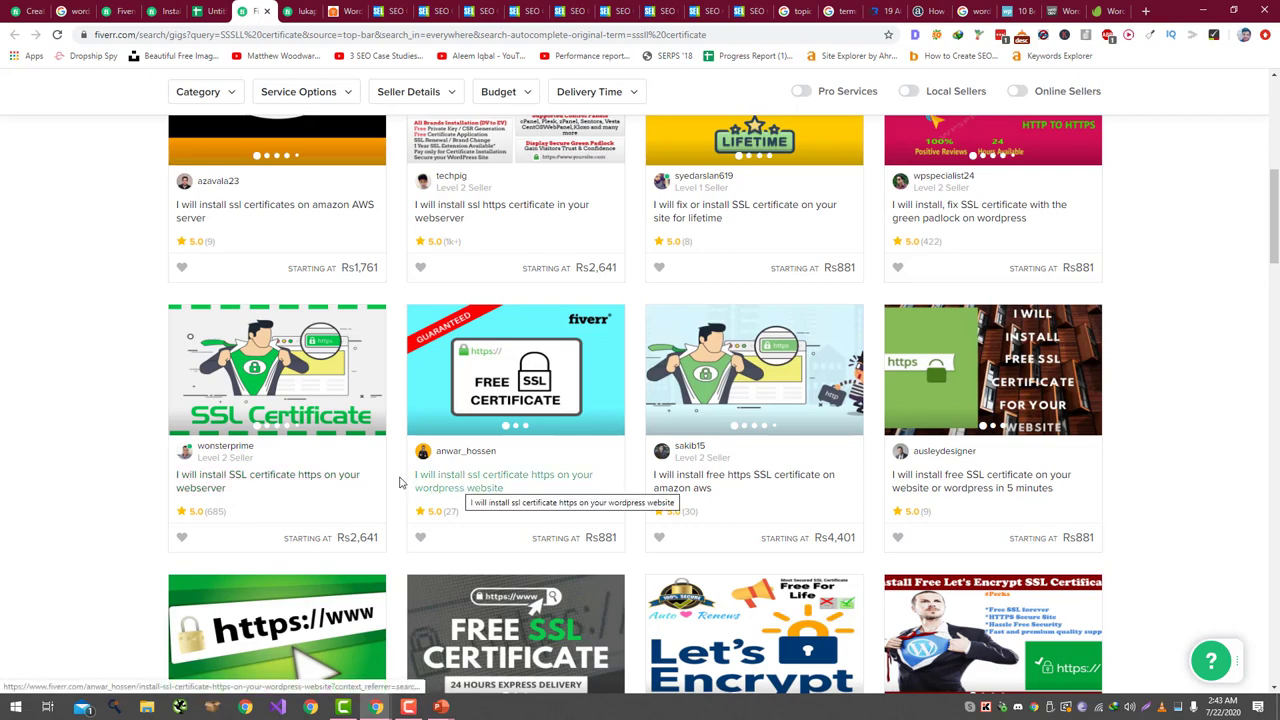
scroll(400, 483, up, 5)
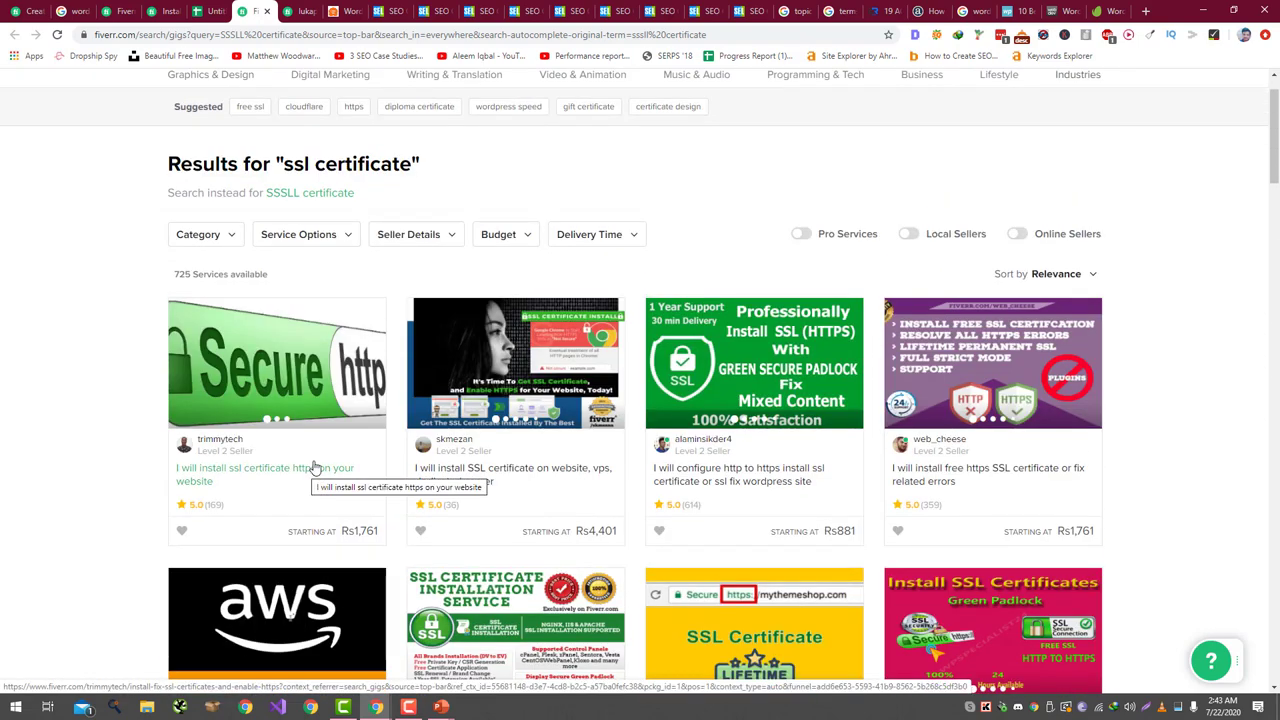
click(204, 12)
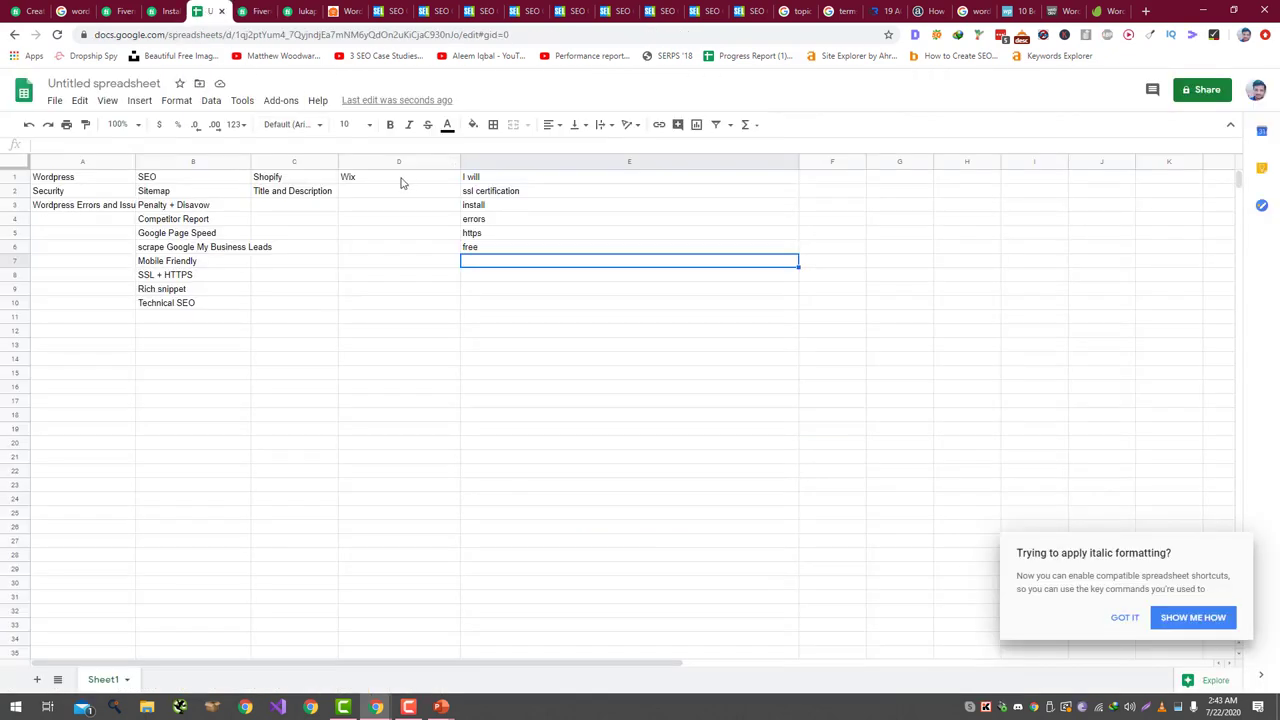
text(website)
key(Return)
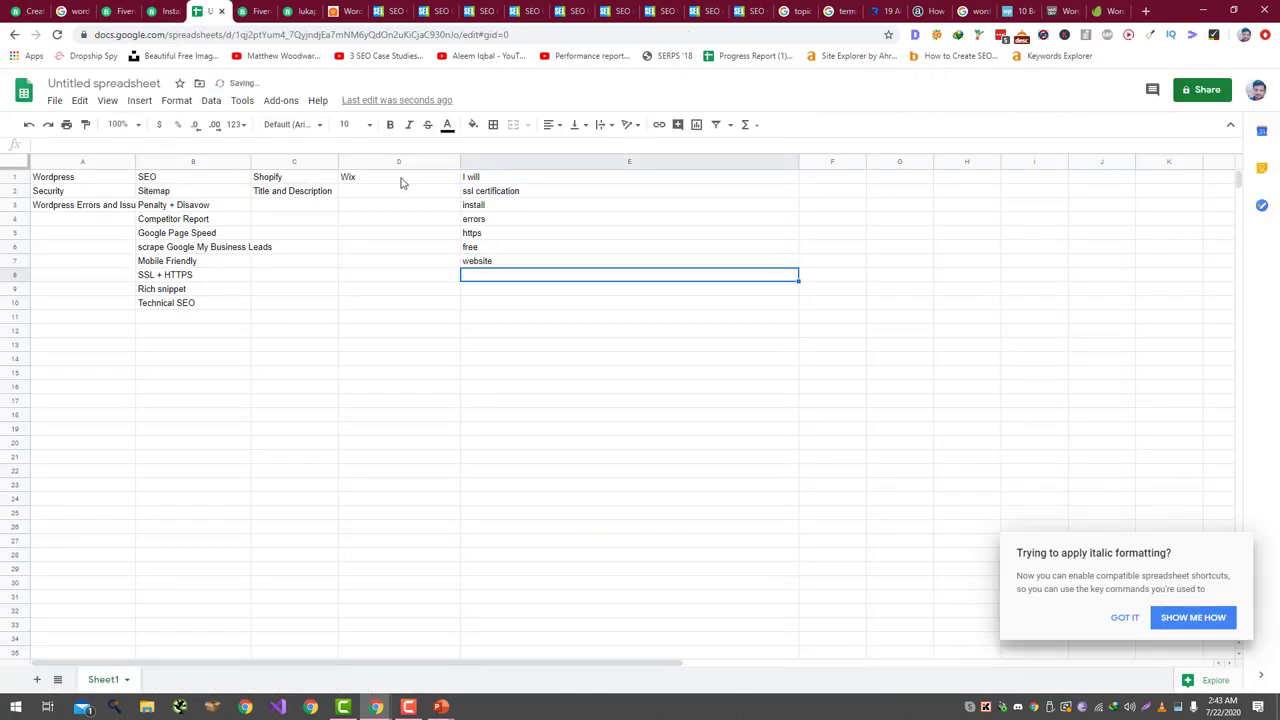
- Read more of the gig titles on Fiverr and record the keyword "http to https" in cell E8 of the spreadsheet
click(243, 10)
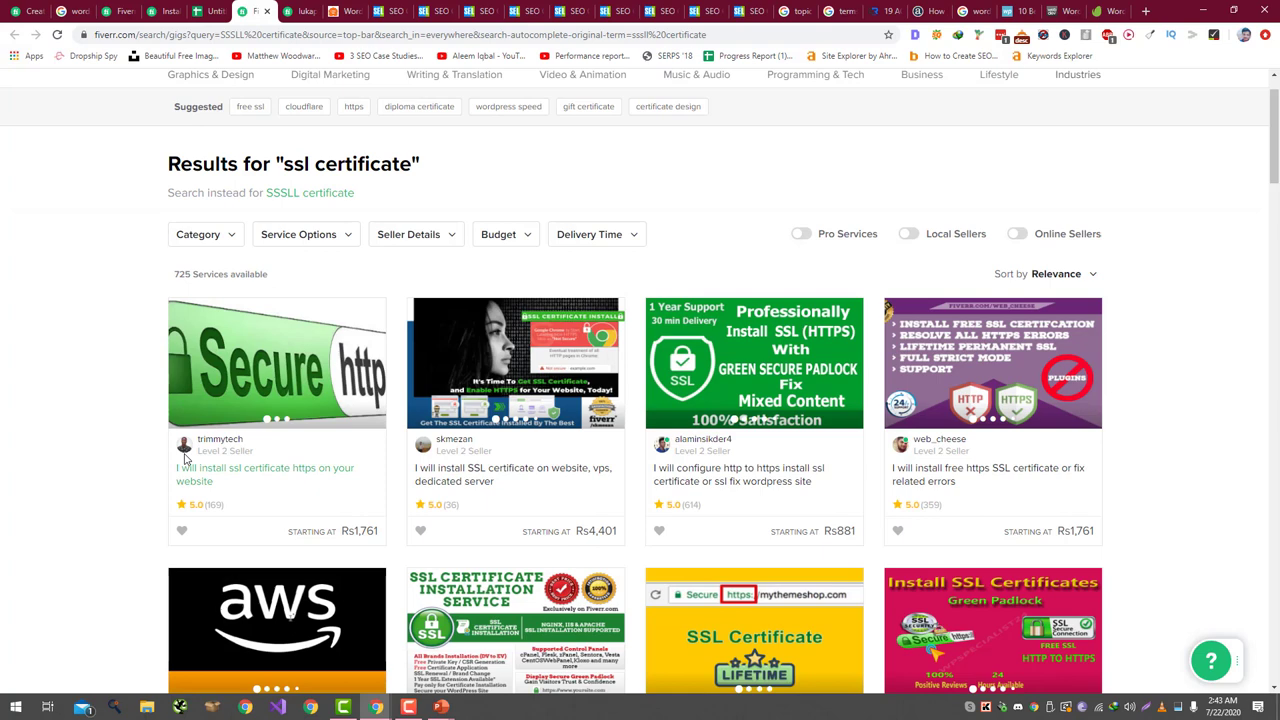
scroll(184, 458, down, 2)
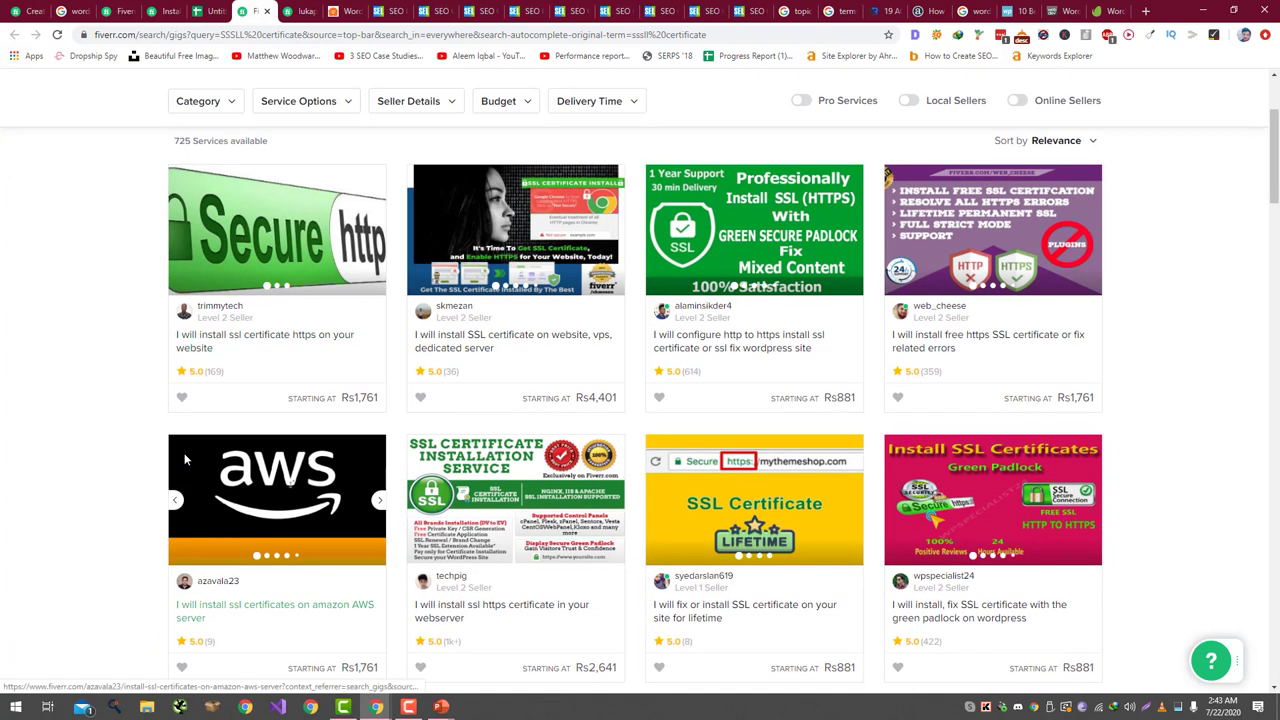
scroll(184, 459, down, 1)
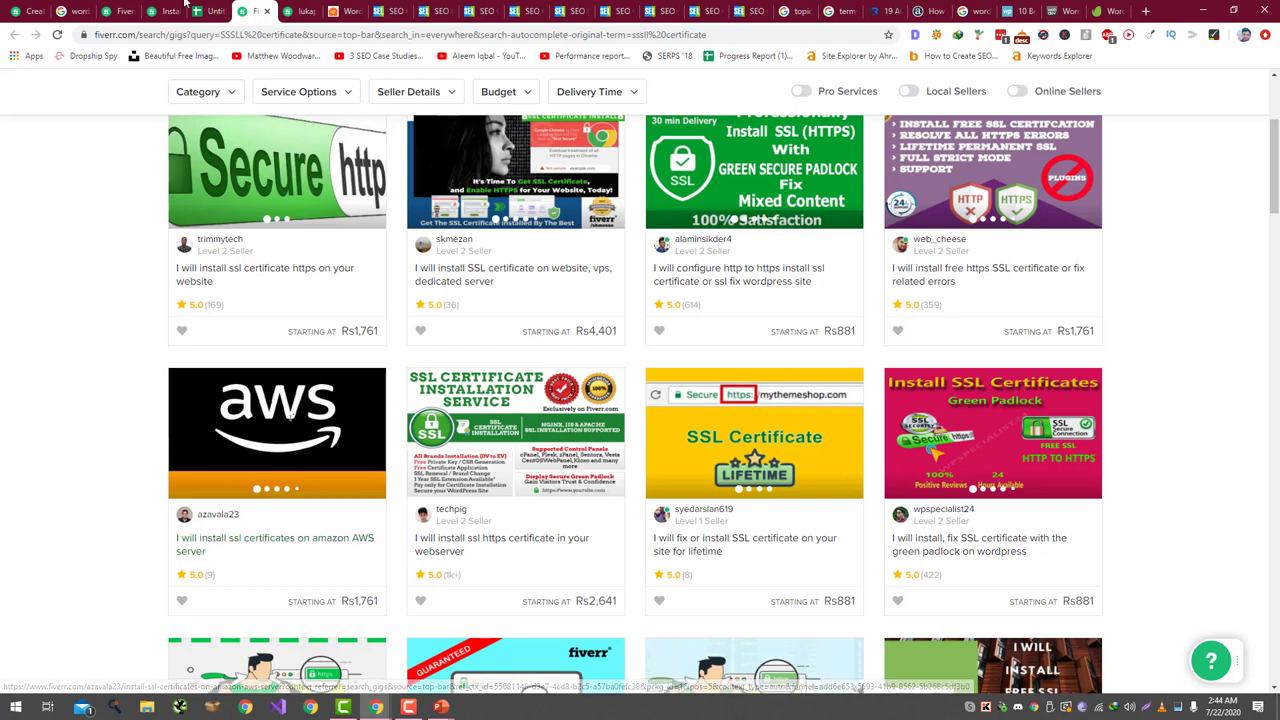
click(212, 11)
text(htt)
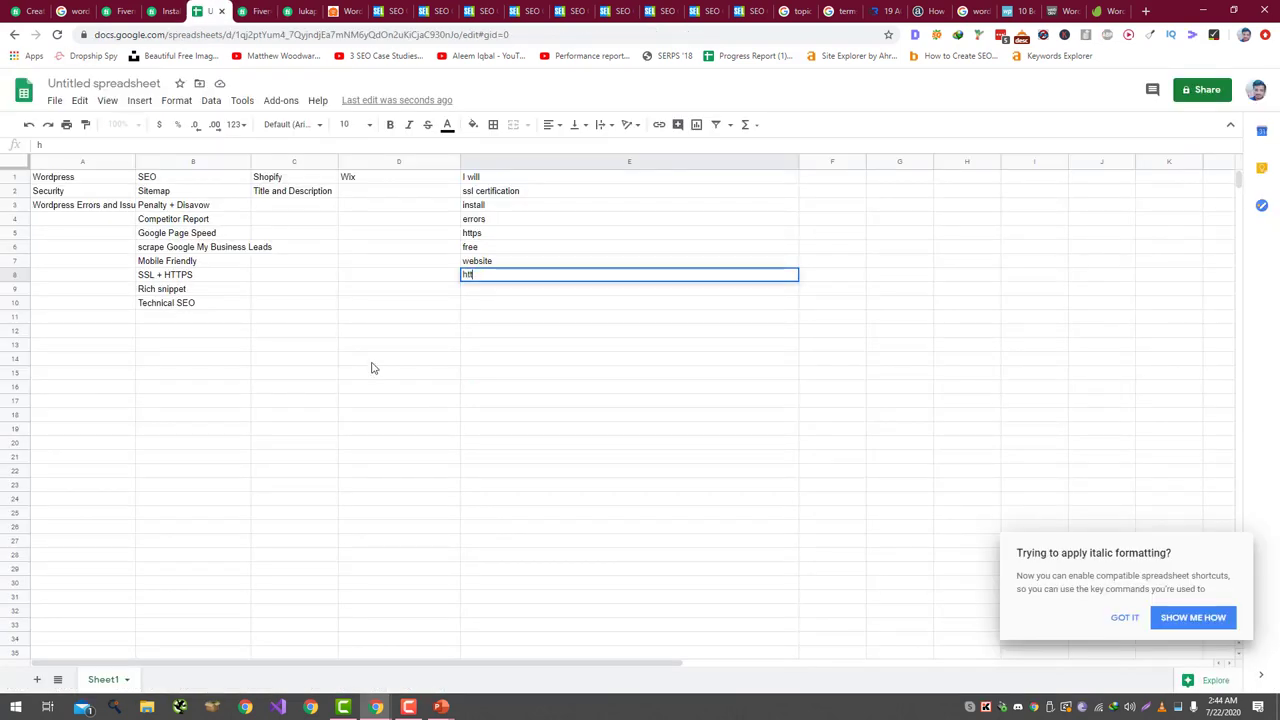
text(p to https)
key(Return)
- Examine the titles of the SSL certificate gigs in the Fiverr results for further recurring keywords
click(255, 11)
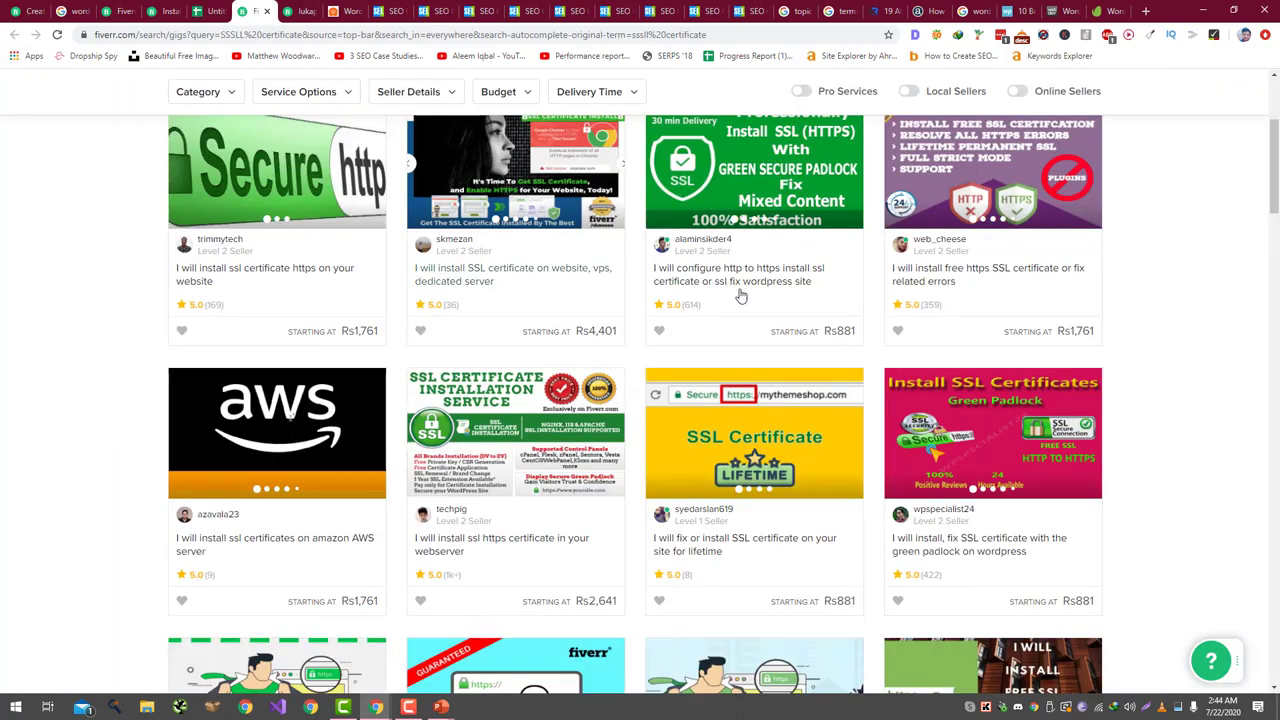
scroll(856, 314, down, 2)
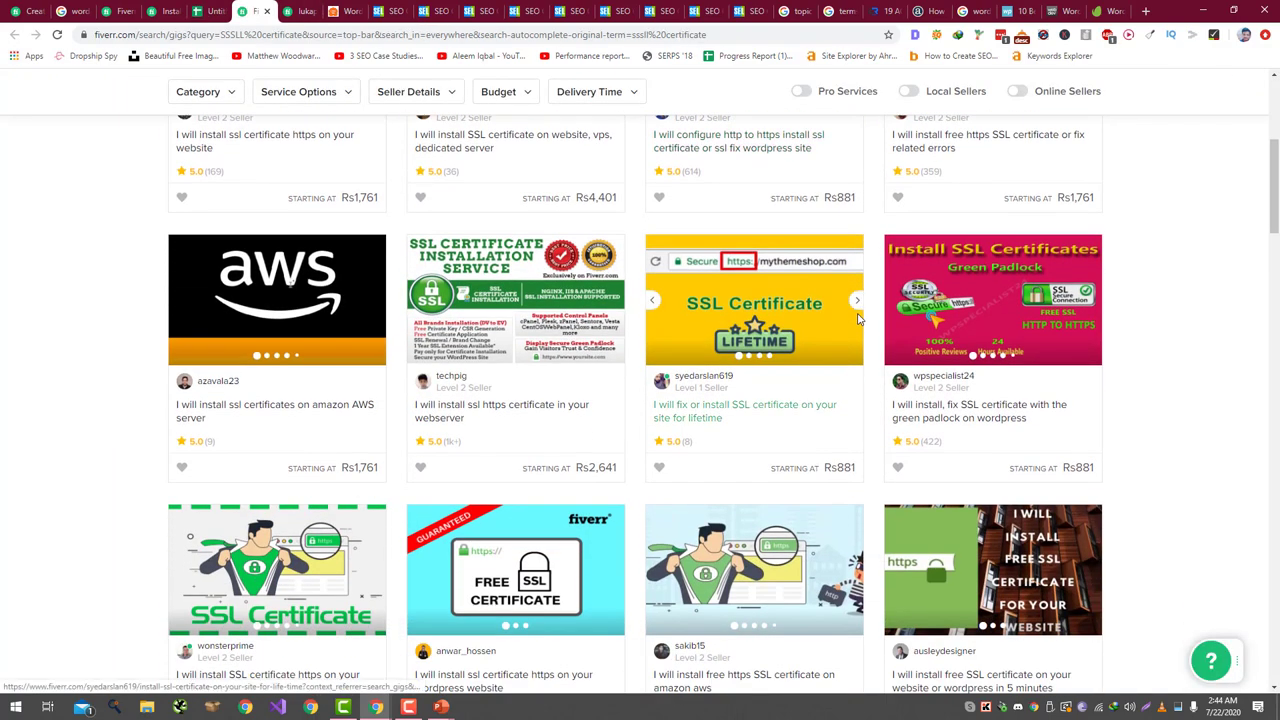
scroll(856, 318, down, 2)
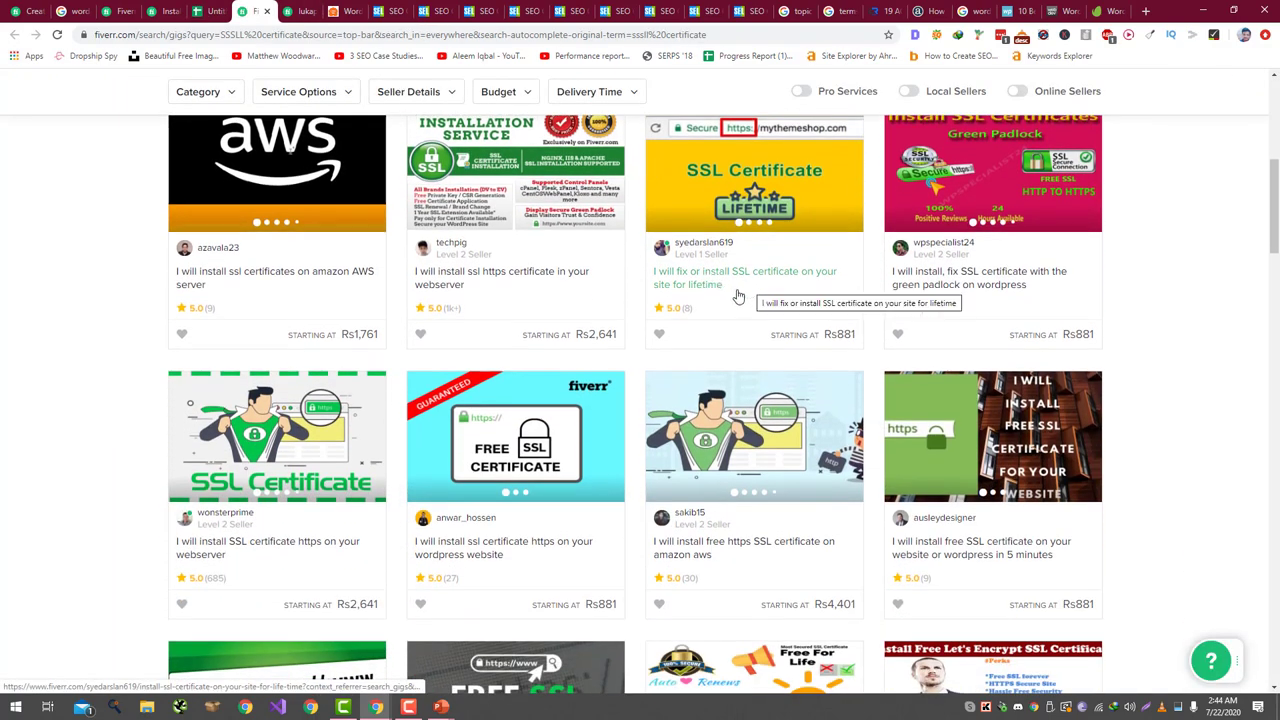
scroll(738, 296, down, 1)
scroll(738, 296, up, 2)
scroll(738, 296, down, 2)
scroll(738, 296, down, 1)
scroll(738, 296, down, 1)
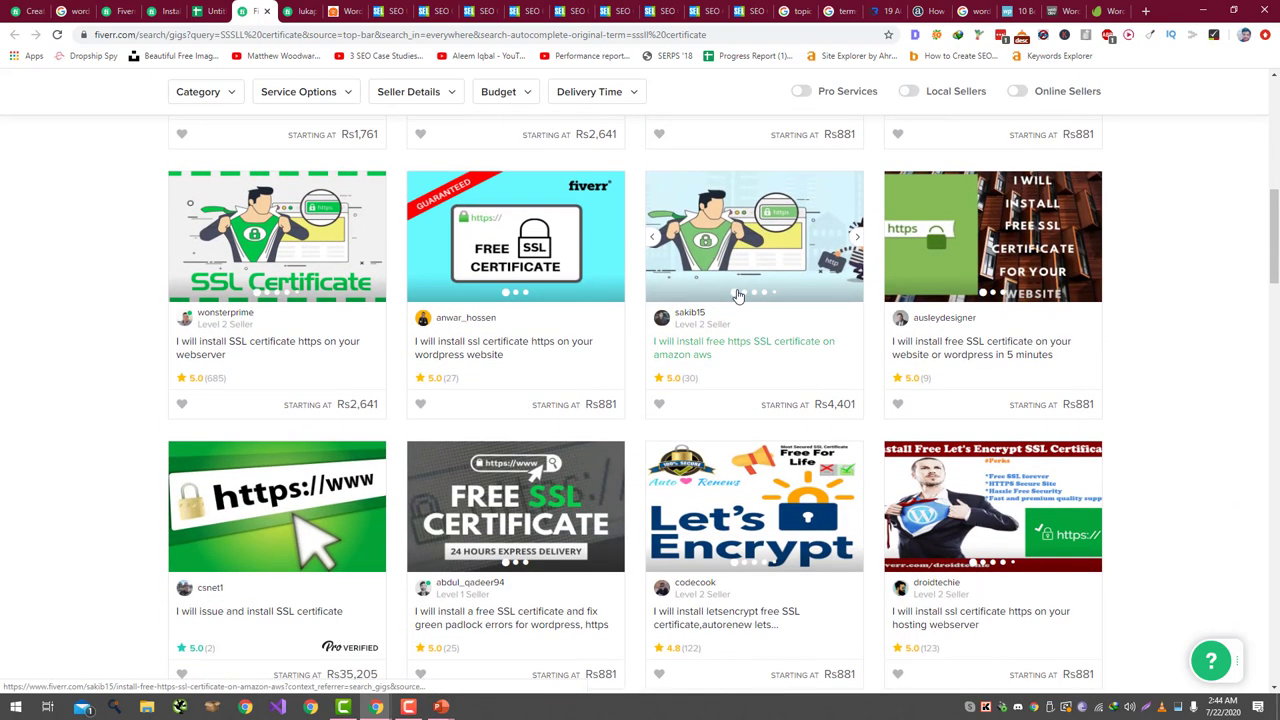
scroll(738, 296, up, 3)
scroll(738, 296, down, 2)
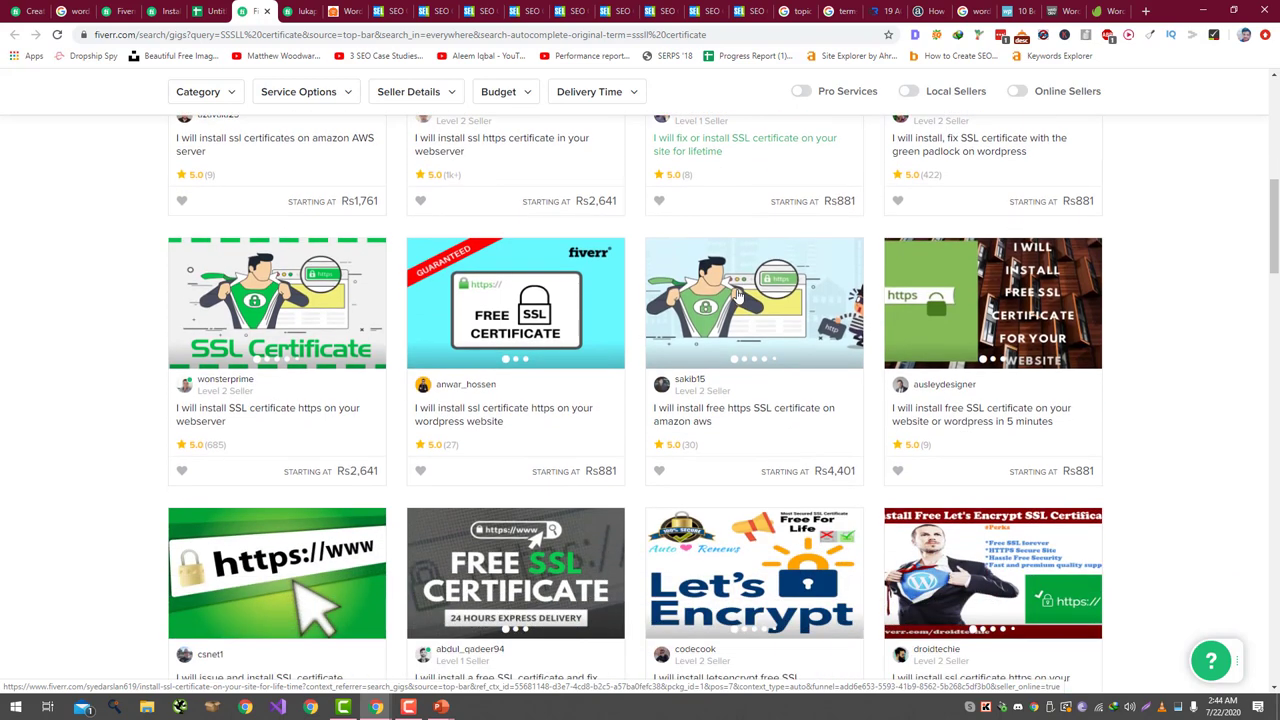
scroll(738, 296, up, 2)
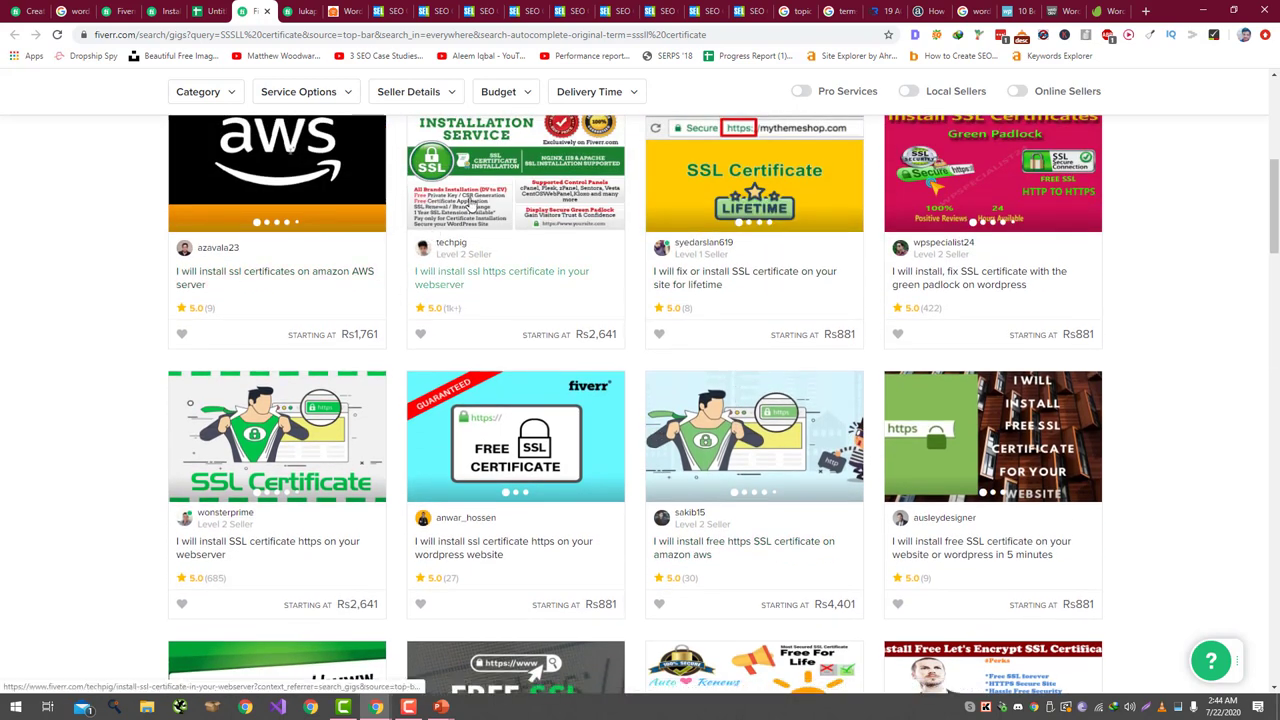
scroll(487, 221, up, 1)
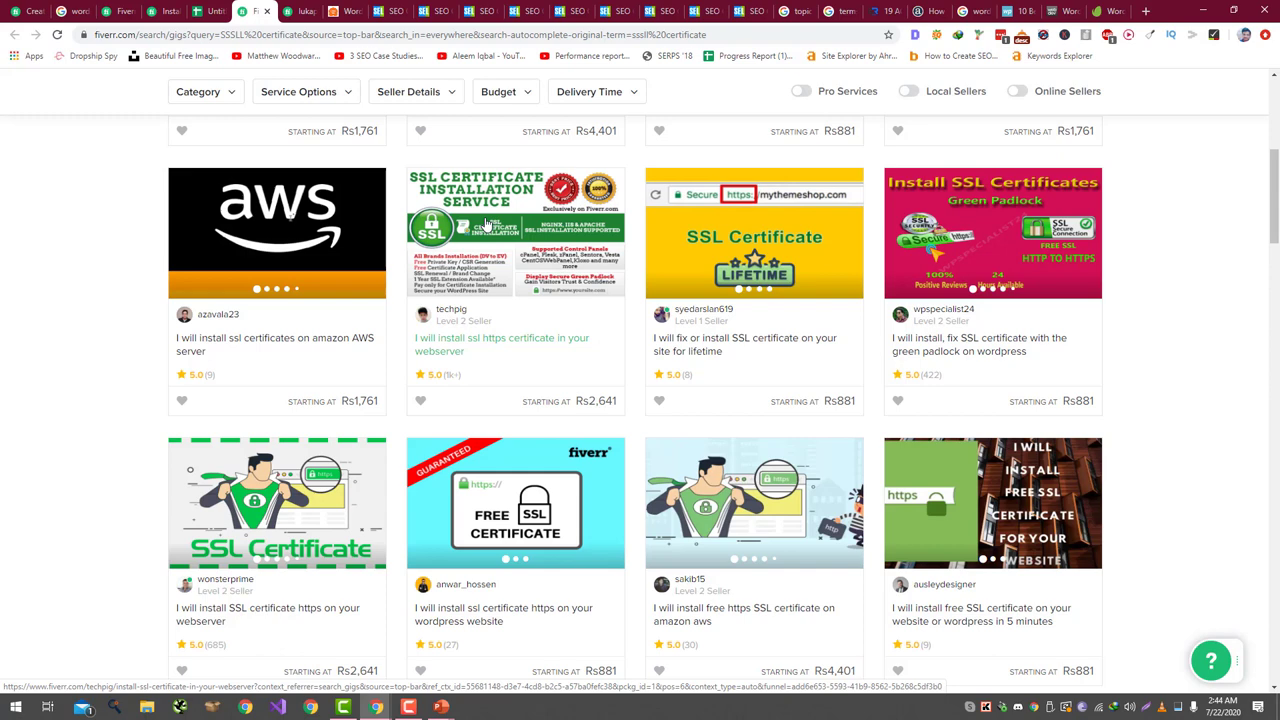
- Record the keyword "webserver" in cell E9 of the spreadsheet
key(ctrl+shift+Tab)
text(webserver)
key(Return)
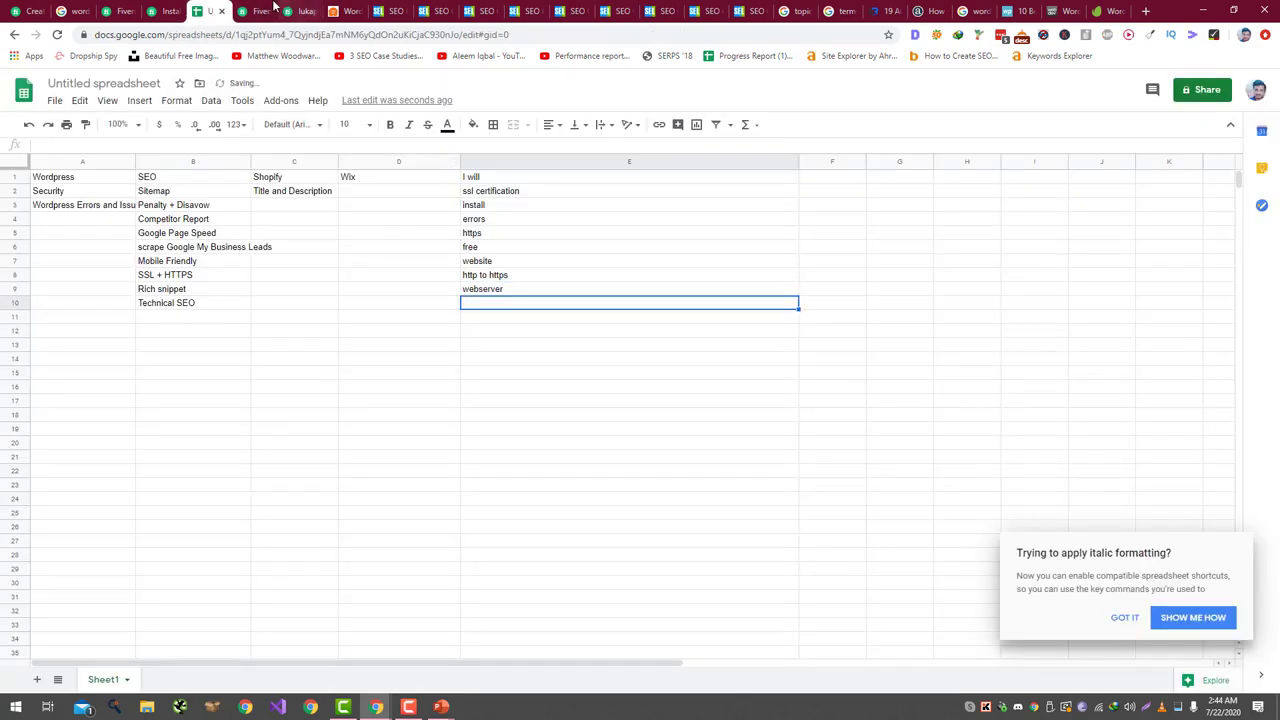
- Examine the titles of the remaining SSL certificate gigs on the first page of Fiverr results for recurring keywords
key(ctrl+Tab)
scroll(451, 397, down, 2)
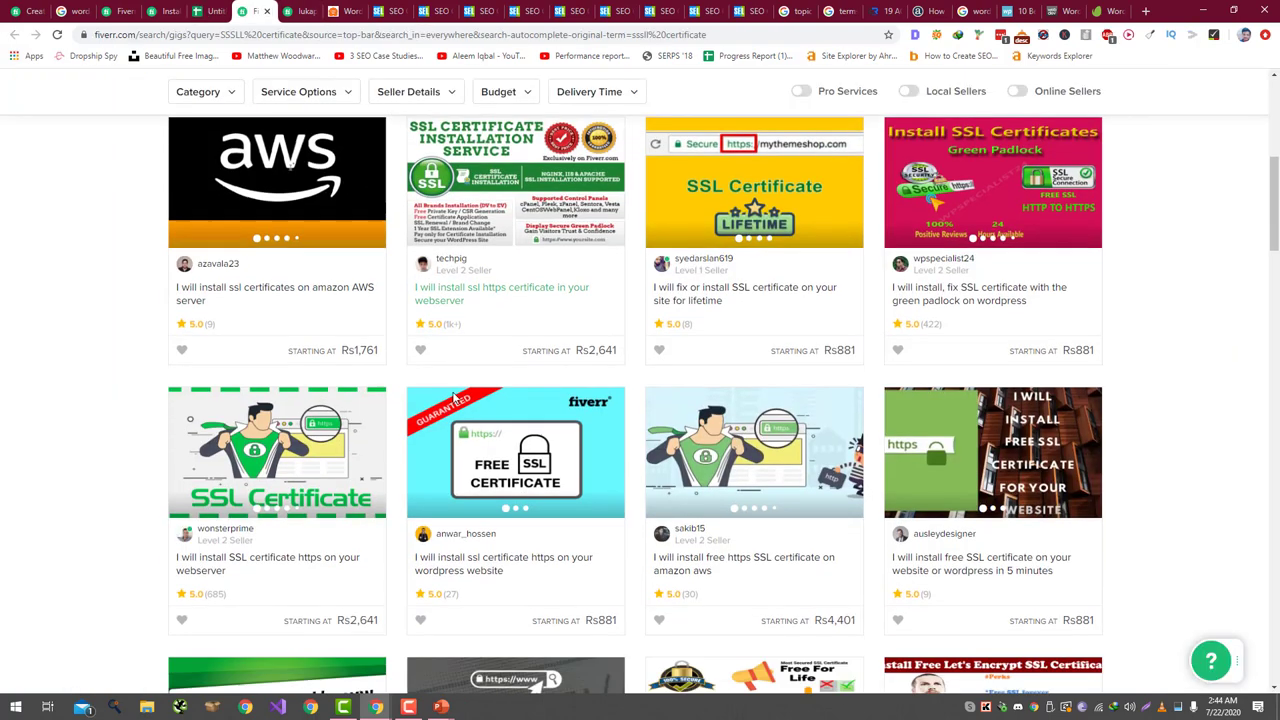
scroll(455, 398, down, 1)
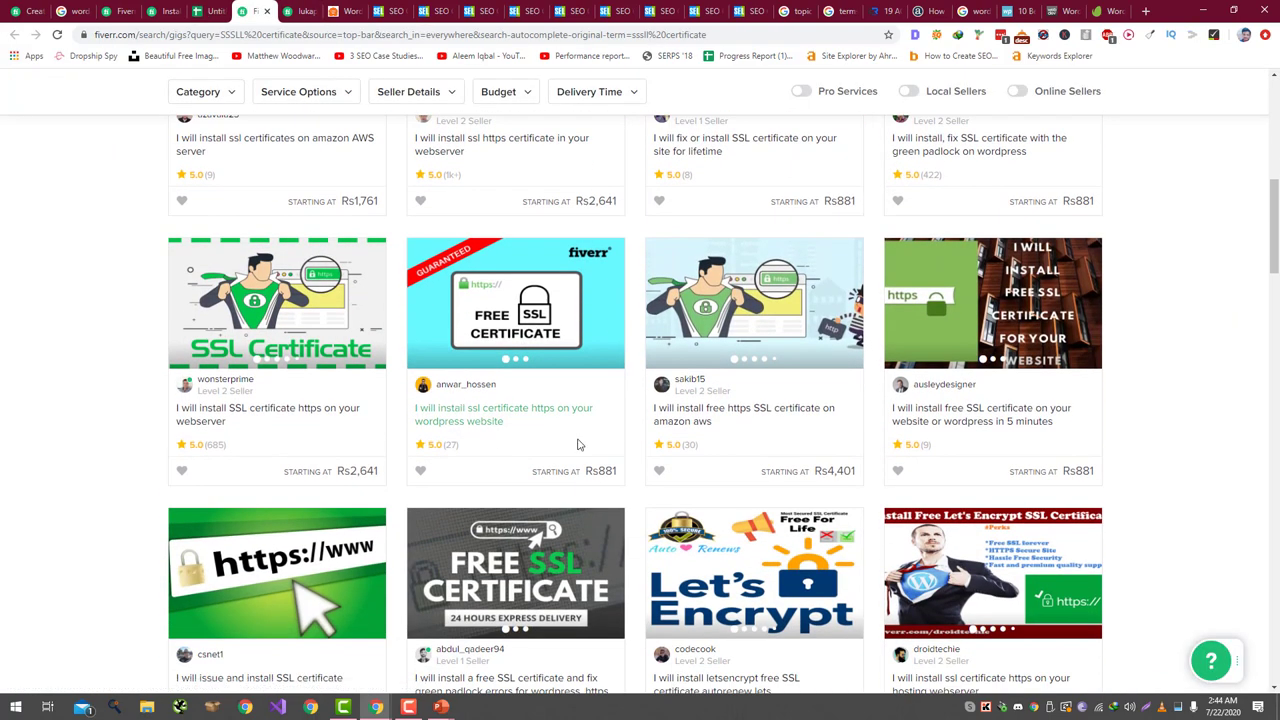
scroll(708, 444, down, 3)
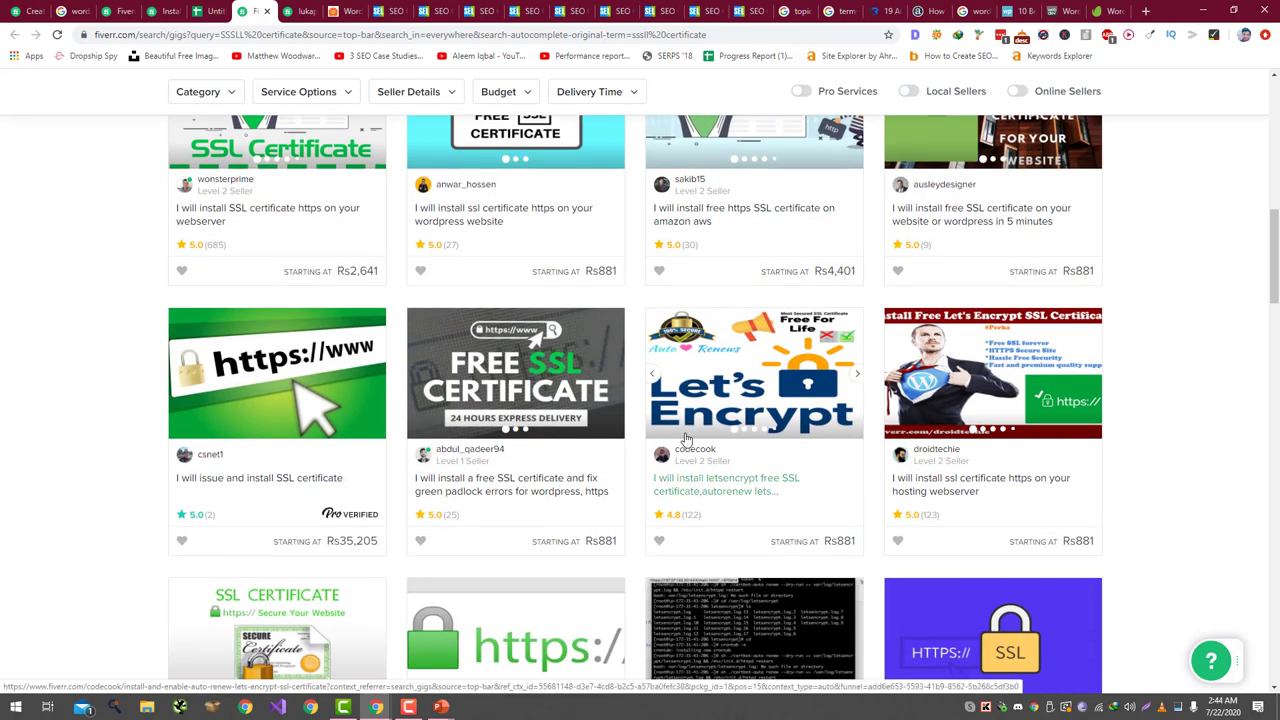
scroll(686, 440, down, 3)
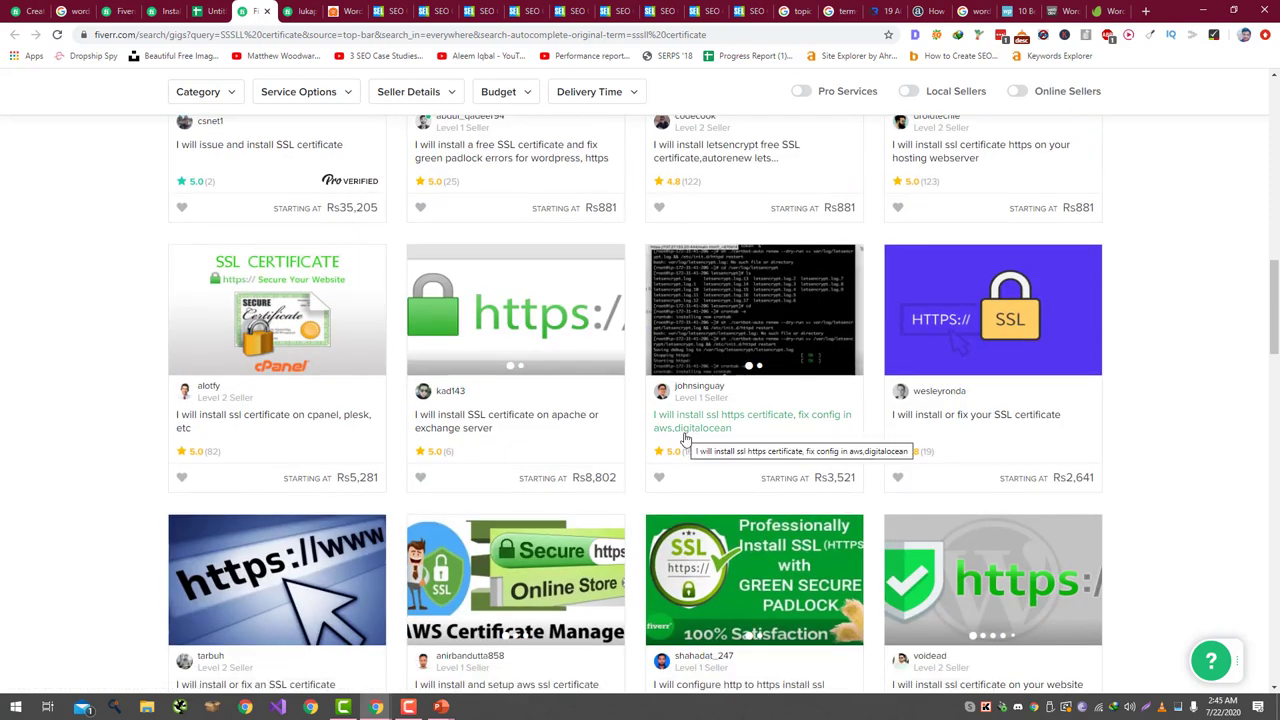
scroll(686, 440, down, 1)
scroll(686, 440, down, 2)
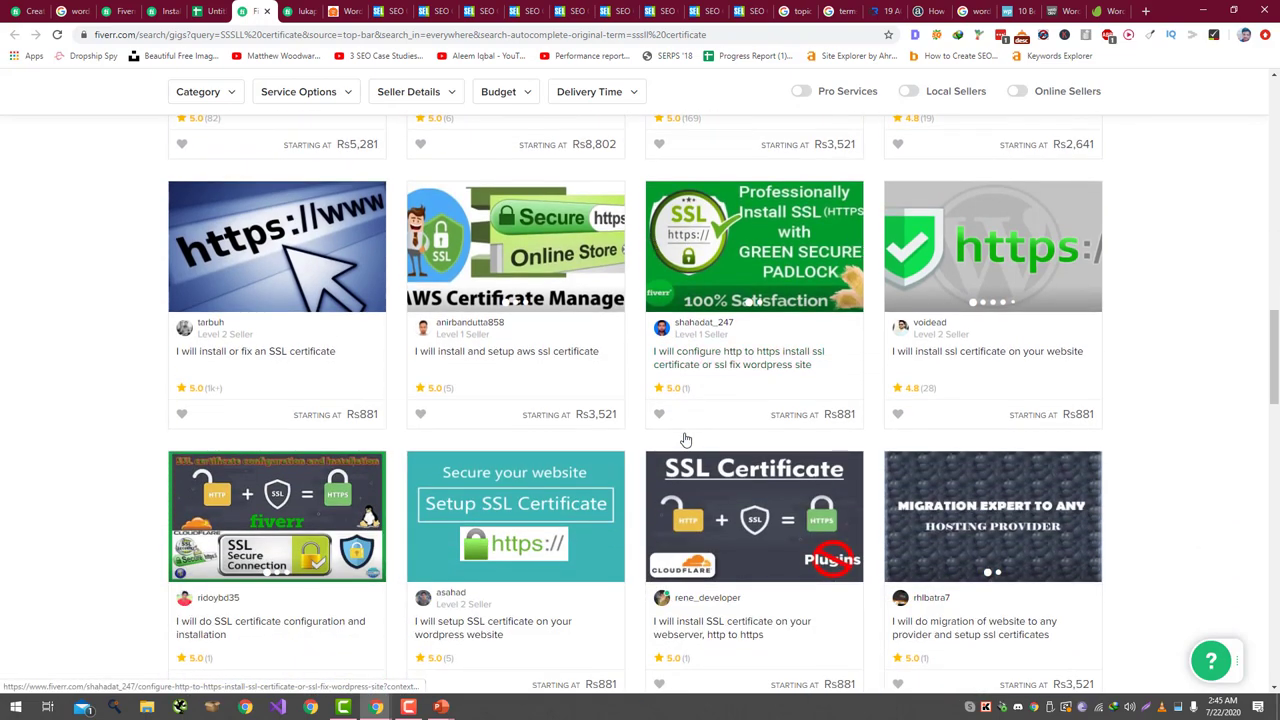
scroll(686, 440, down, 4)
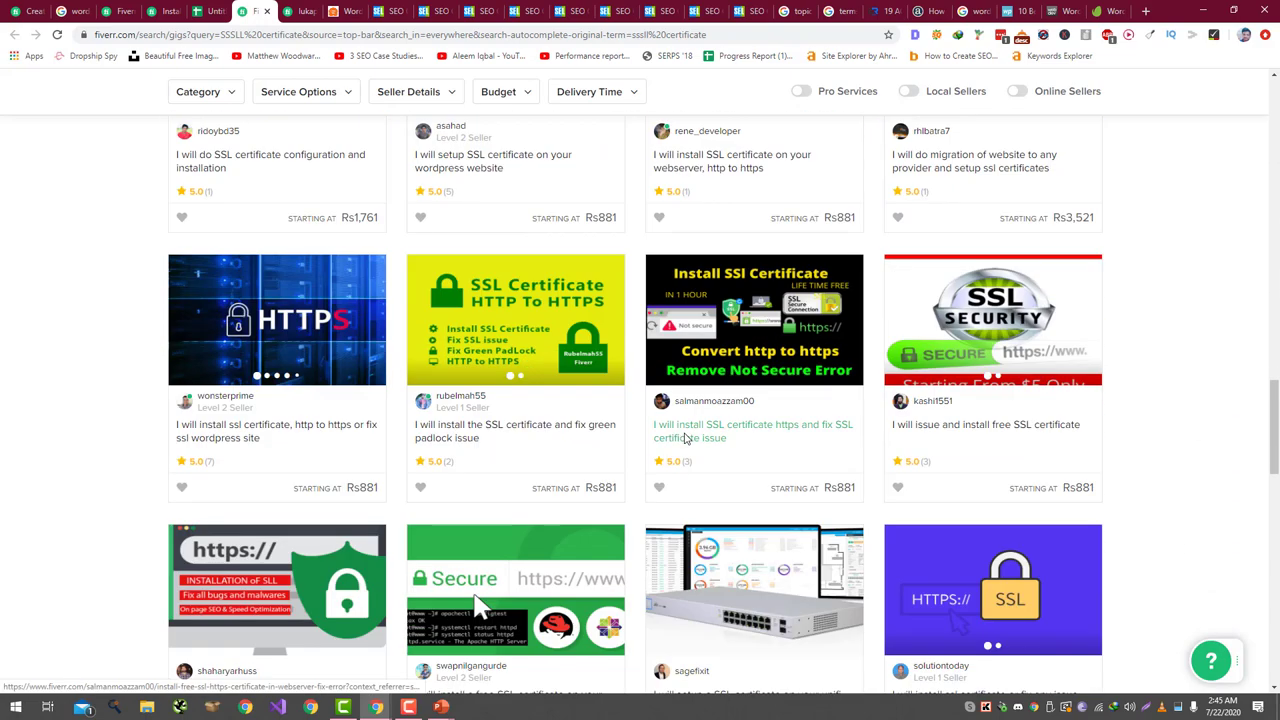
scroll(686, 440, down, 3)
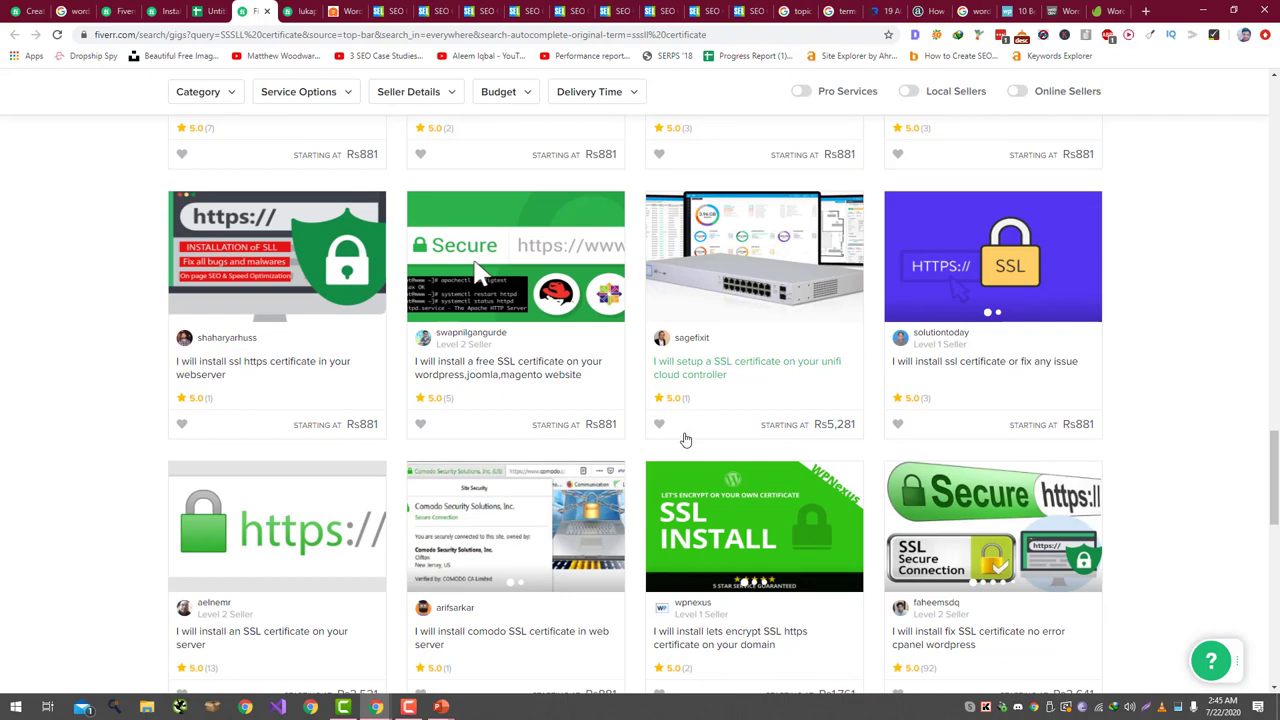
scroll(686, 440, down, 2)
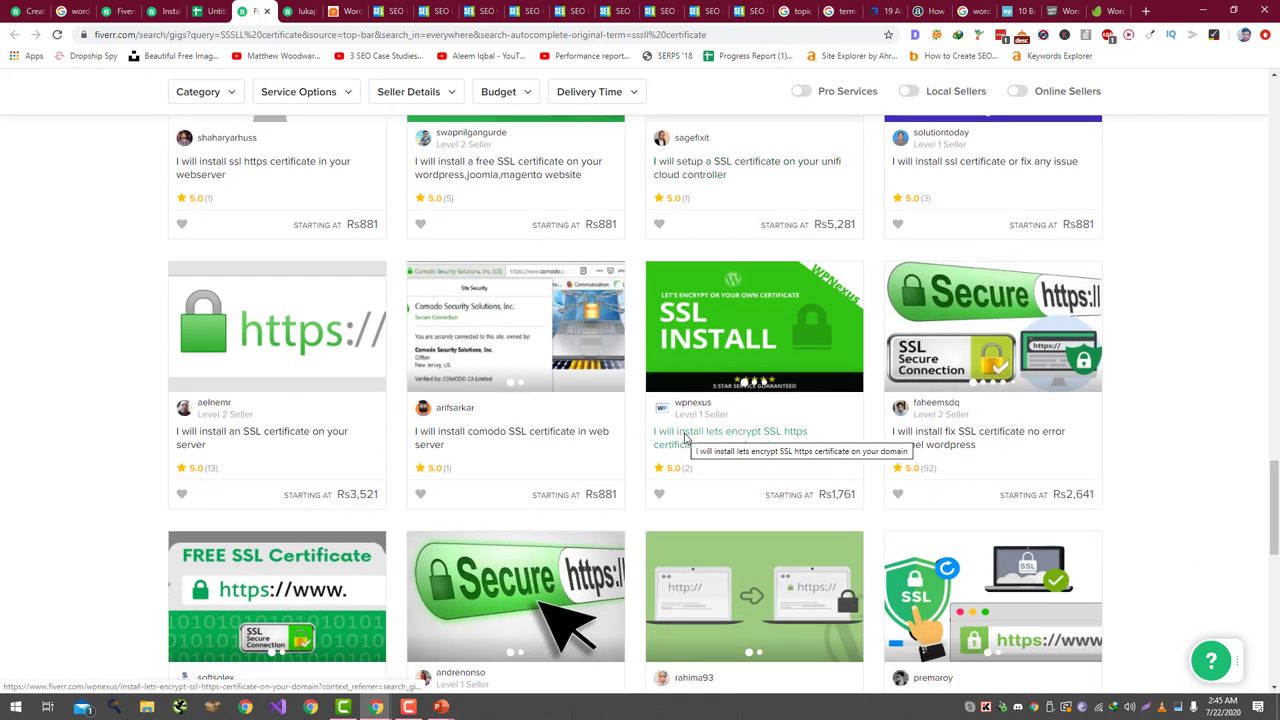
scroll(686, 440, down, 4)
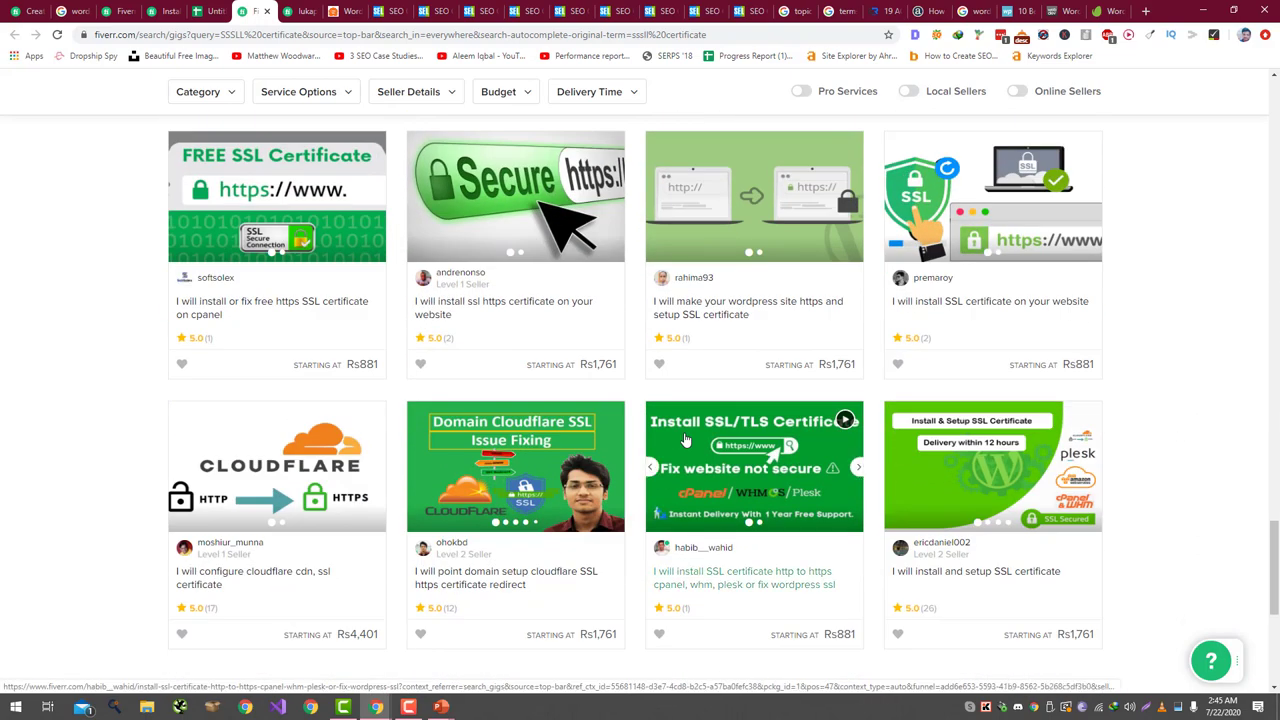
scroll(686, 440, down, 3)
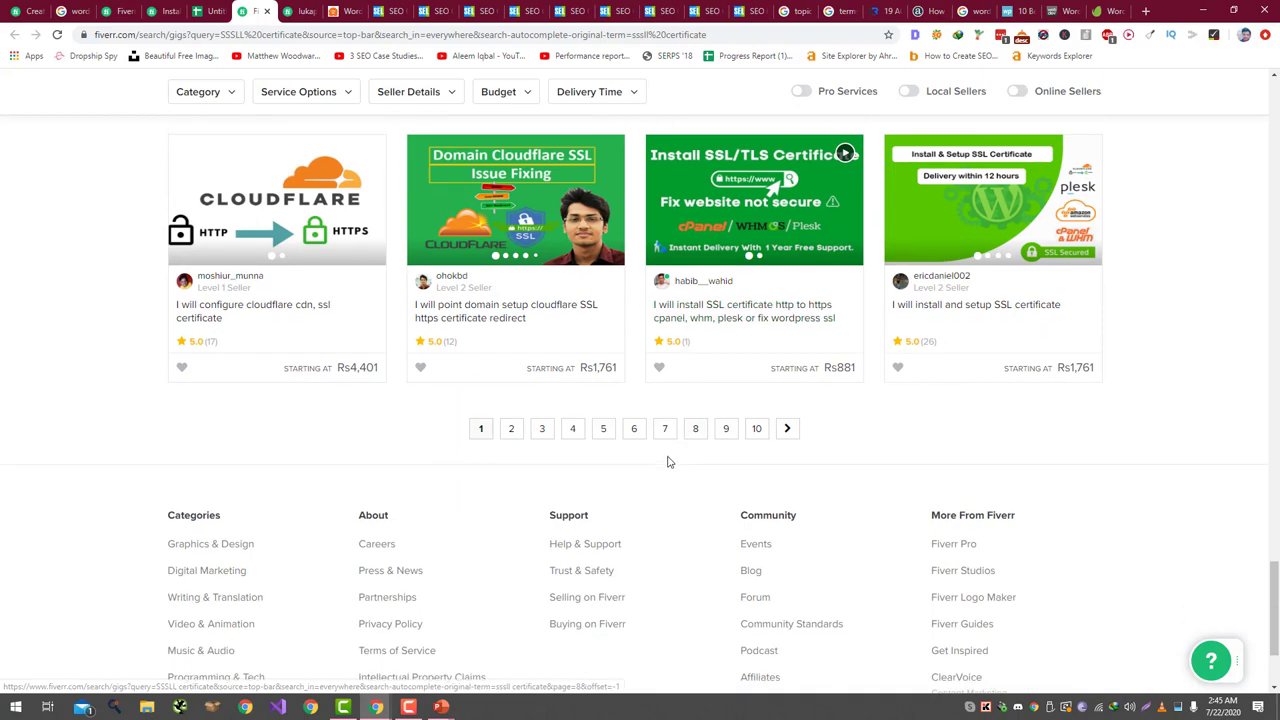
scroll(660, 457, up, 10)
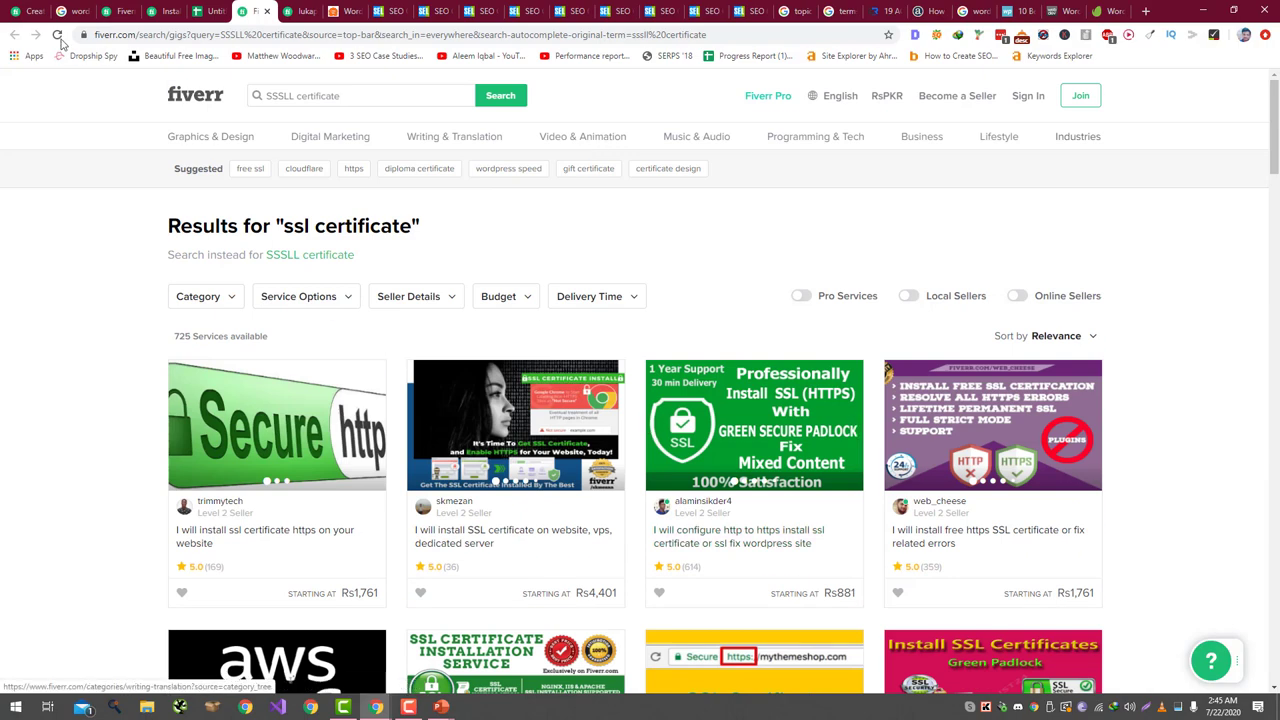
- Draft the gig title "I will install free SSL certificate and fix errors" in cell E10 of the spreadsheet
click(207, 11)
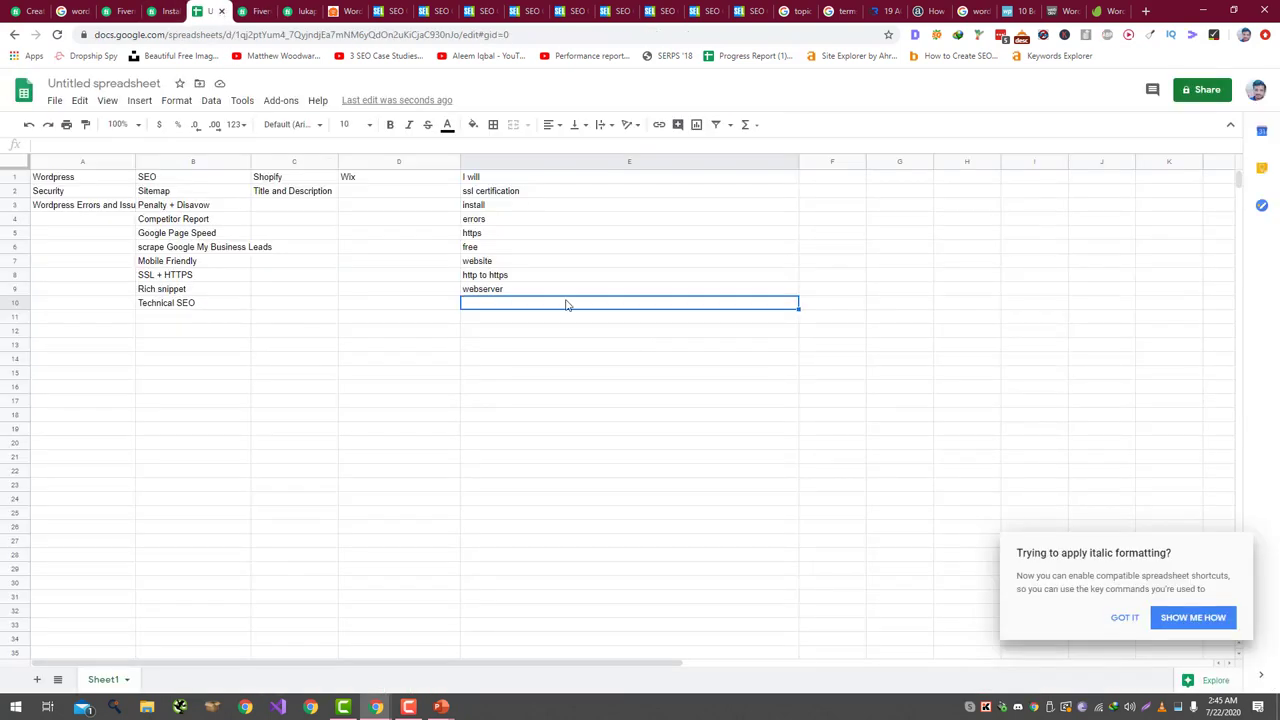
text(I will install free SSL certif)
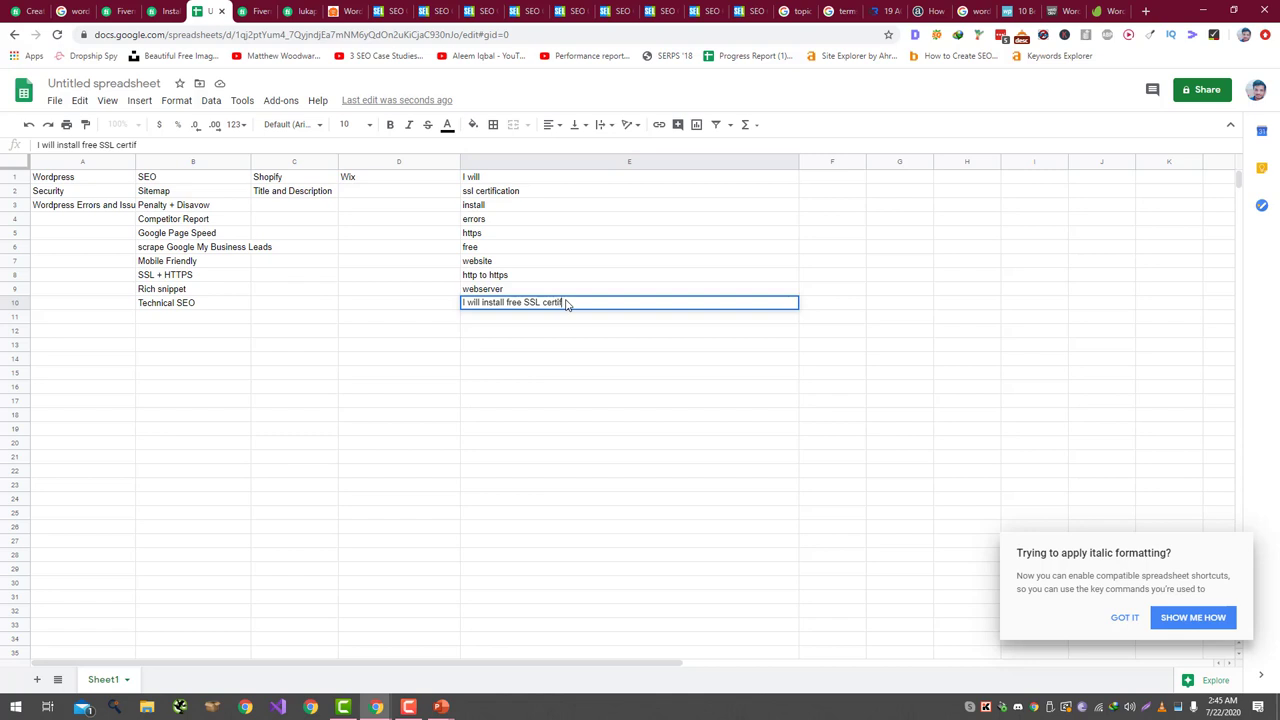
text(cate and fix errors)
key(Return)
- Insert "configure http to https" after "I will" in the draft gig title in cell E10
click(566, 305)
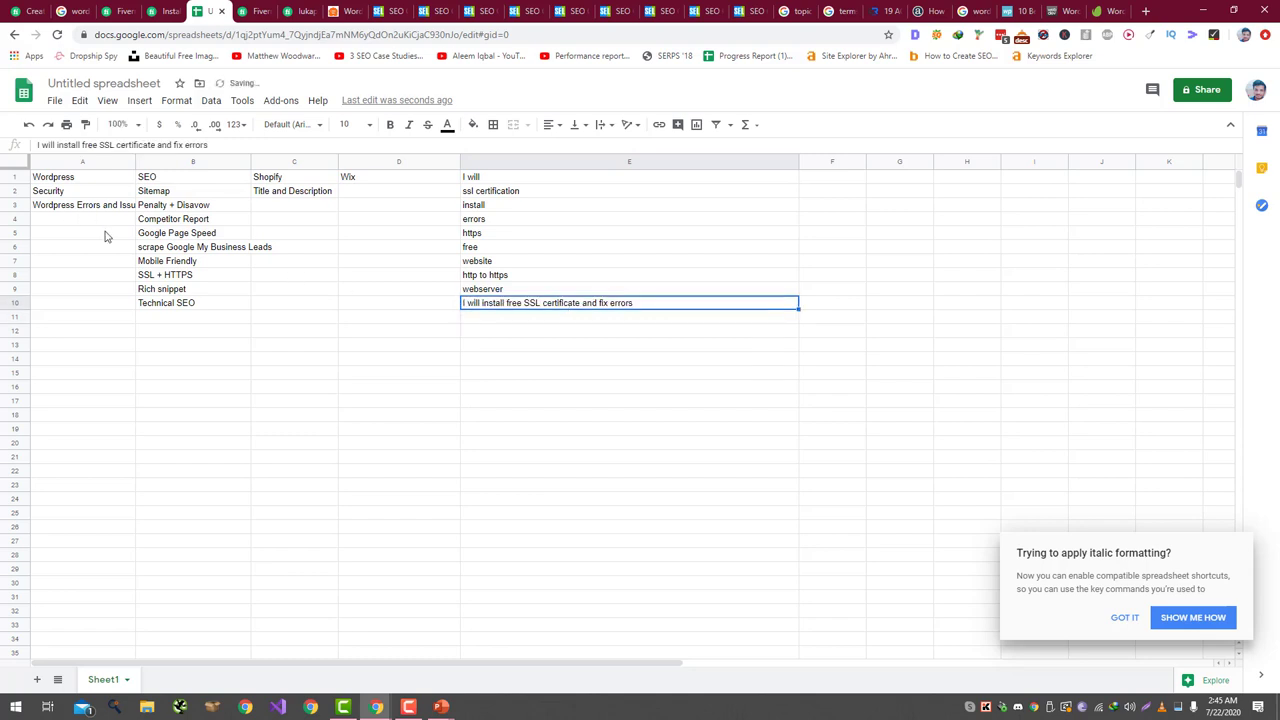
click(54, 145)
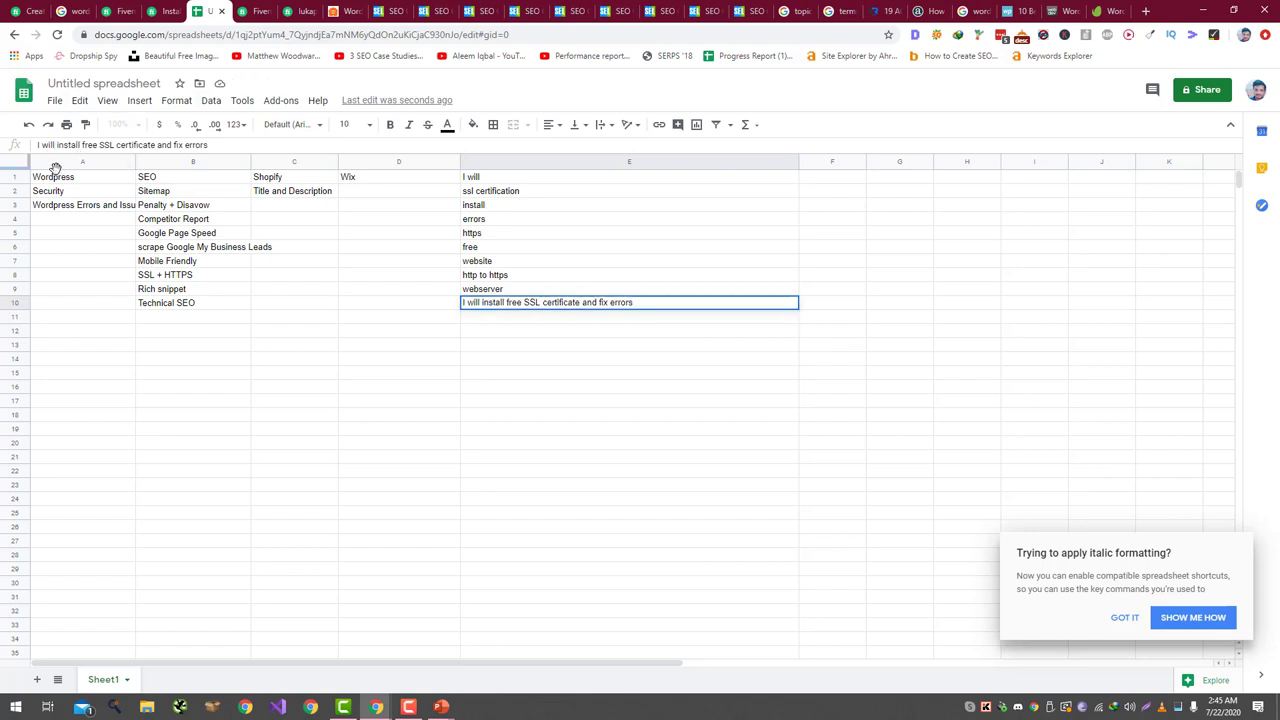
text(configu)
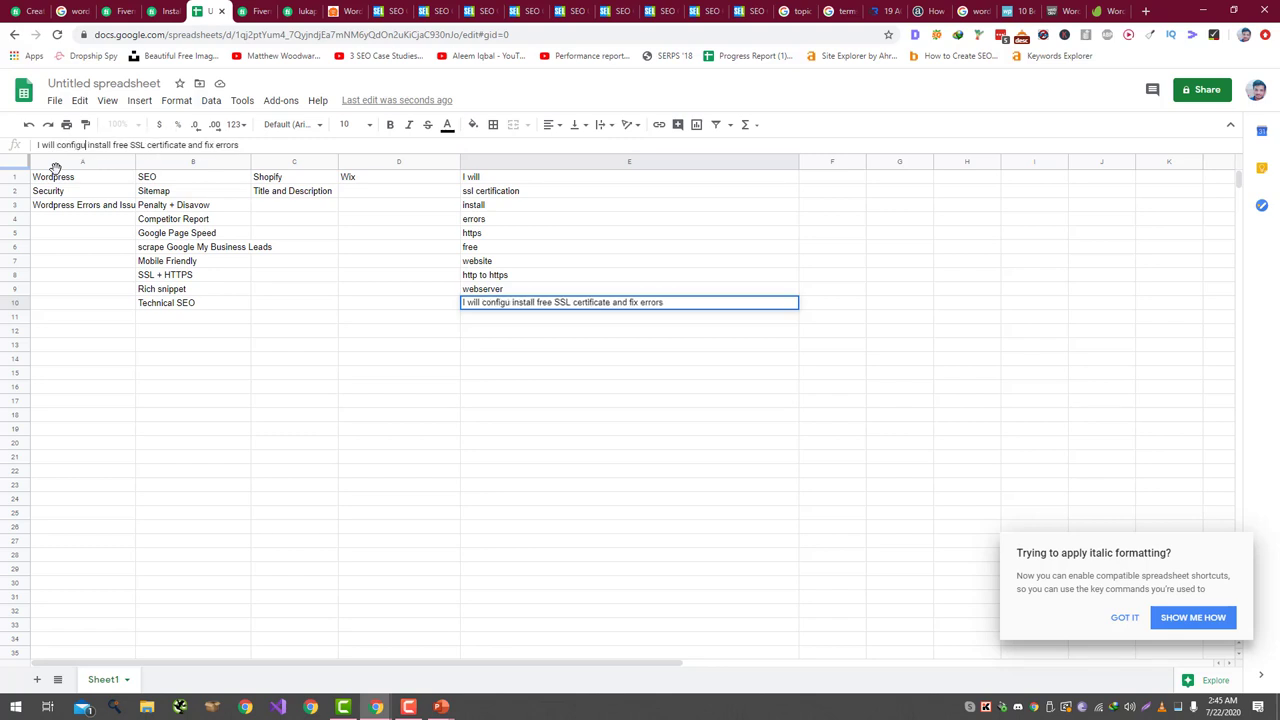
text(re https to)
key(BackSpace)
key(BackSpace)
key(BackSpace)
key(BackSpace)
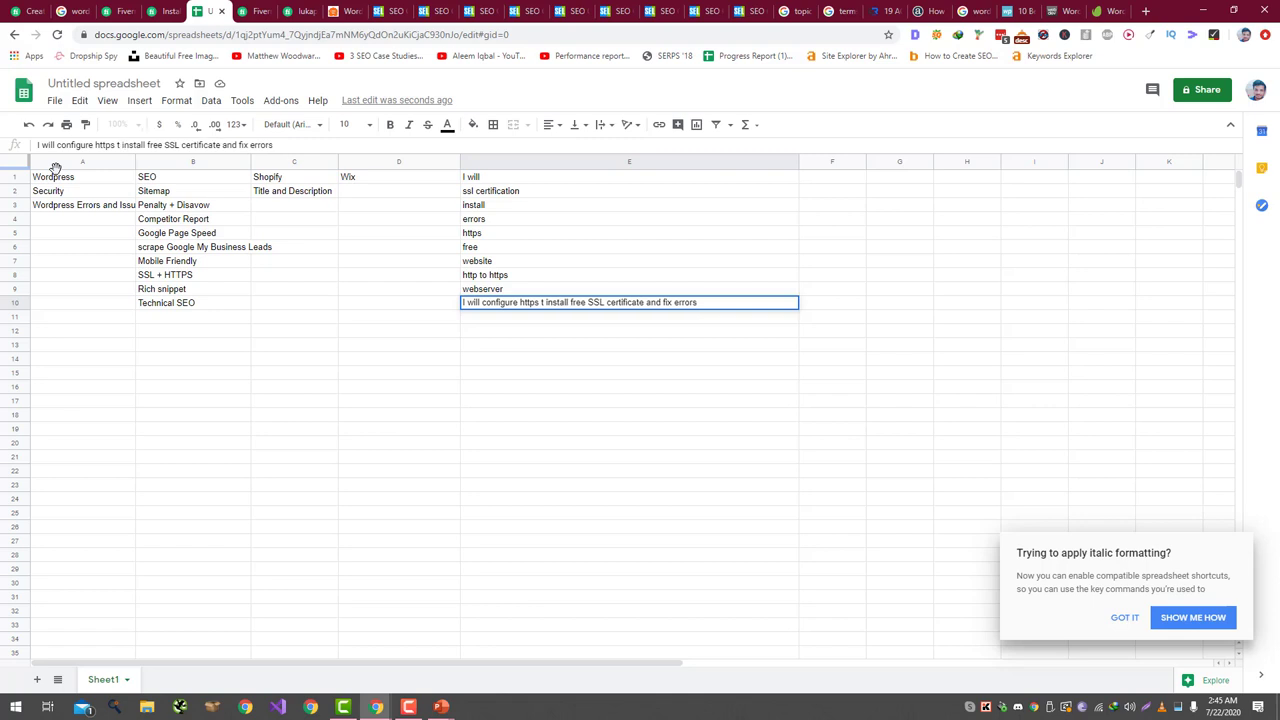
text(to https)
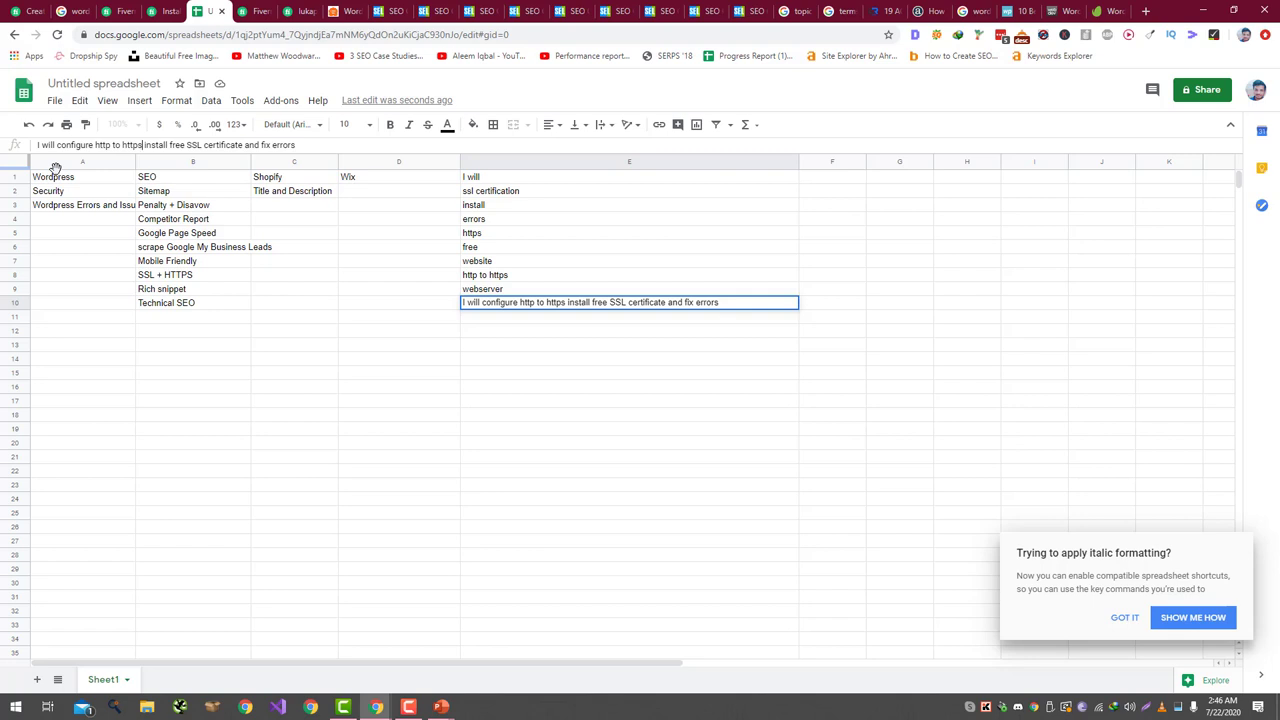
- Add an "&" between "https" and "install" in the draft title in cell E10
text(%)
key(BackSpace)
text(&)
key(Return)
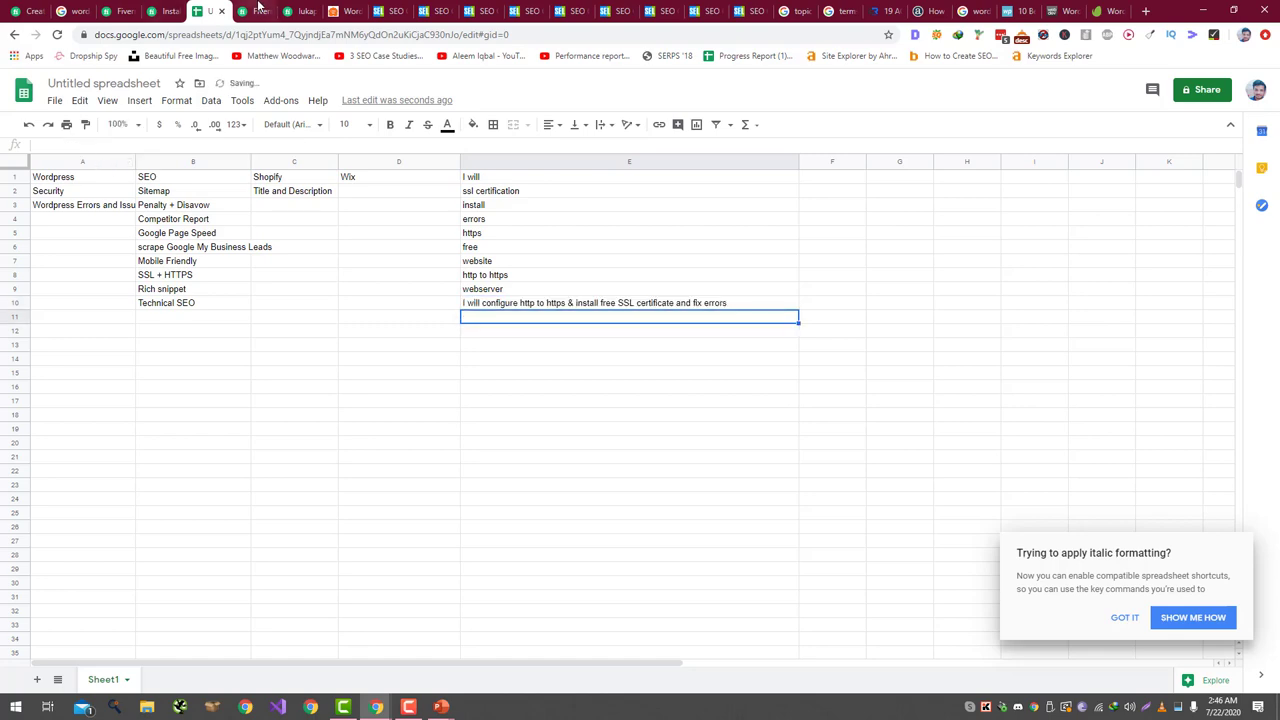
- Compare the wording with the Fiverr gig titles and remove the "&" from the draft title in cell E10
click(258, 10)
scroll(118, 443, down, 2)
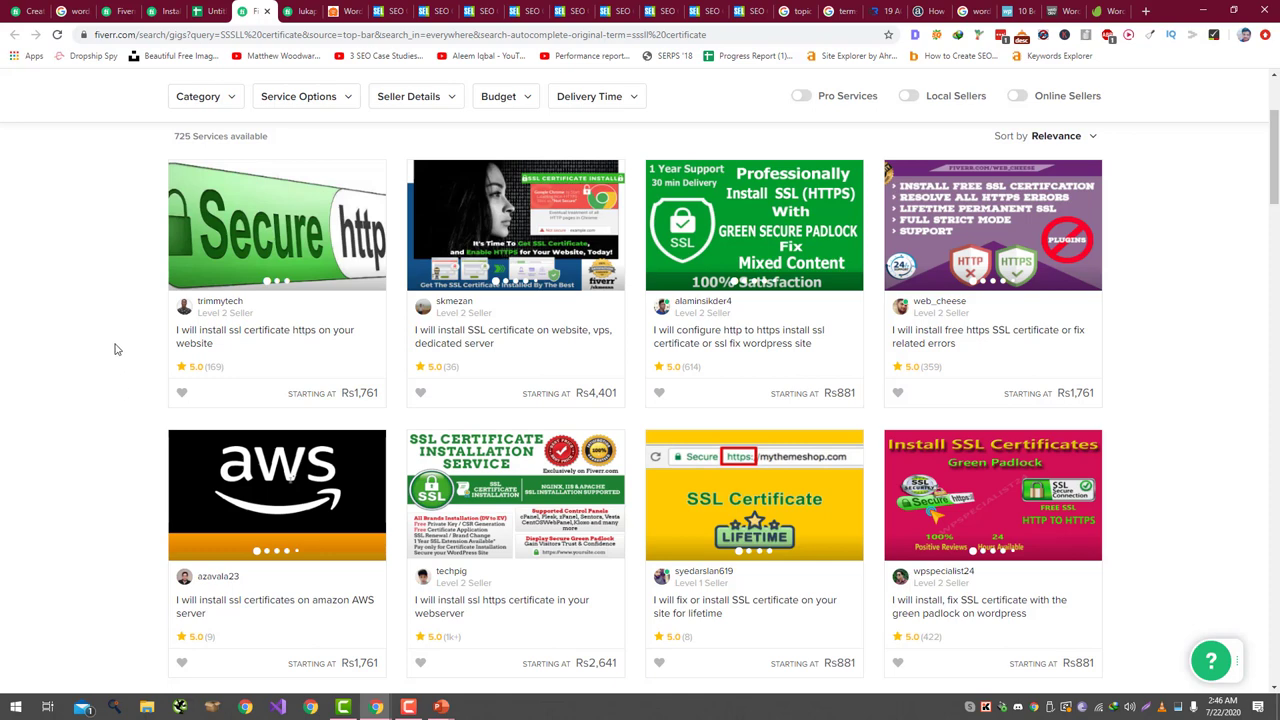
click(209, 11)
key(Up)
click(148, 145)
key(BackSpace)
key(BackSpace)
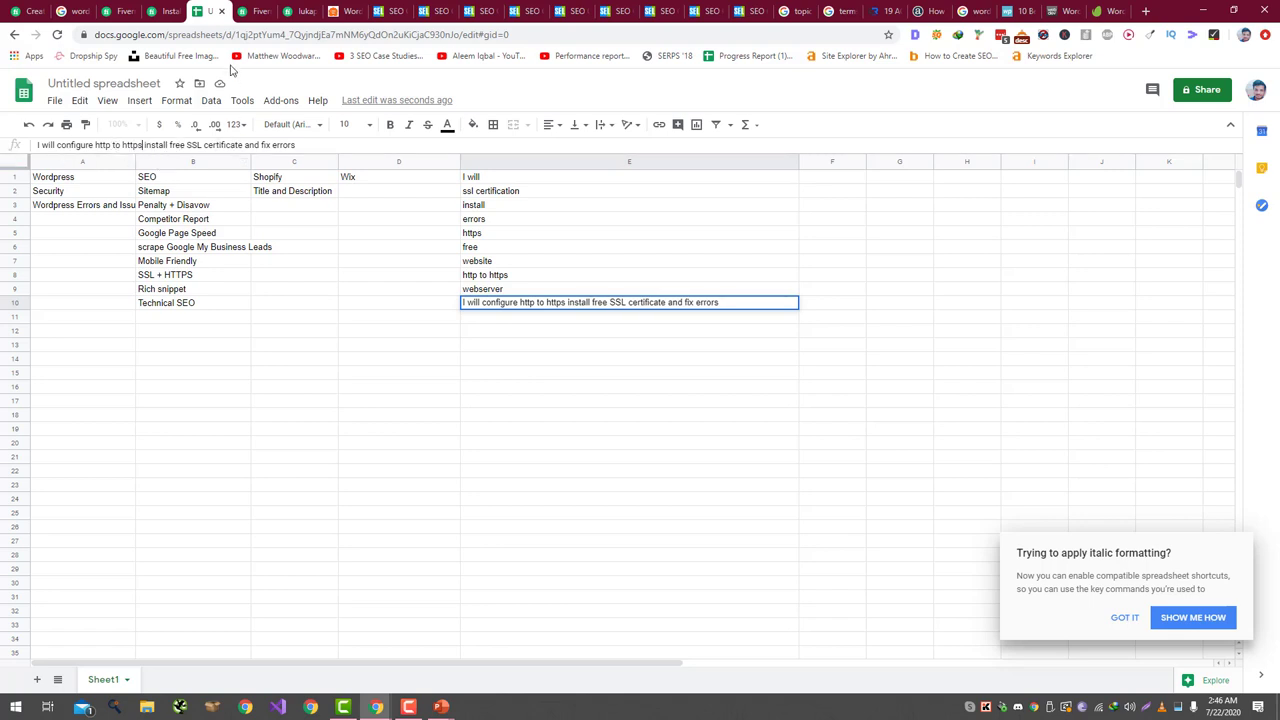
- Check the Fiverr gig titles again and append "on your webserver" to the draft title in cell E10
click(256, 11)
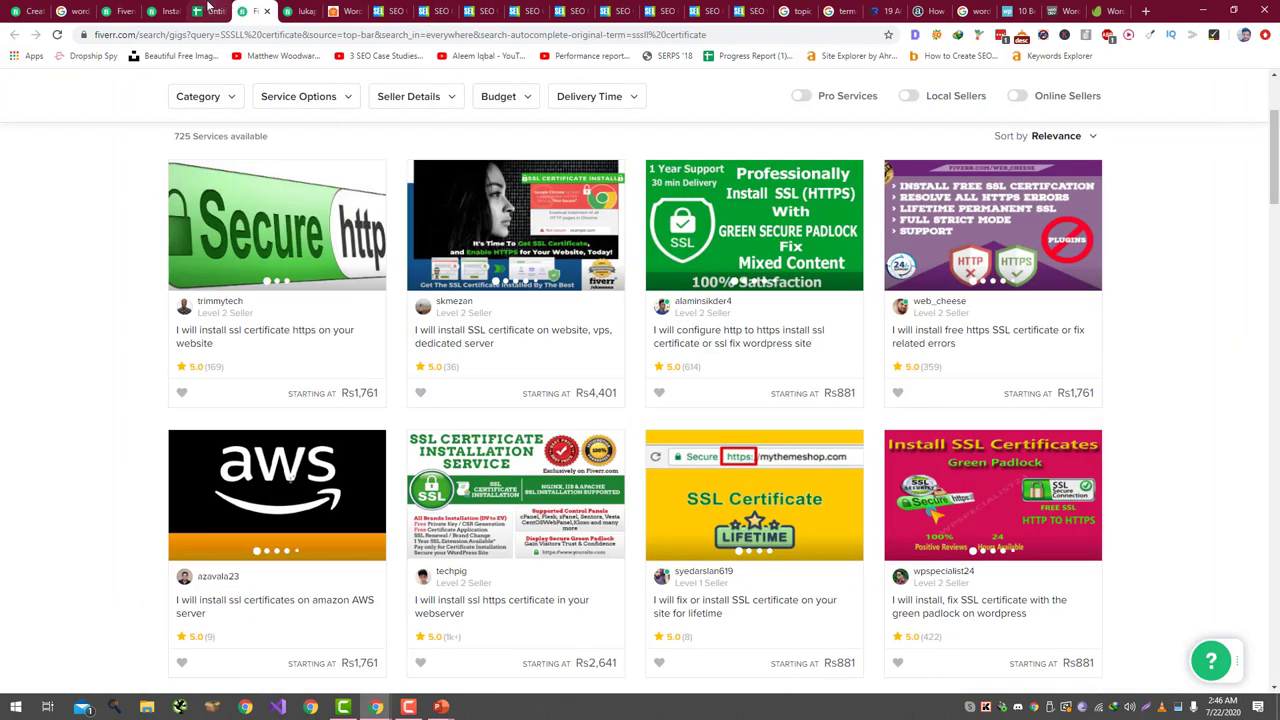
click(209, 10)
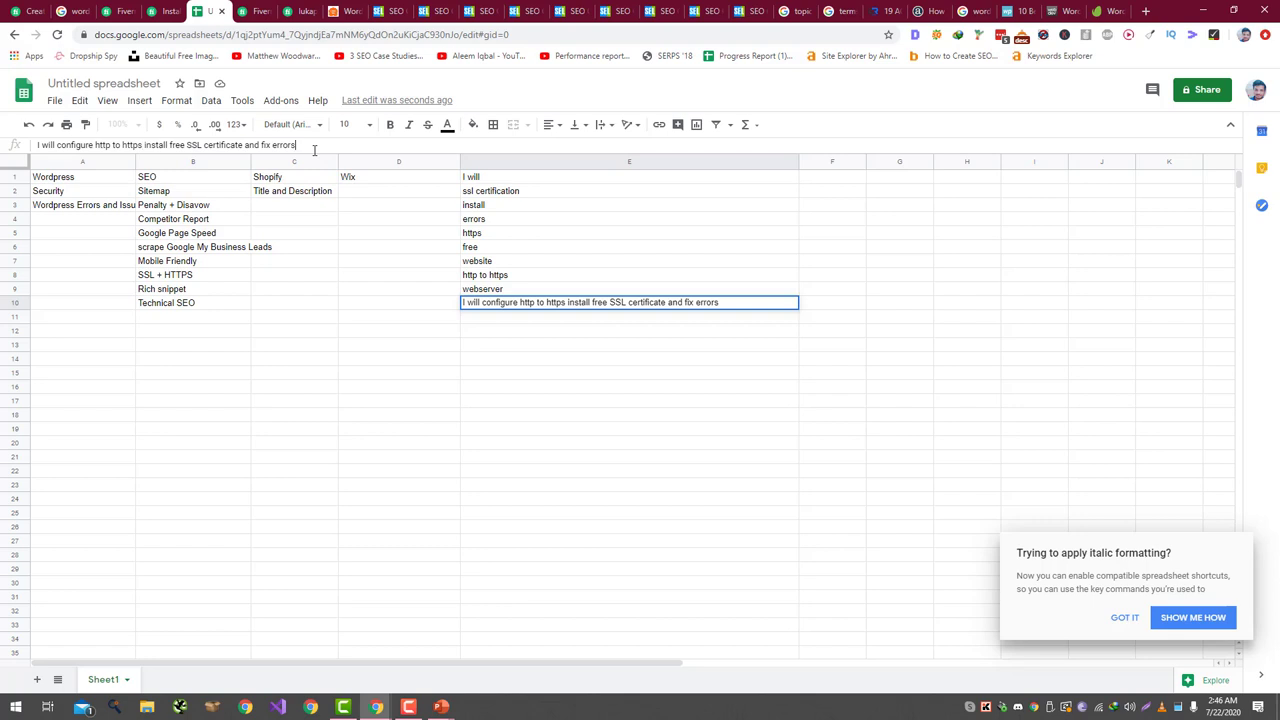
text(ebserve)
text(your)
key(Return)
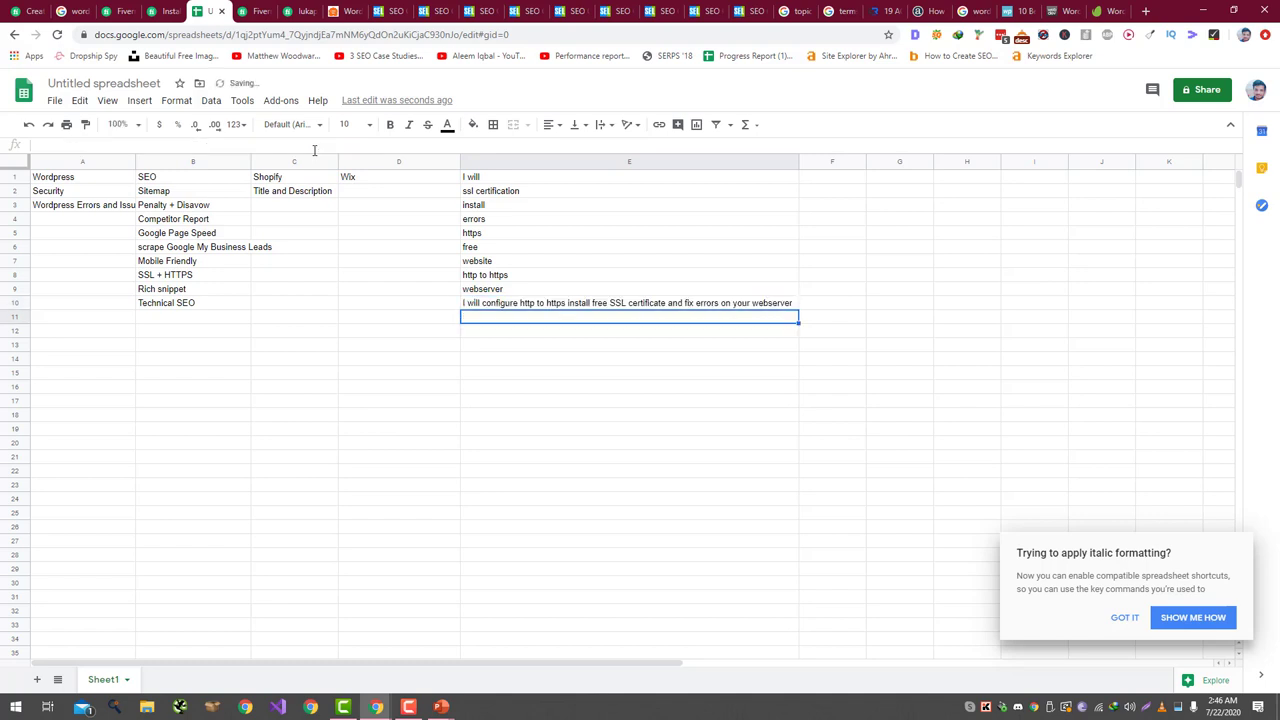
click(597, 293)
click(605, 308)
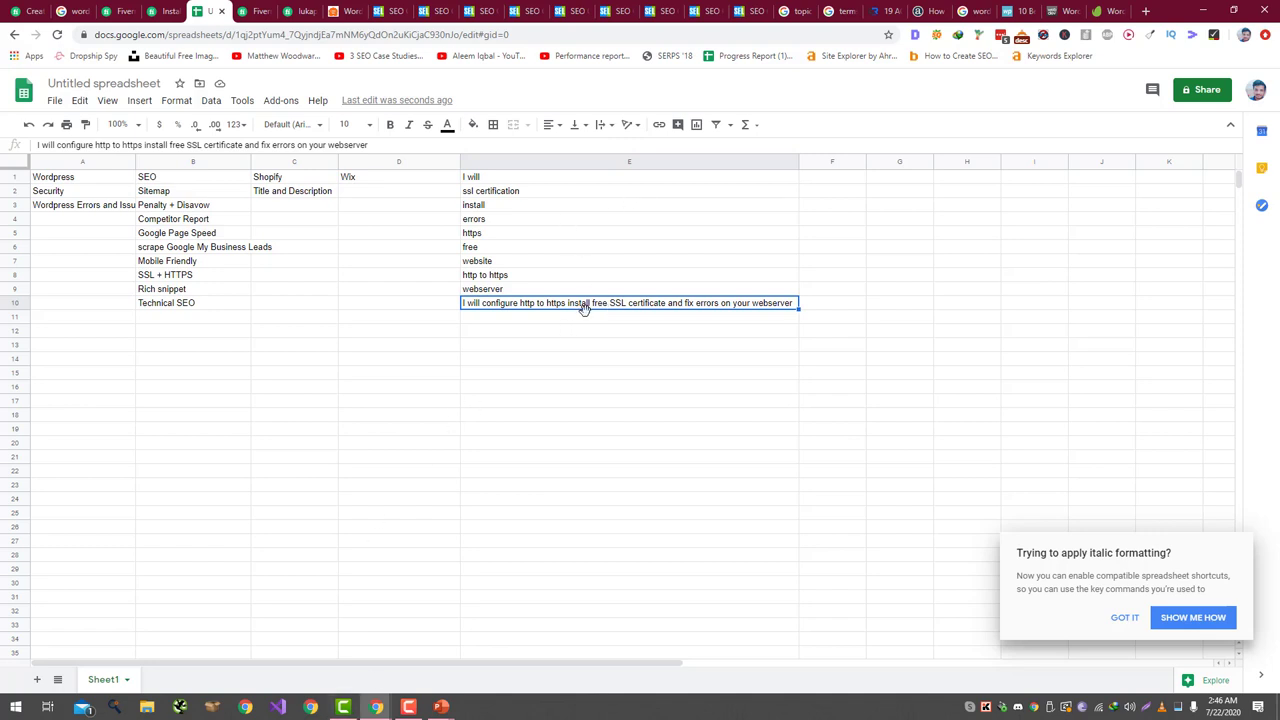
- Copy the topic "Sitemap" from cell B2 of the spreadsheet and search Fiverr for it
click(503, 315)
click(162, 210)
click(158, 194)
key(ctrl+c)
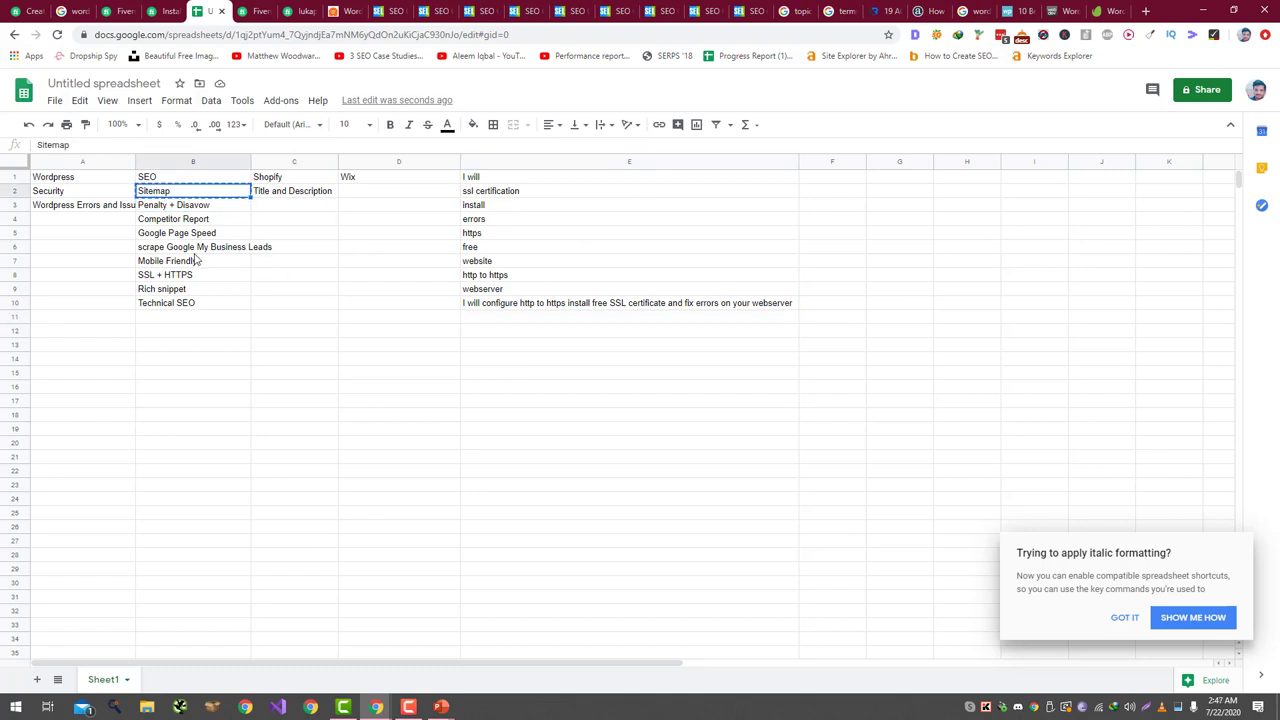
click(255, 11)
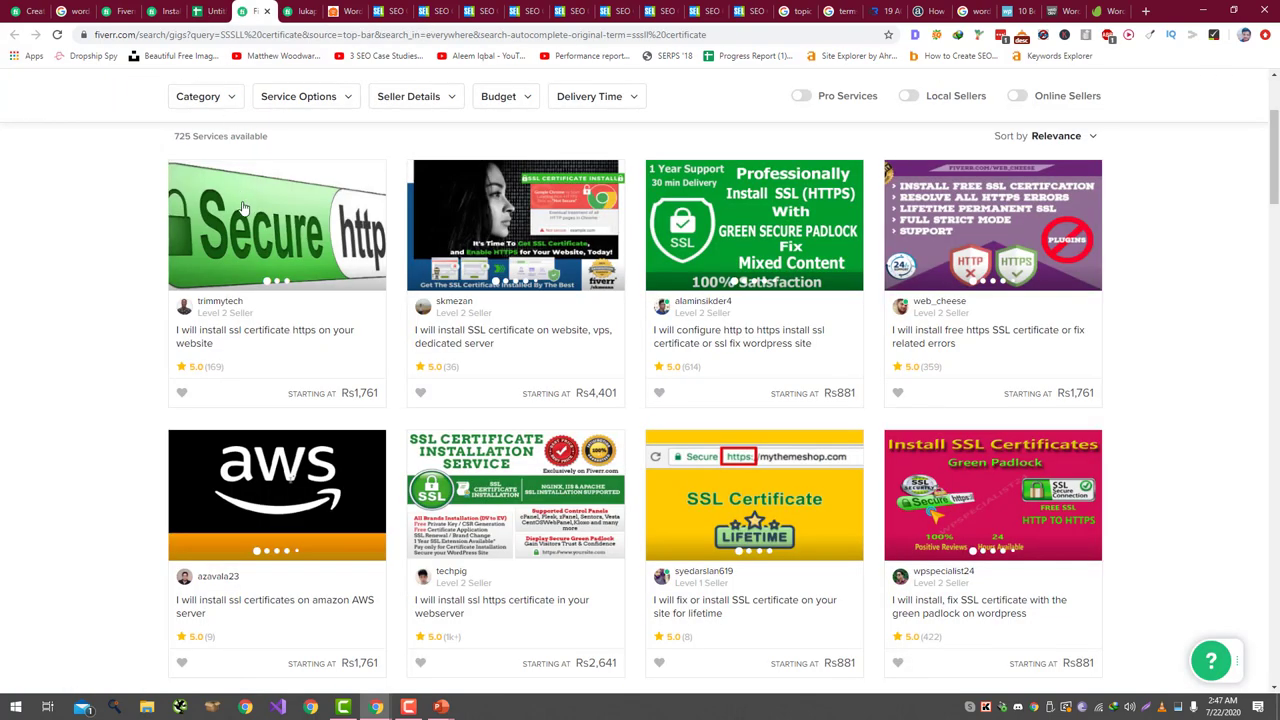
scroll(310, 110, up, 1)
triple_click(323, 97)
key(ctrl+v)
key(Return)
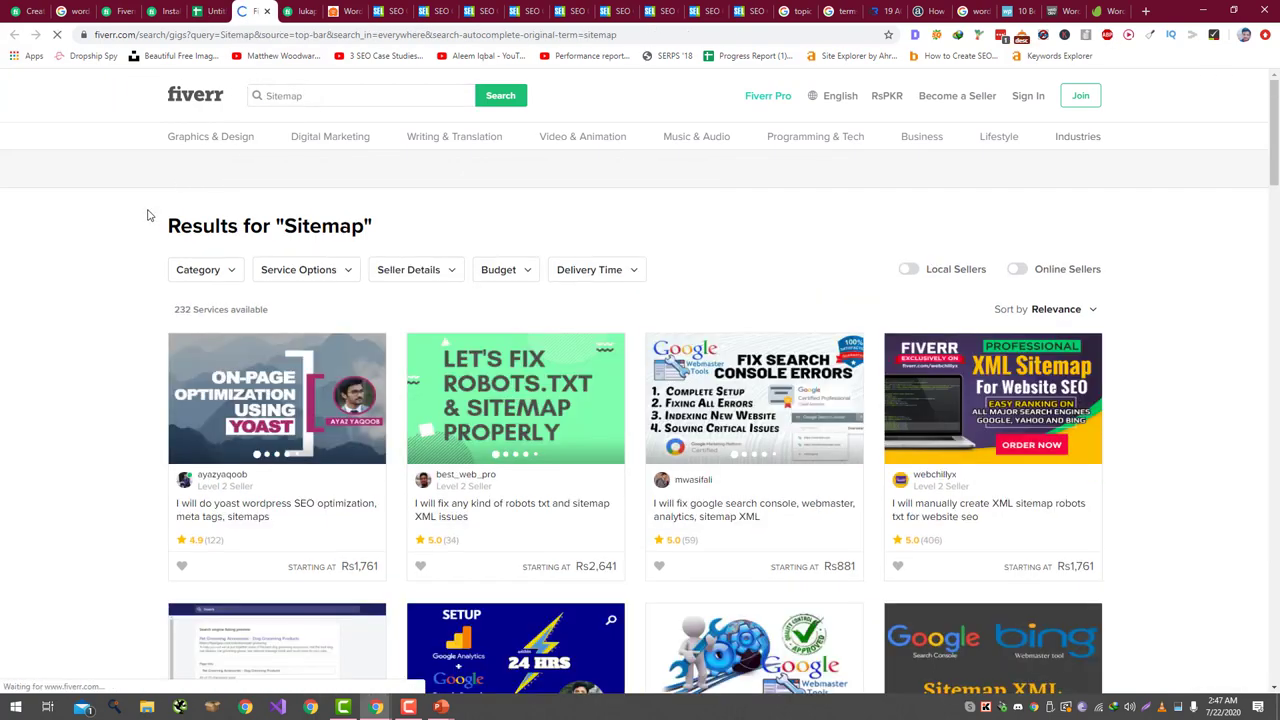
- Look over the sitemap gigs and start a new keyword list with "I will" in cell F1 of the spreadsheet
scroll(149, 211, down, 2)
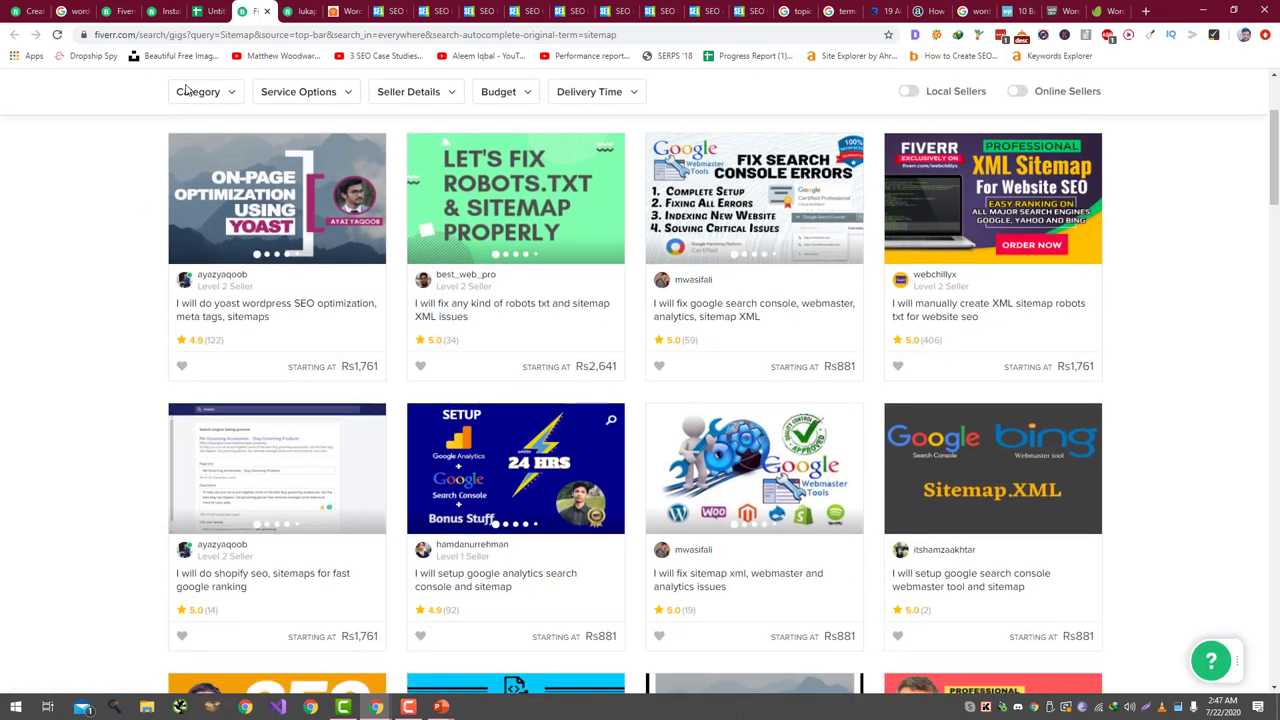
click(207, 11)
click(531, 387)
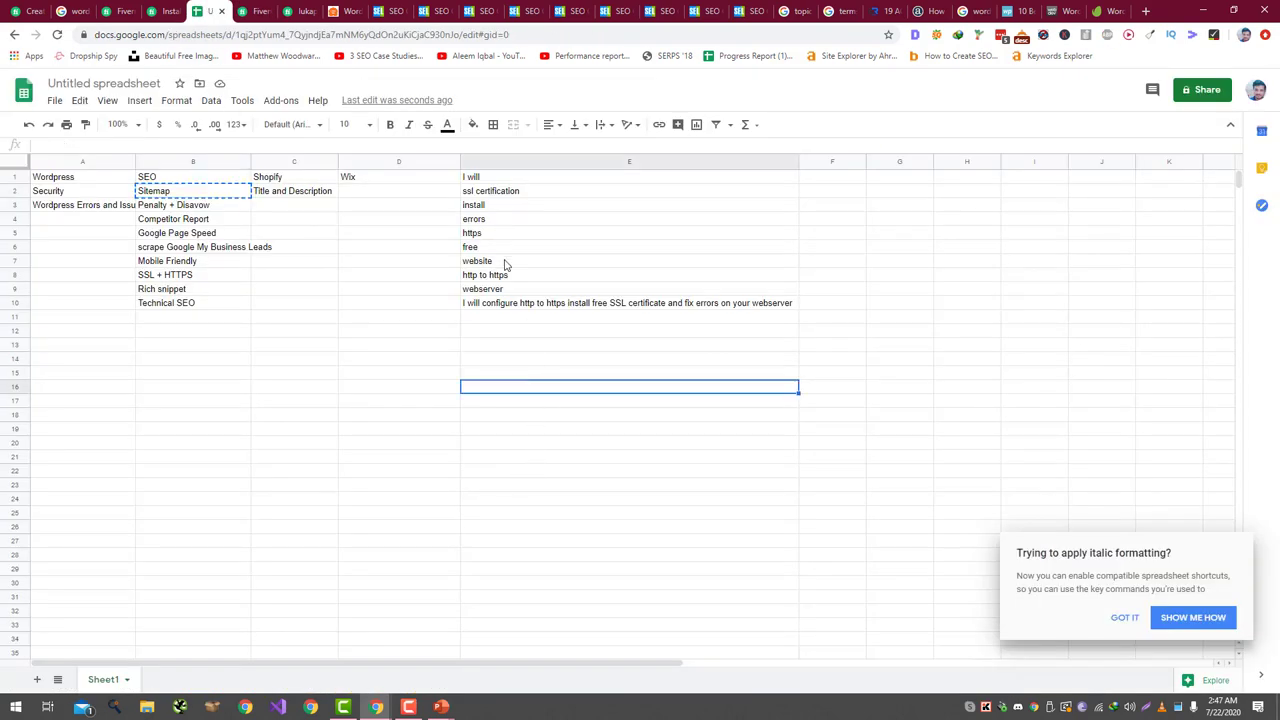
click(821, 182)
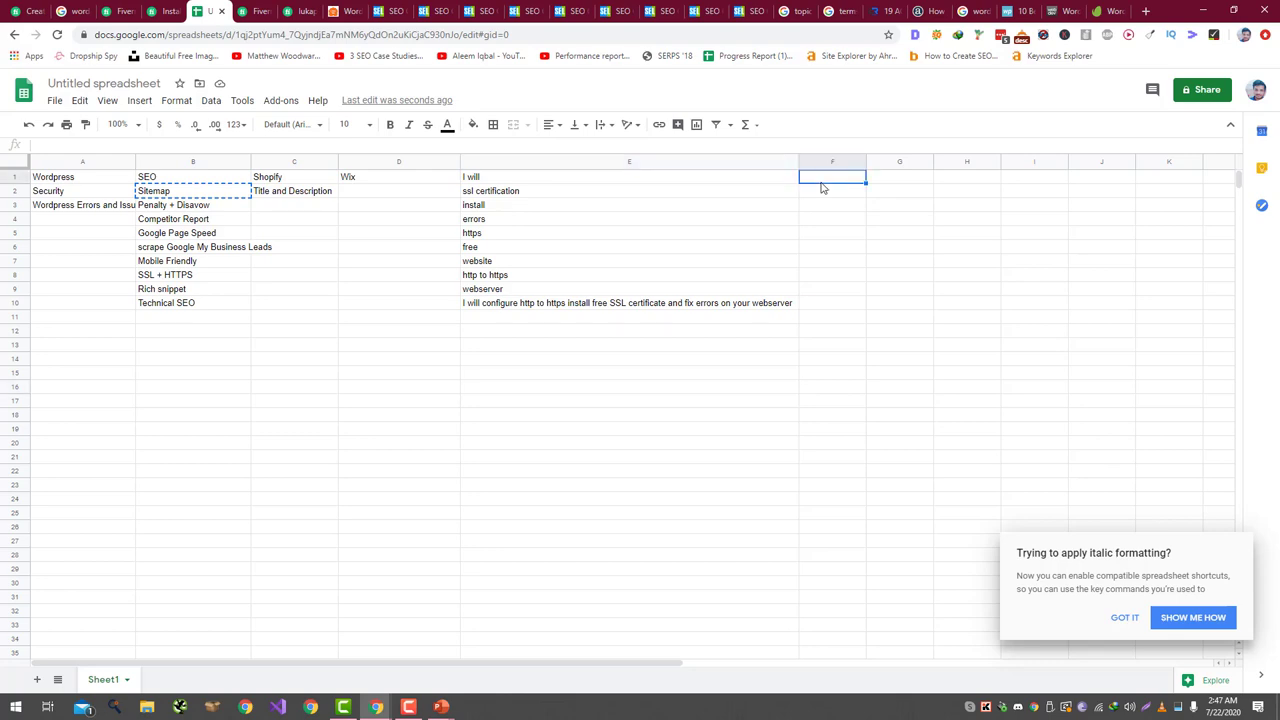
text(I will)
key(Return)
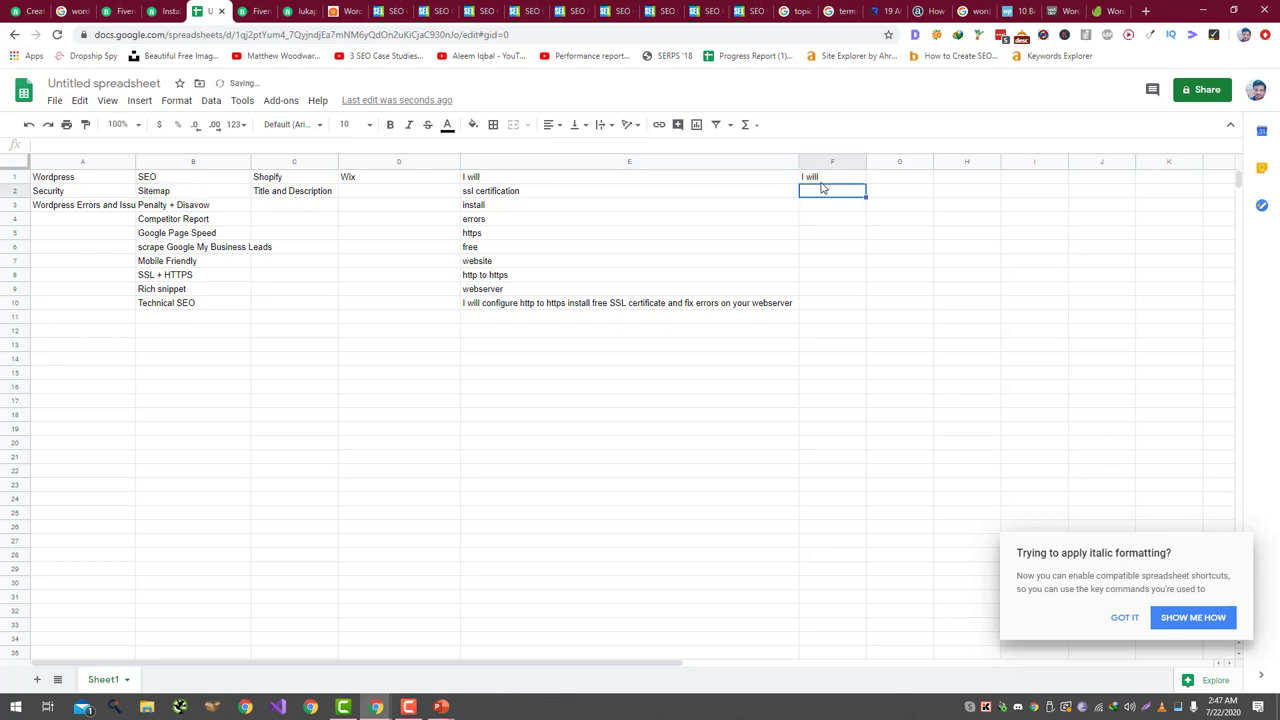
- Check Fiverr's suggested searches for Sitemap and record the keyword "xml sitemap" in cell F2 of the spreadsheet
click(252, 11)
scroll(206, 166, up, 2)
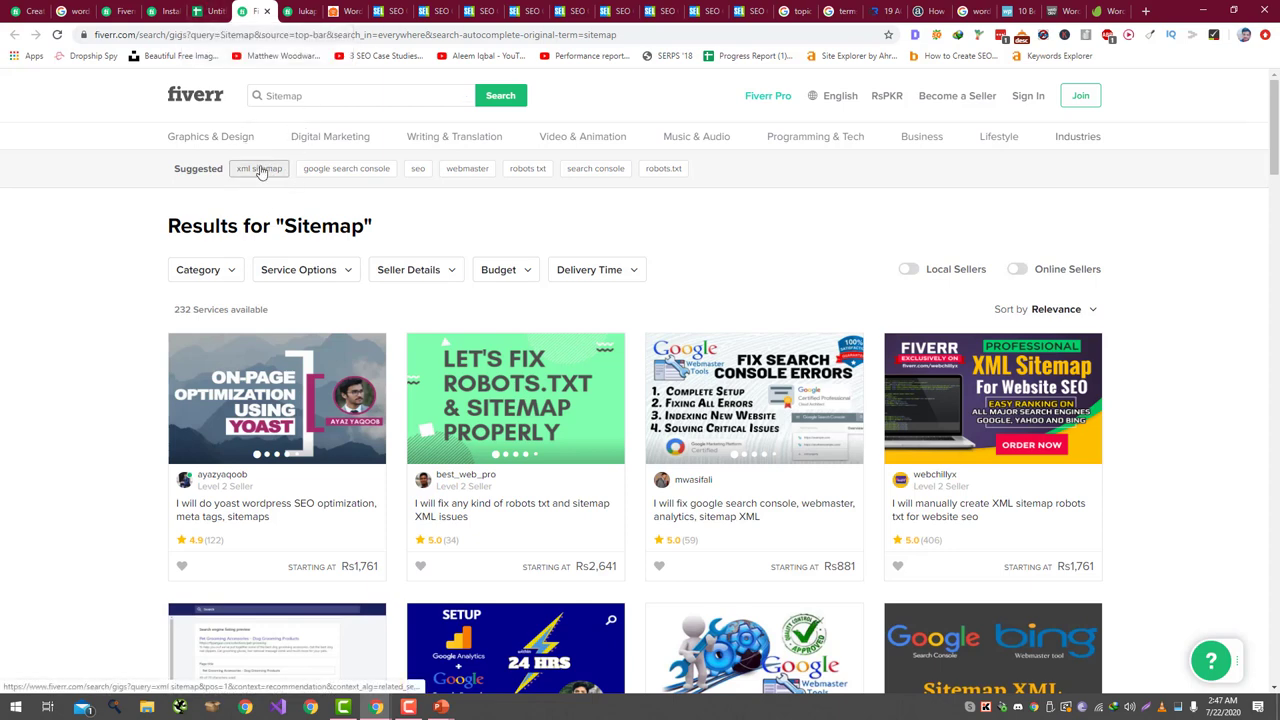
click(205, 11)
text(xml sitemap)
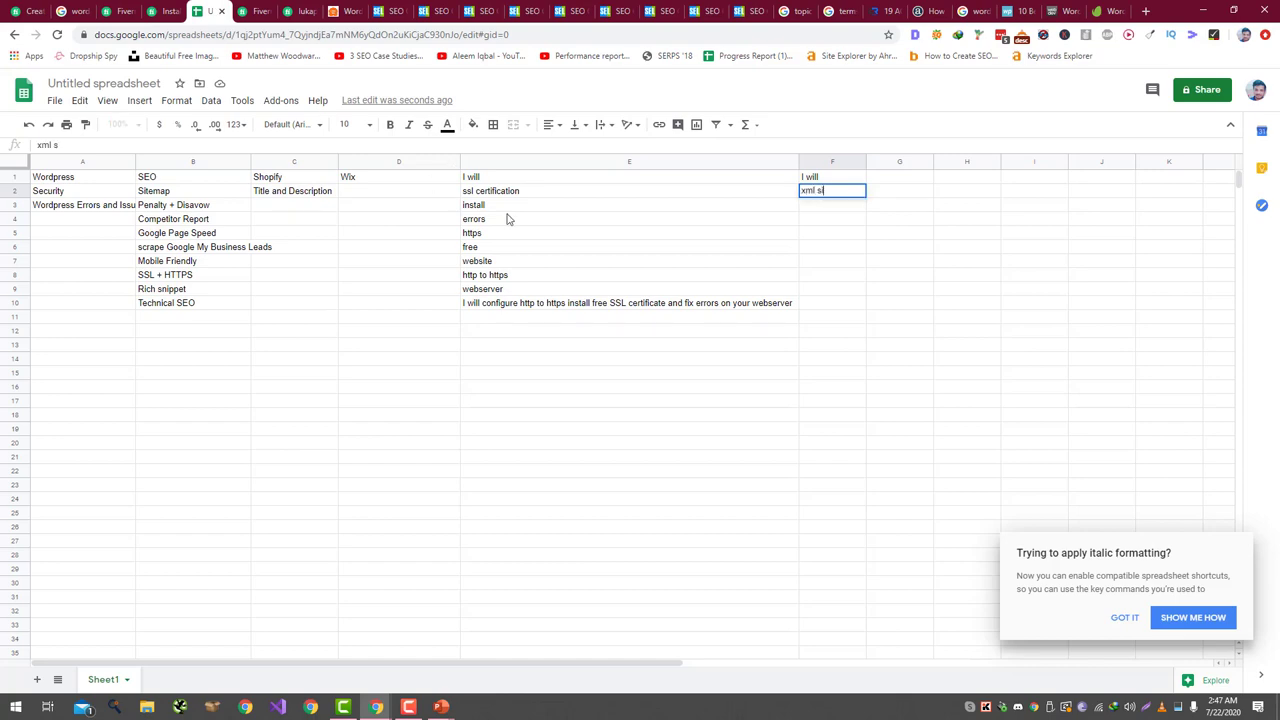
key(Return)
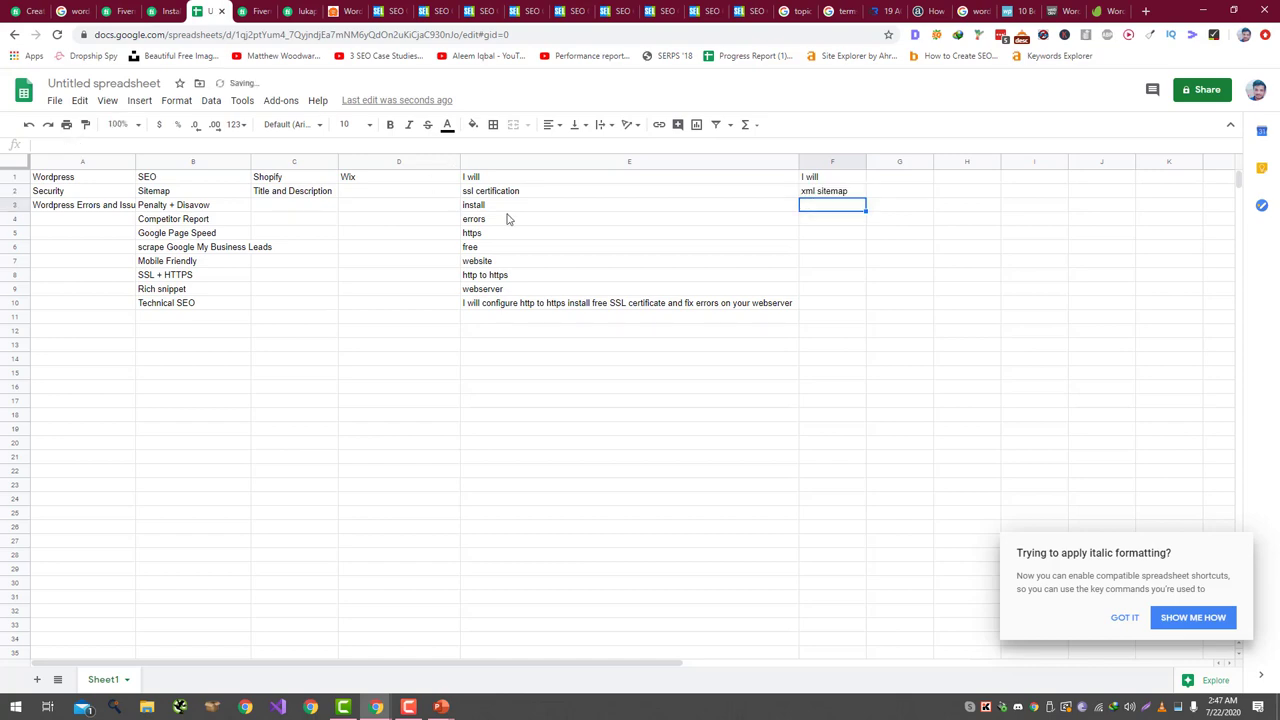
- Check Fiverr's suggested searches for Sitemap again and record the keyword "robots.txt" in cell F3 of the spreadsheet
click(255, 11)
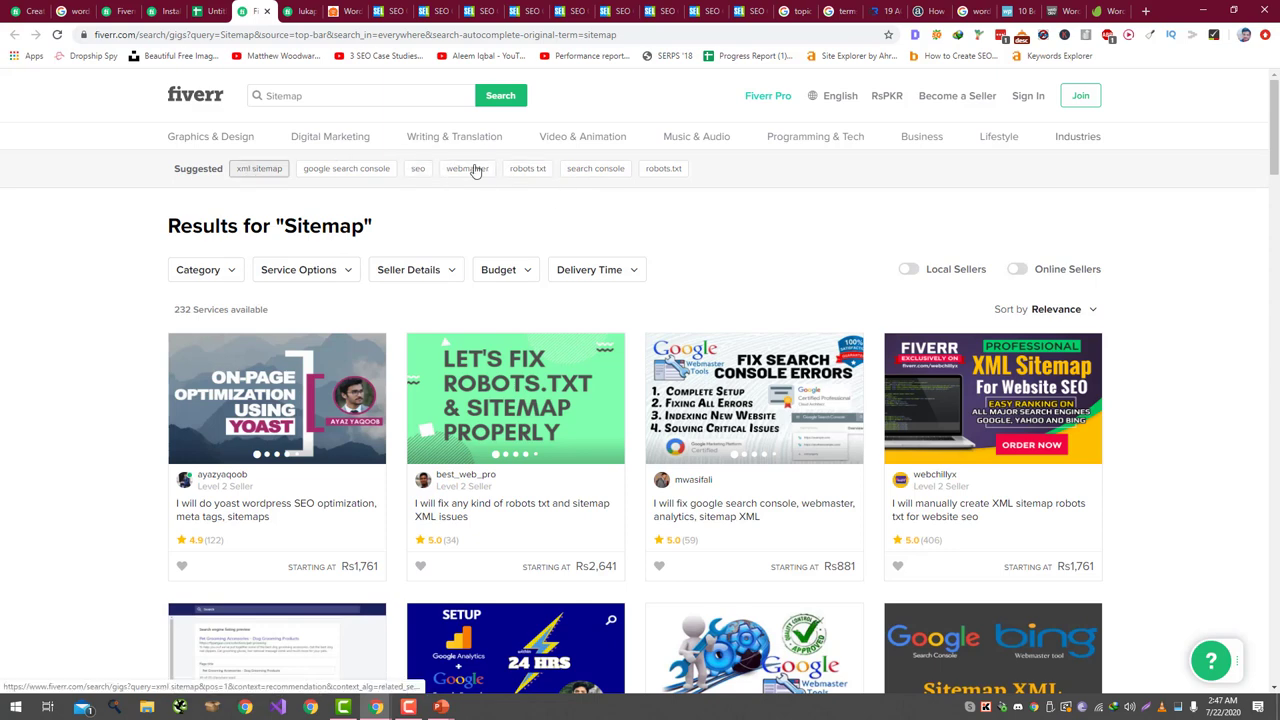
click(210, 11)
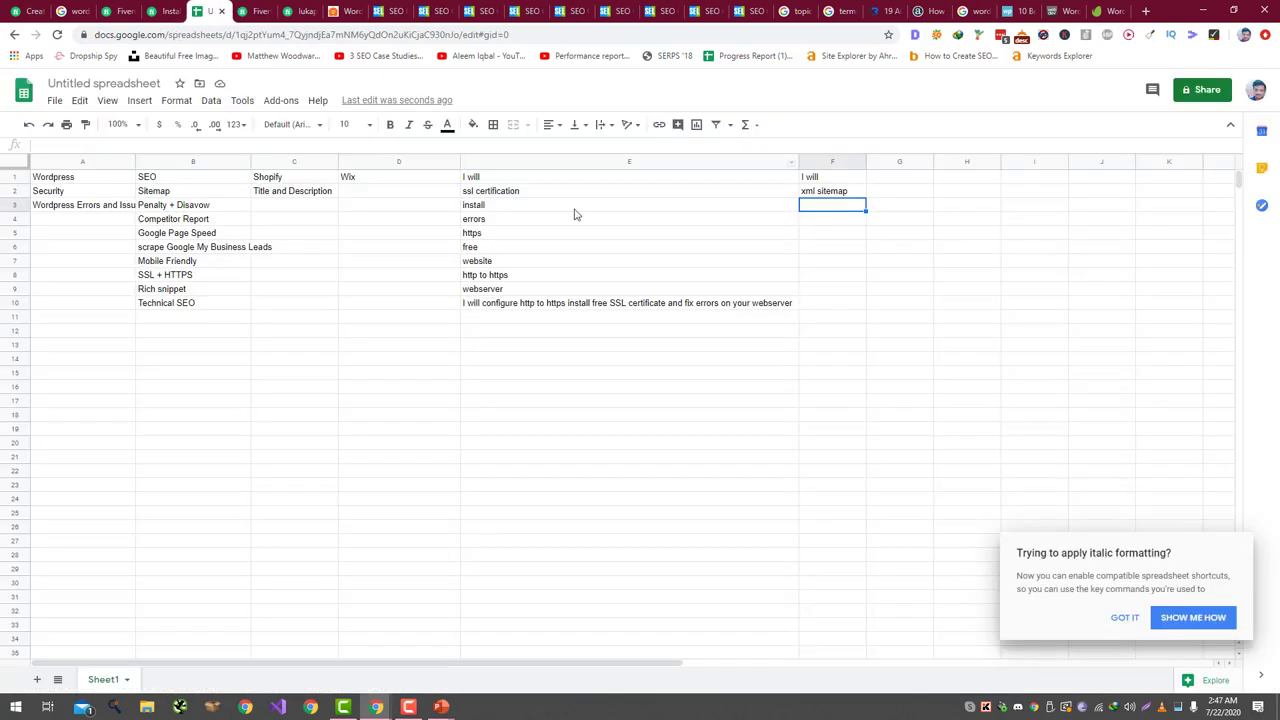
text(robots.t)
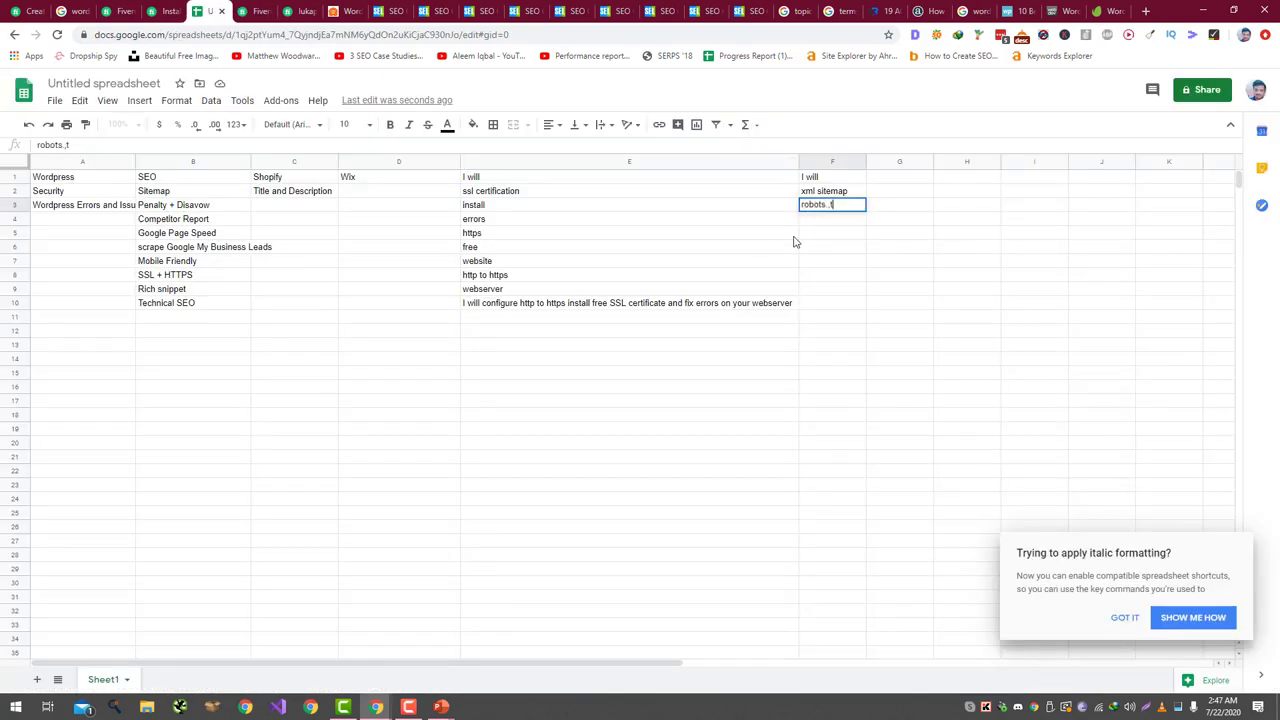
text(stt)
key(Return)
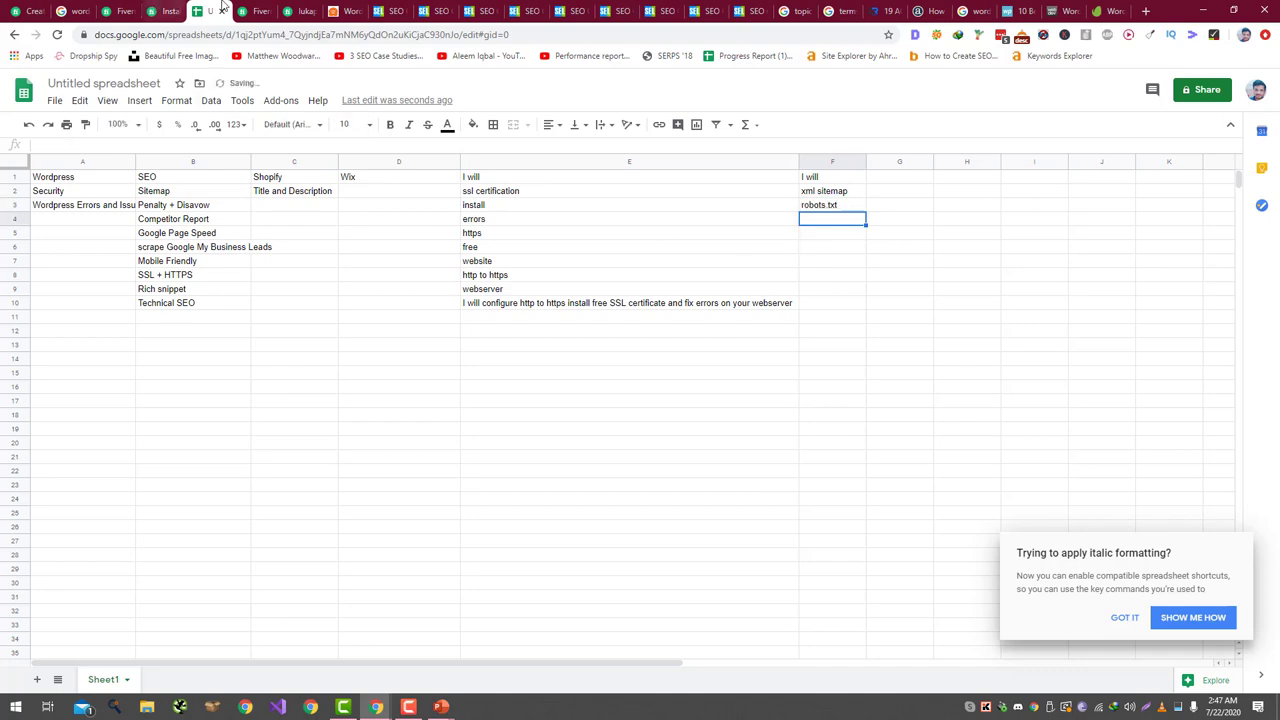
- Check Fiverr's search autocomplete for "robots.txt" and "robots" without running a search, and clear the search text
click(257, 11)
click(314, 100)
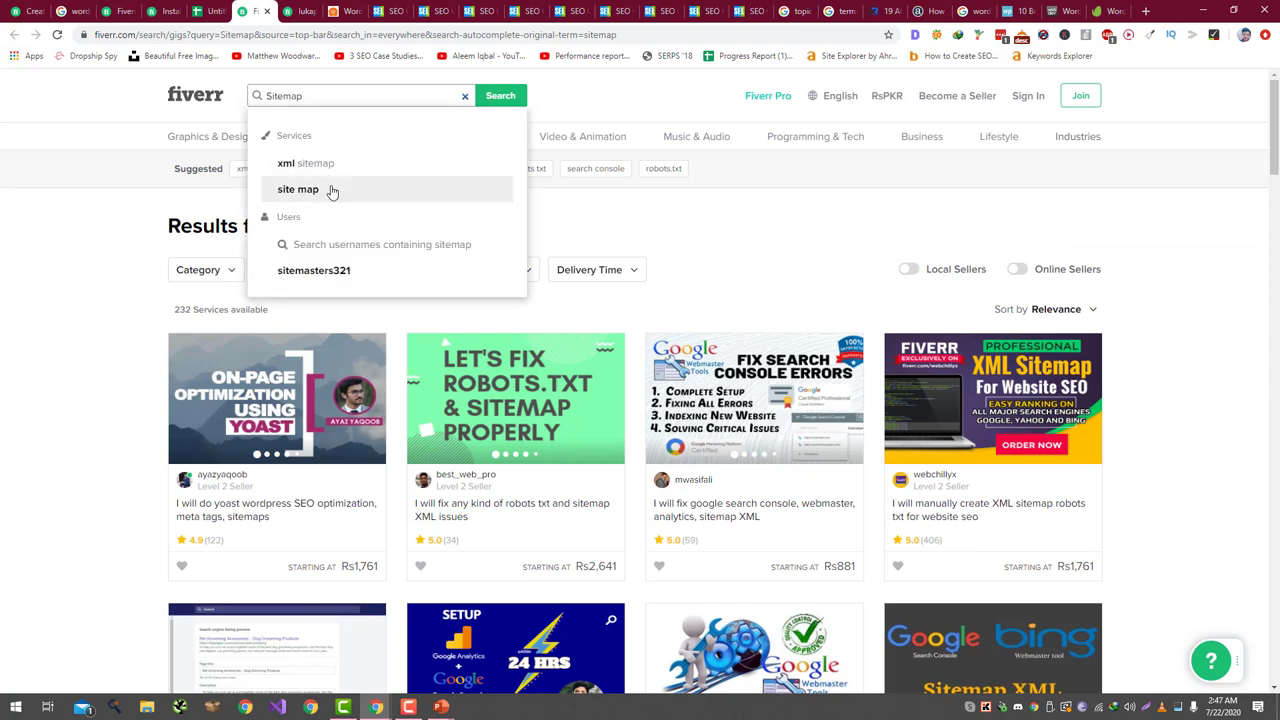
key(ctrl+a)
key(BackSpace)
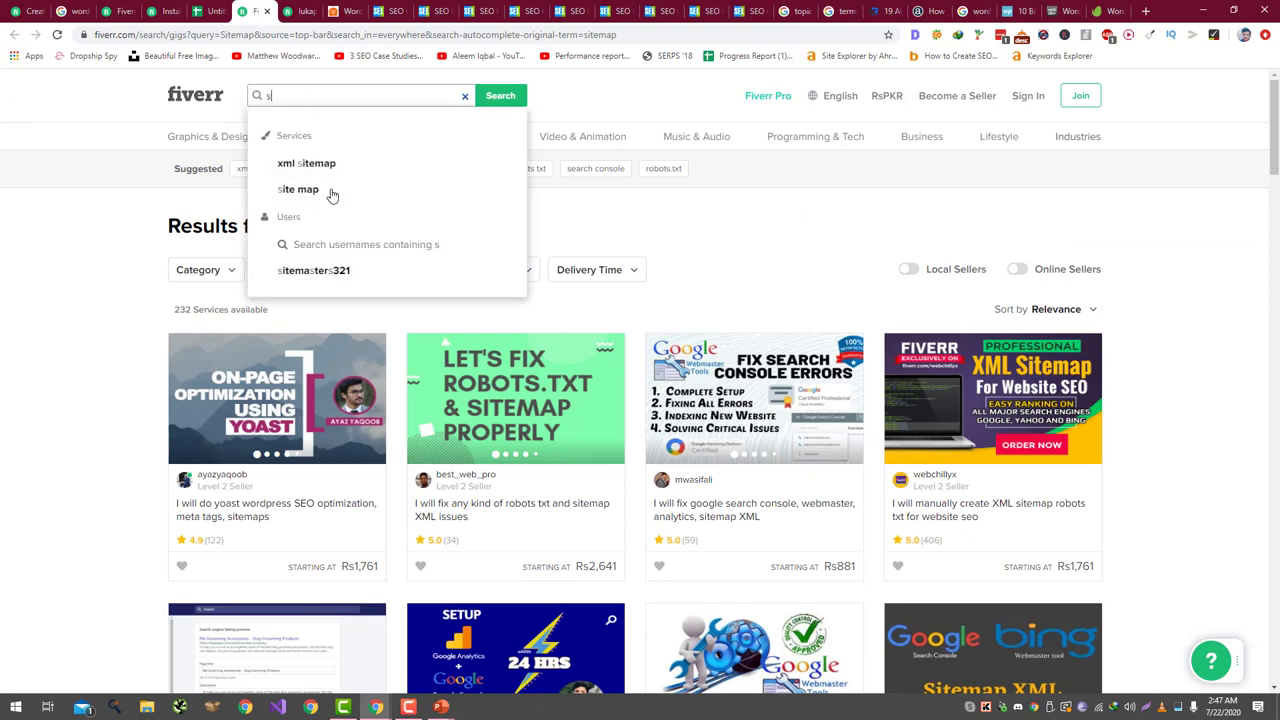
text(robots.txt)
key(Escape)
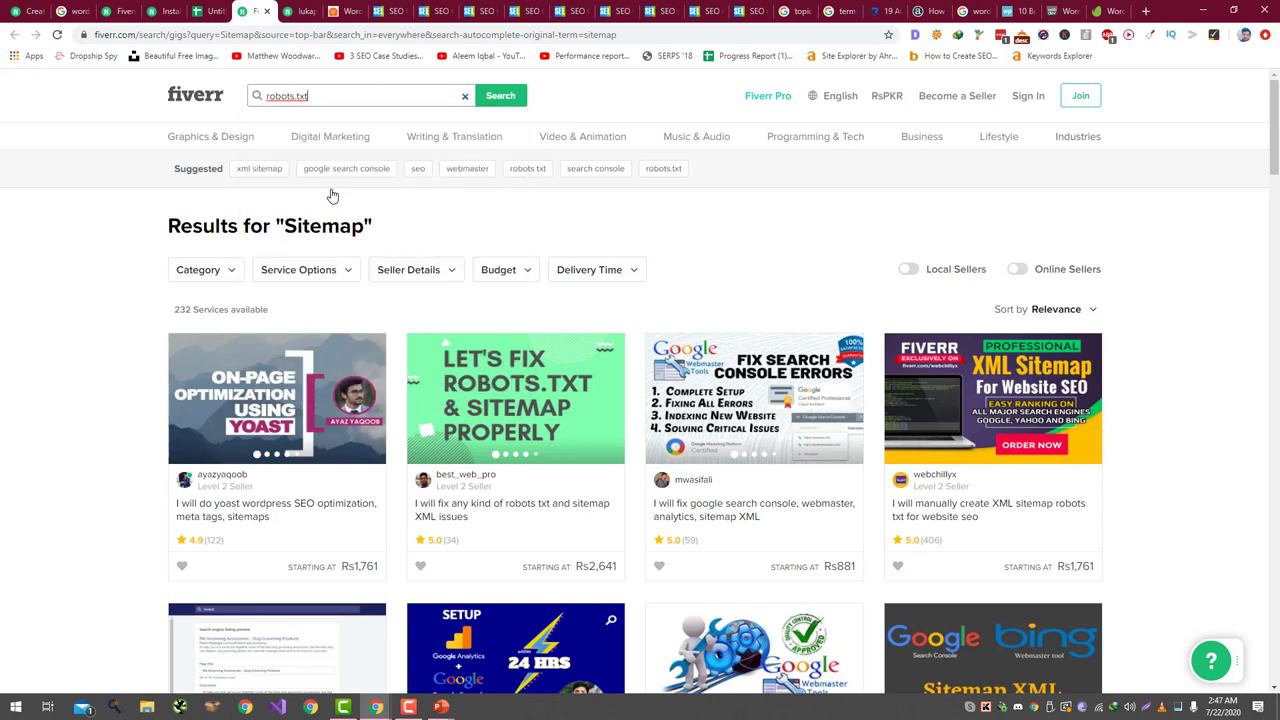
key(BackSpace)
key(ctrl+a)
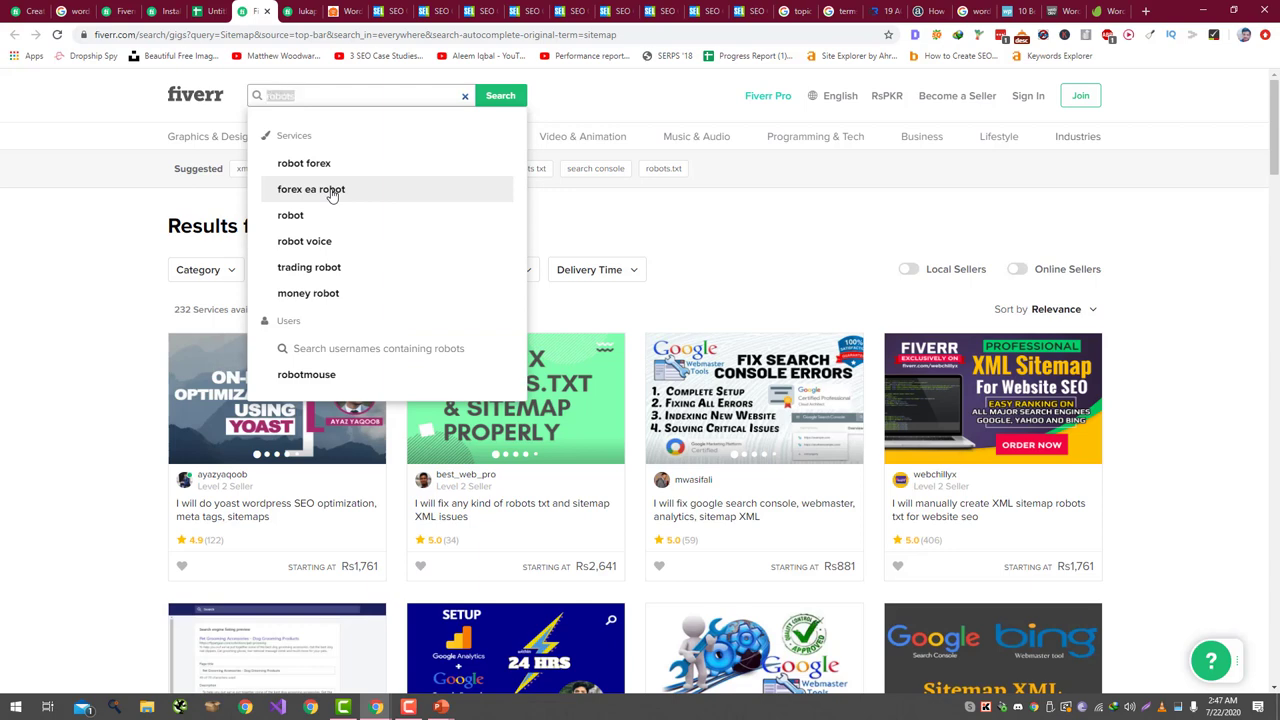
key(BackSpace)
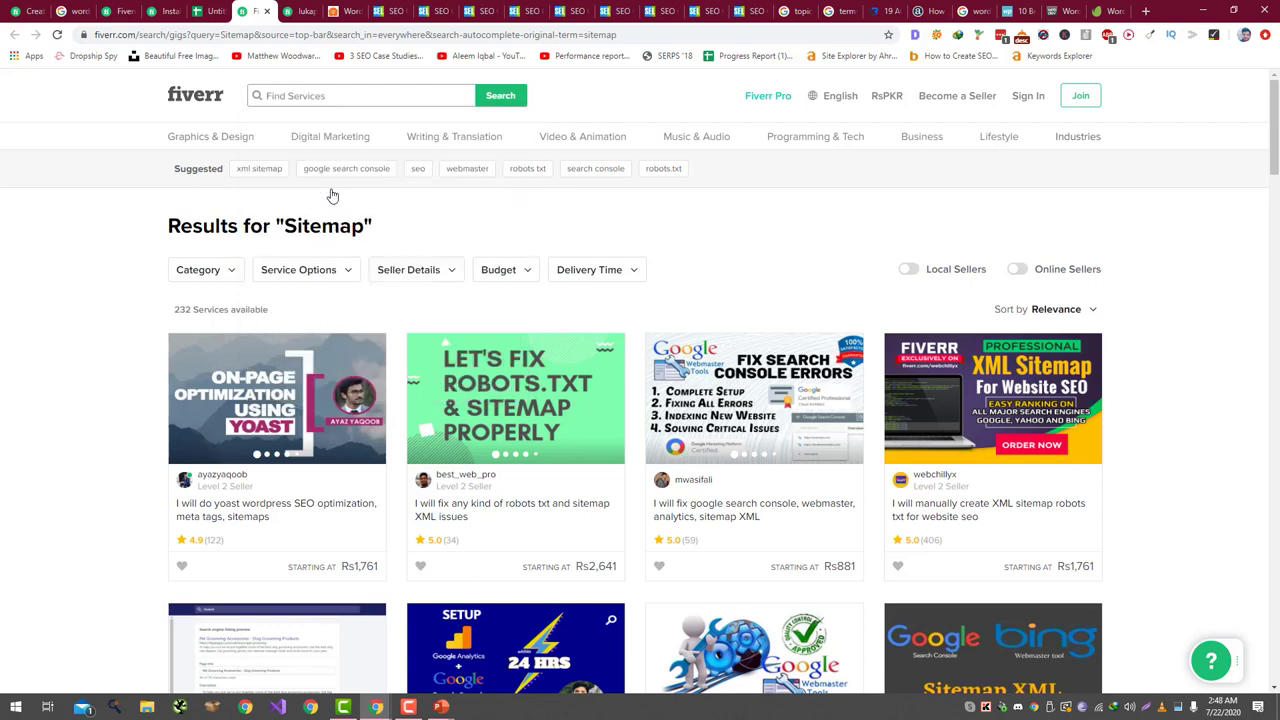
click(610, 210)
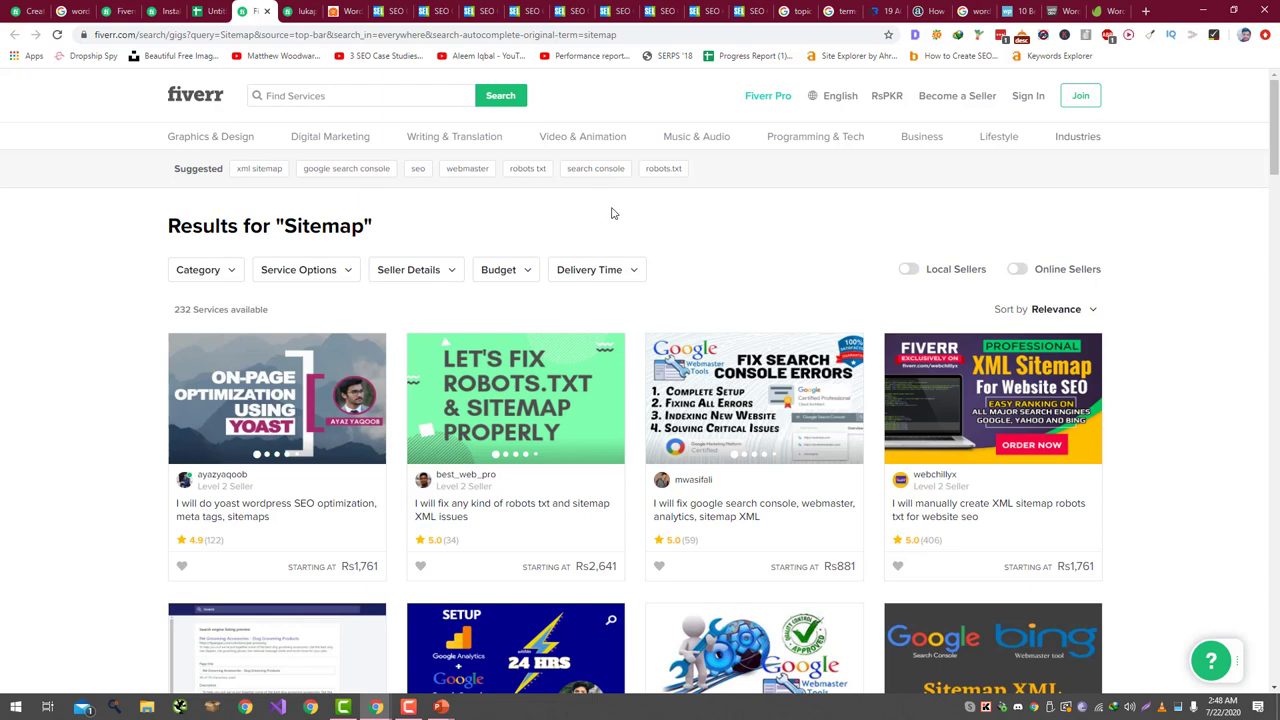
- Read the first sitemap gig titles on Fiverr and record the keyword "yoast" in cell F4 of the spreadsheet
scroll(646, 237, down, 2)
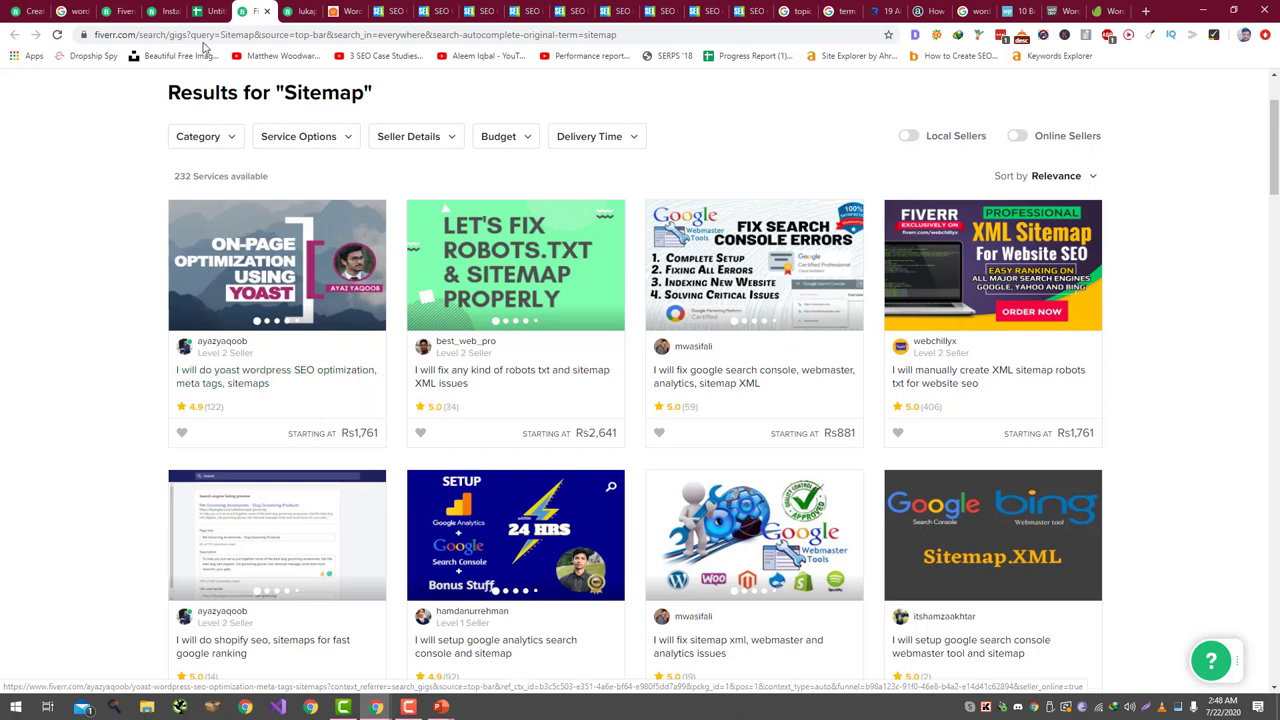
click(205, 9)
text(yoast)
key(Return)
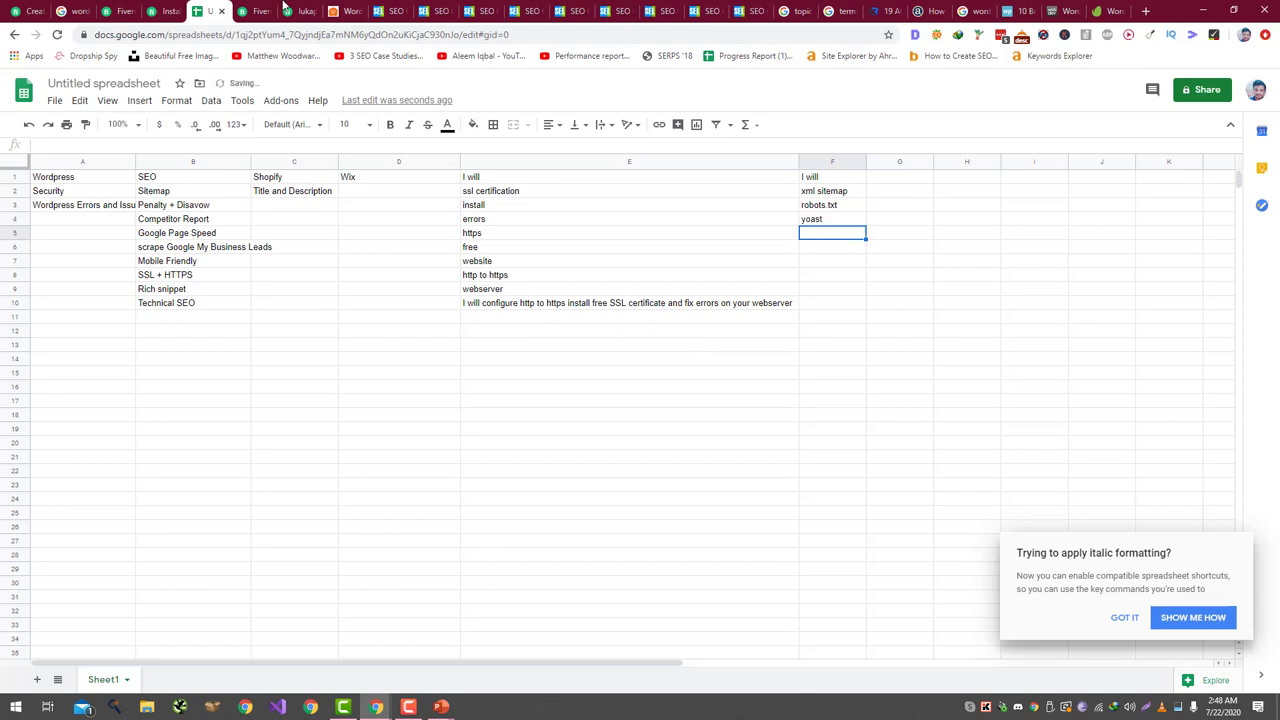
- Examine the titles of the following sitemap gigs on Fiverr for recurring keywords
click(255, 10)
scroll(314, 404, down, 1)
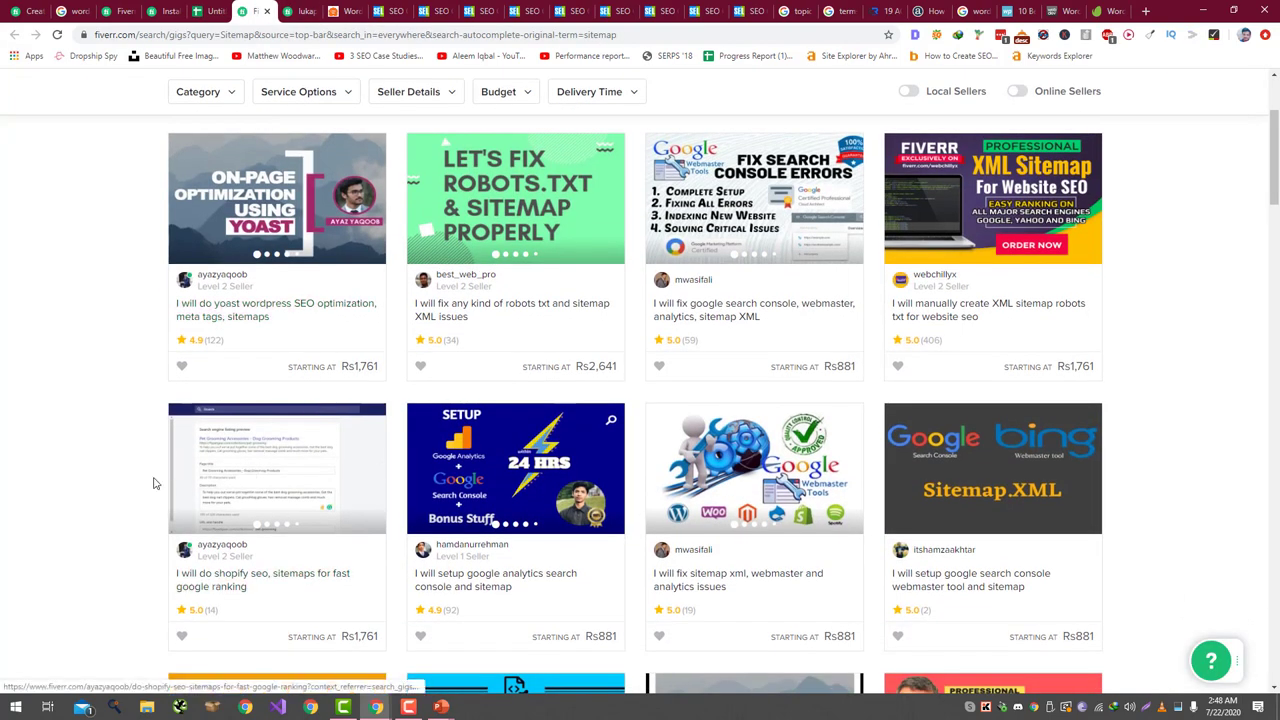
scroll(154, 480, down, 2)
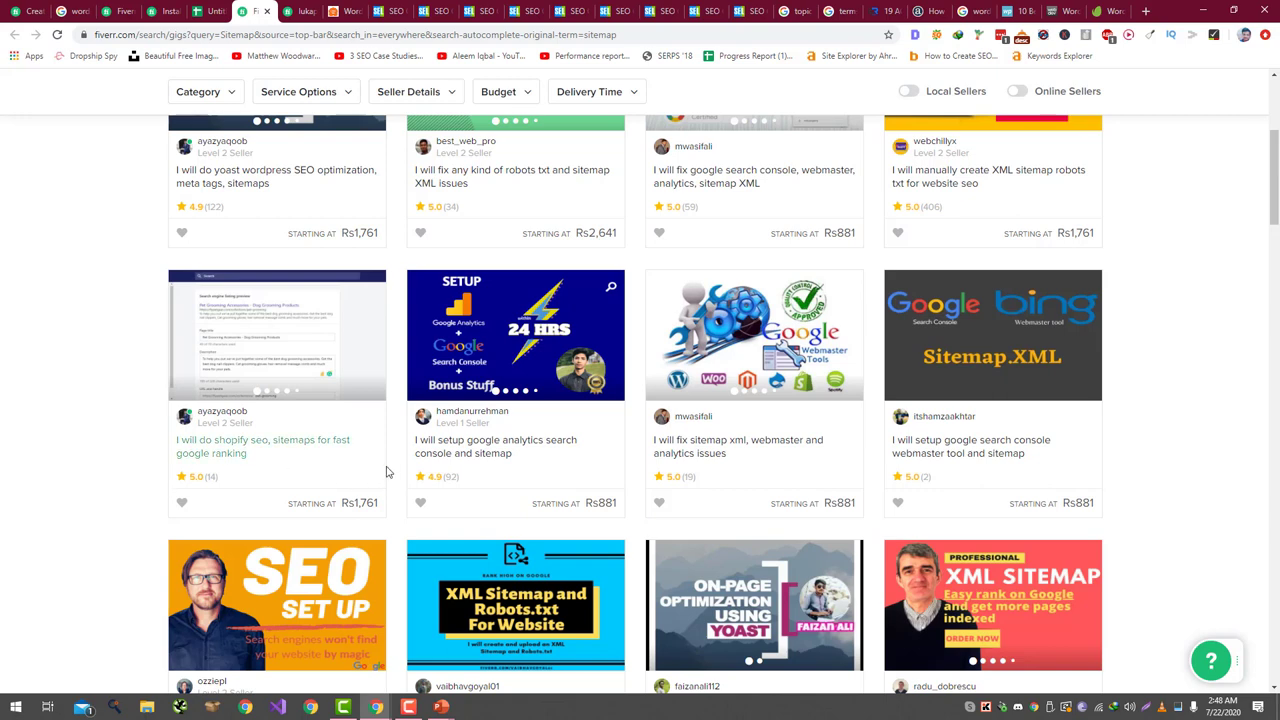
scroll(388, 472, down, 1)
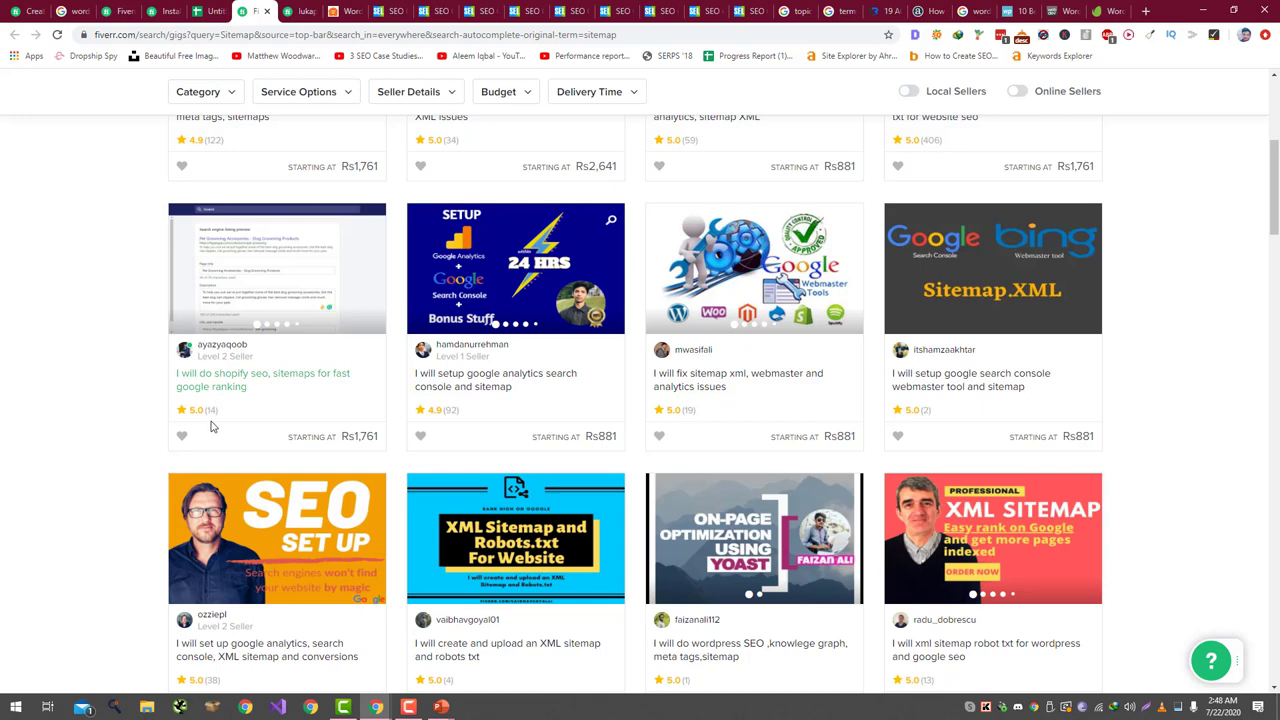
scroll(210, 427, down, 3)
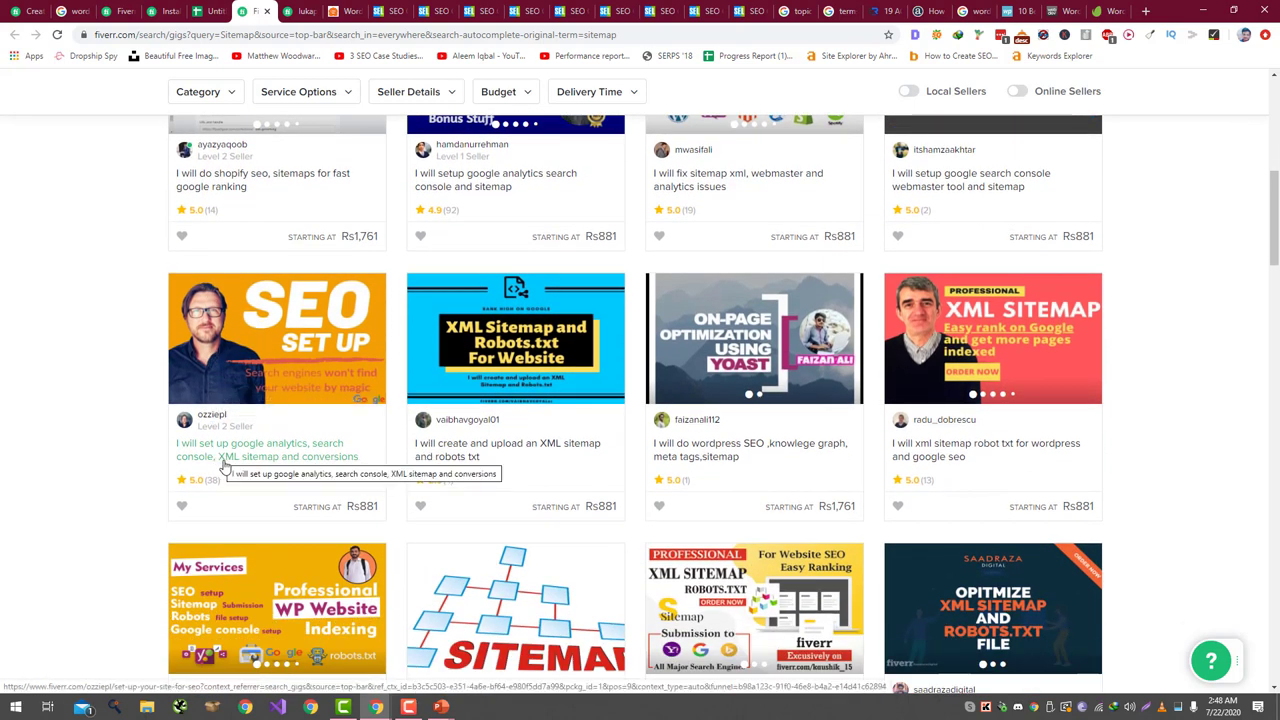
scroll(225, 466, down, 2)
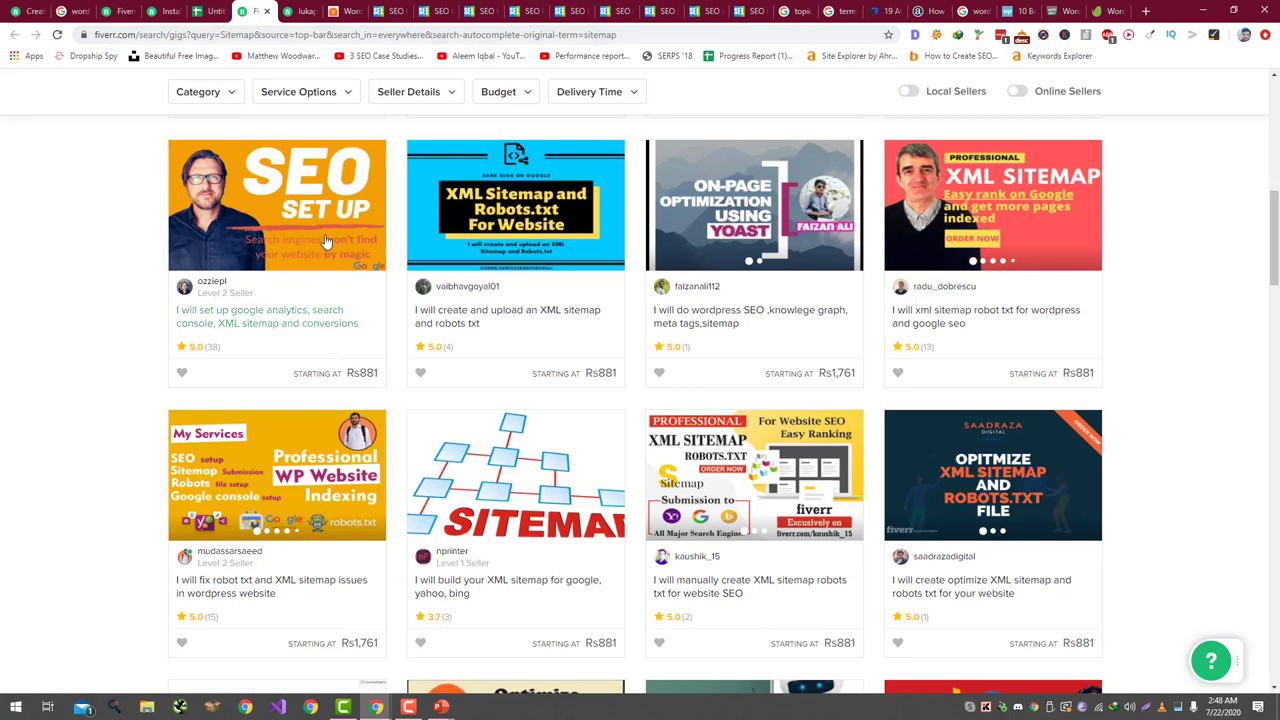
scroll(325, 241, down, 2)
scroll(325, 243, down, 2)
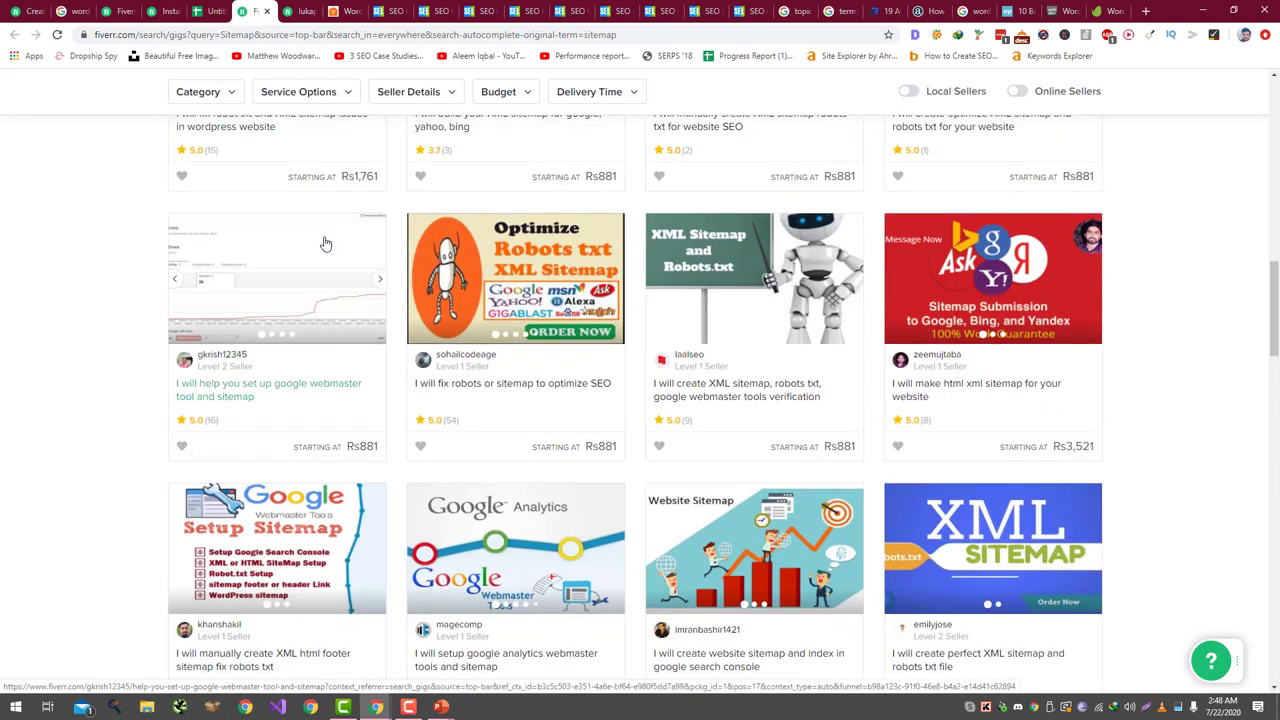
scroll(325, 243, down, 1)
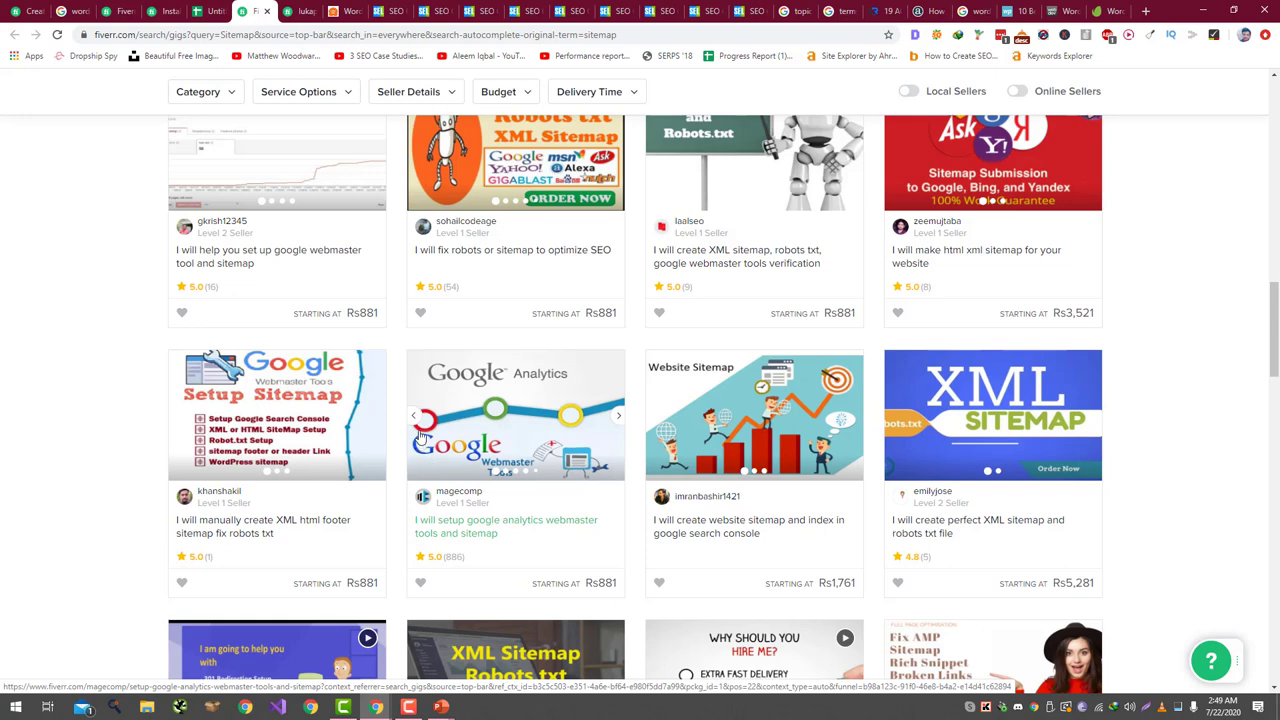
- Record the keywords "Google Analytics" in cell F5 and "Google Search Console" in cell F6 of the spreadsheet
click(208, 11)
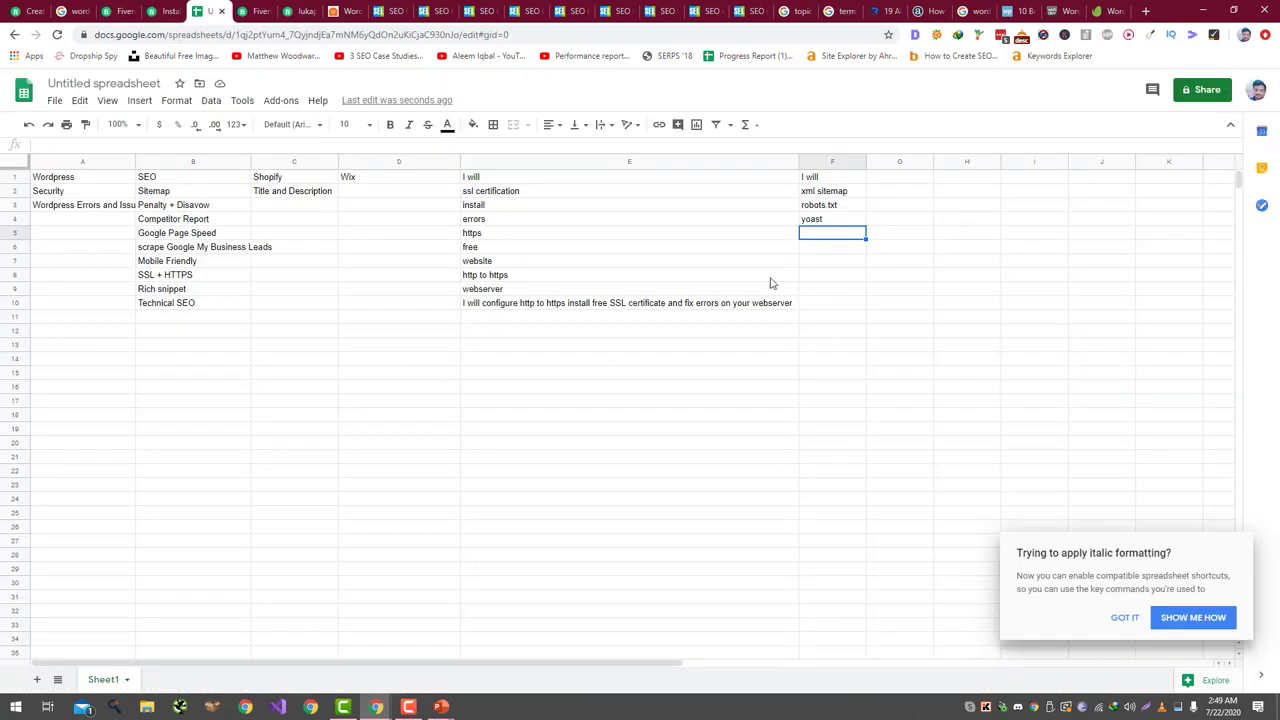
text(Google )
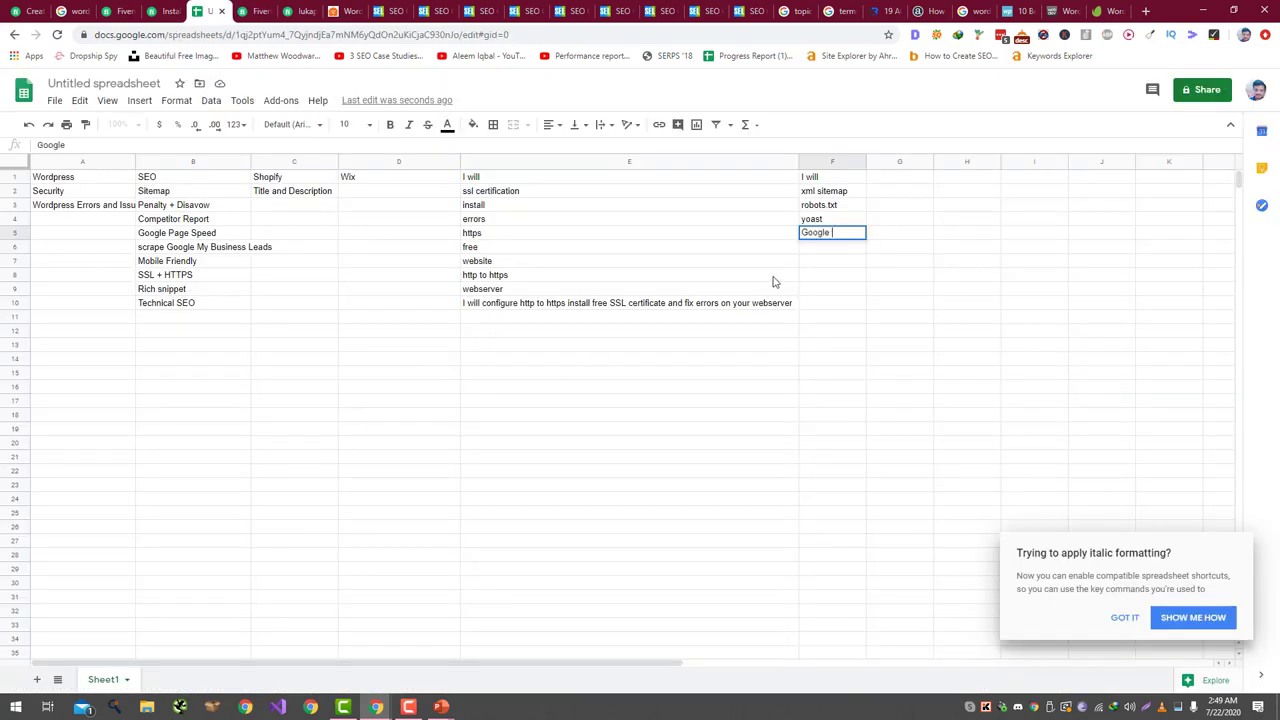
text(Analytics)
key(Return)
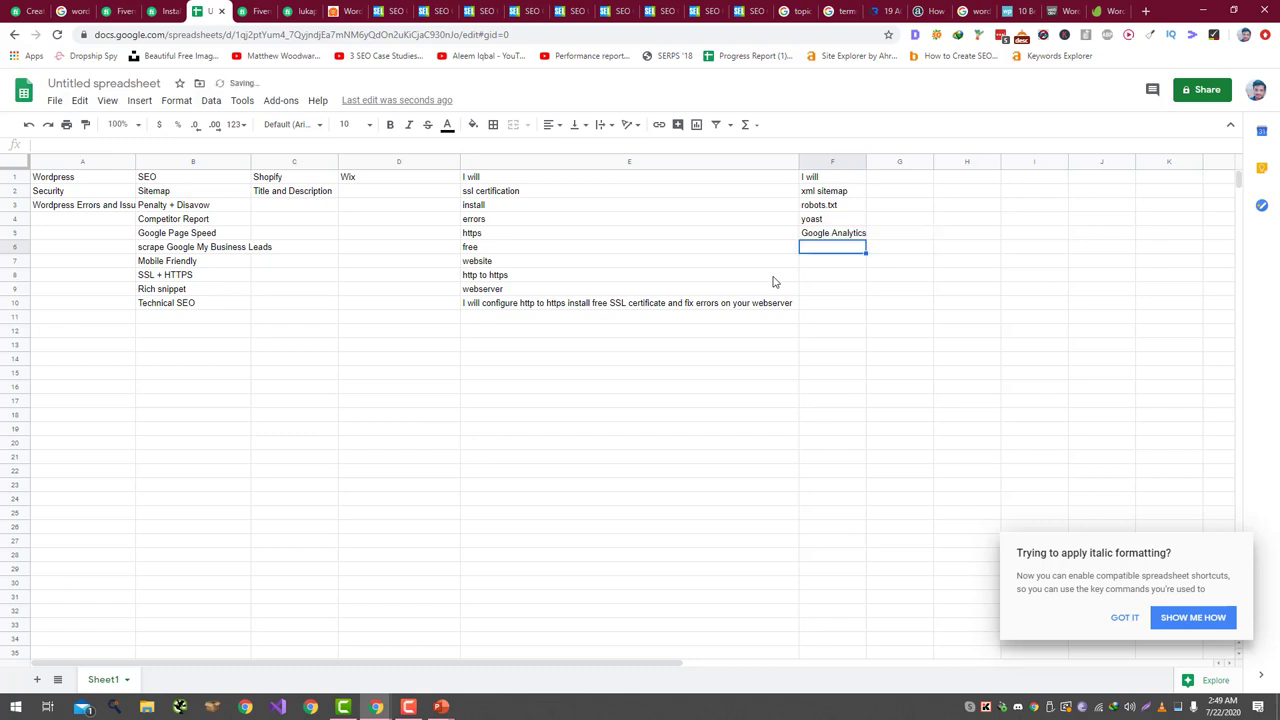
text(Google Search Console)
key(Return)
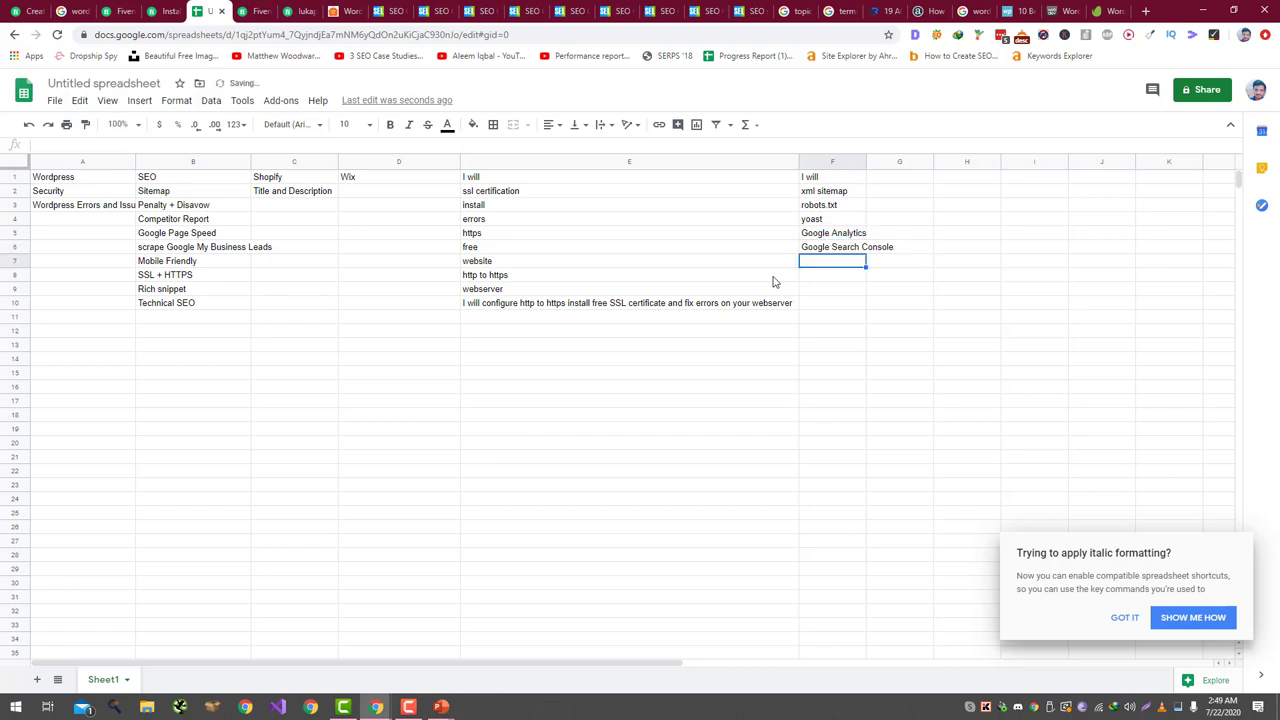
- Review the remaining sitemap gig titles on Fiverr's first results page and recheck the top gigs for further keywords
click(258, 11)
scroll(152, 381, down, 2)
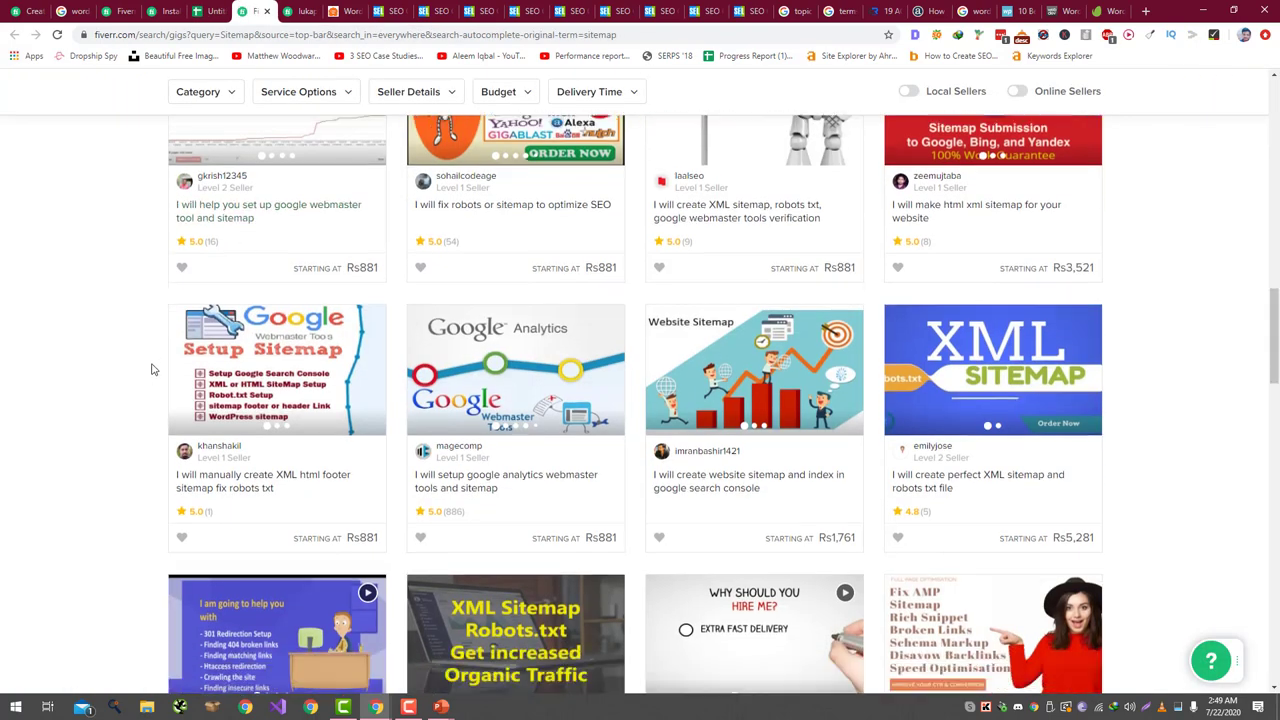
scroll(152, 381, down, 3)
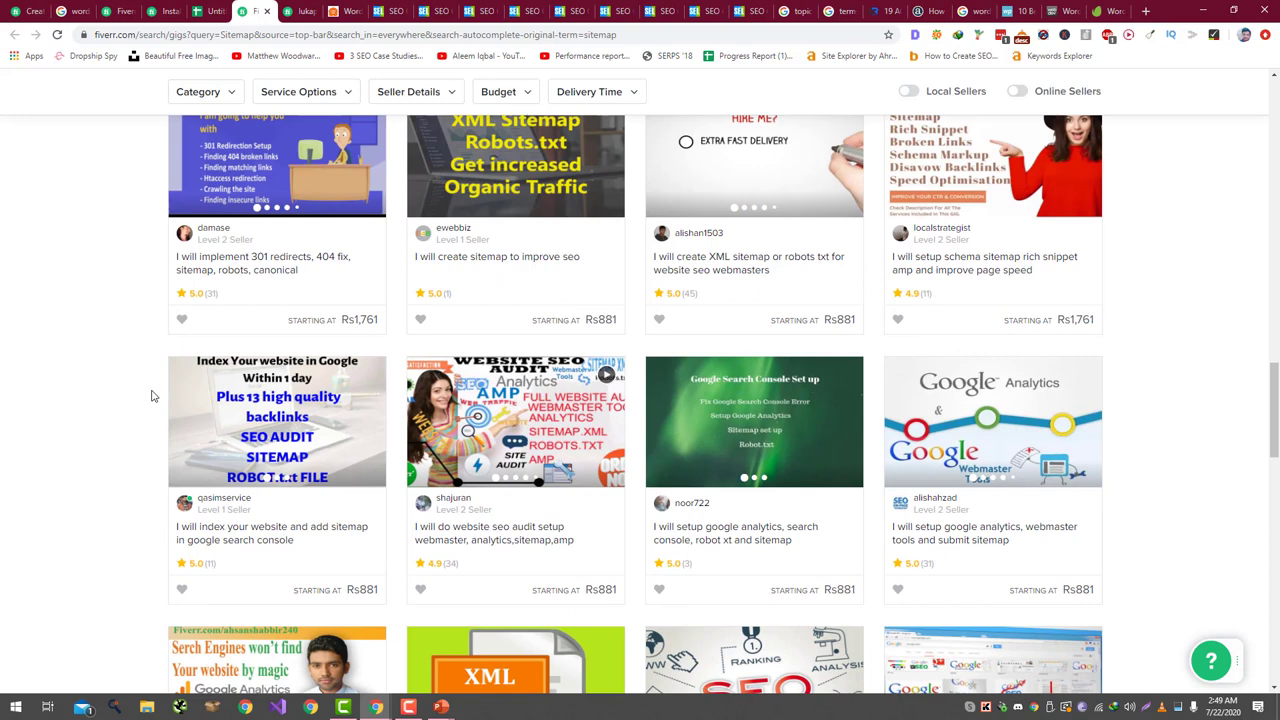
scroll(152, 396, down, 2)
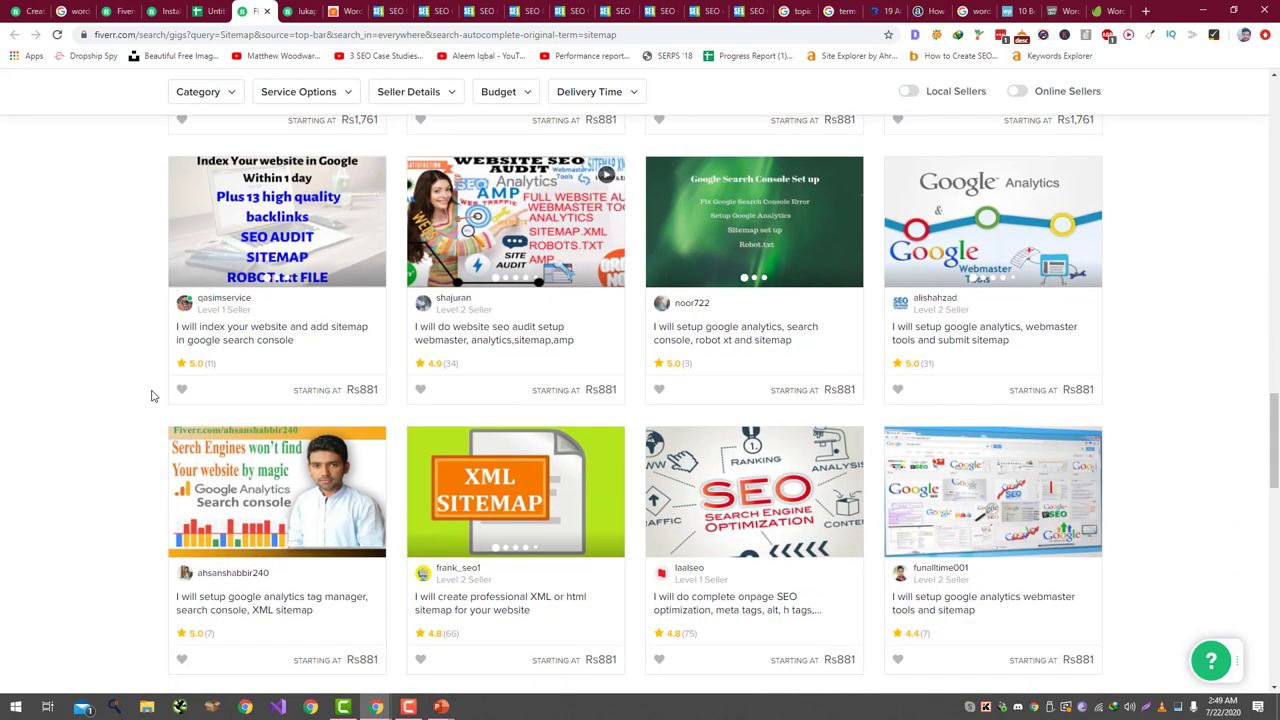
scroll(152, 396, down, 3)
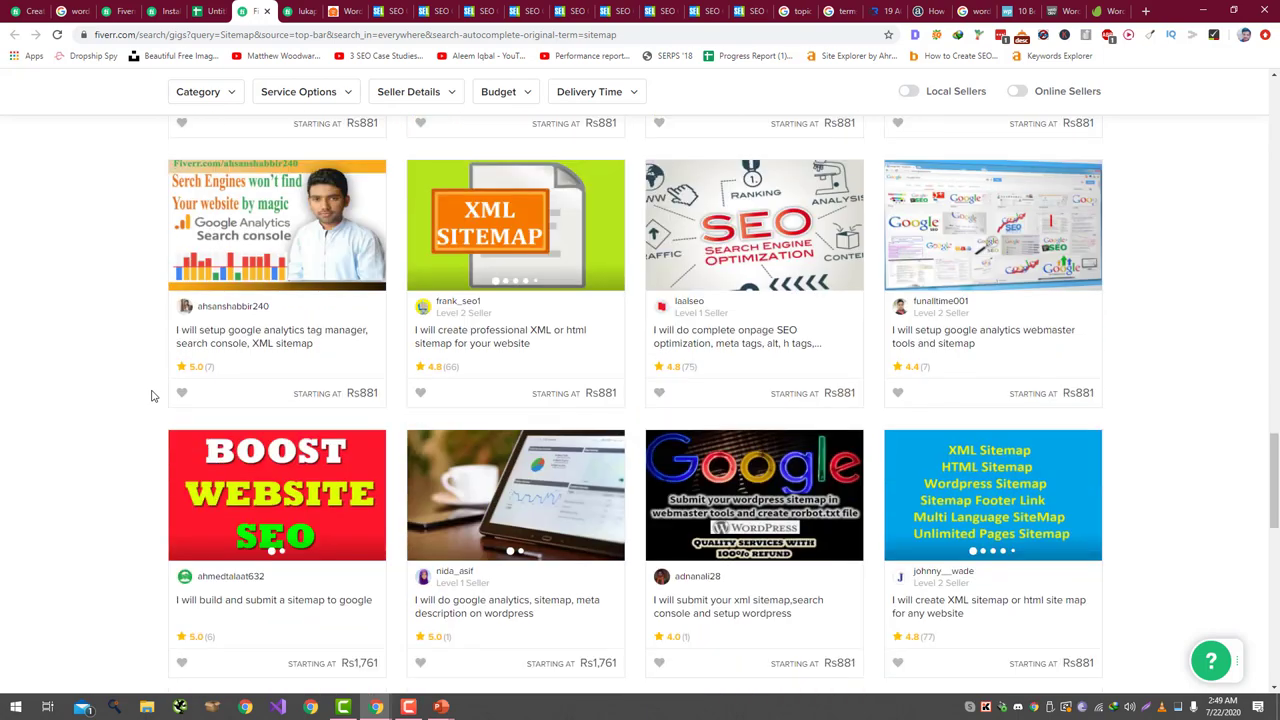
scroll(152, 396, down, 6)
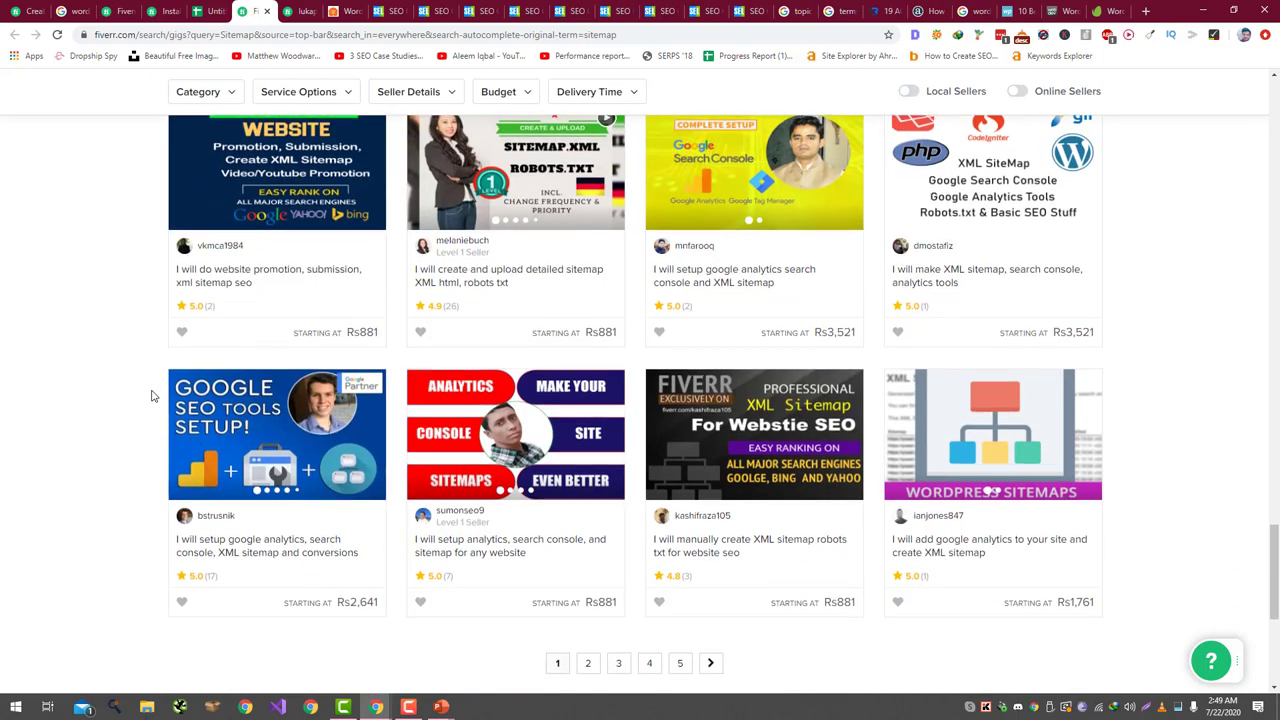
scroll(152, 396, down, 2)
scroll(152, 396, up, 2)
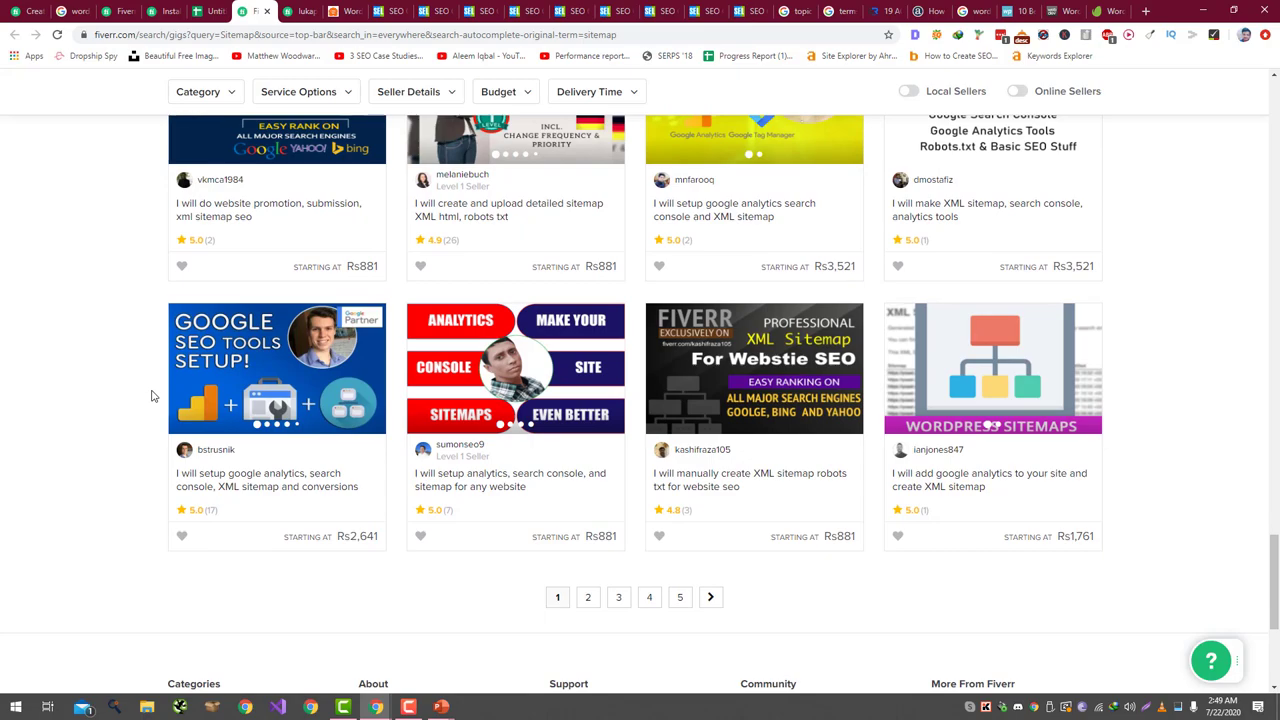
scroll(152, 396, up, 8)
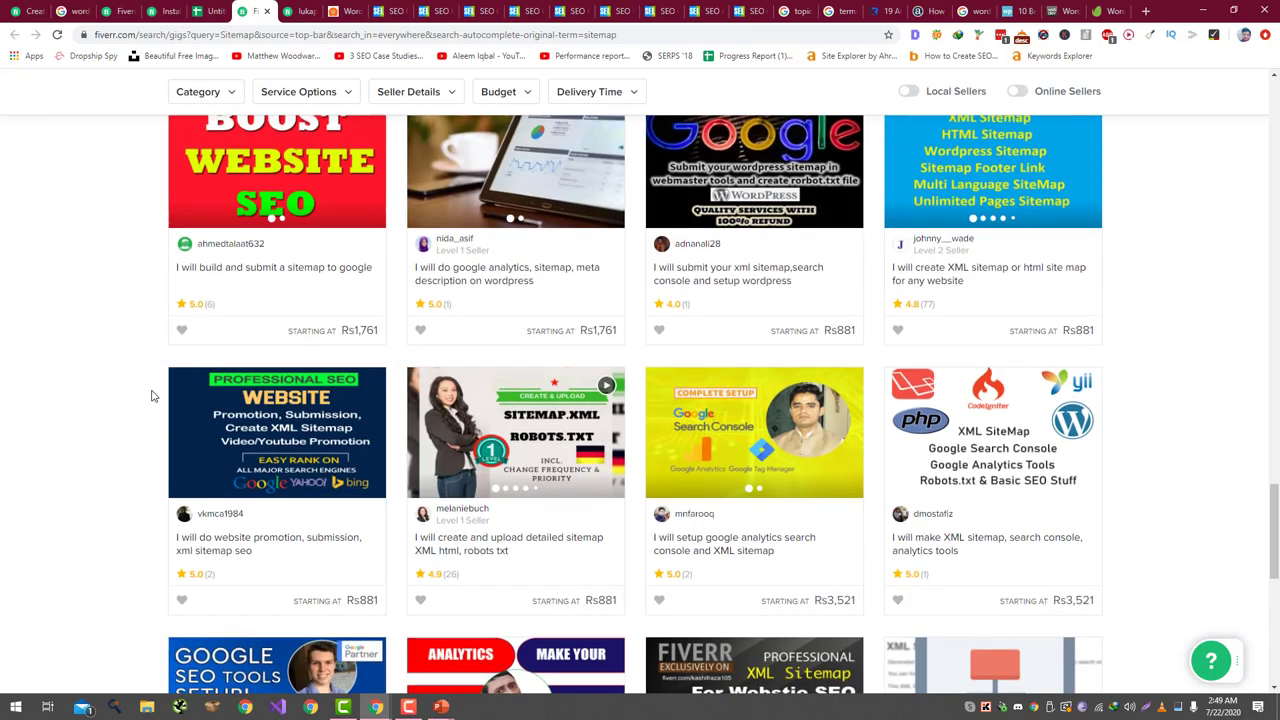
scroll(152, 396, up, 10)
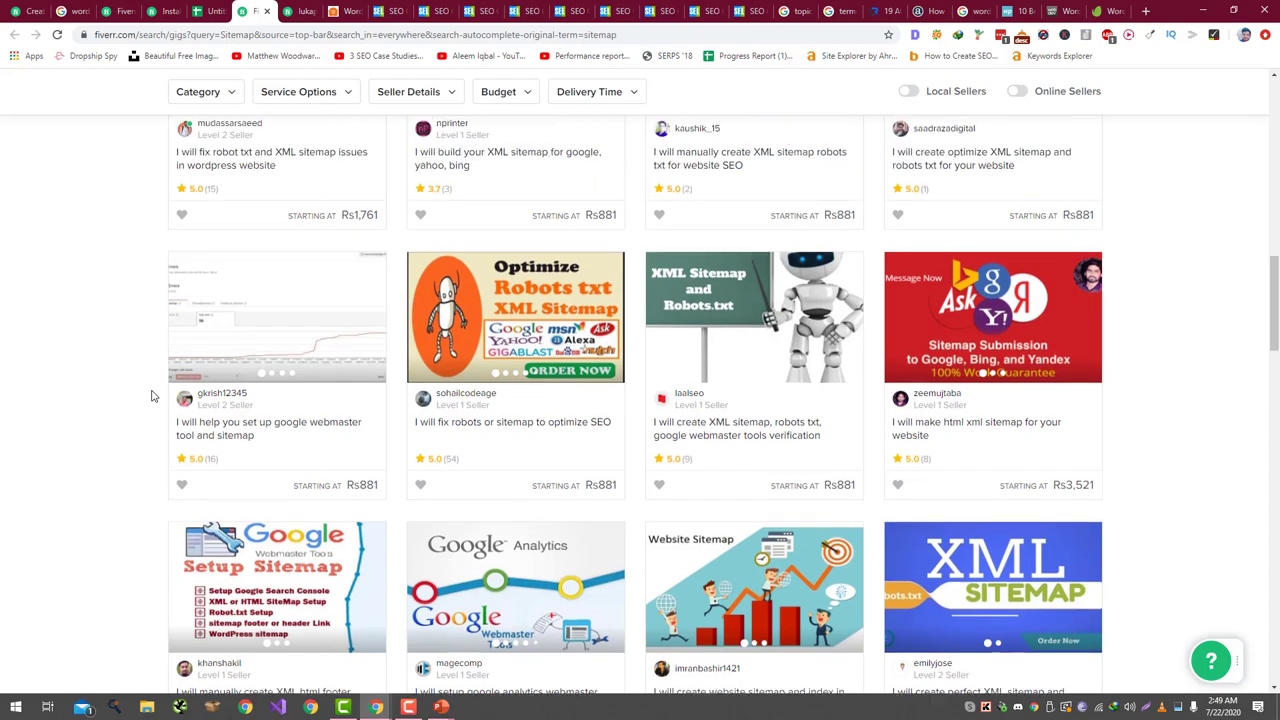
scroll(152, 396, up, 3)
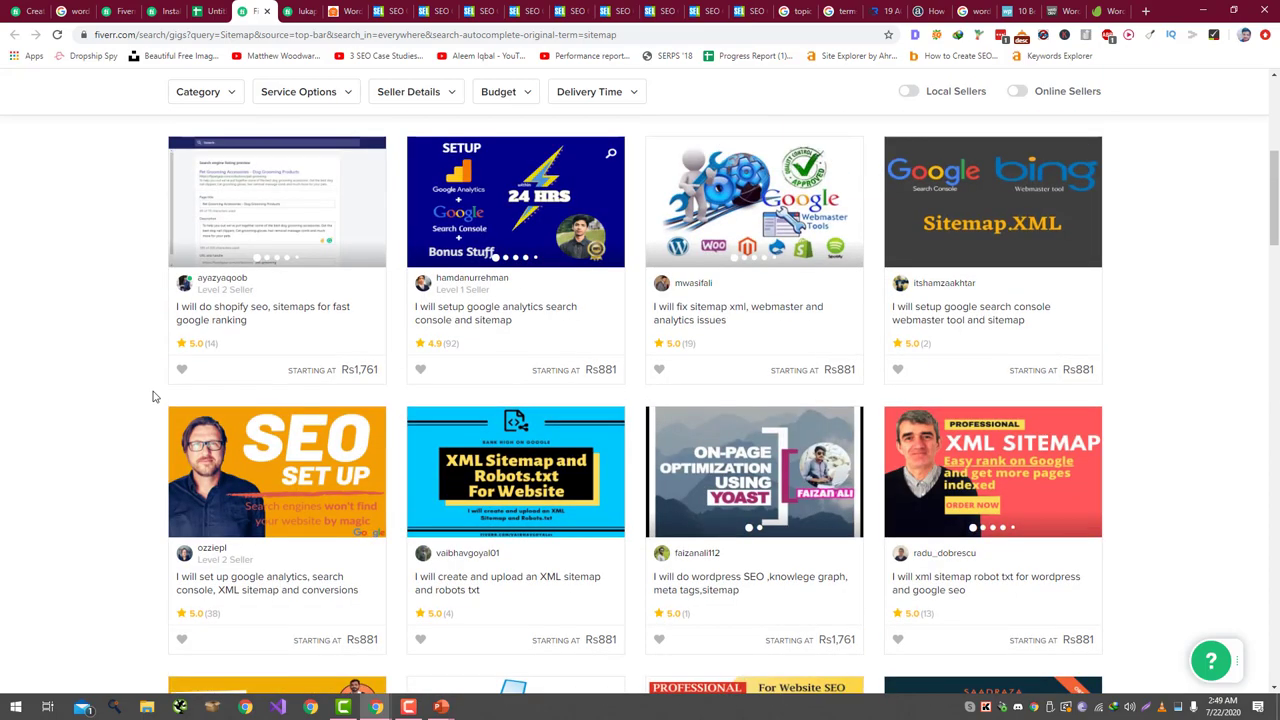
scroll(153, 397, up, 1)
scroll(148, 402, up, 3)
scroll(145, 405, up, 2)
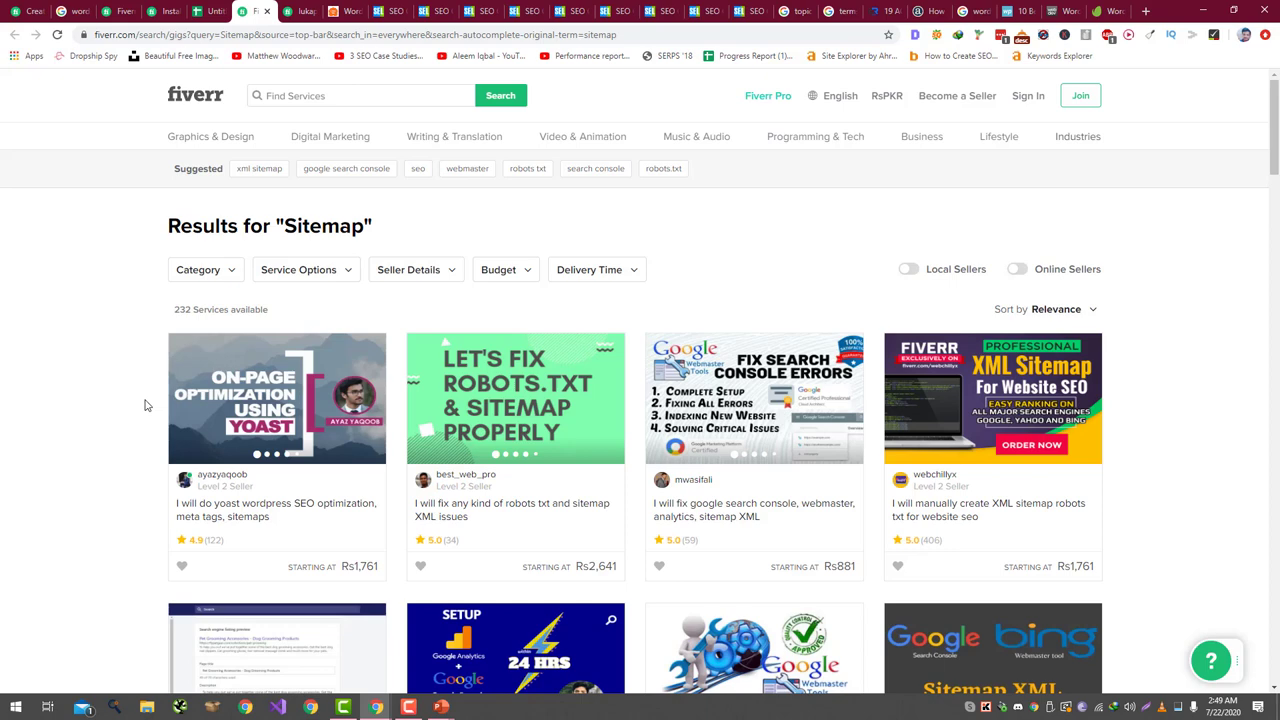
scroll(144, 405, down, 1)
- Record the keyword "manually" in cell F7 of the spreadsheet and return to the Fiverr sitemap results
click(208, 11)
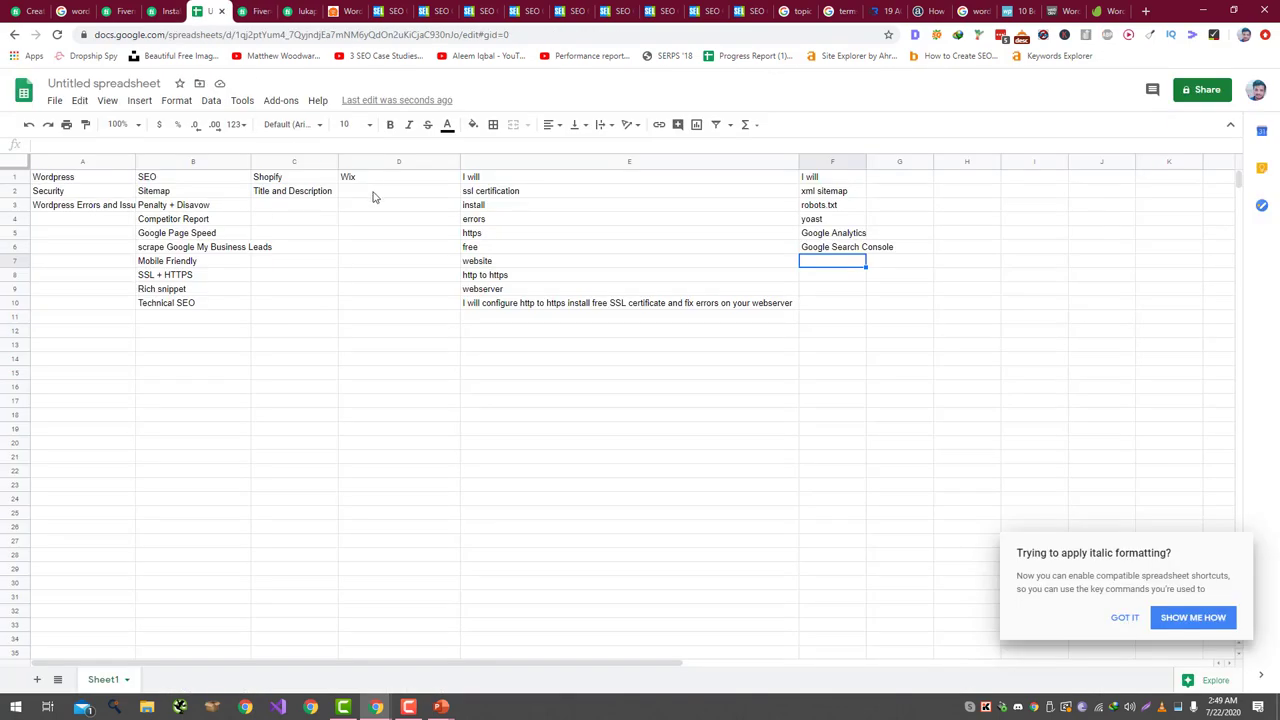
text(manually)
key(Return)
click(257, 11)
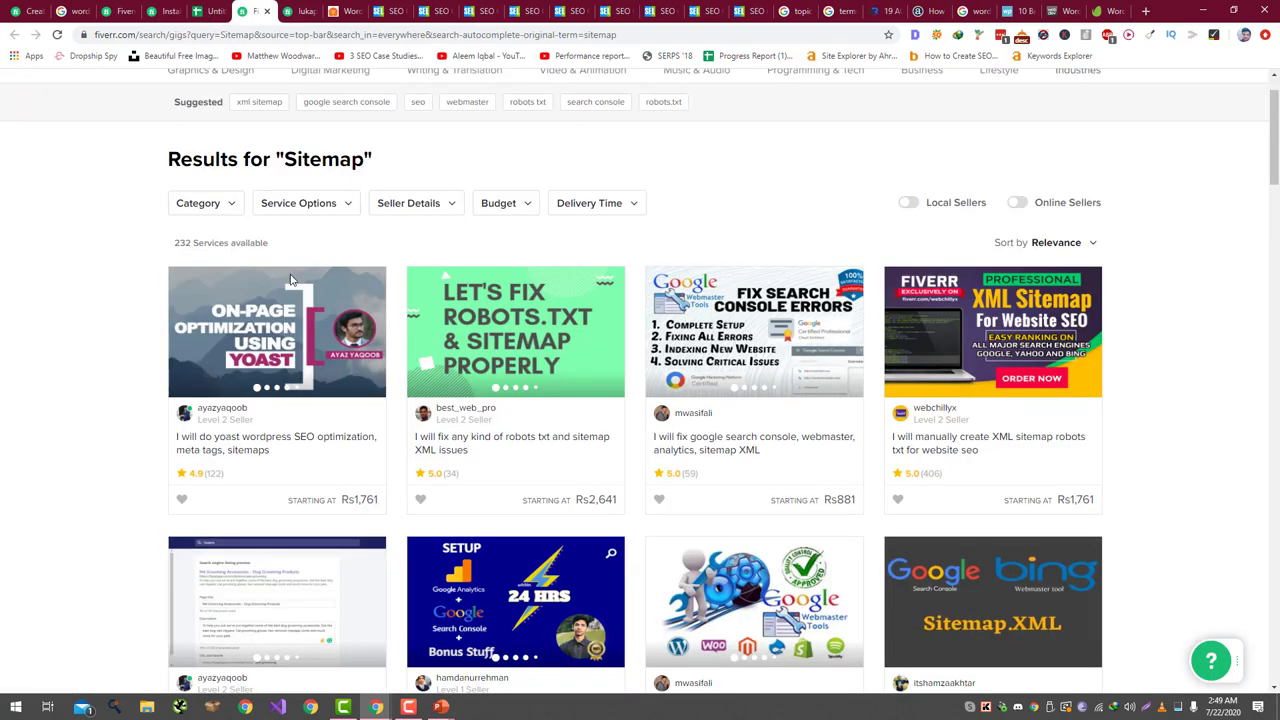
- Review the sitemap gig titles across Fiverr's first results page again for recurring keywords
scroll(270, 371, down, 3)
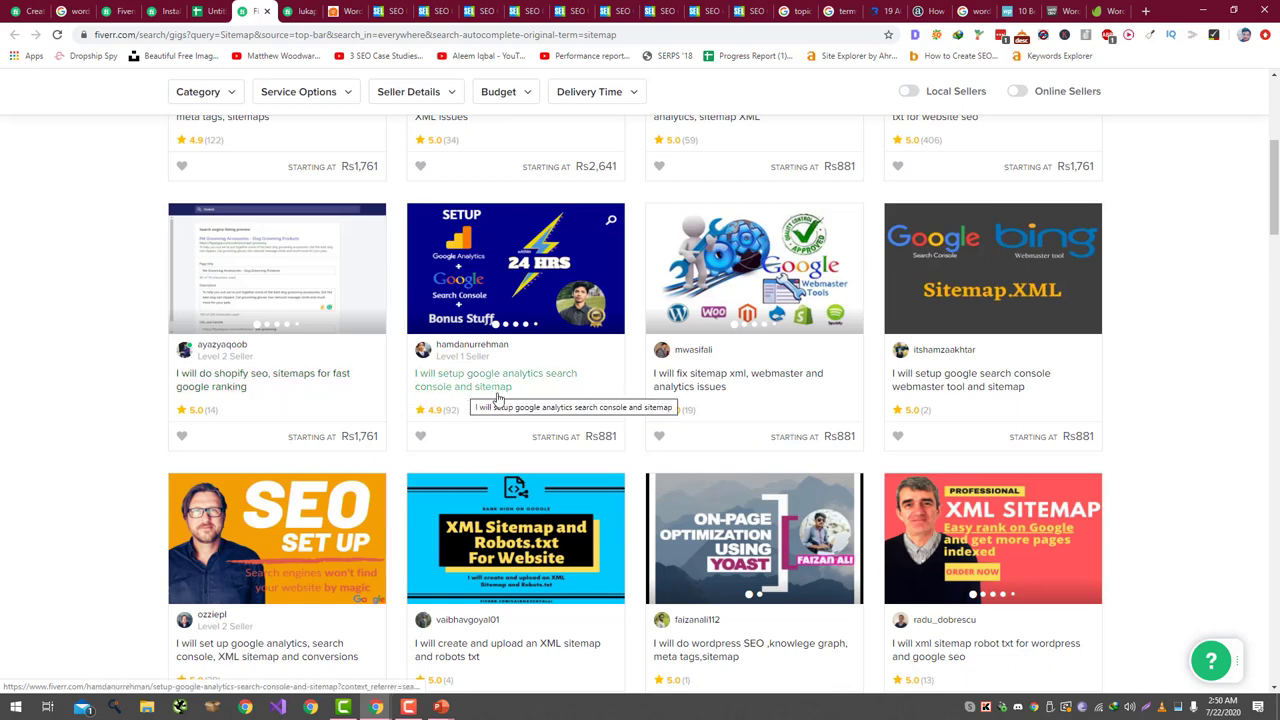
scroll(498, 400, up, 1)
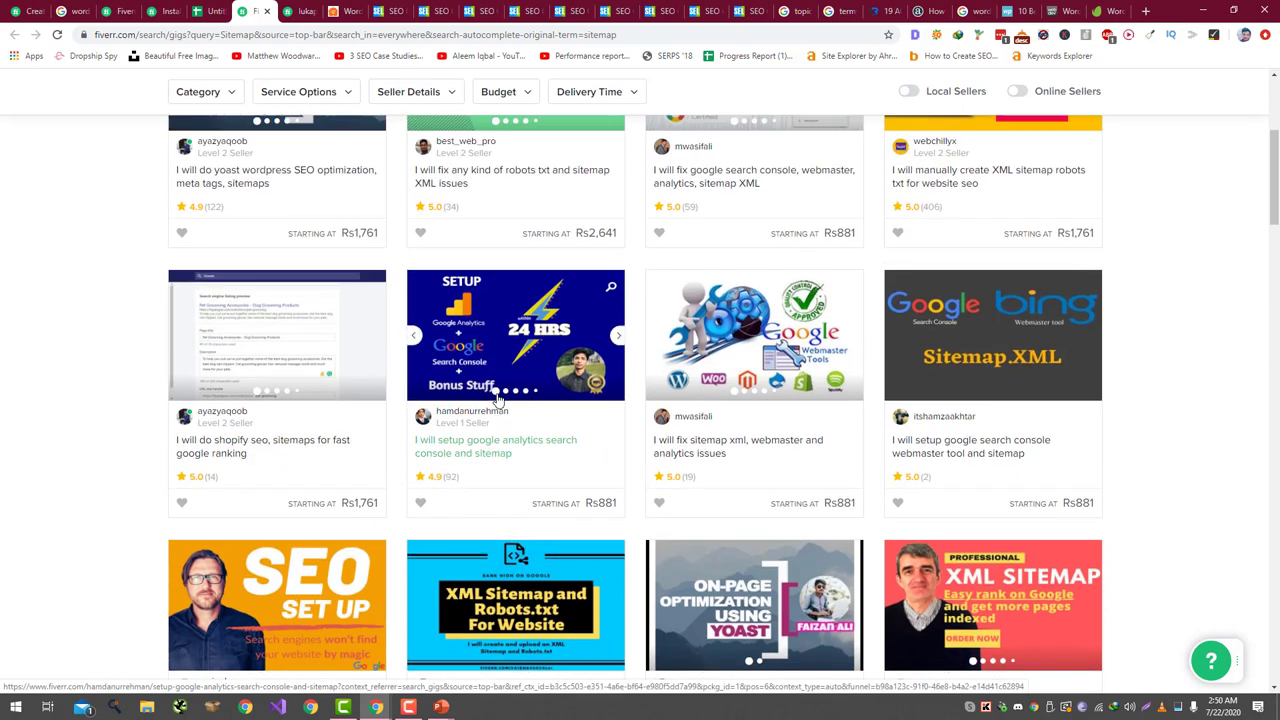
scroll(498, 400, down, 2)
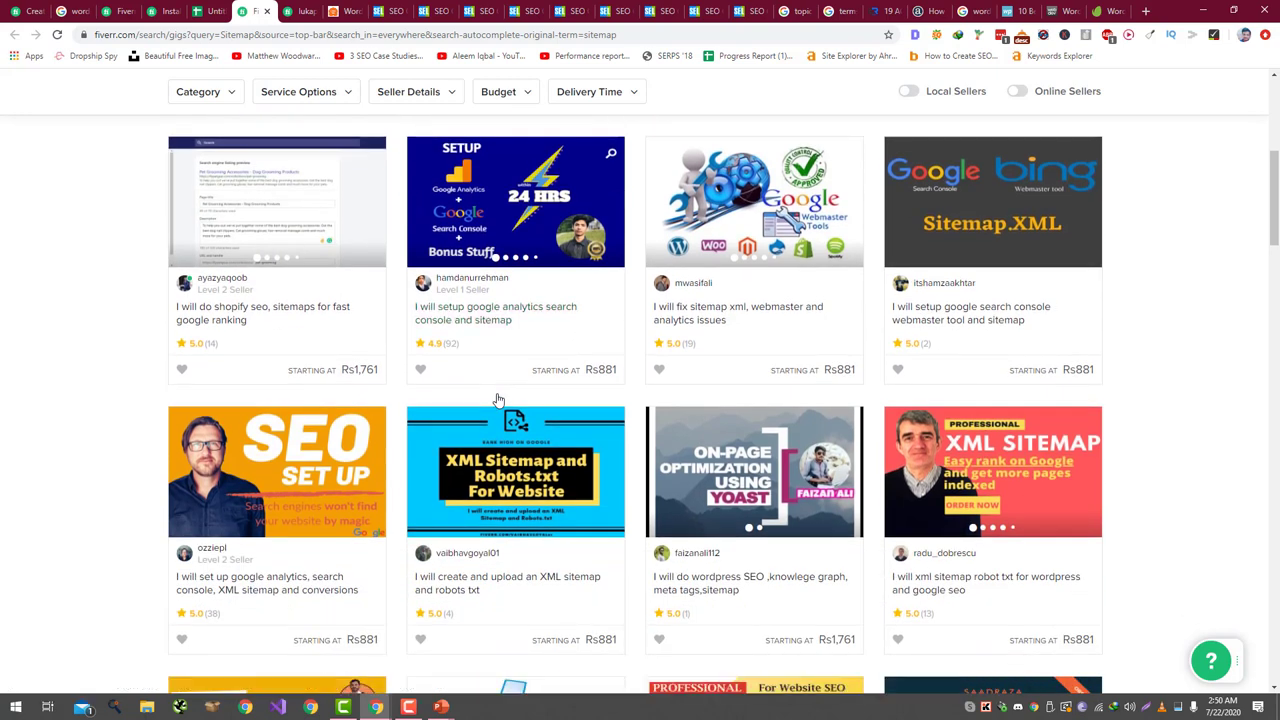
scroll(498, 400, down, 1)
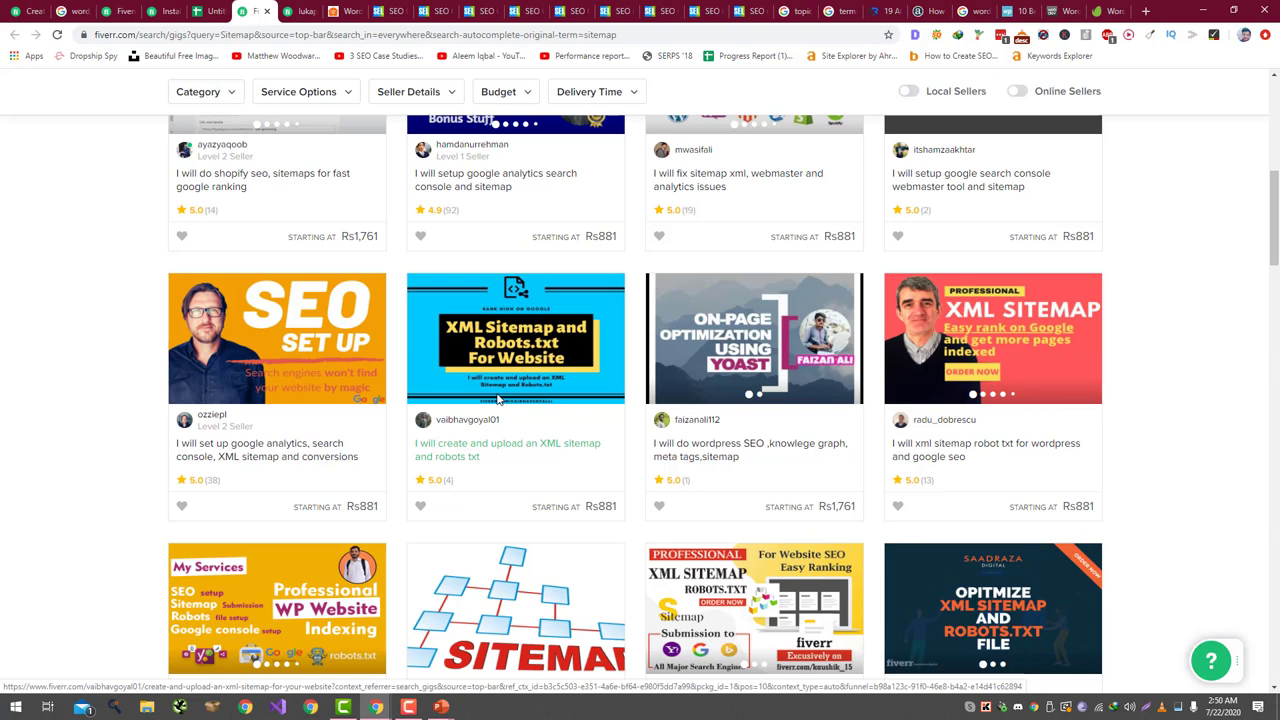
scroll(498, 400, down, 2)
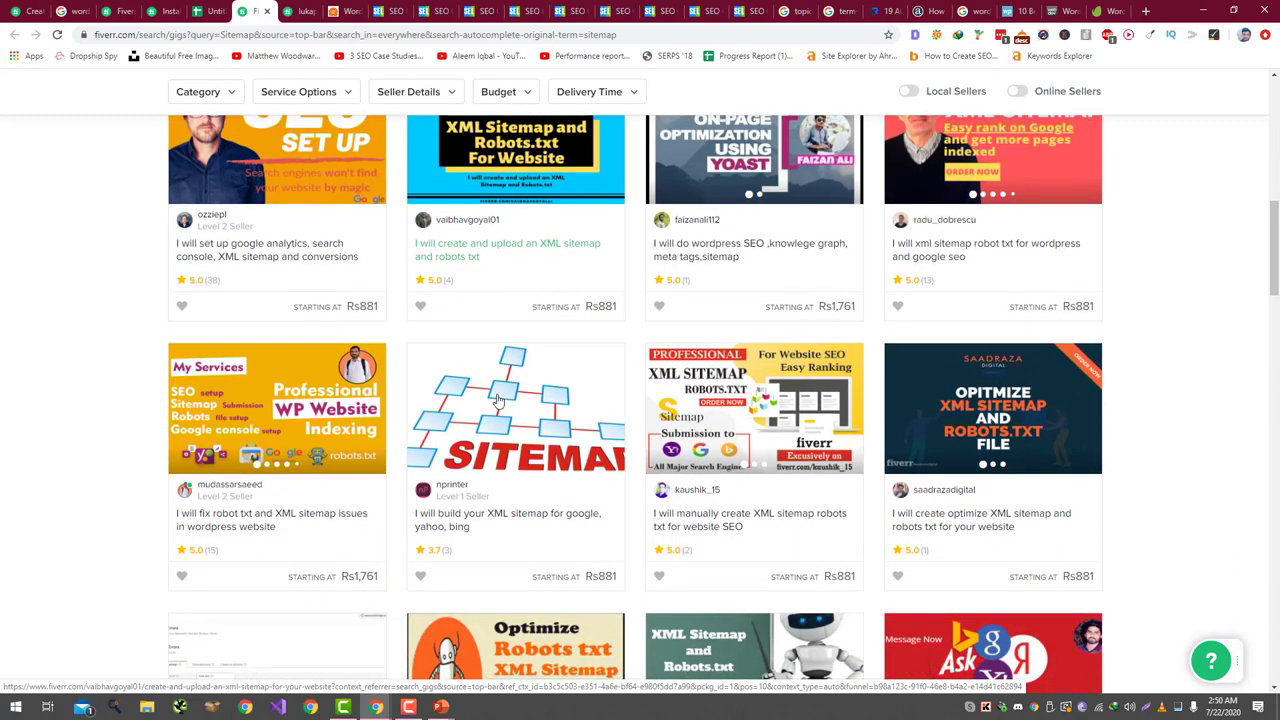
scroll(498, 400, down, 2)
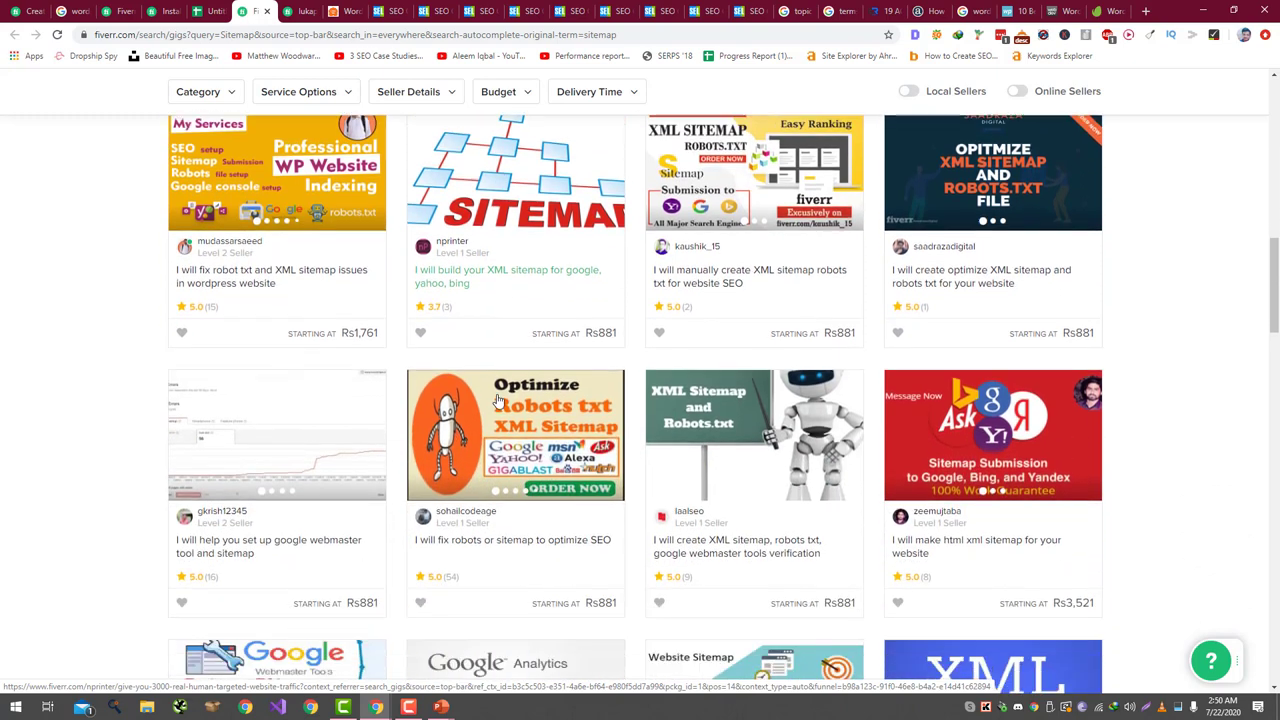
scroll(498, 400, down, 1)
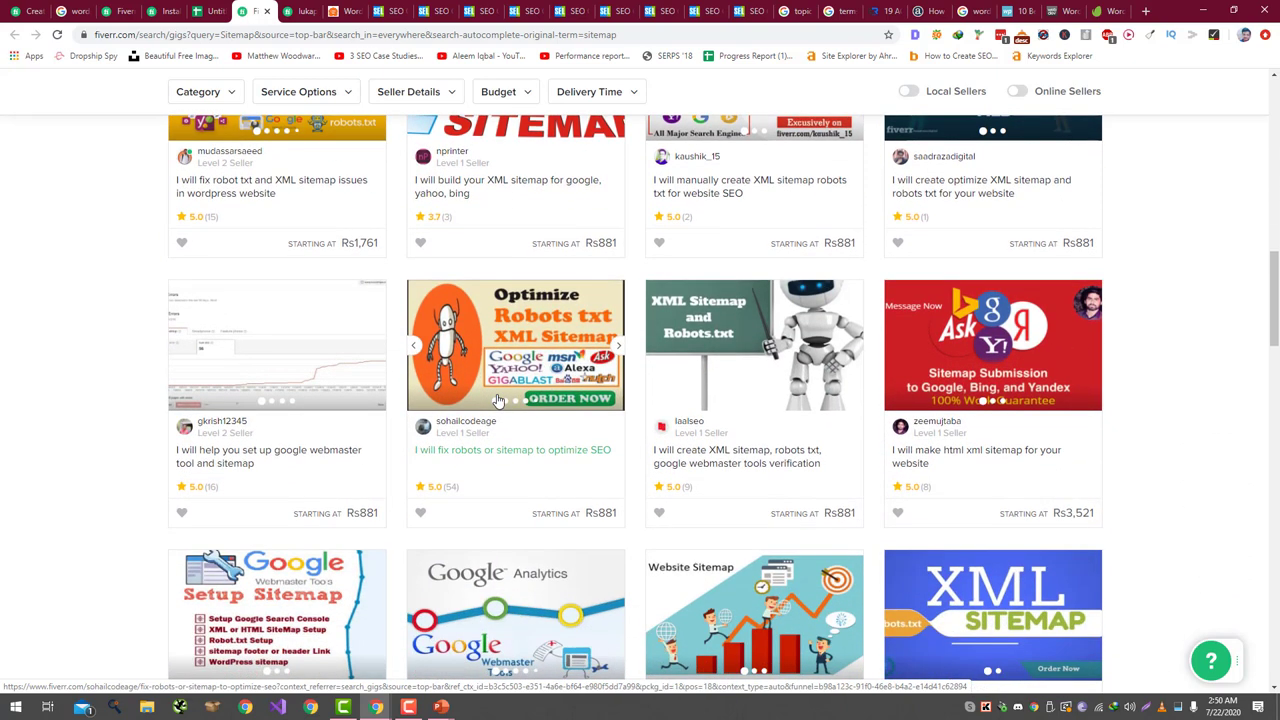
scroll(498, 400, down, 2)
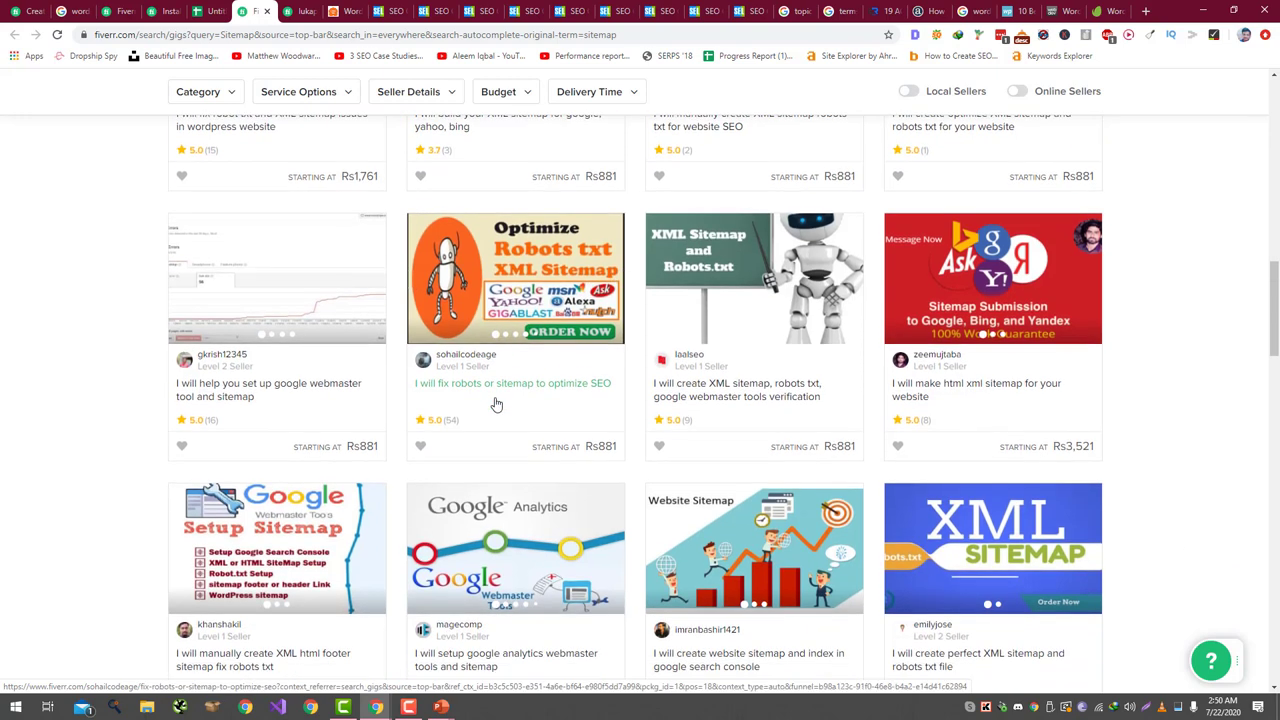
scroll(497, 404, down, 2)
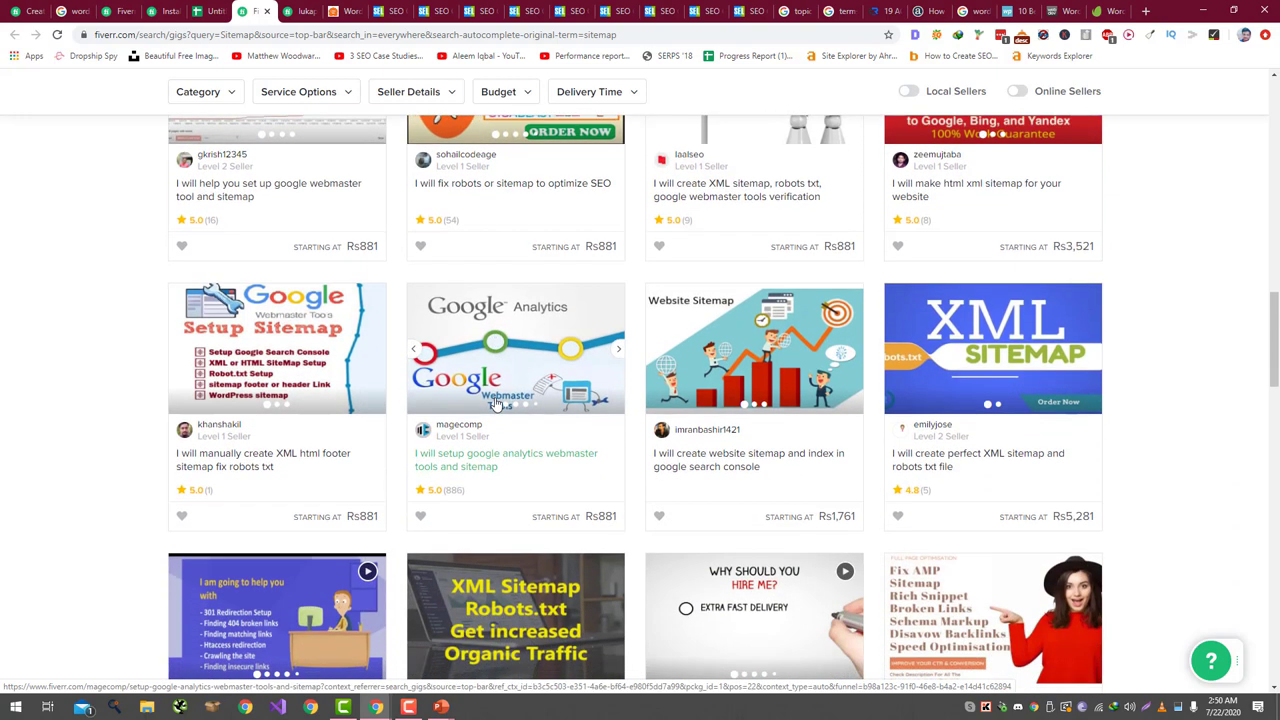
scroll(497, 404, down, 2)
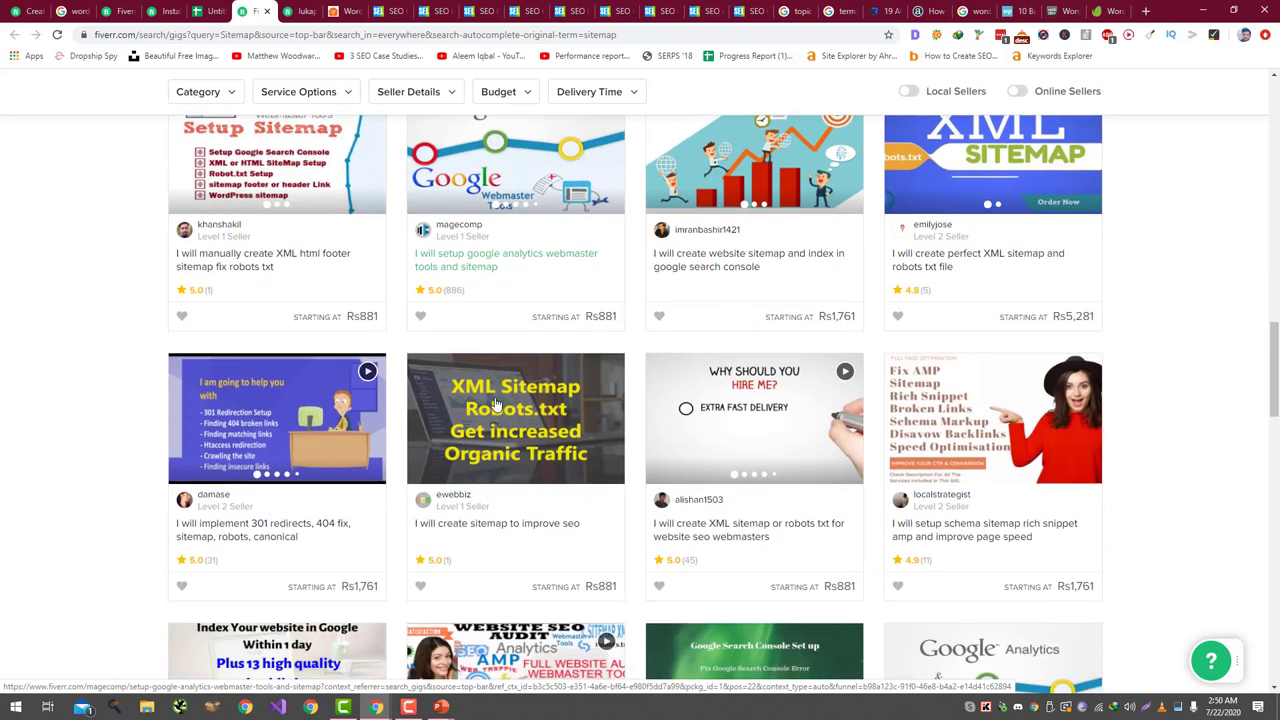
scroll(497, 404, down, 2)
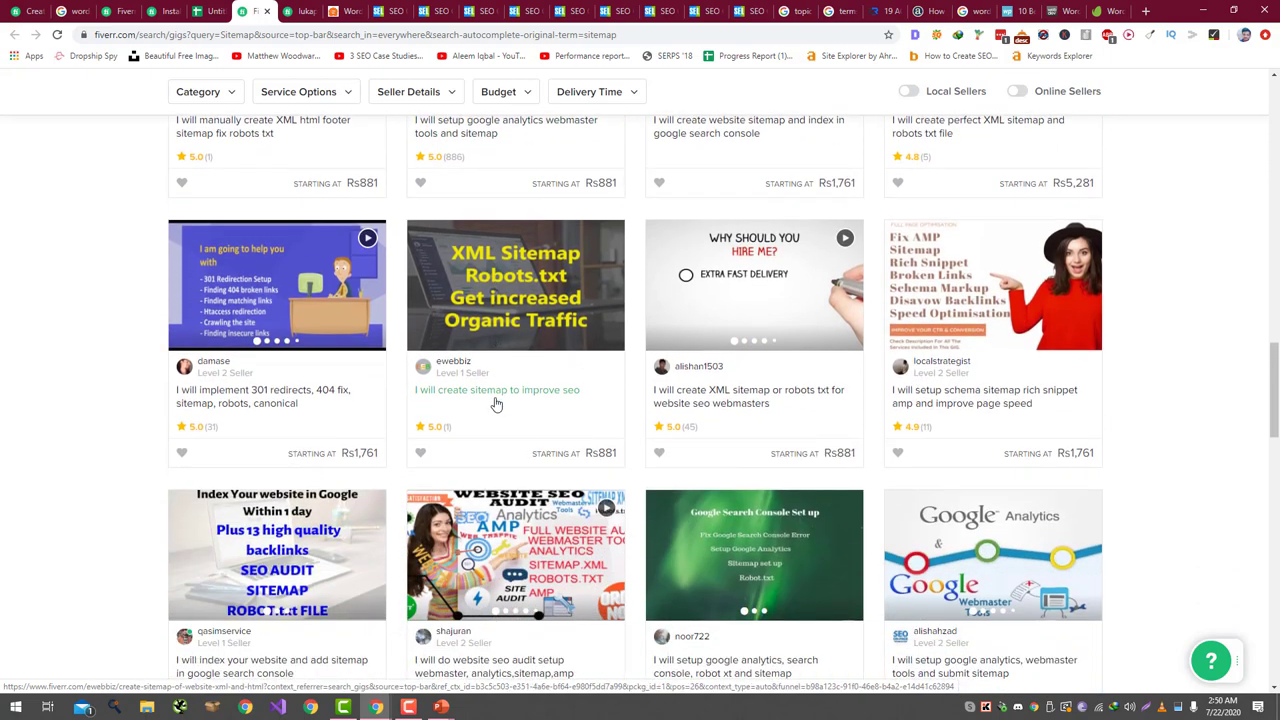
scroll(497, 404, down, 4)
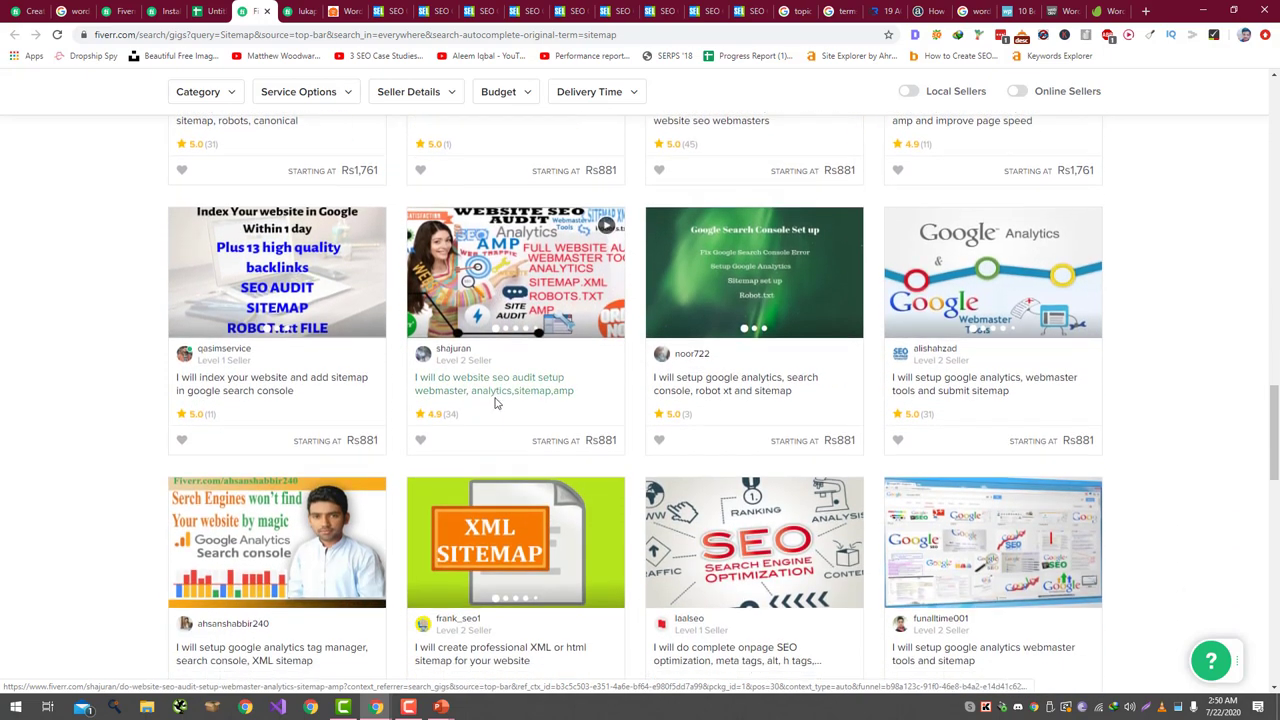
scroll(494, 403, down, 3)
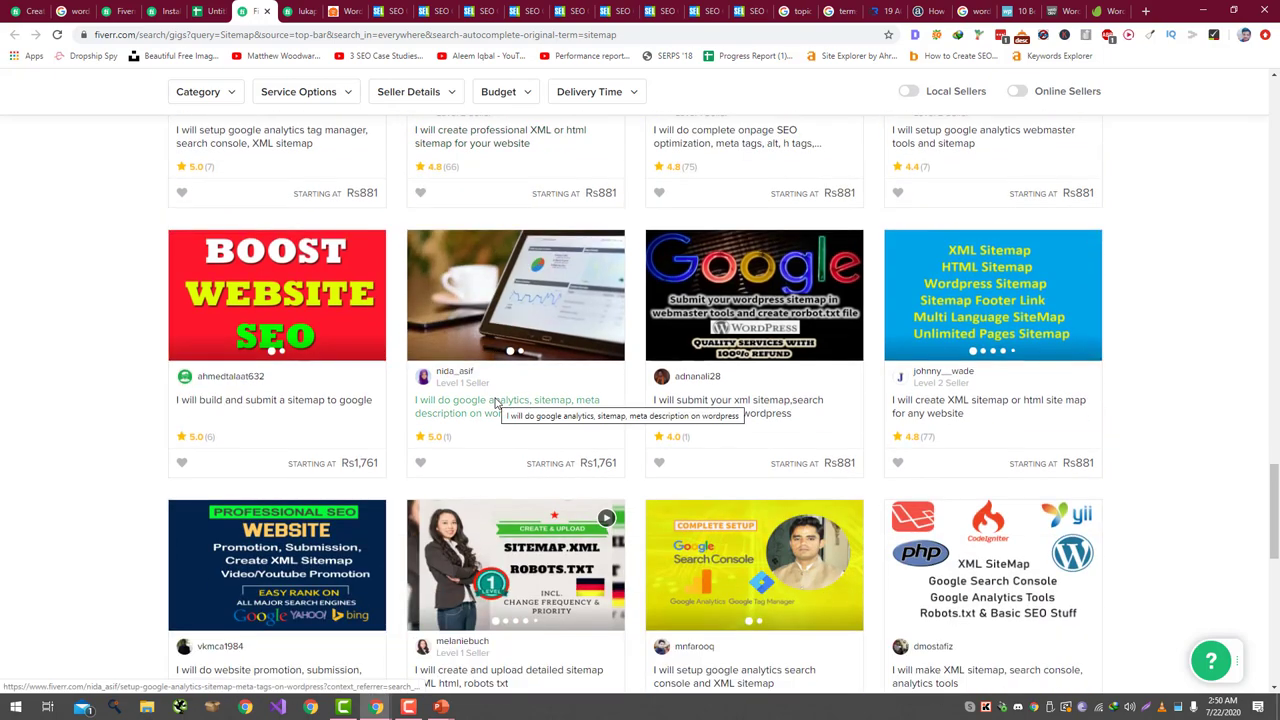
scroll(495, 404, down, 8)
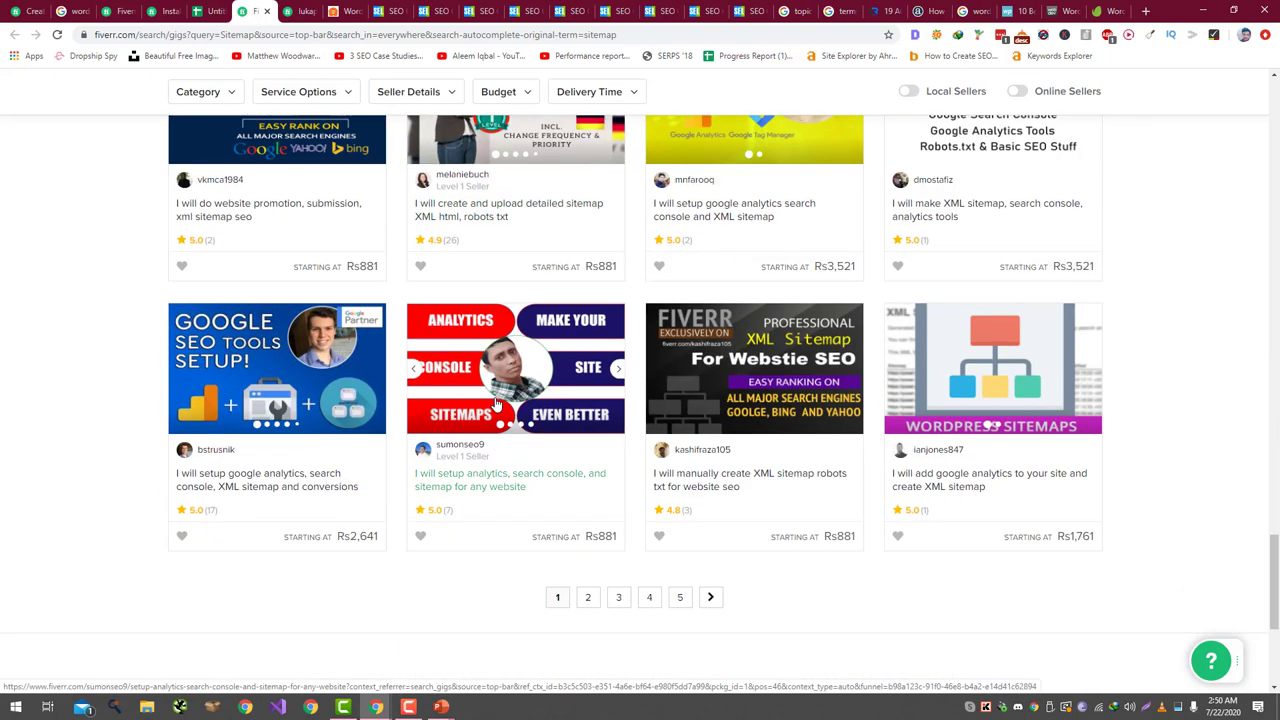
- Examine the gig titles on page 2 of the Fiverr sitemap results, comparing them with the spreadsheet's keyword list
click(586, 534)
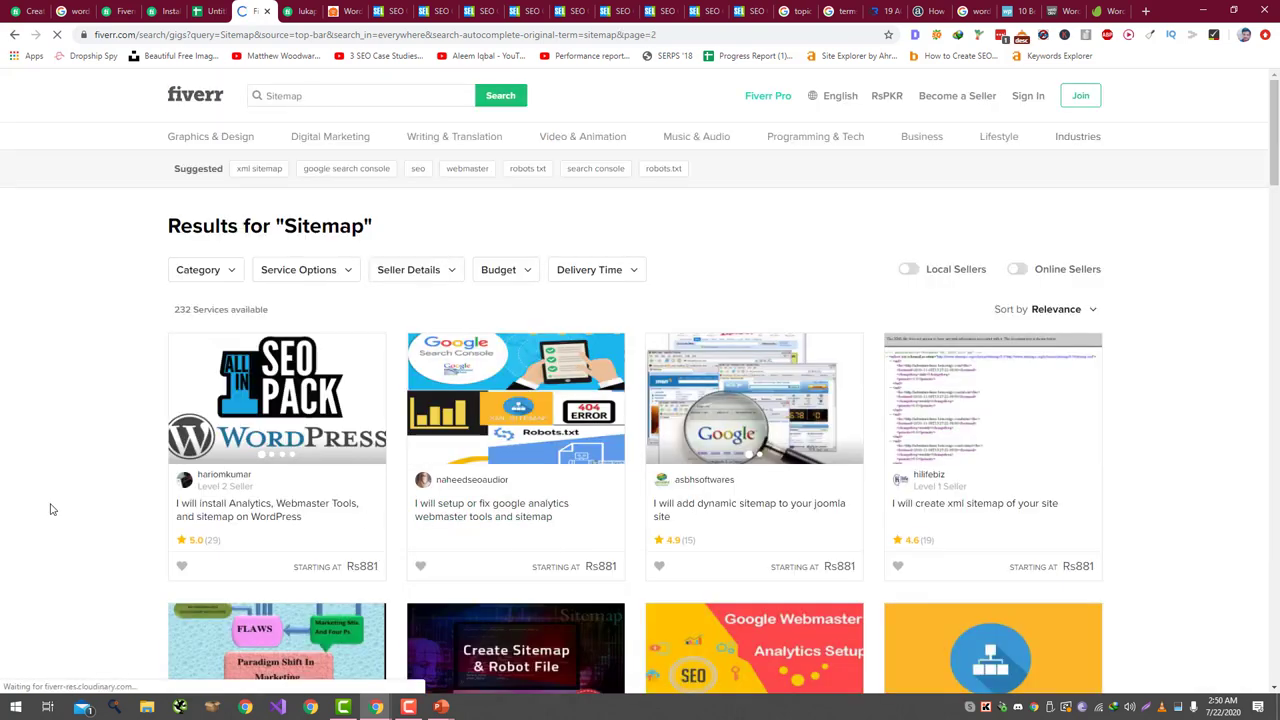
scroll(52, 509, down, 2)
scroll(52, 509, down, 1)
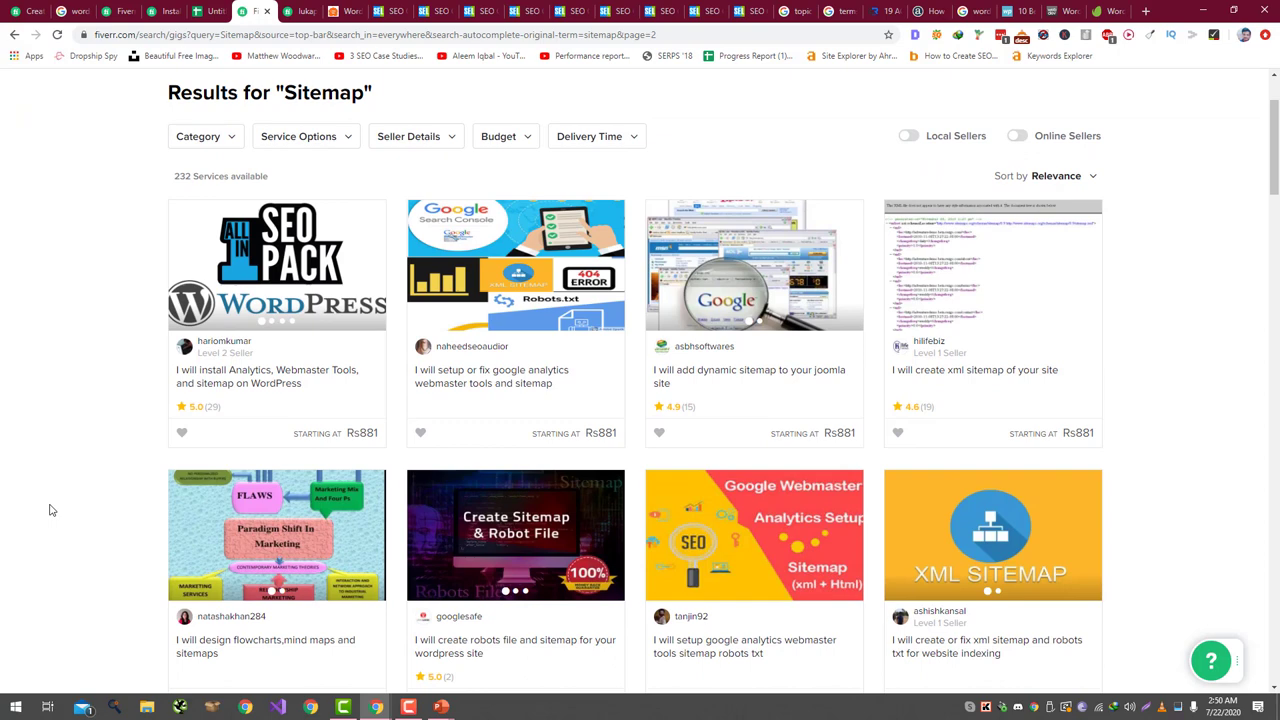
click(216, 11)
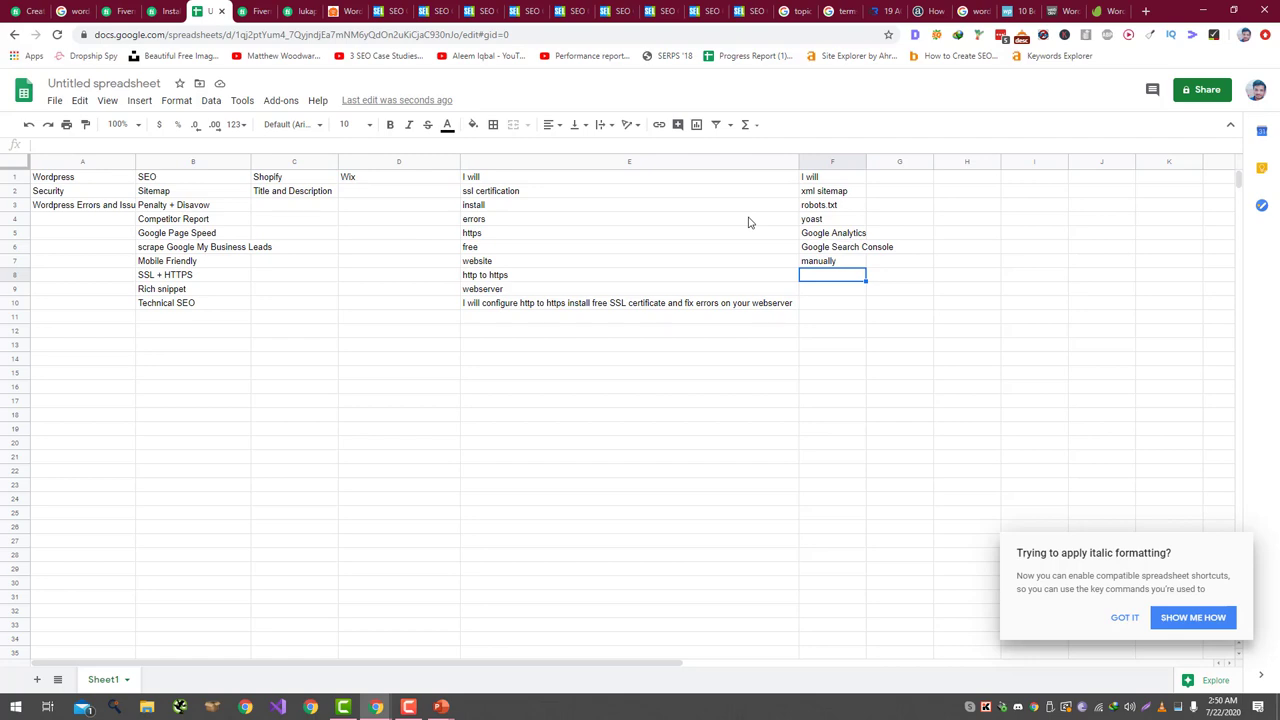
click(255, 11)
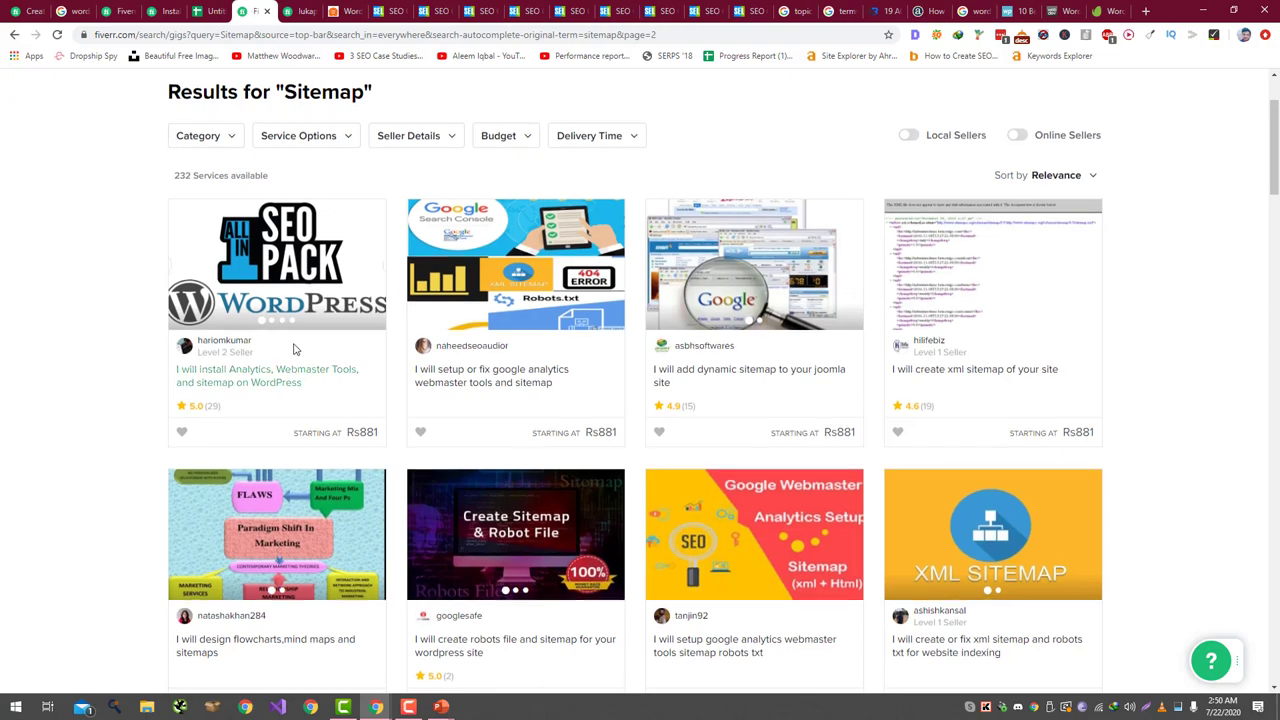
scroll(294, 348, down, 3)
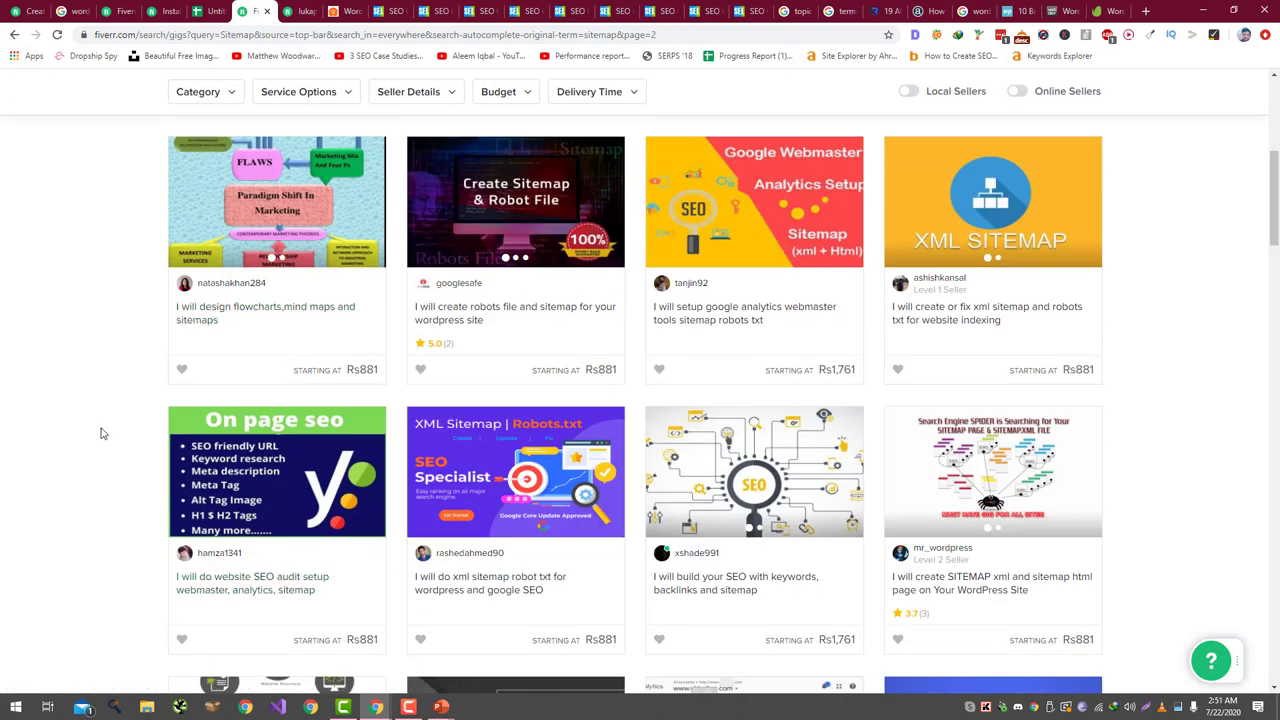
scroll(100, 434, down, 5)
scroll(100, 436, down, 3)
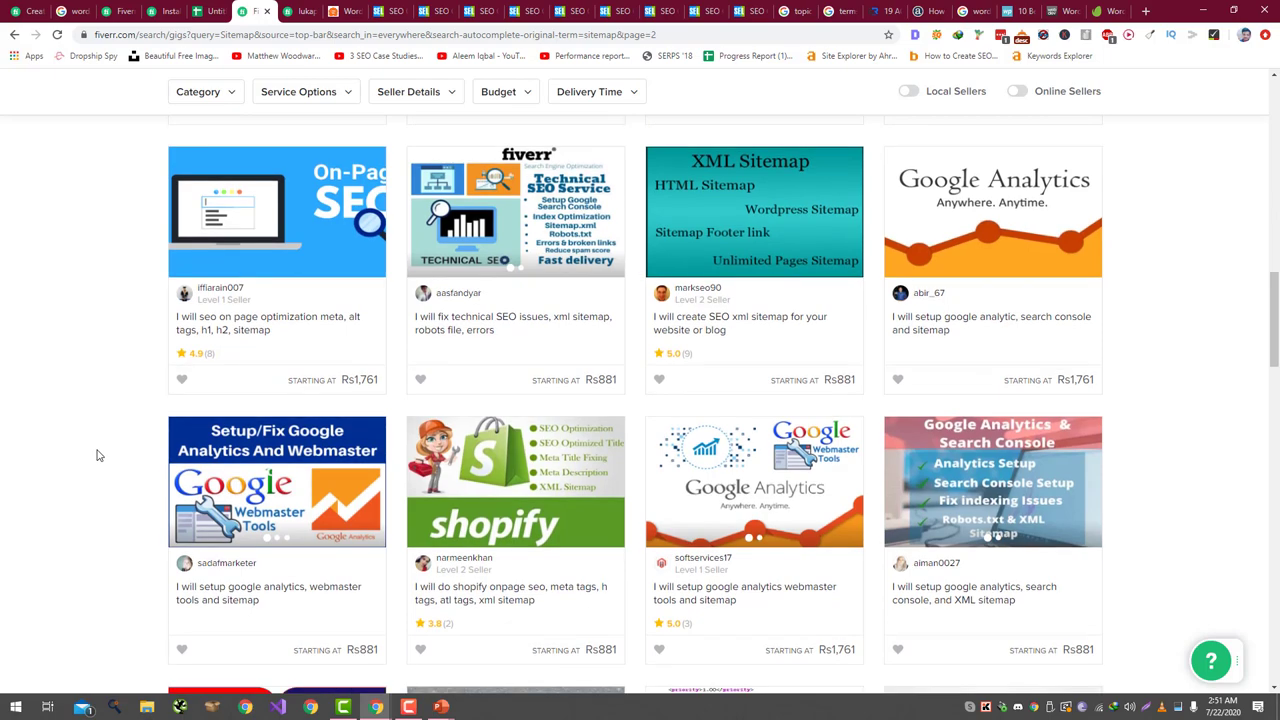
scroll(97, 455, down, 8)
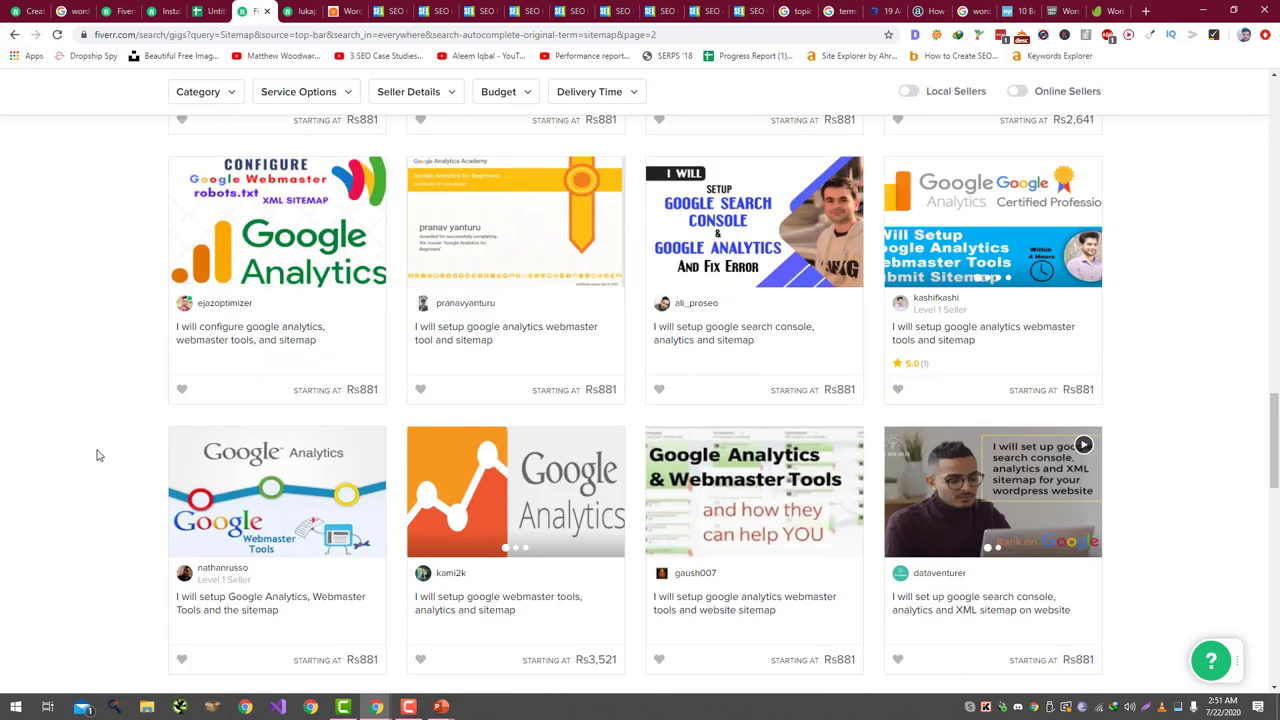
scroll(97, 456, down, 5)
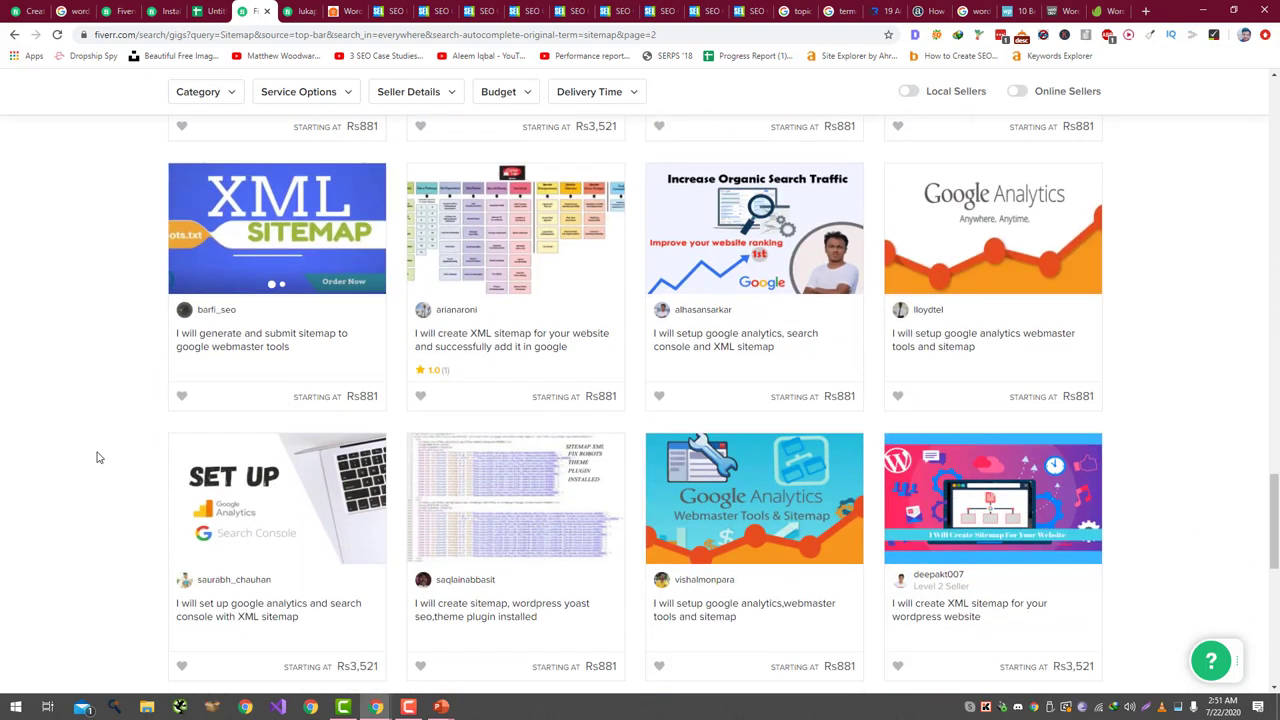
scroll(97, 457, down, 6)
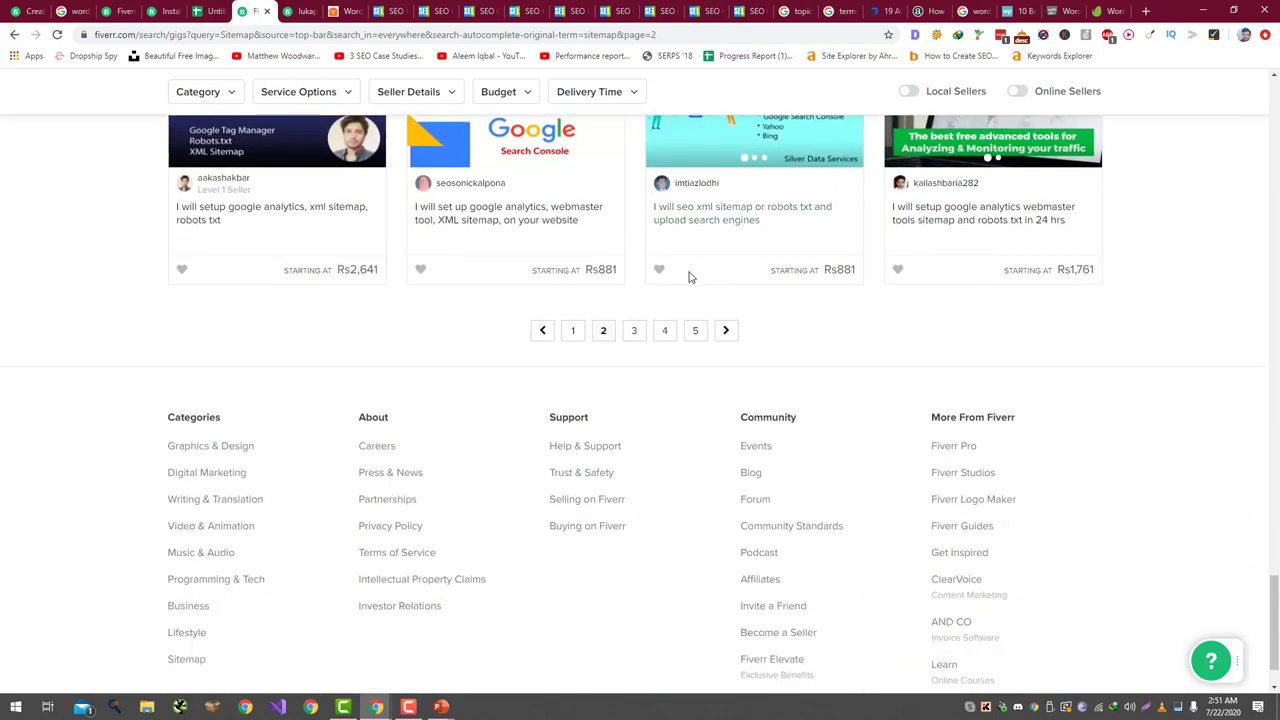
- Examine the gig titles on page 3 of the Fiverr sitemap results for further keywords
click(635, 334)
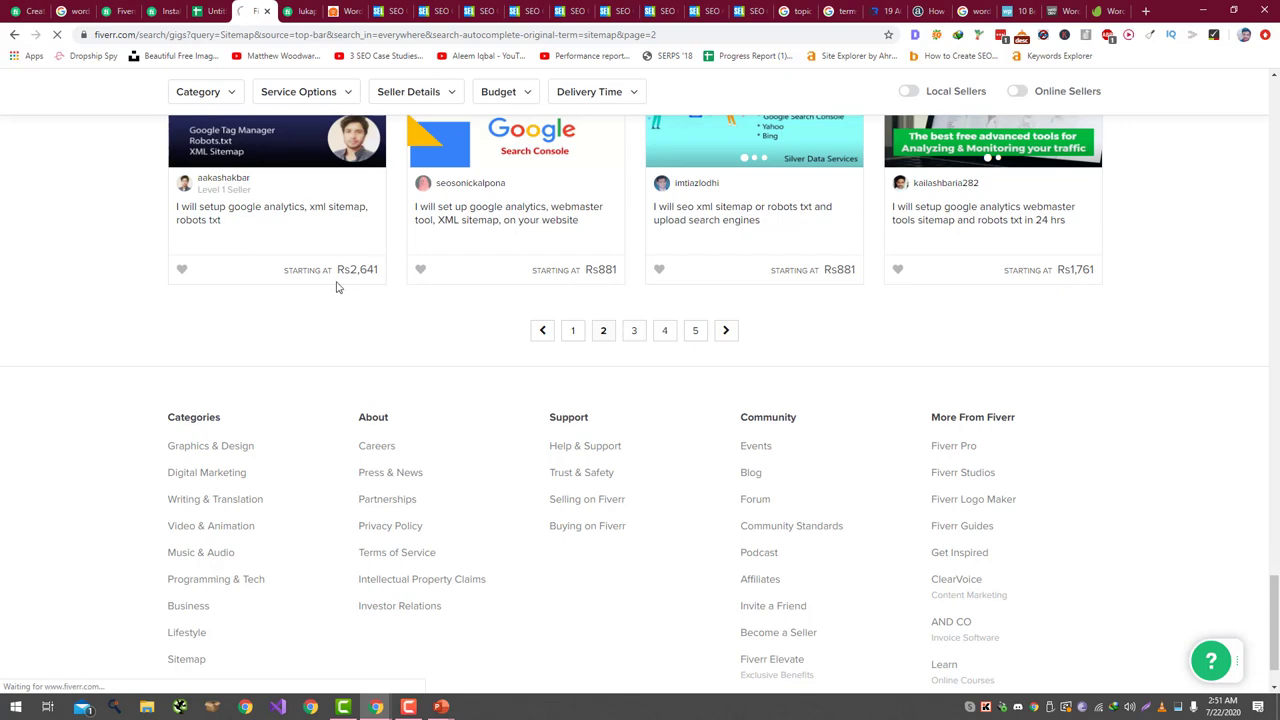
scroll(286, 398, down, 1)
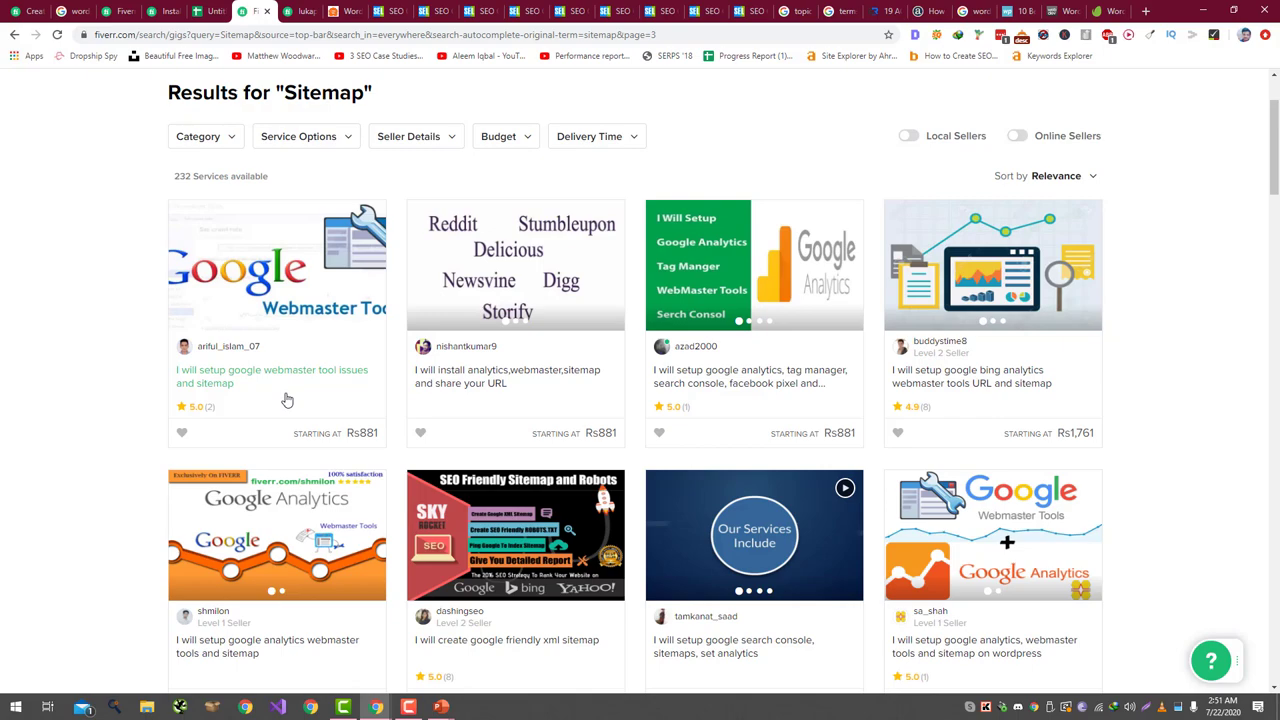
scroll(286, 398, down, 4)
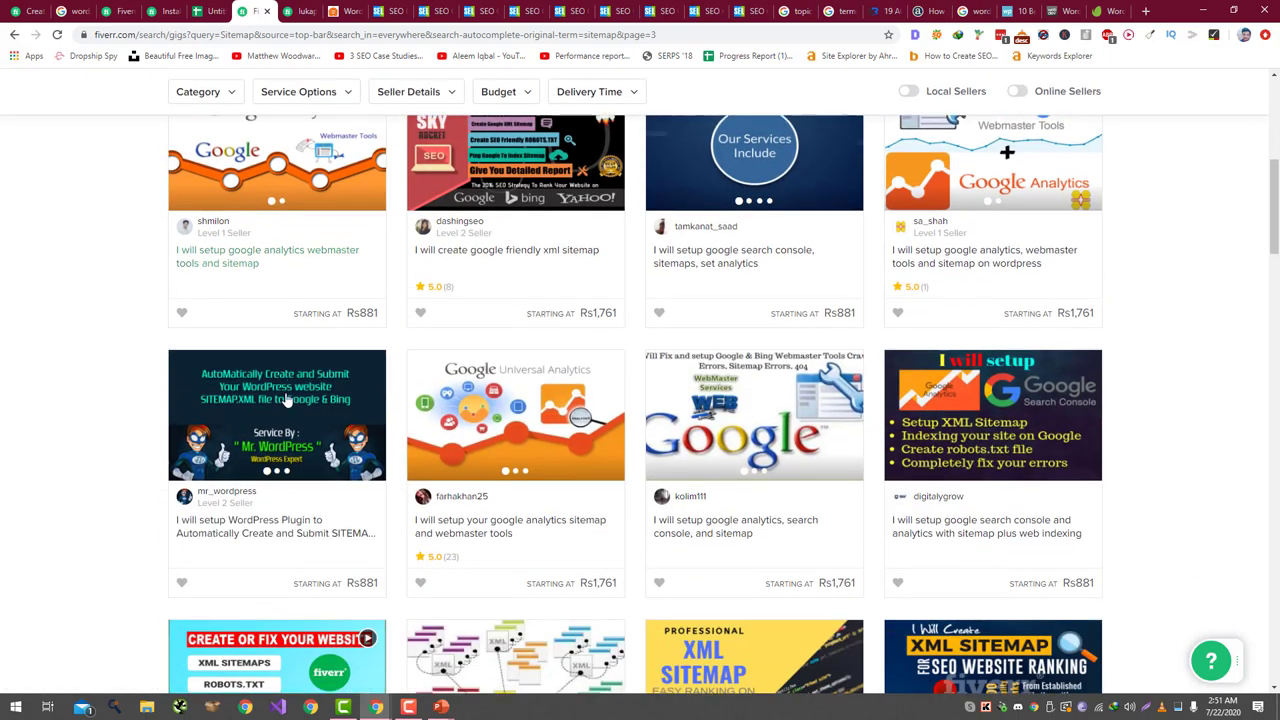
scroll(286, 398, down, 8)
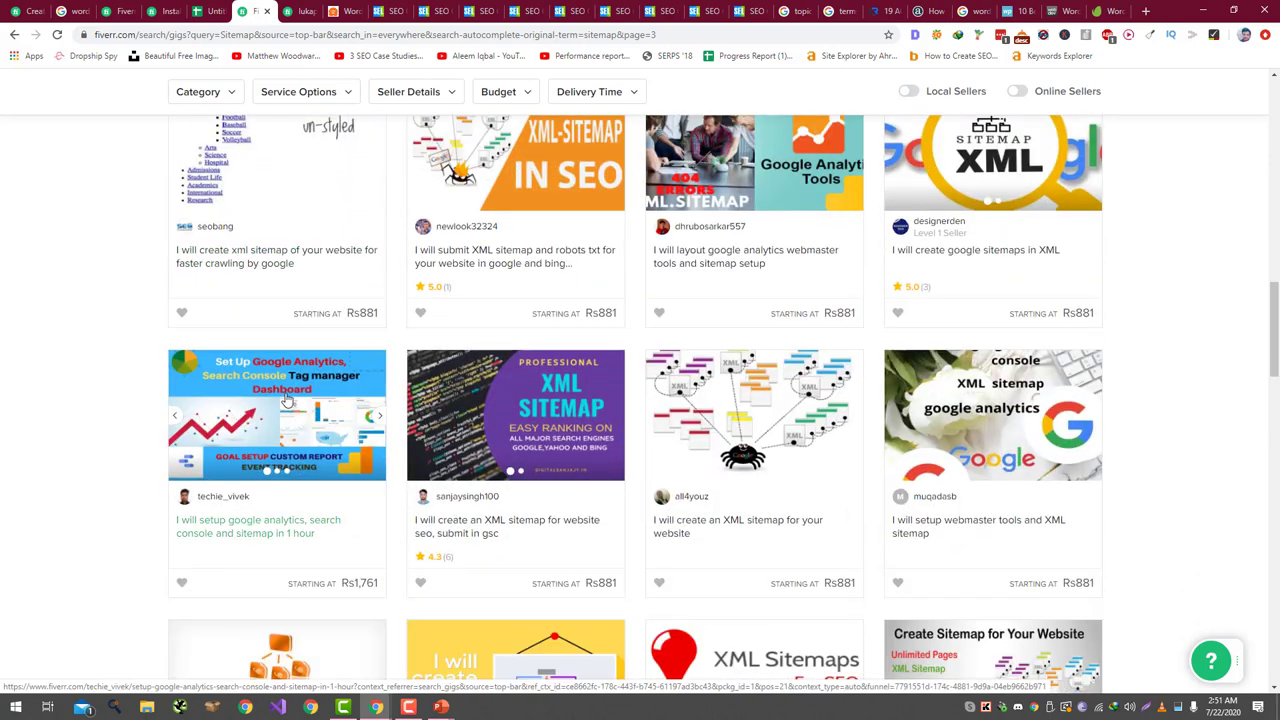
scroll(286, 398, down, 6)
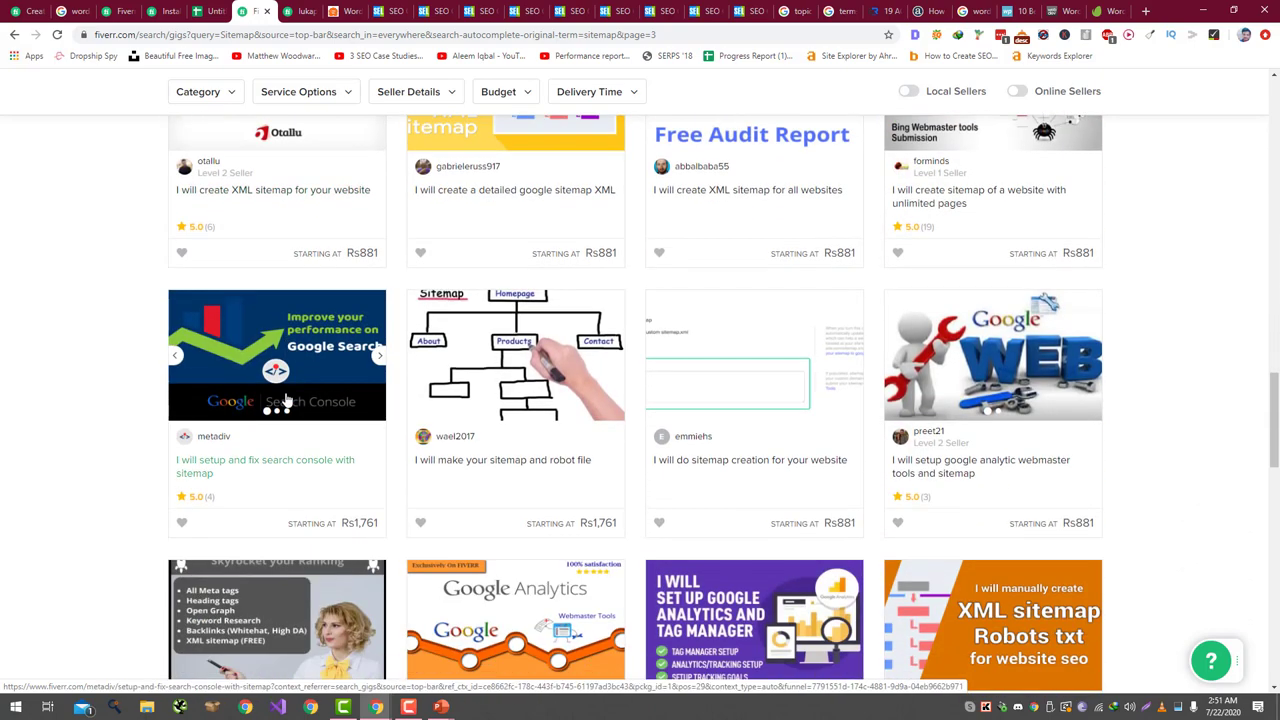
scroll(286, 398, down, 4)
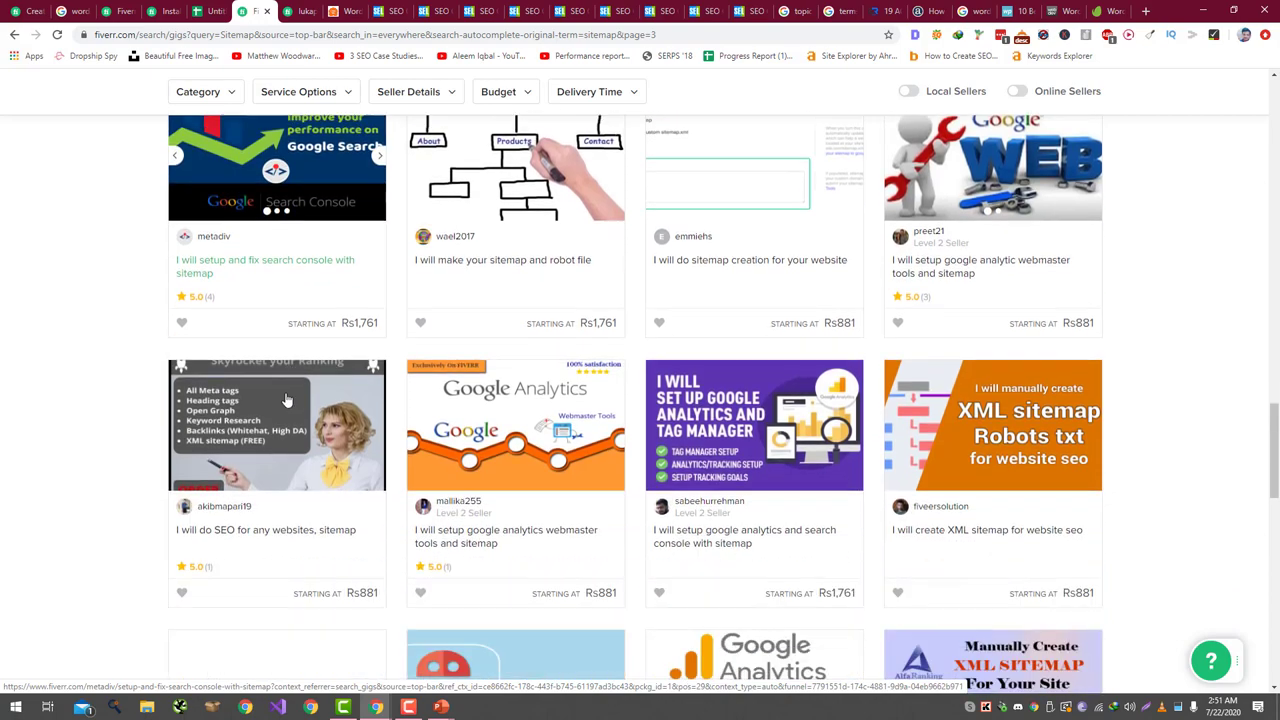
scroll(286, 398, down, 8)
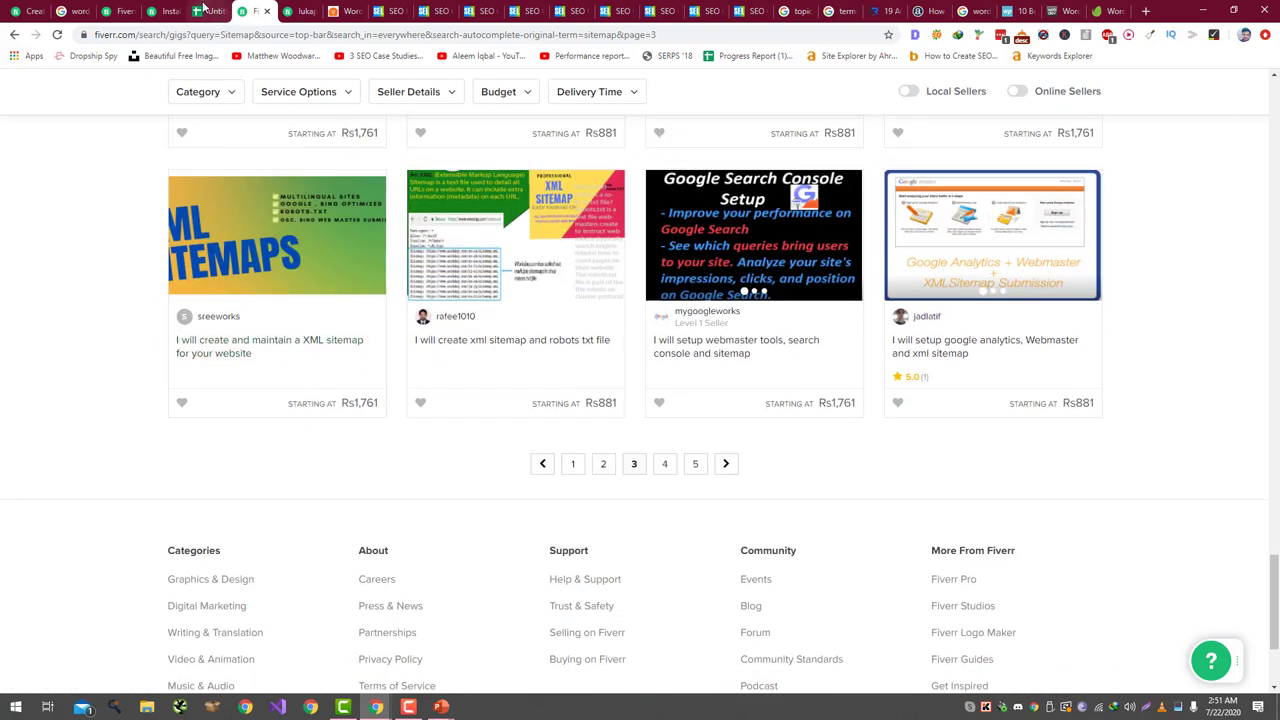
- Widen column F of the keyword spreadsheet and enter the gig title "I will manually create xml sitemap,robots.txt" in cell F10
click(210, 11)
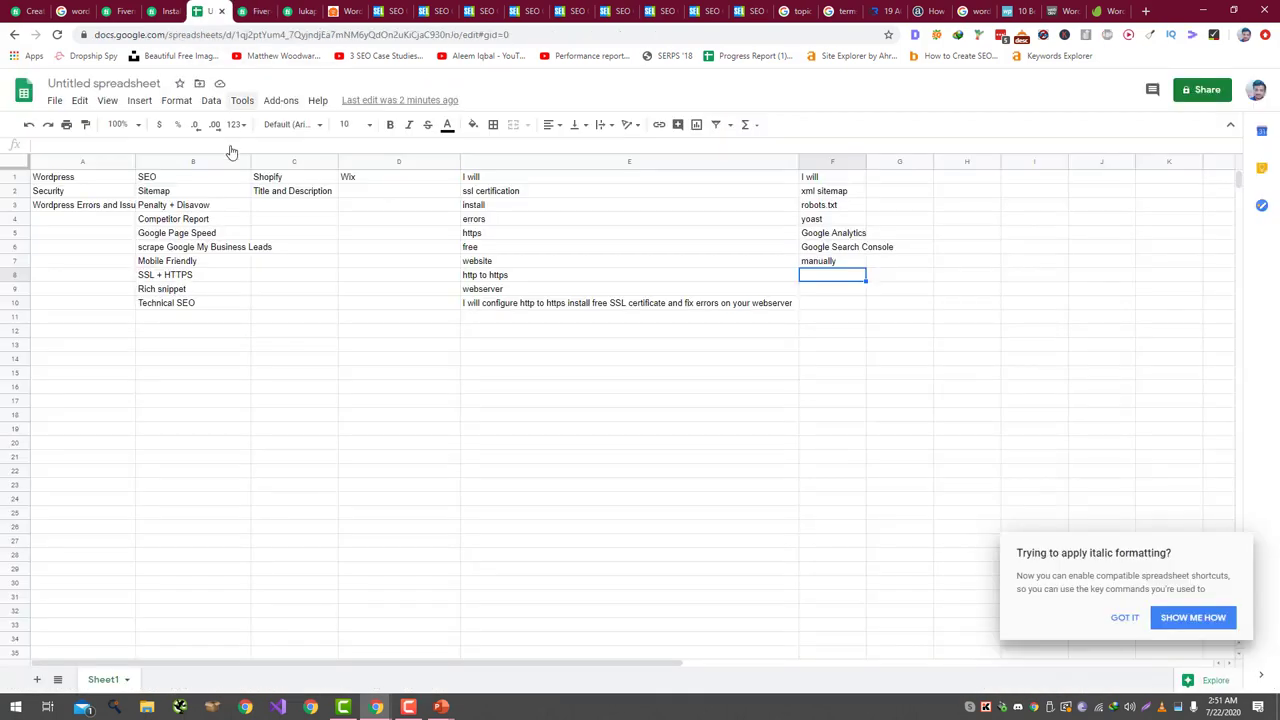
click(817, 305)
drag(866, 163, 1081, 200)
text(I will)
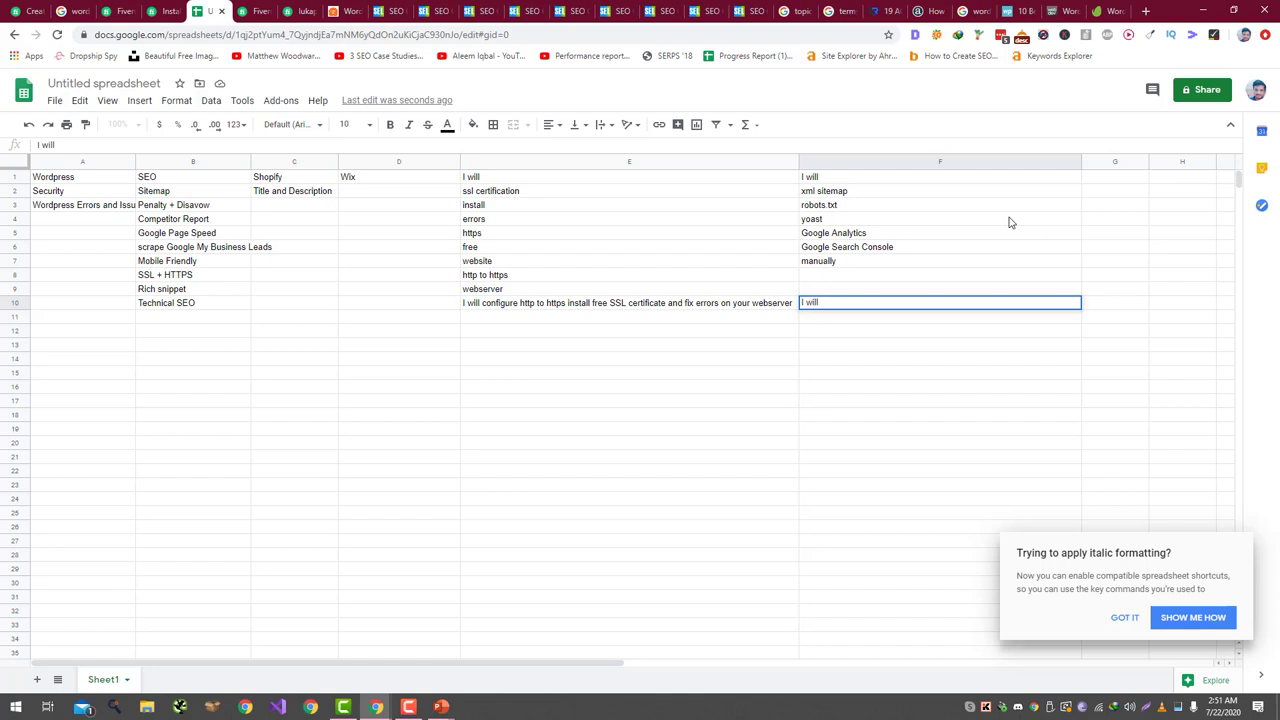
text( manually create xml sitemap,robots)
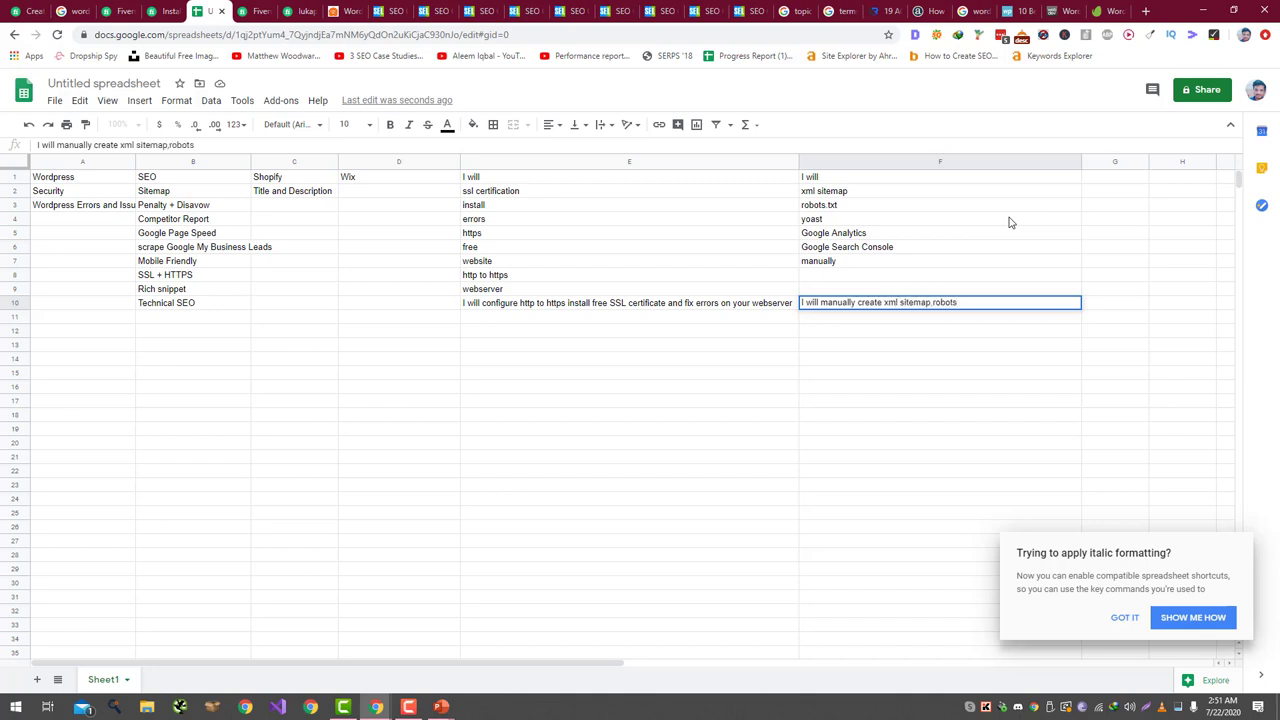
text(.t)
key(BackSpace)
text(.txt)
key(Left)
key(Right)
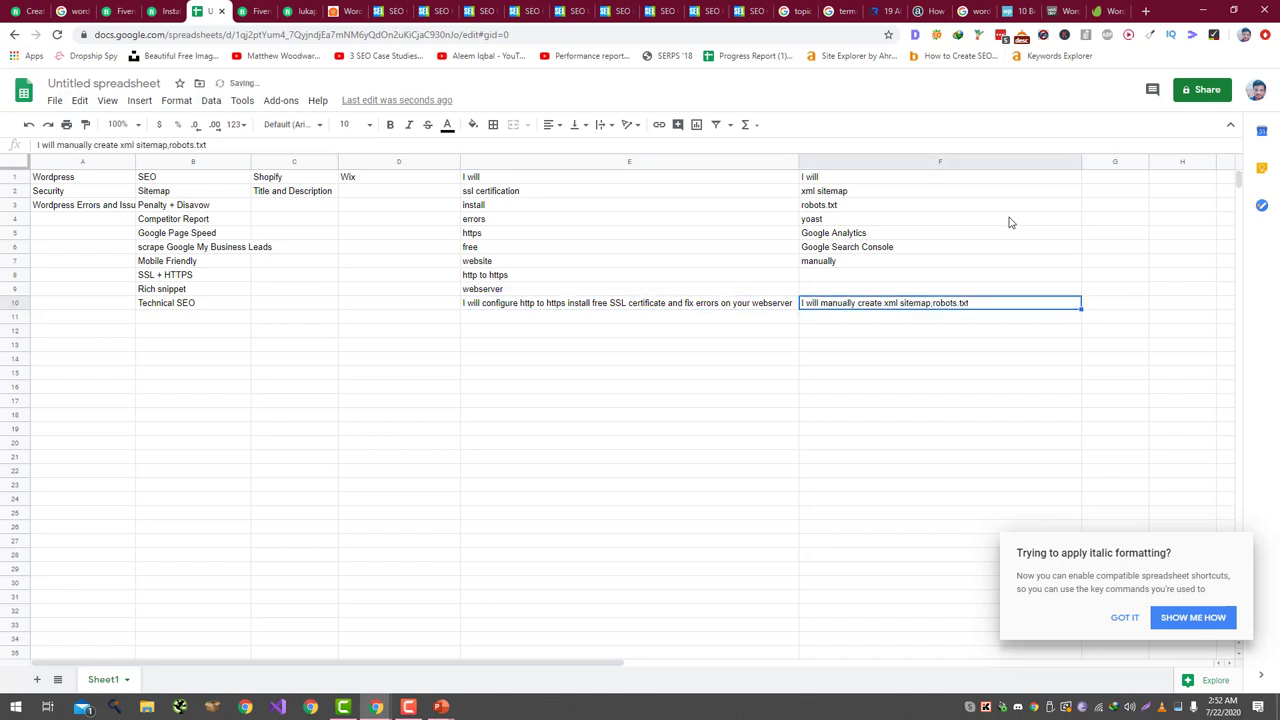
- Append "google analytics search console" to the end of the sitemap gig title in cell F10
click(641, 142)
text(googl)
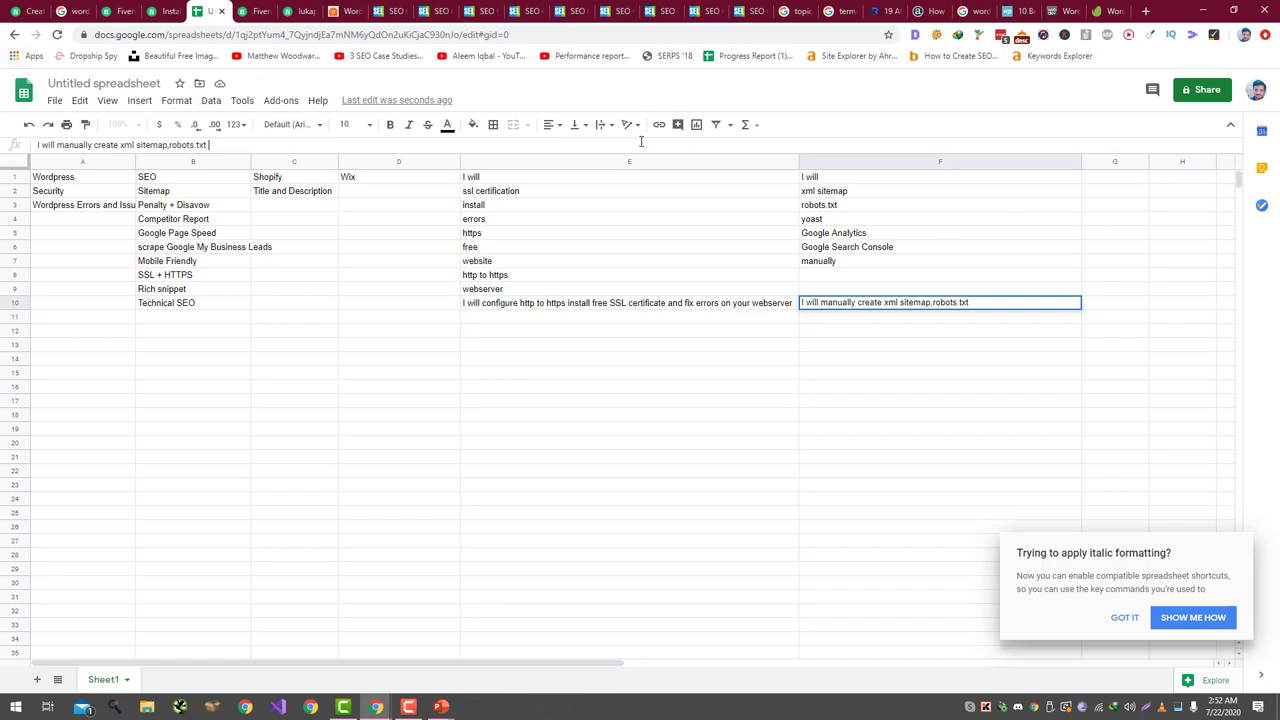
text(s.txt google analytics search console)
key(Return)
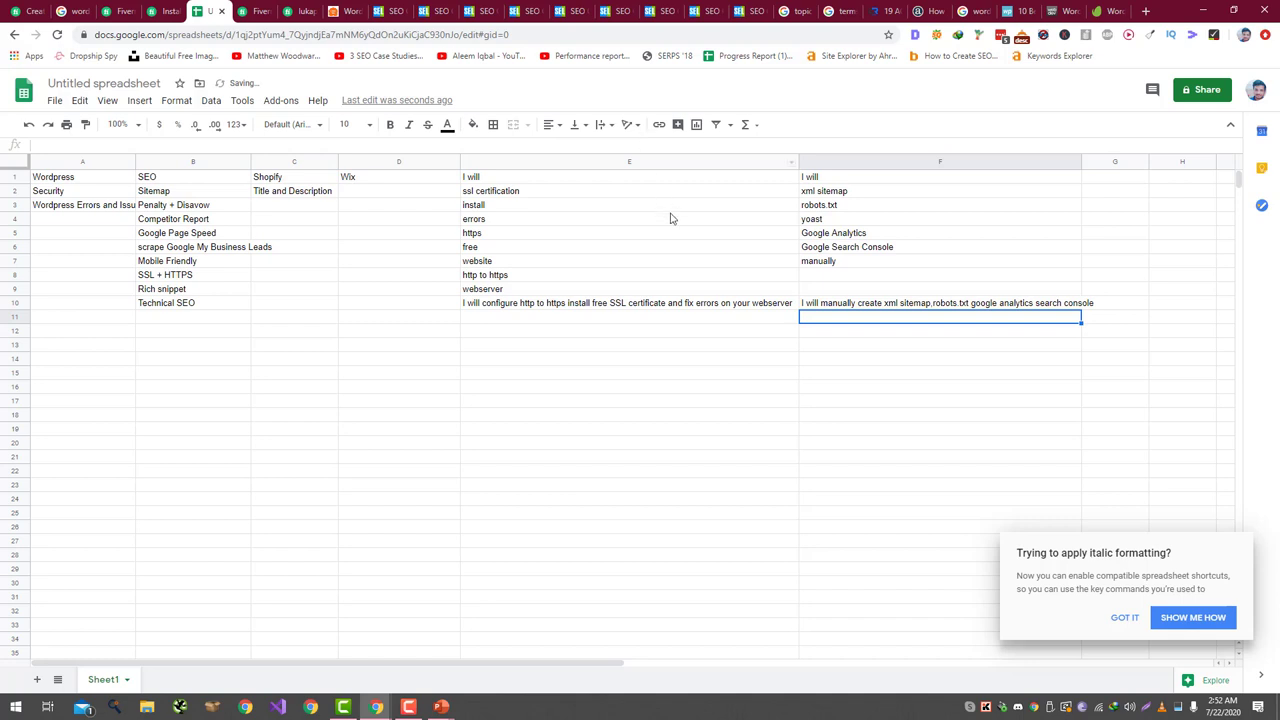
- Insert "configure yoat seo" after "manually" in the gig title in cell F10
click(829, 306)
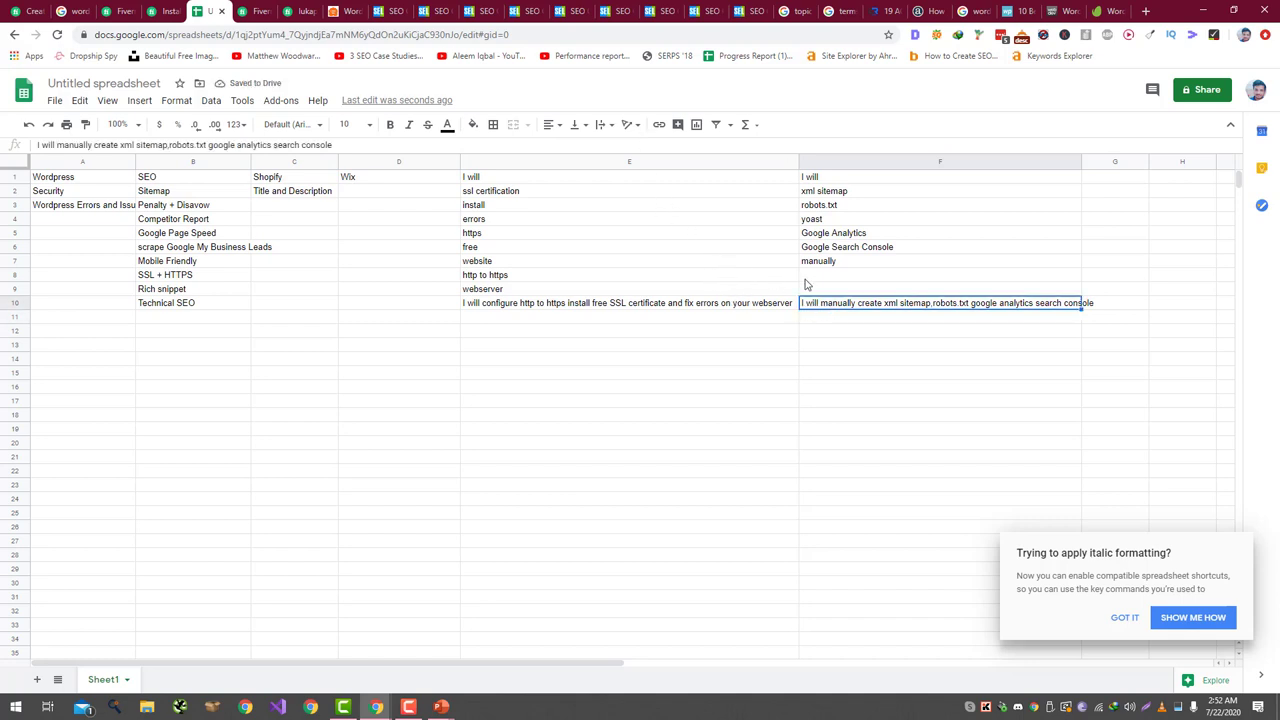
click(92, 146)
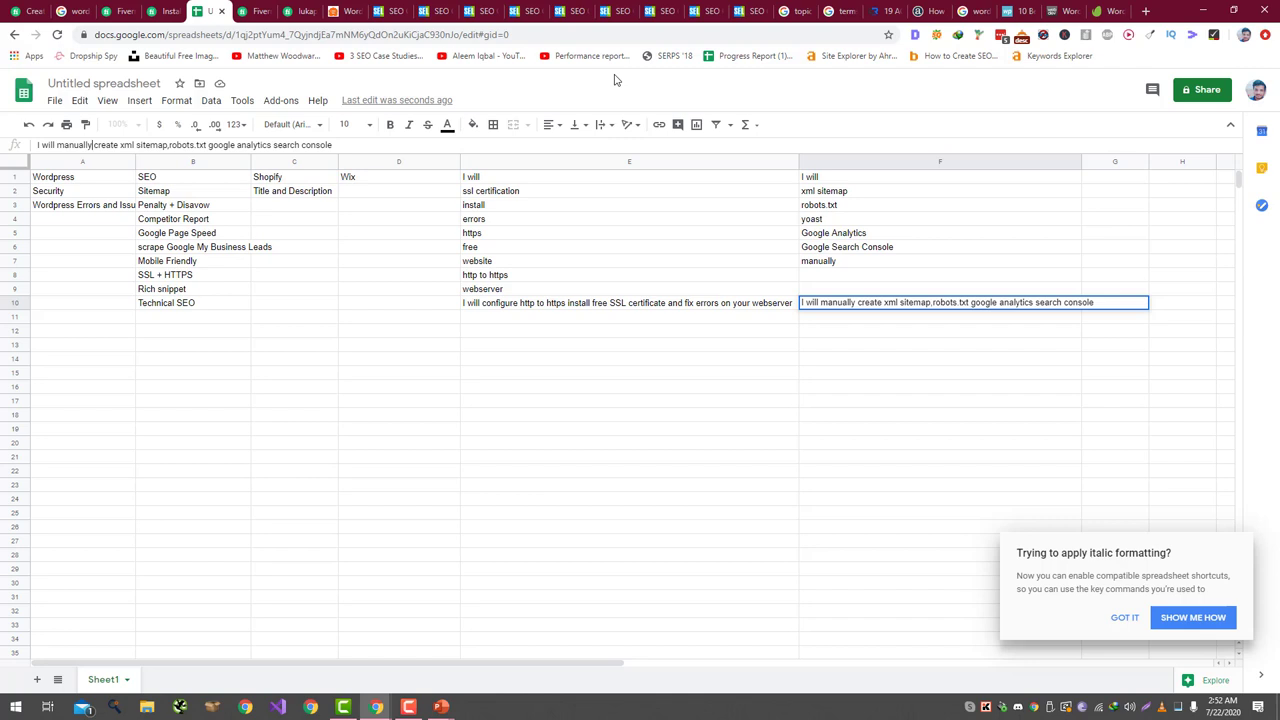
text(configure yo)
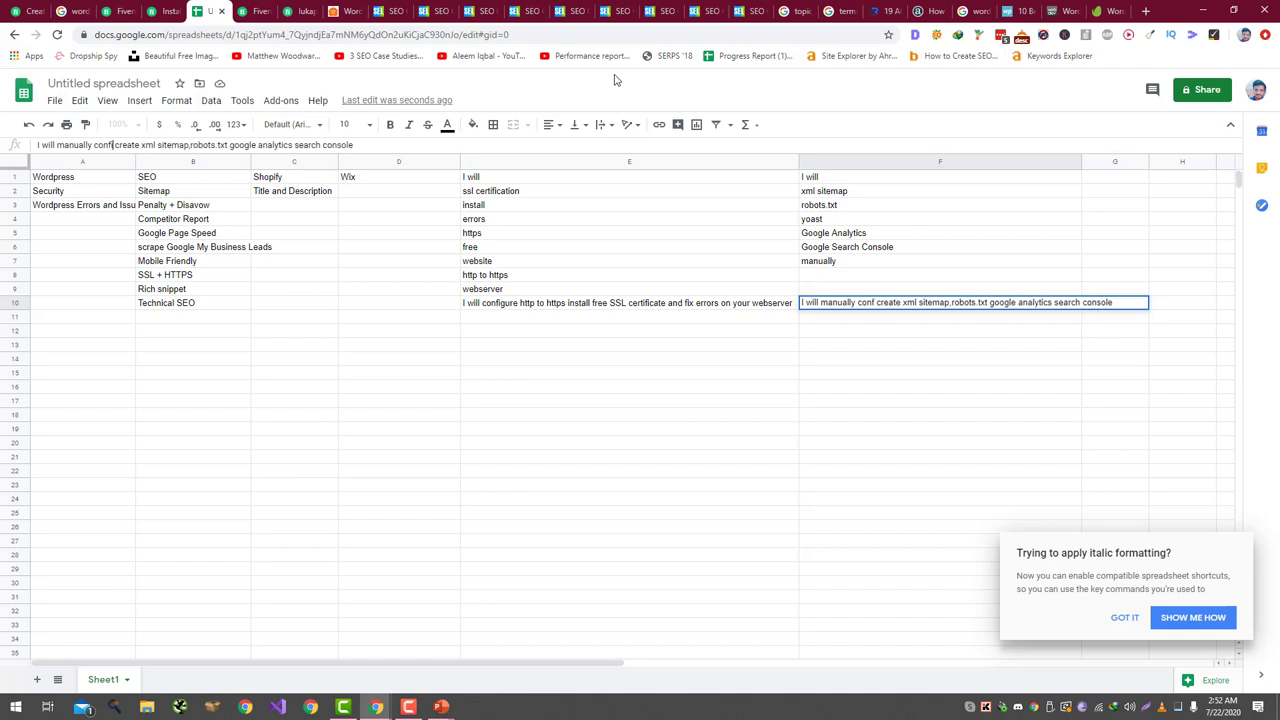
text(ast seo)
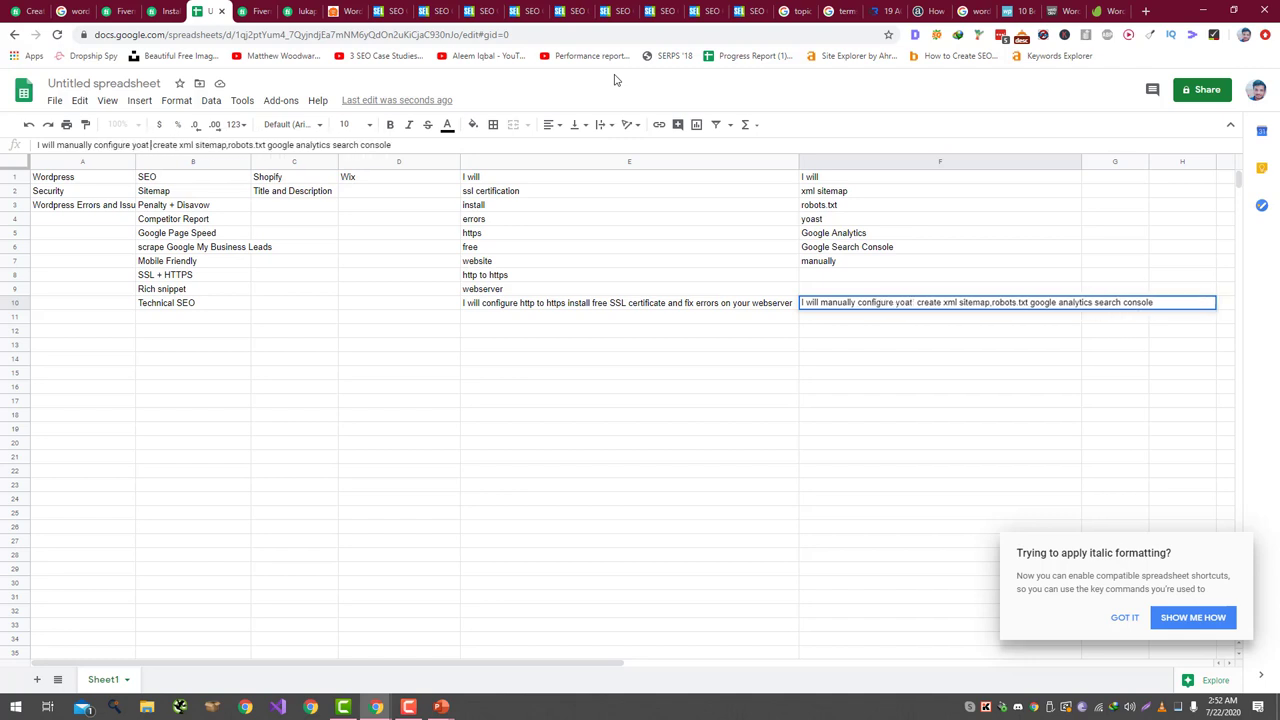
key(Return)
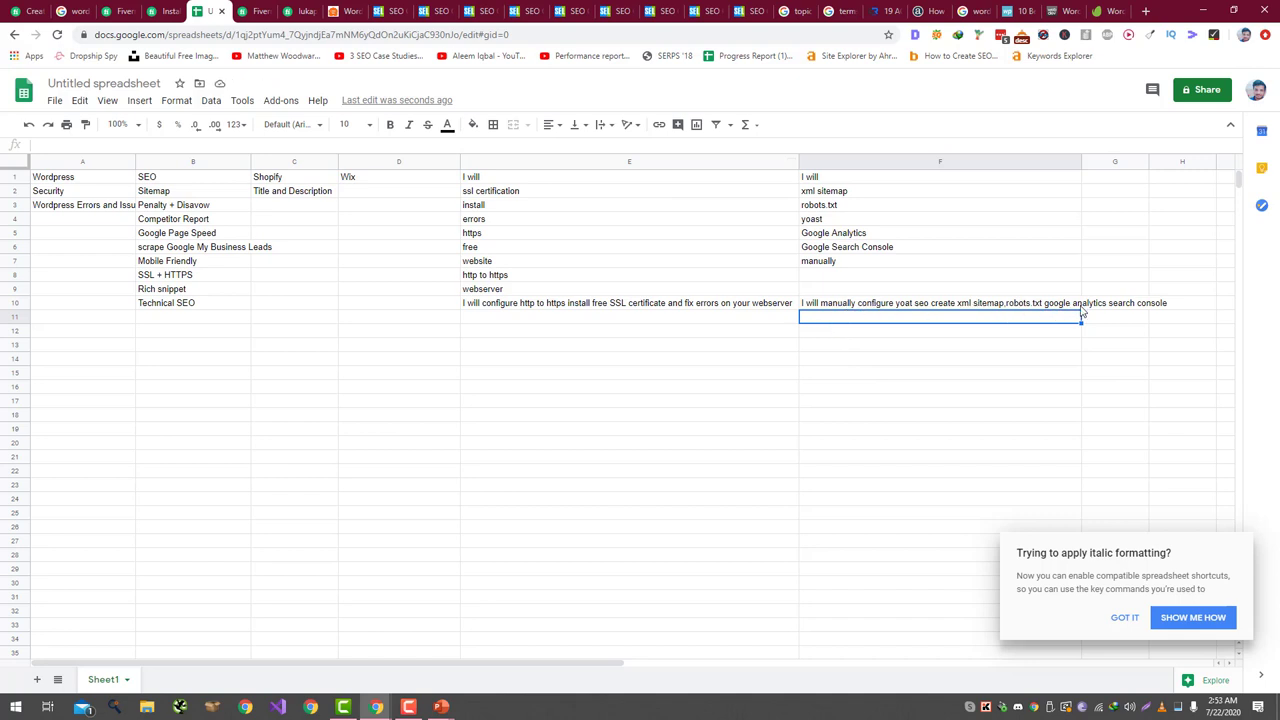
- Switch to the Fiverr sitemap results and search for "disavow" gigs instead
click(1058, 306)
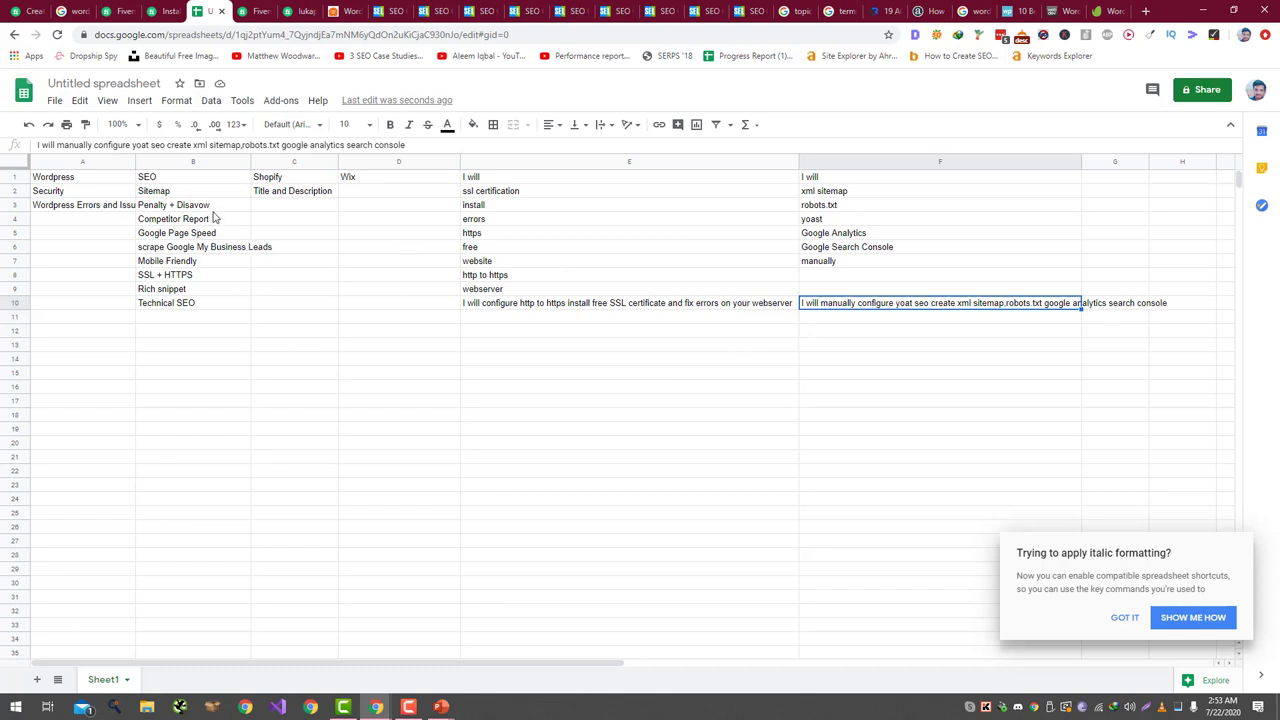
drag(531, 657, 642, 675)
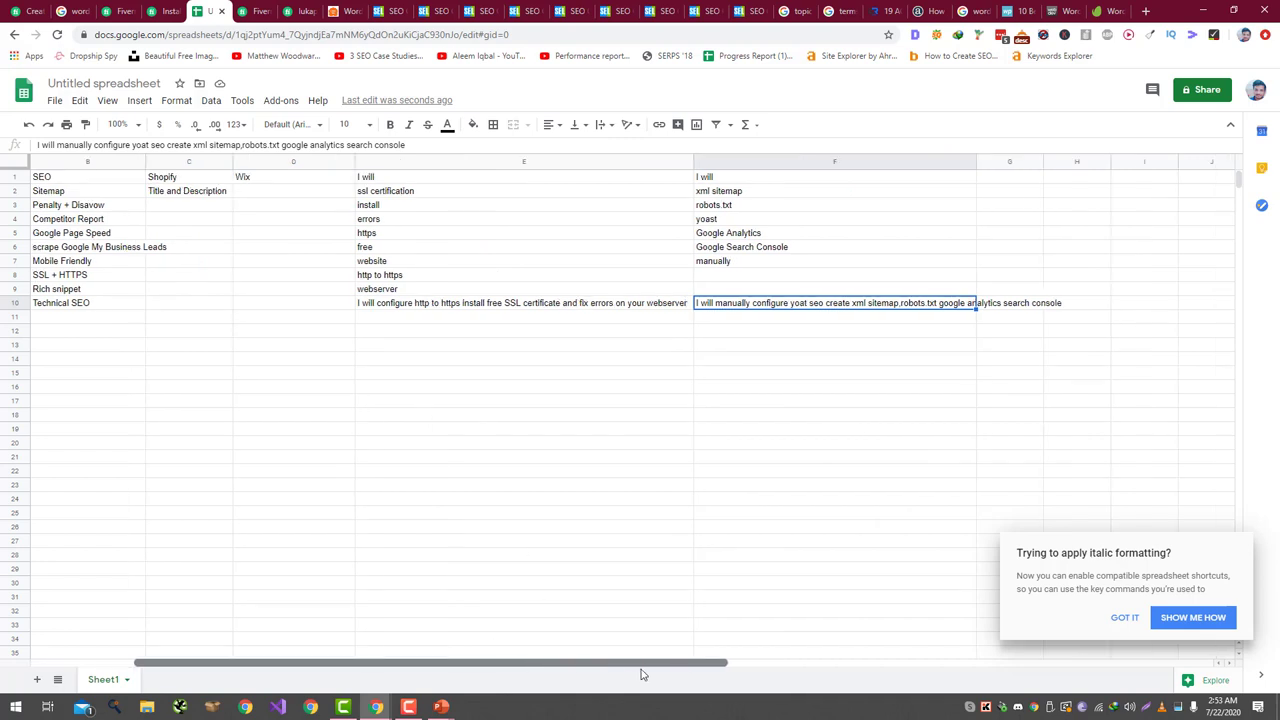
click(241, 10)
scroll(343, 220, up, 15)
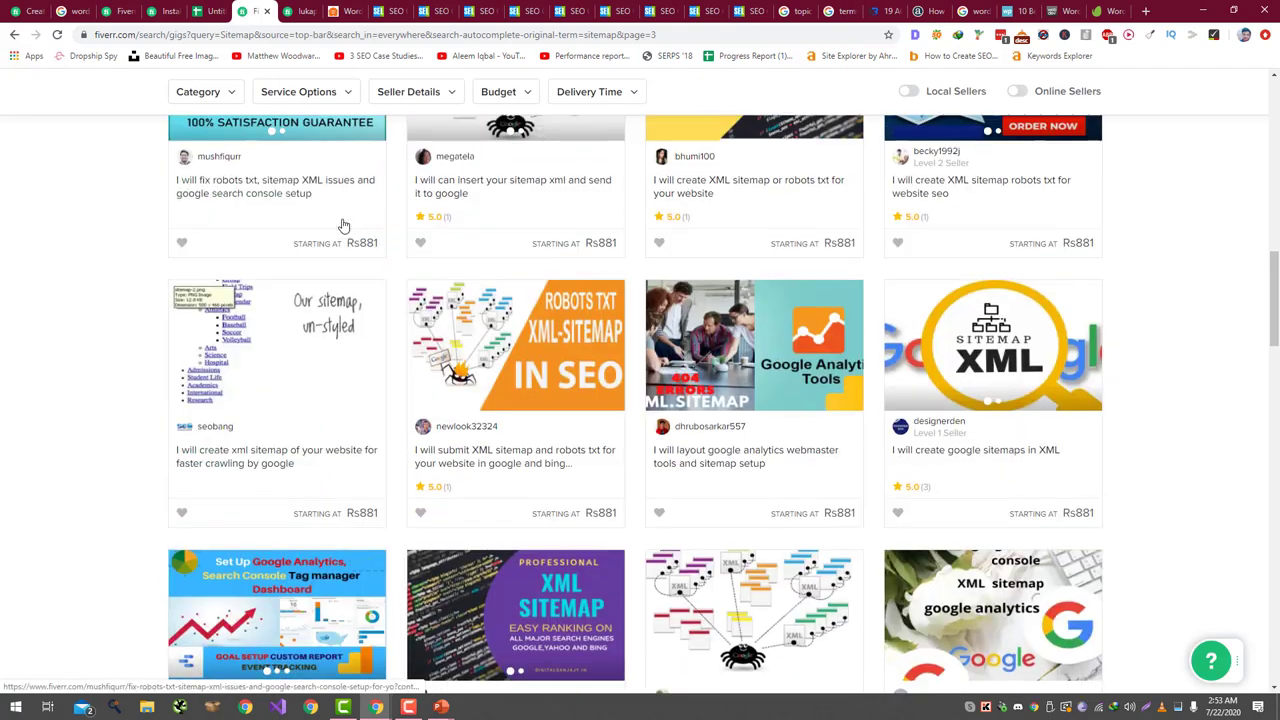
scroll(343, 220, up, 10)
click(360, 93)
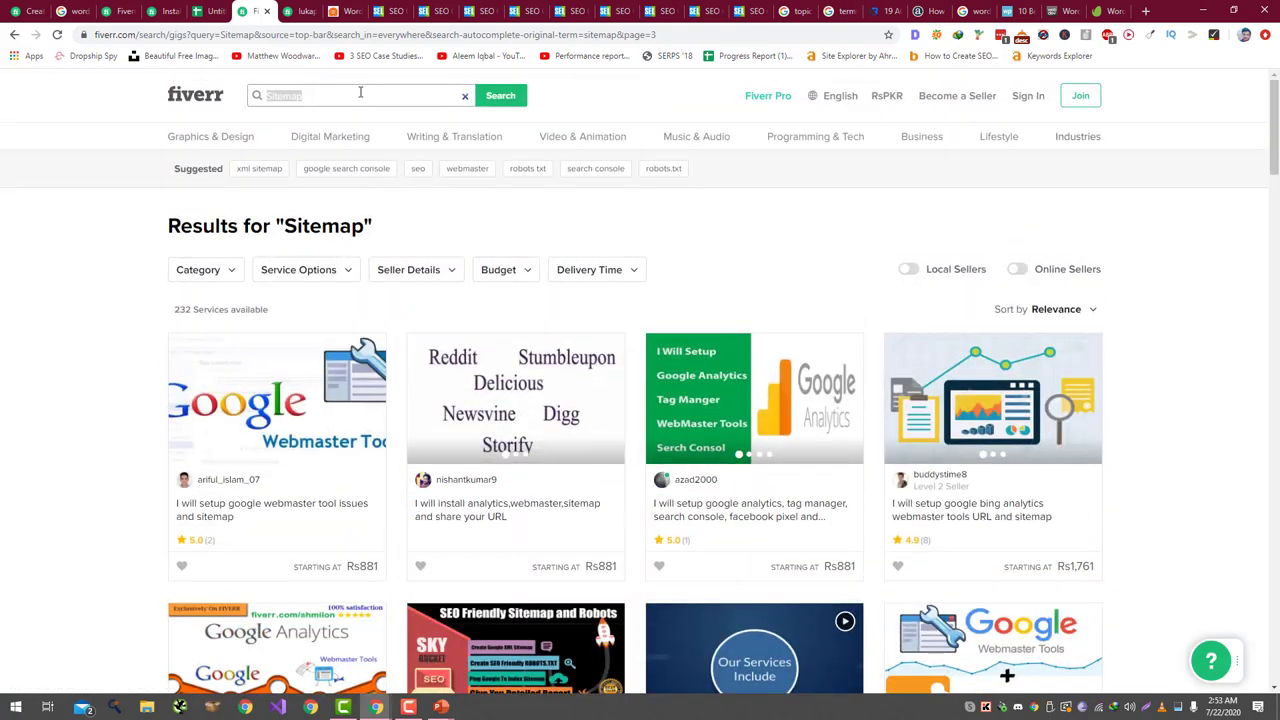
text(disavow)
key(Return)
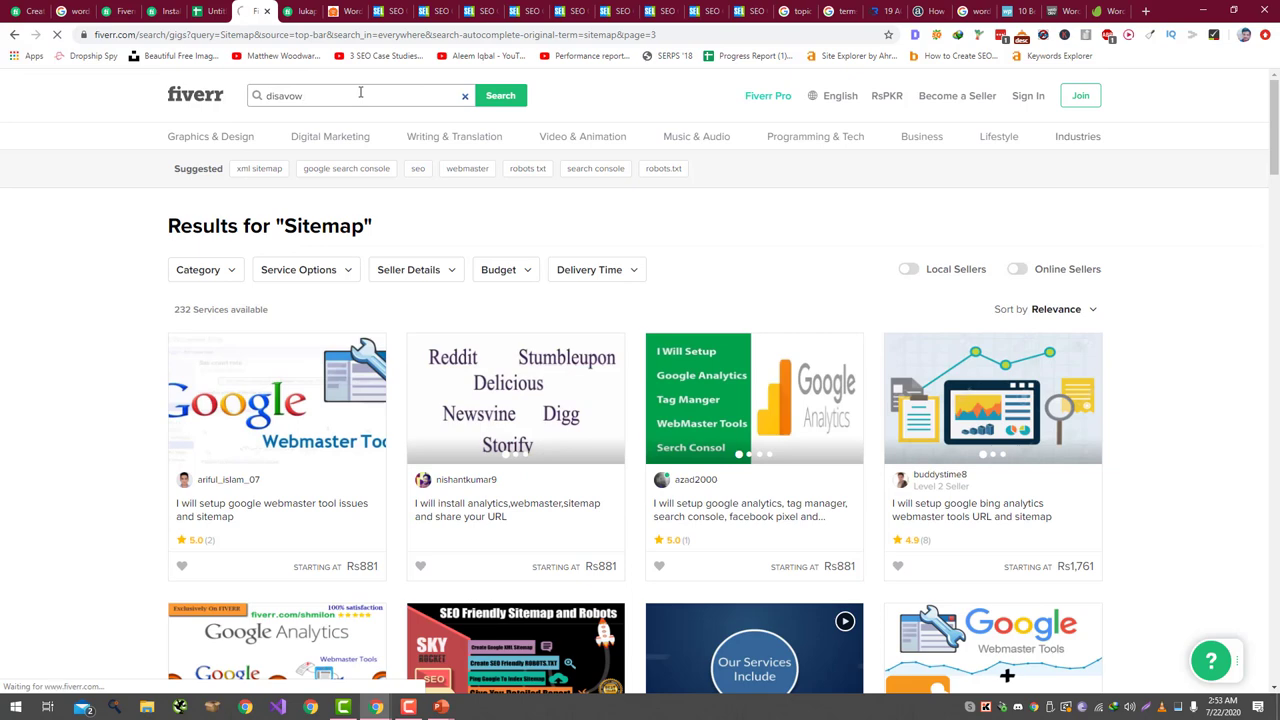
mouse_move(337, 129)
scroll(337, 129, down, 1)
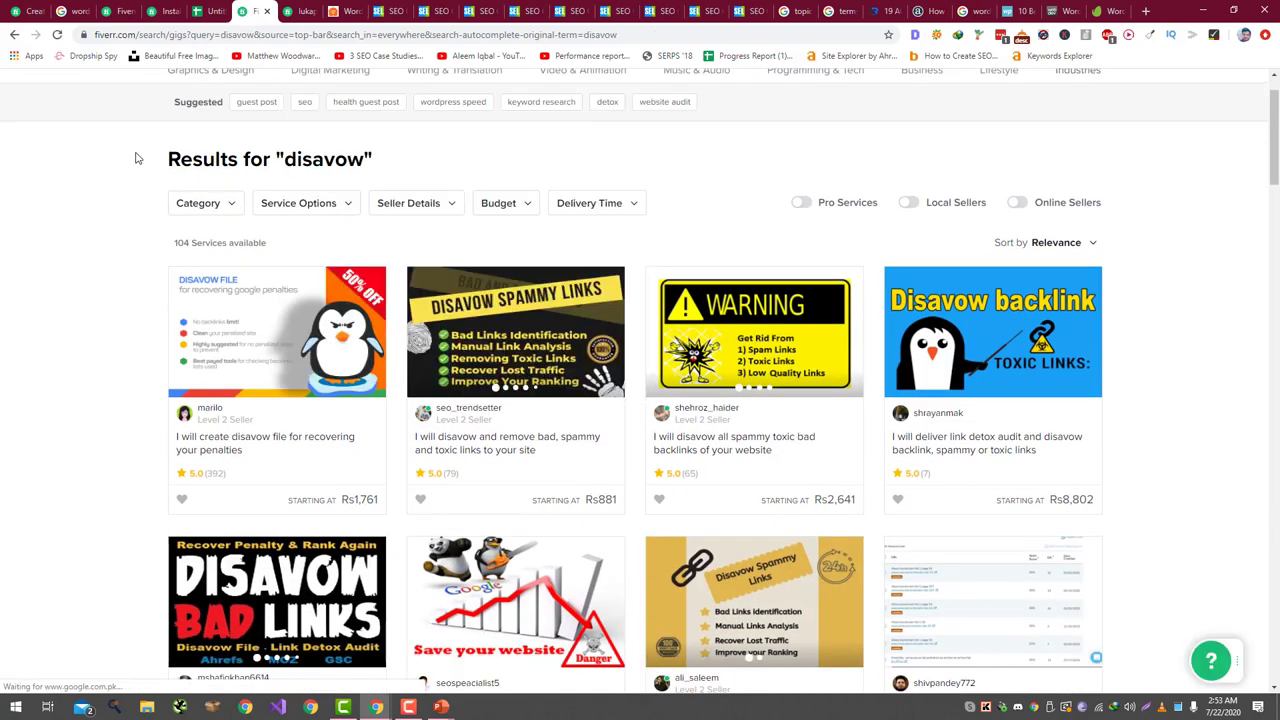
scroll(139, 159, up, 1)
- Return to the keyword spreadsheet and start a new keyword list with "I will" in cell G1
click(205, 11)
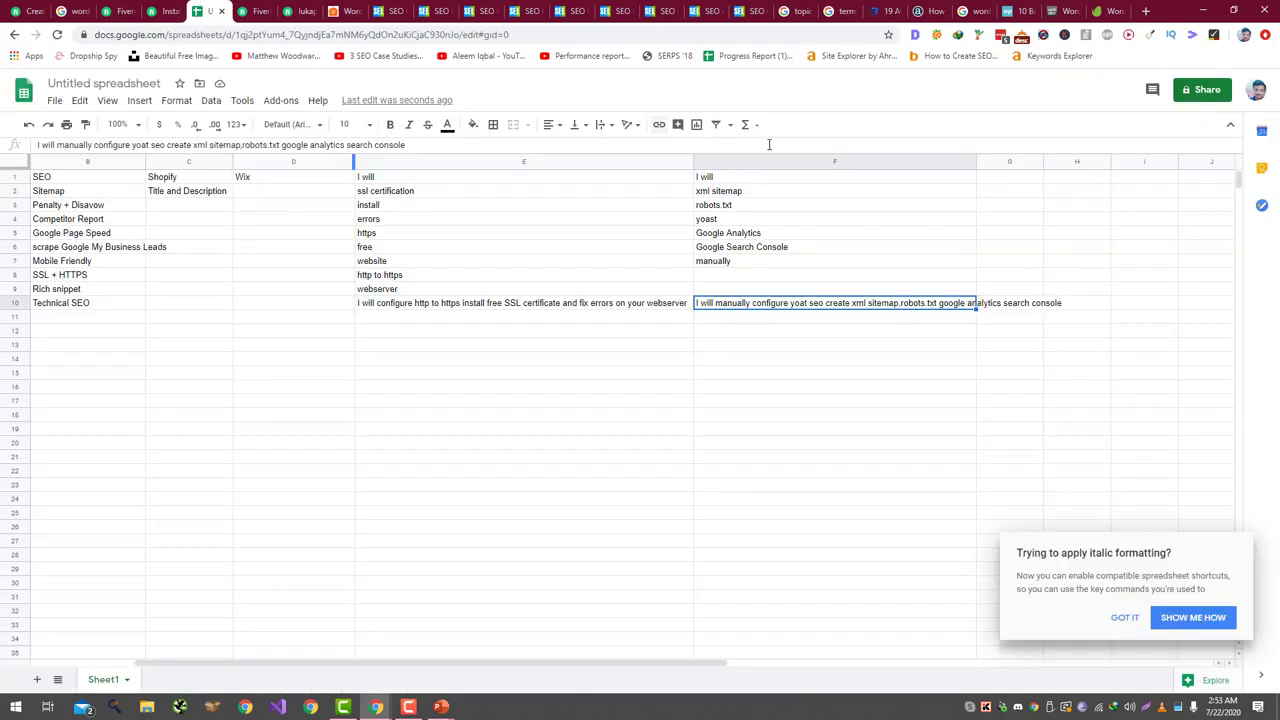
click(986, 181)
text(I will)
key(Return)
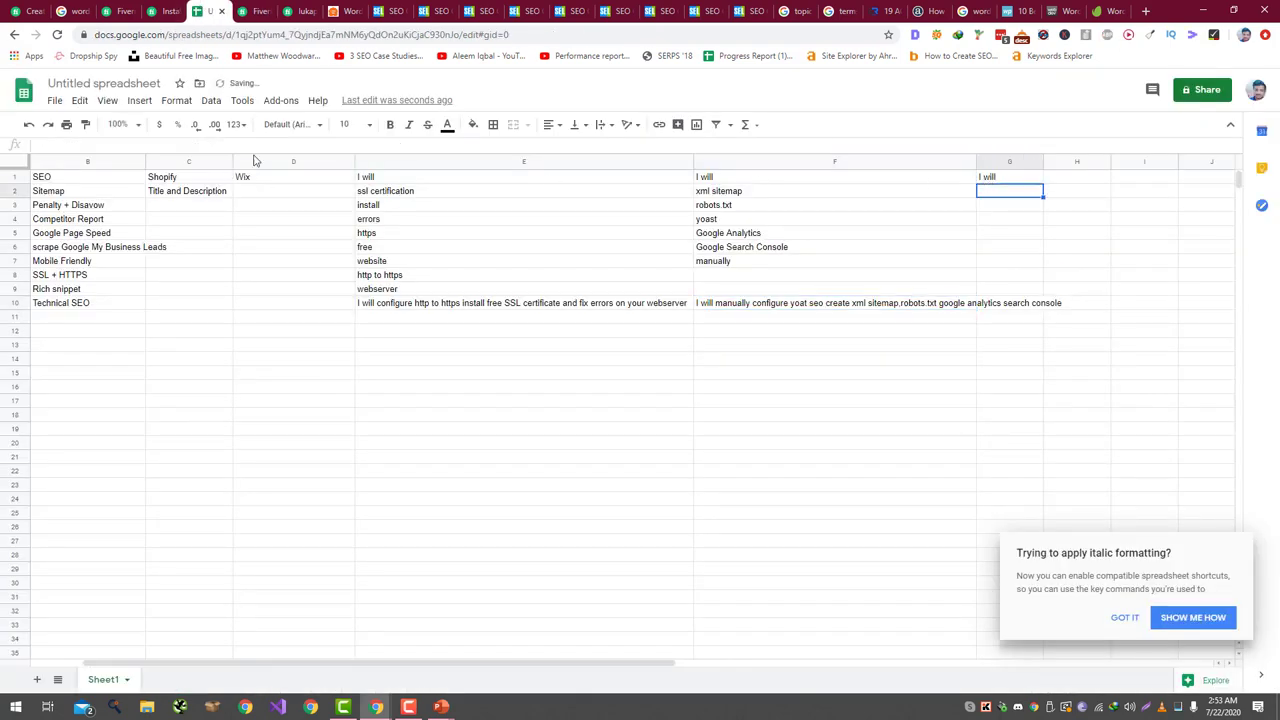
- Check the Fiverr disavow gig titles and enter the keyword "disavow file" in cell G2 of the spreadsheet
click(263, 10)
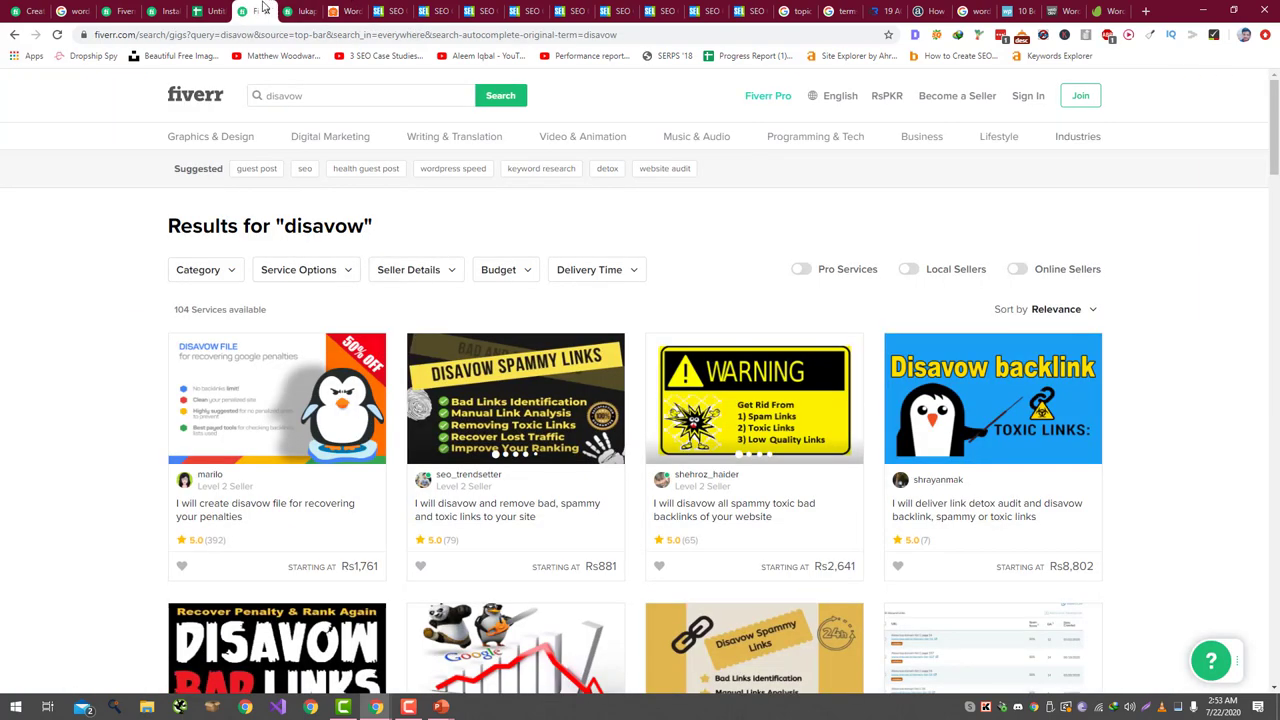
click(212, 11)
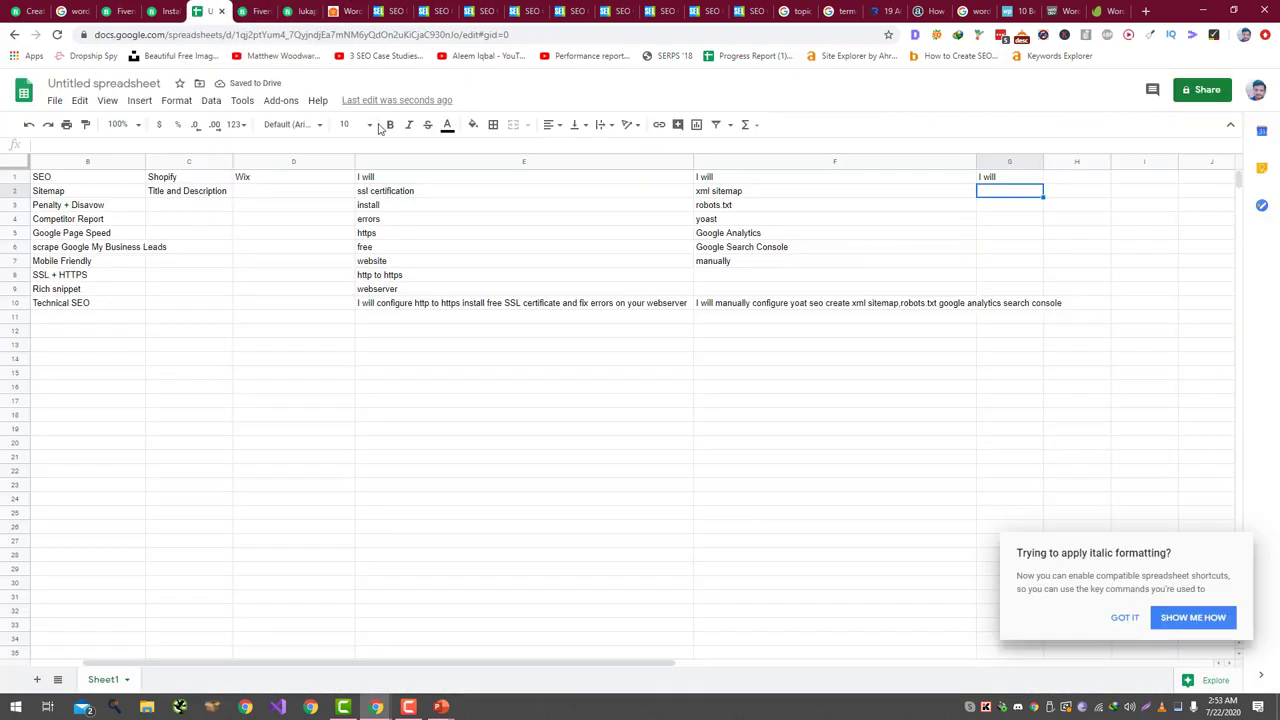
text(disavow)
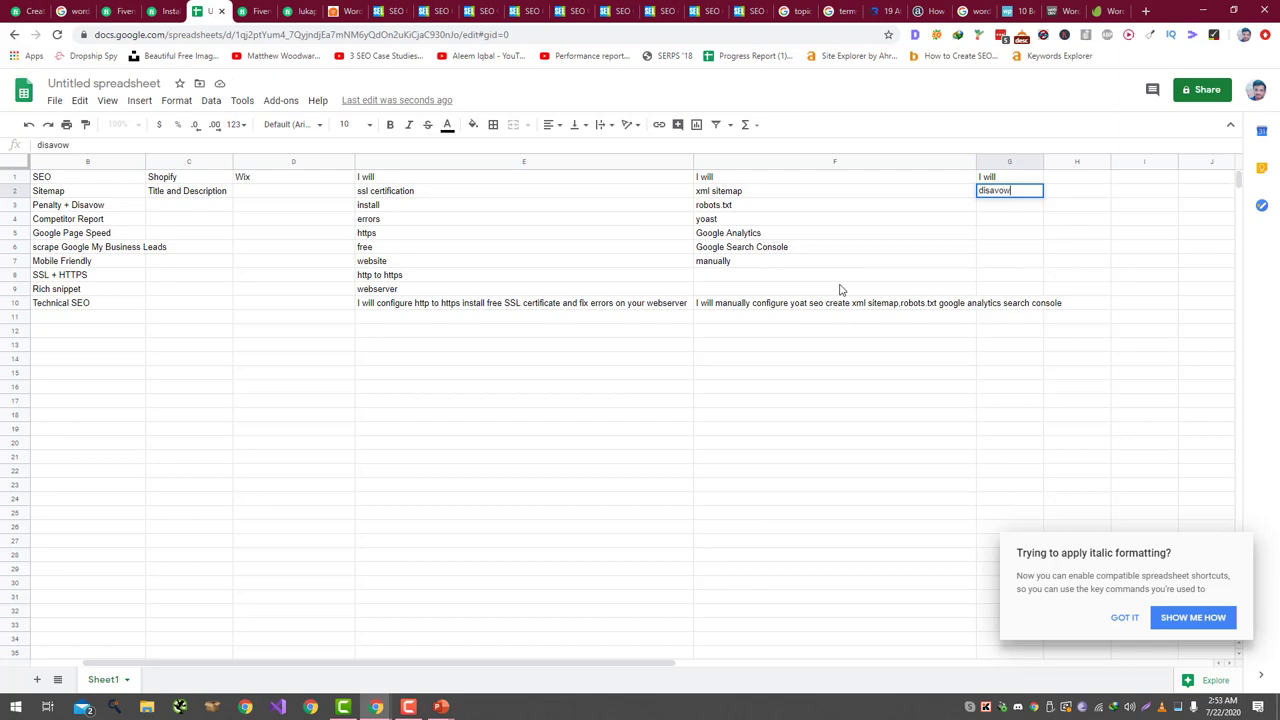
text( file)
key(Return)
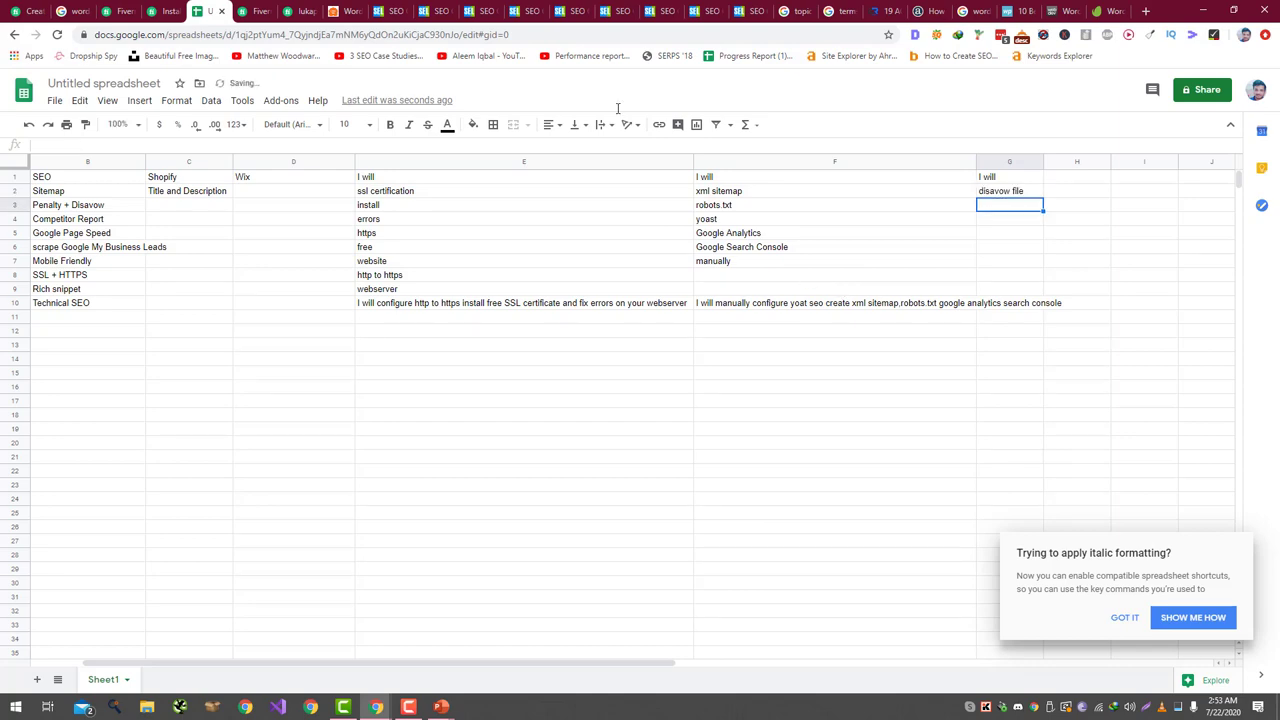
- Look over the Fiverr disavow gig titles again and enter "recoverying penalties" in cell G3 of the spreadsheet
click(254, 10)
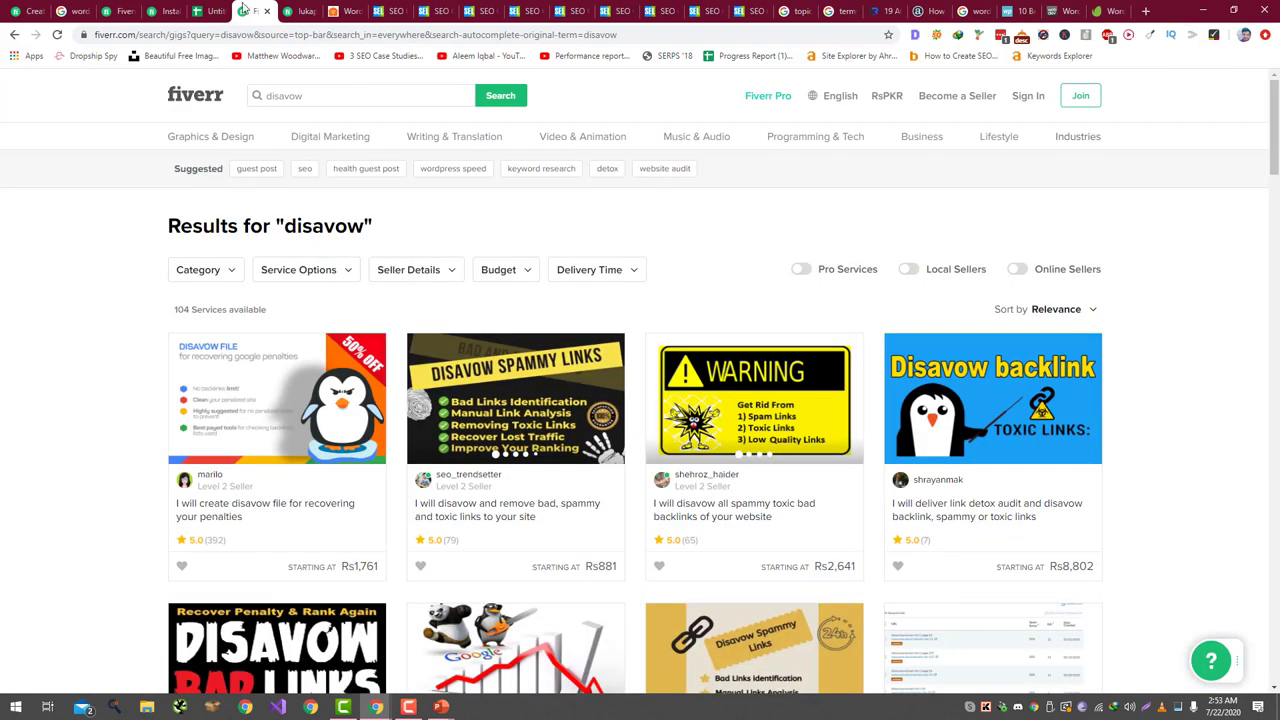
click(212, 11)
text(re)
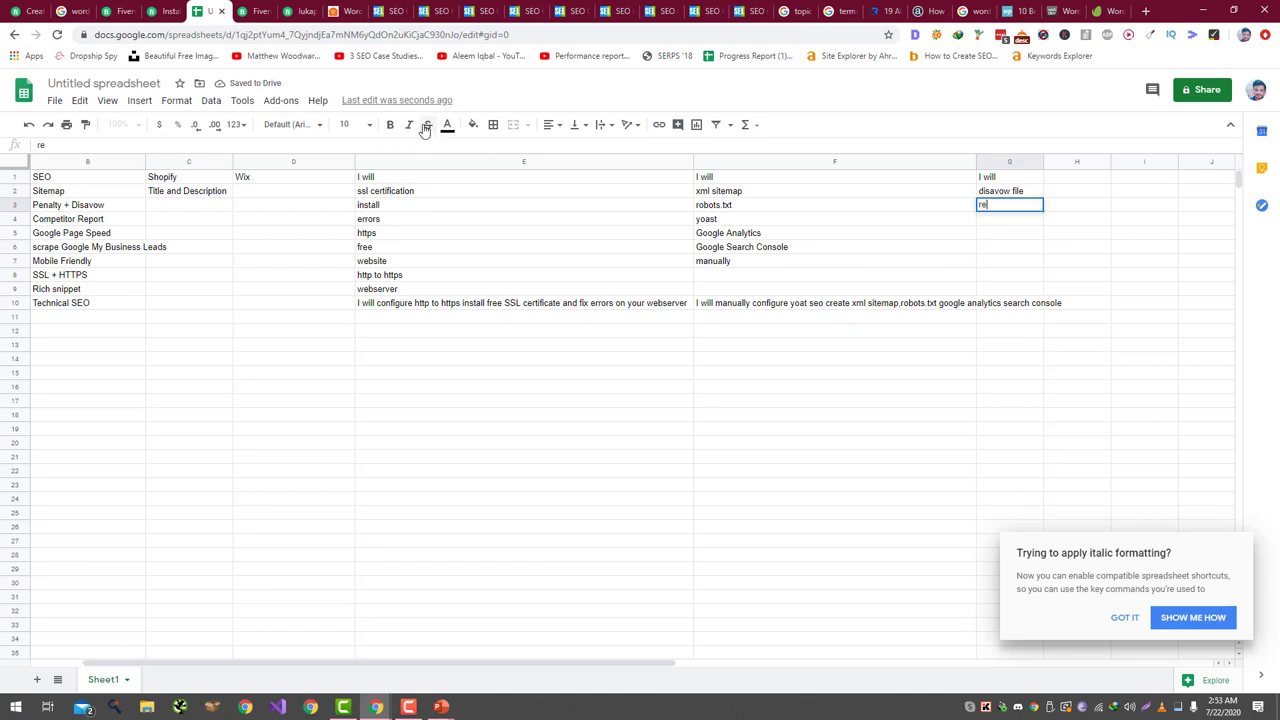
text(coverying penalties)
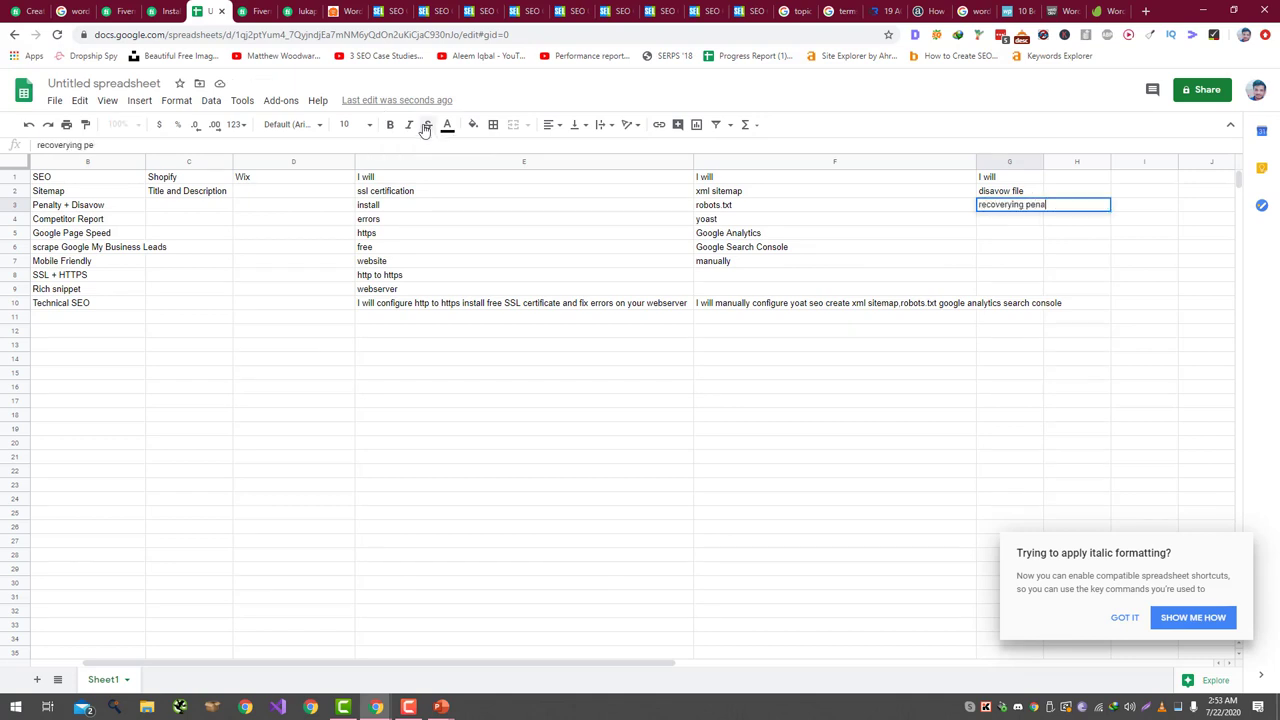
key(Return)
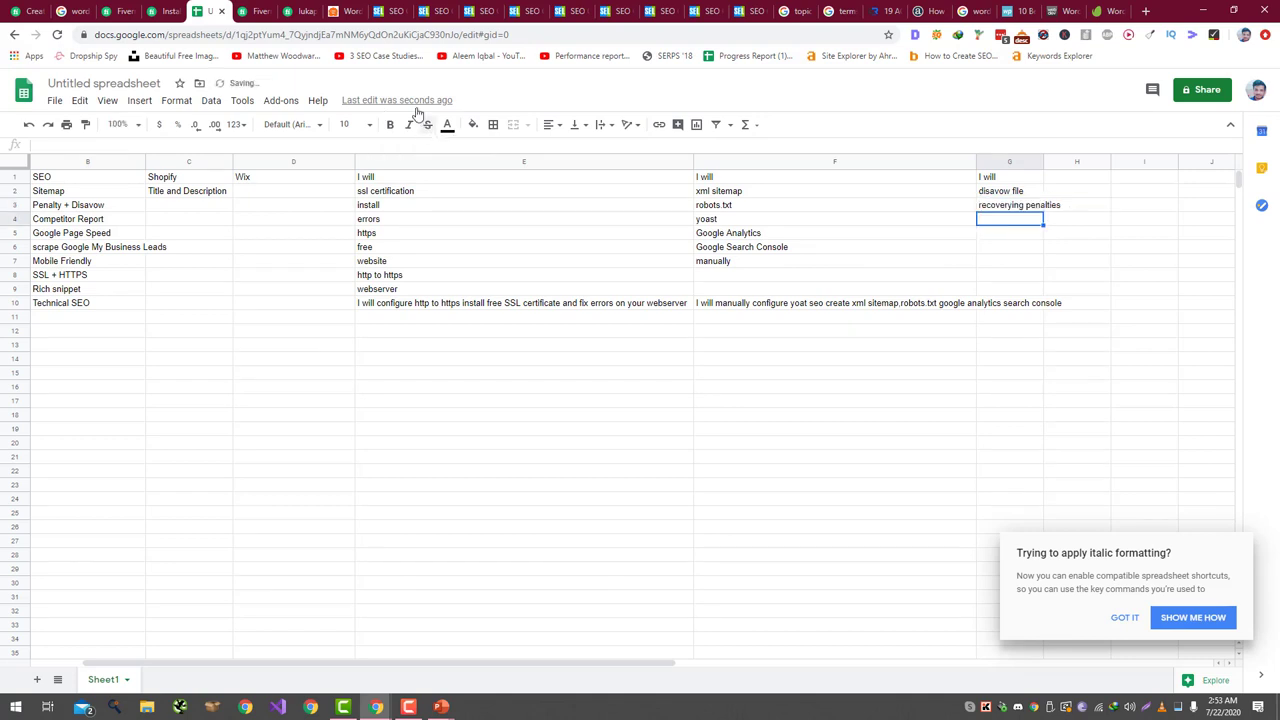
- Review the top disavow gigs on Fiverr and add "spammy" in G4 and "toxic backlinks" in G5 of the spreadsheet
click(254, 11)
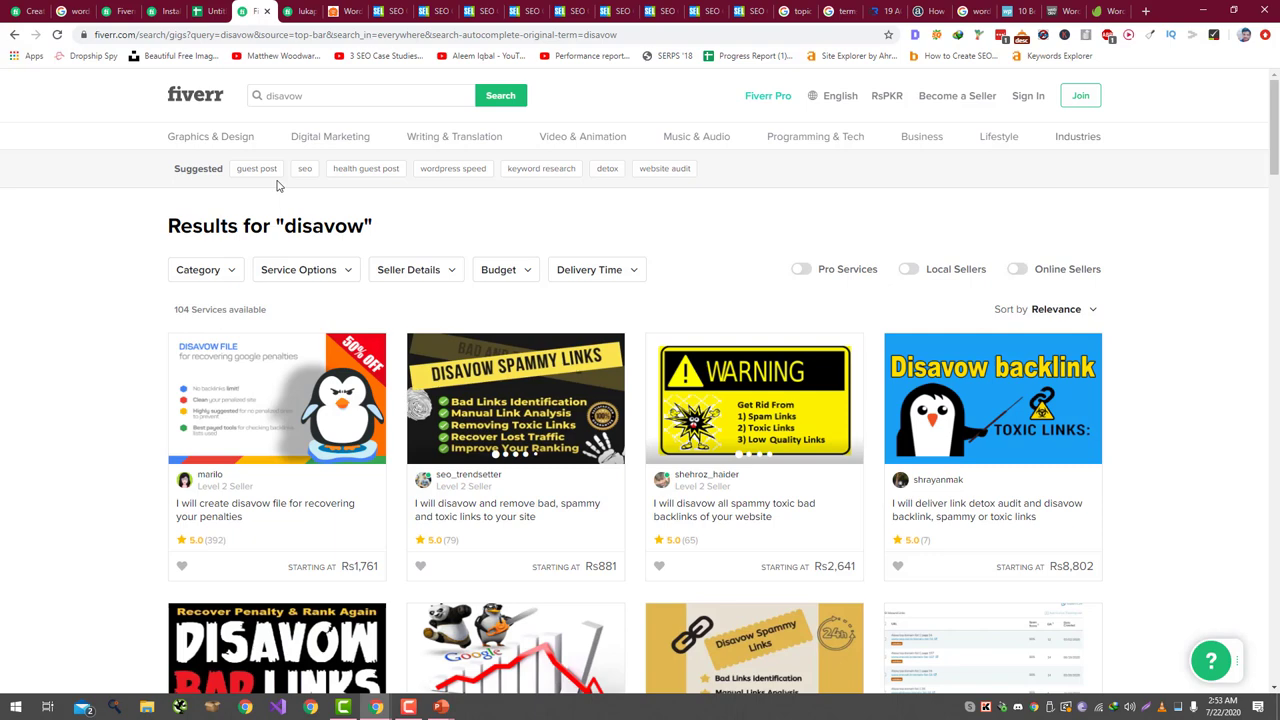
click(220, 10)
text(spammy)
key(Return)
text(toxic backlinks)
key(Return)
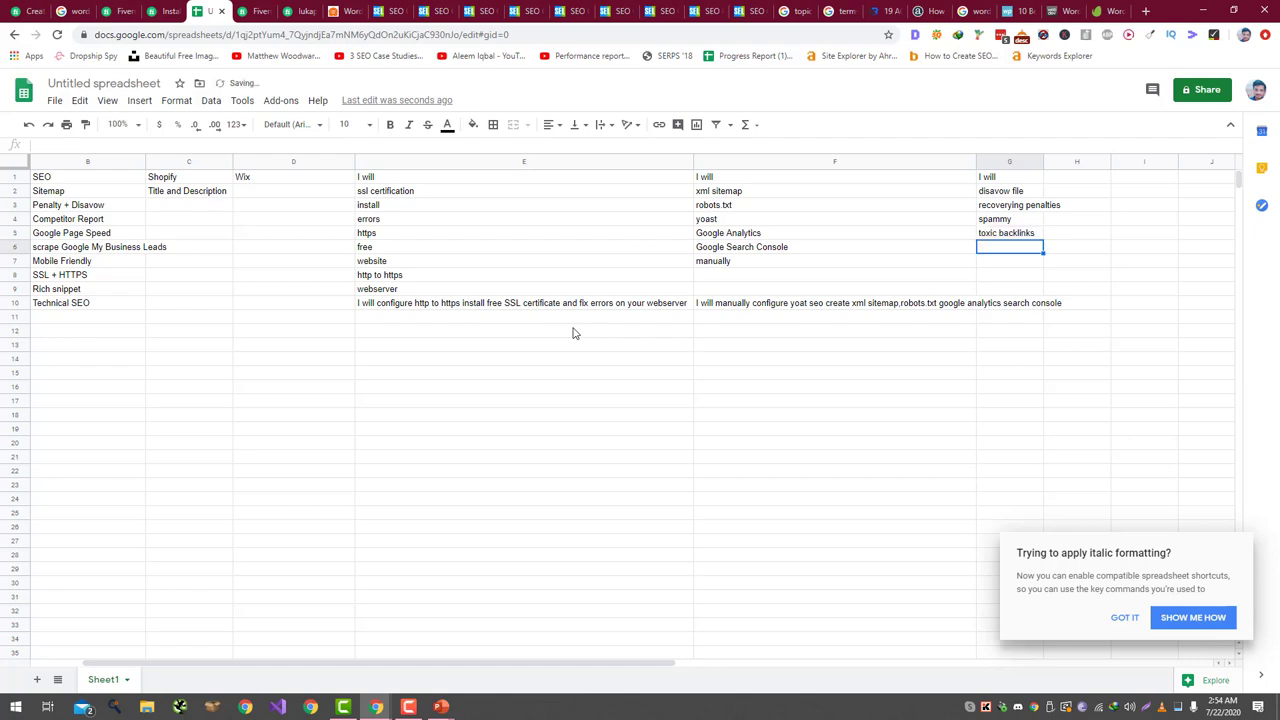
- Read the first rows of Fiverr disavow gig titles and add the keyword "negative seo" in spreadsheet cell G6
click(256, 11)
scroll(178, 307, down, 1)
scroll(178, 307, down, 2)
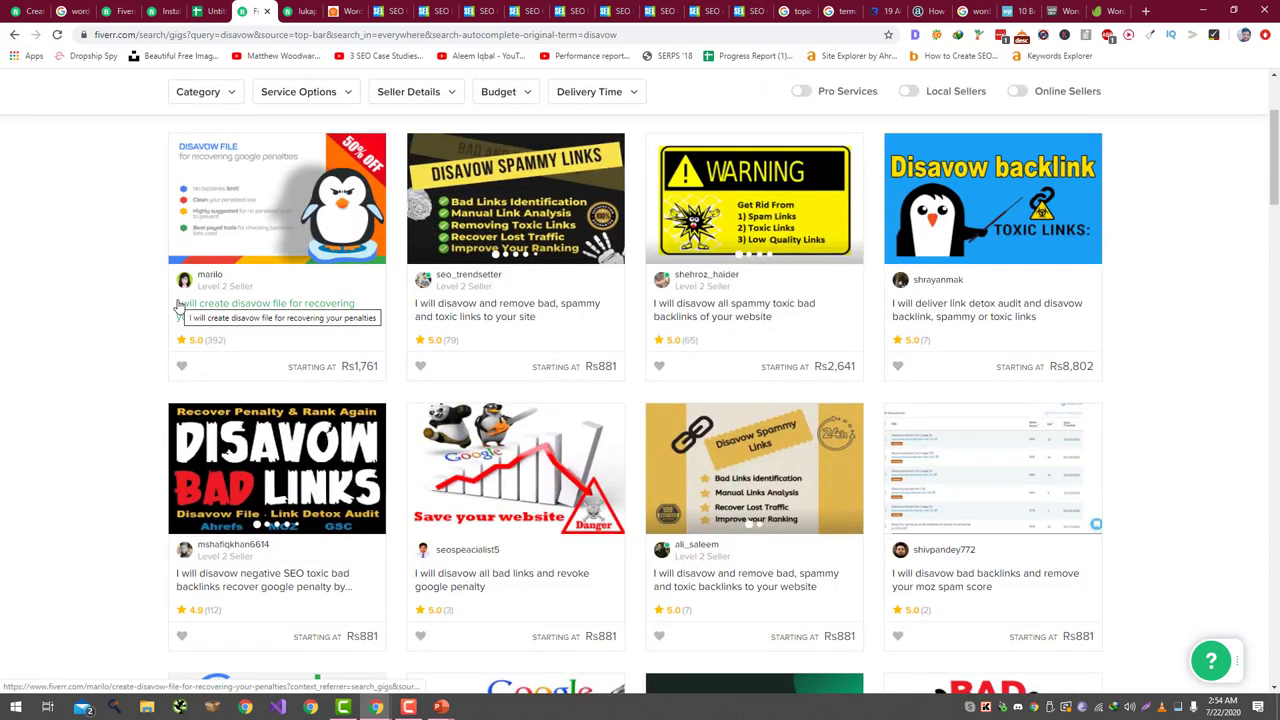
scroll(178, 307, down, 2)
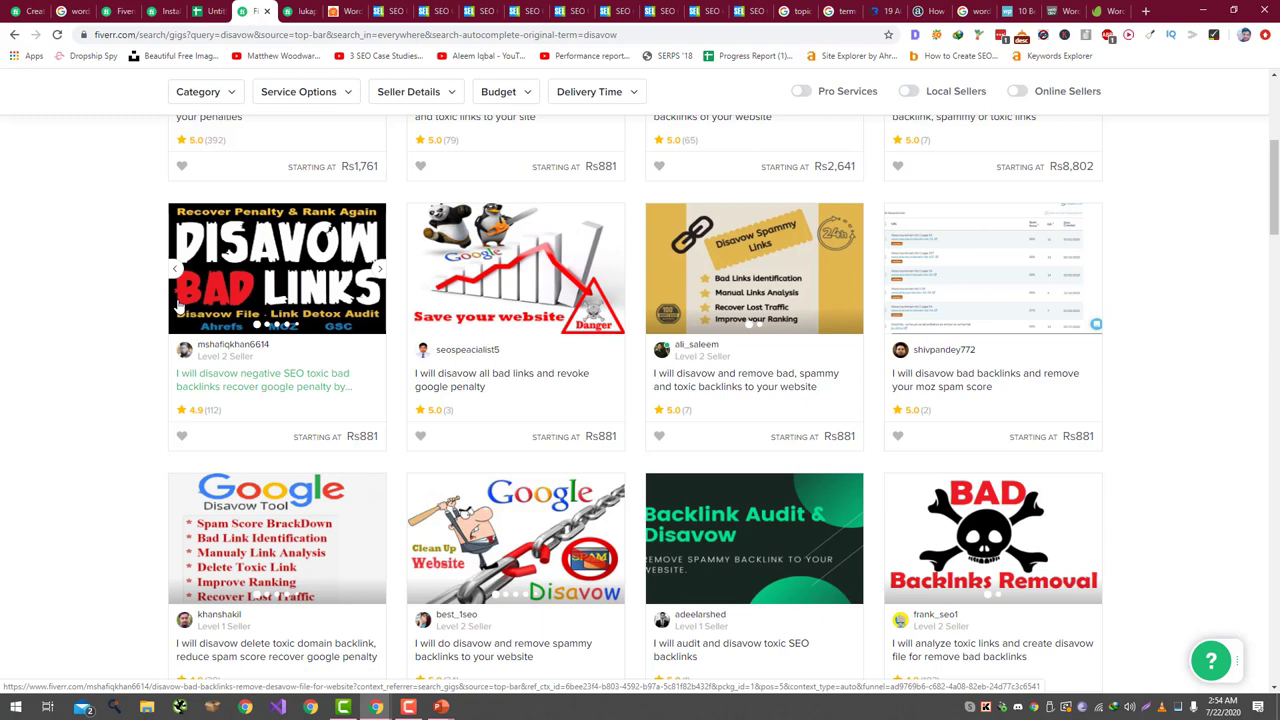
scroll(178, 307, down, 1)
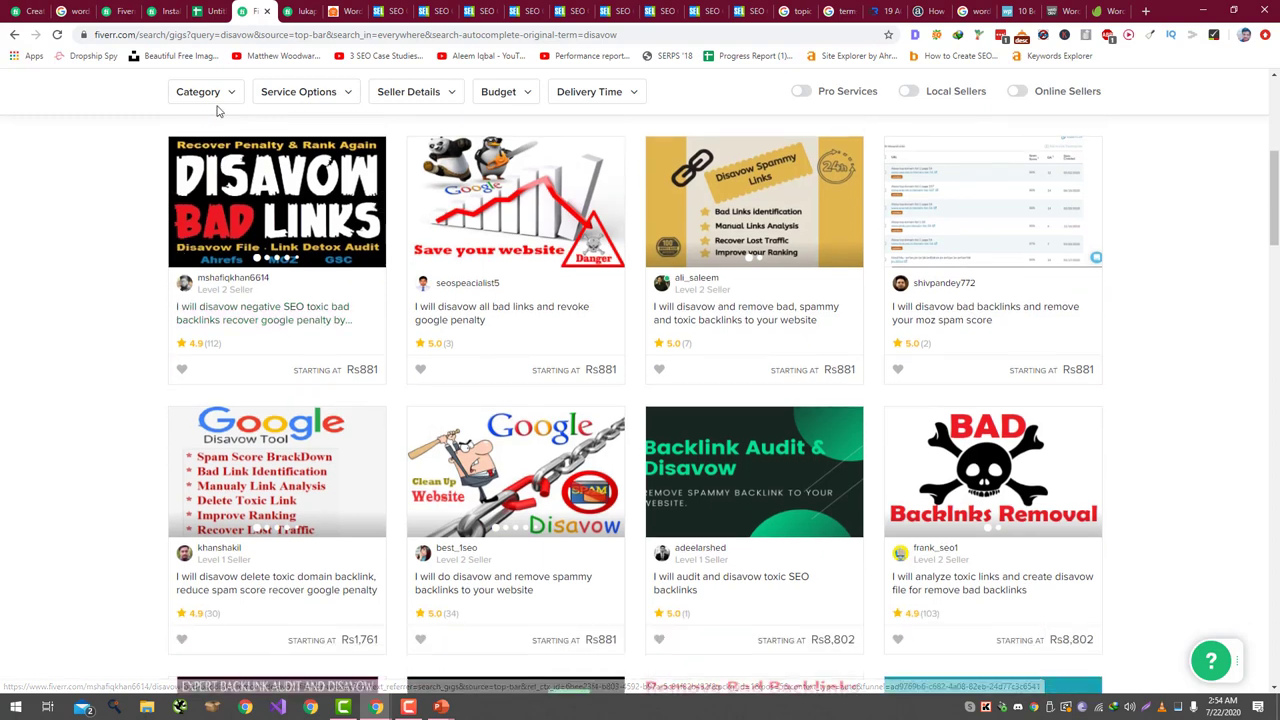
click(213, 12)
text(negative seo)
key(Return)
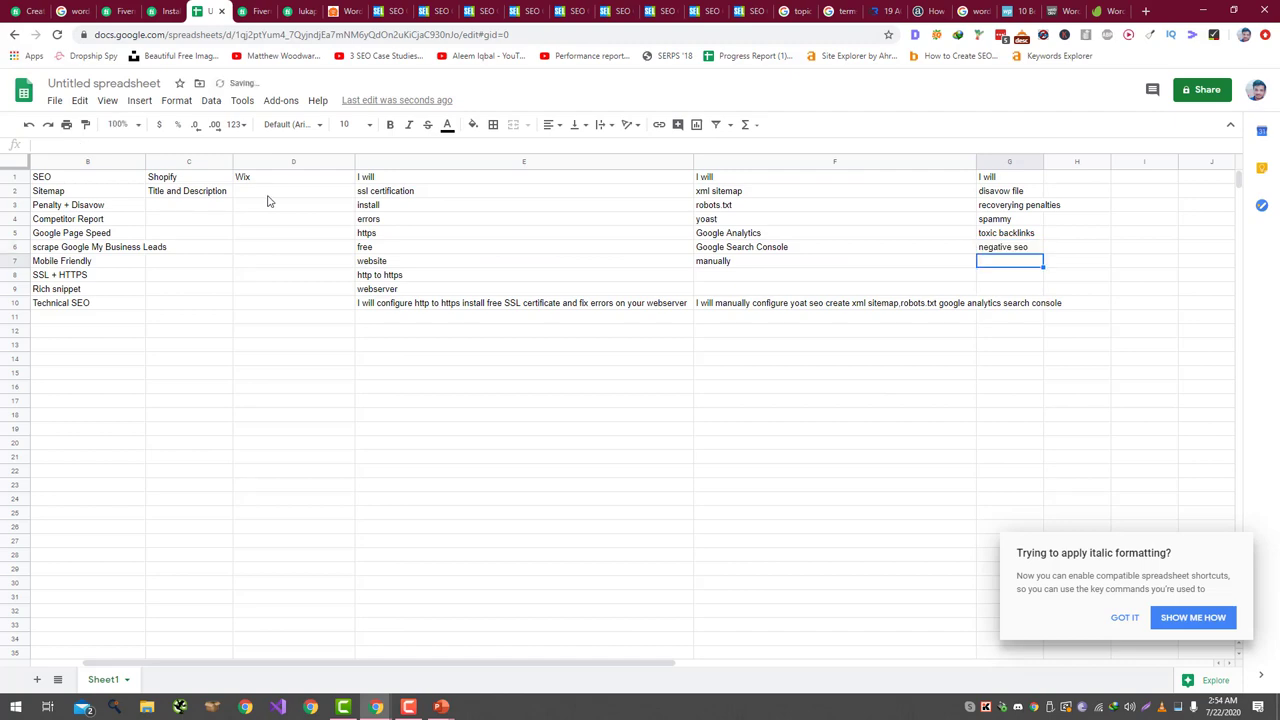
- Examine the remaining gig titles on the first page of Fiverr's disavow results for recurring keywords
click(262, 11)
scroll(107, 354, down, 2)
scroll(107, 354, down, 3)
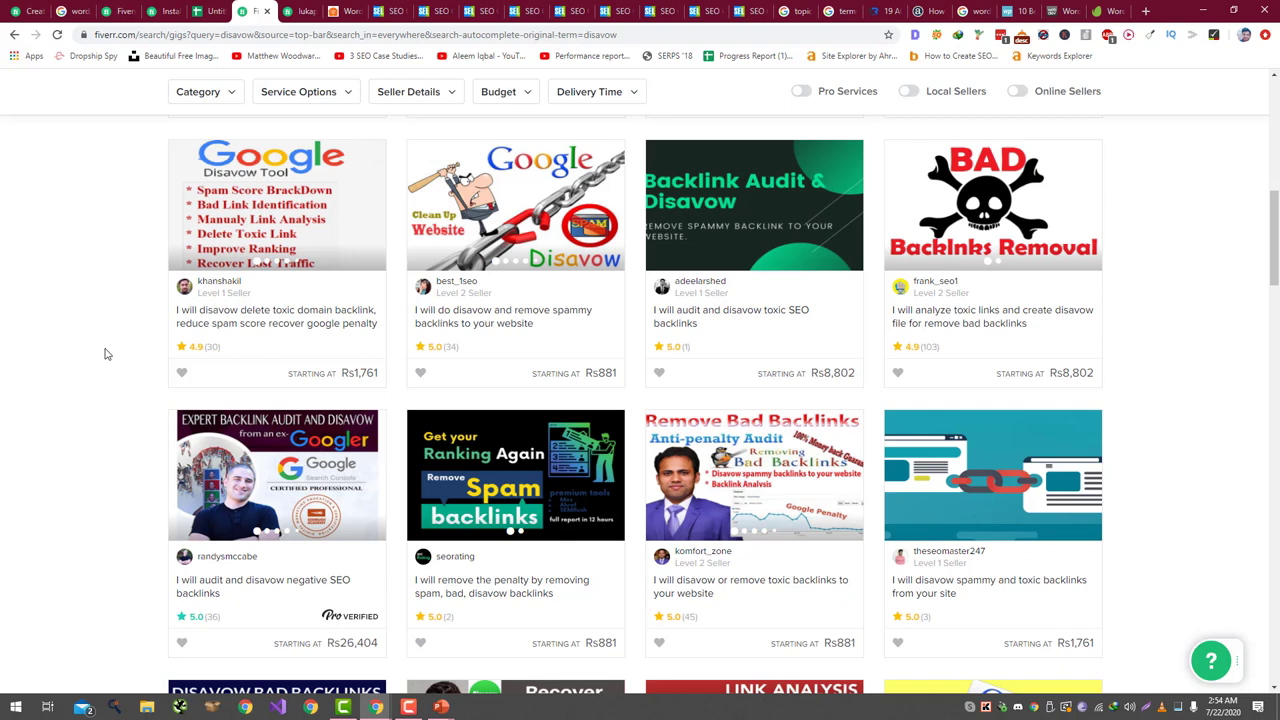
scroll(107, 354, down, 4)
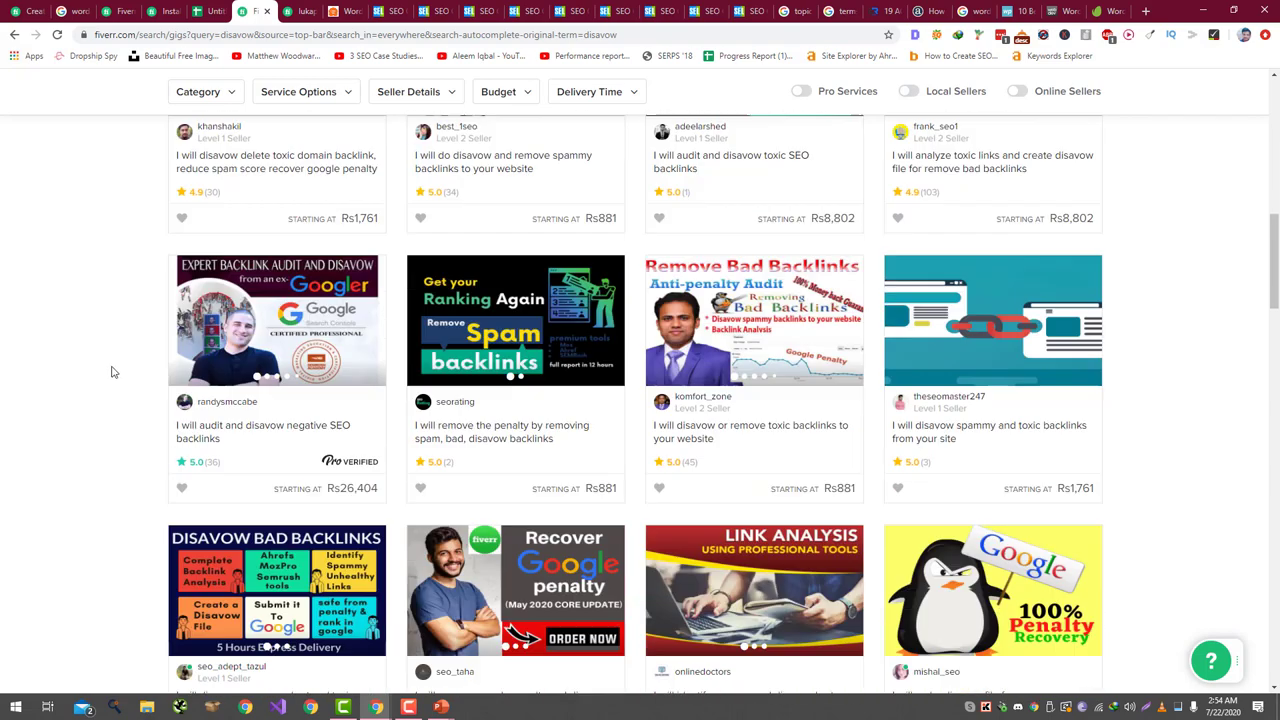
scroll(51, 420, down, 2)
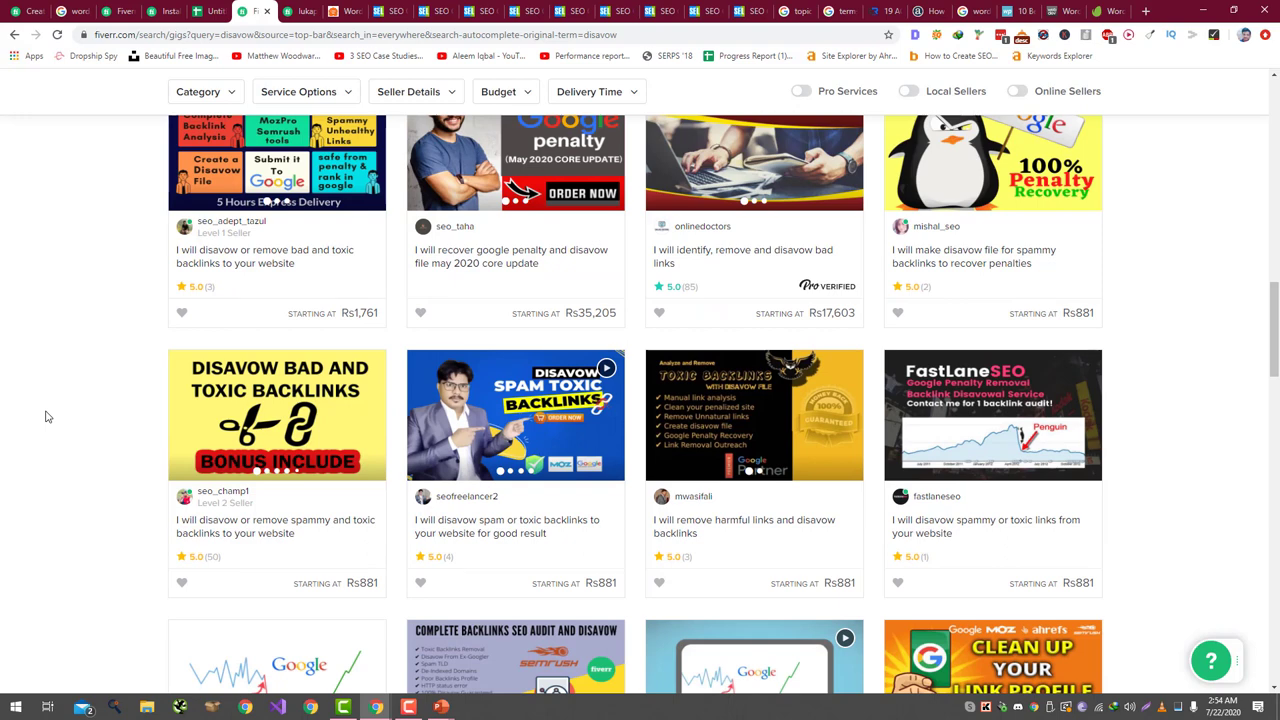
scroll(45, 417, down, 3)
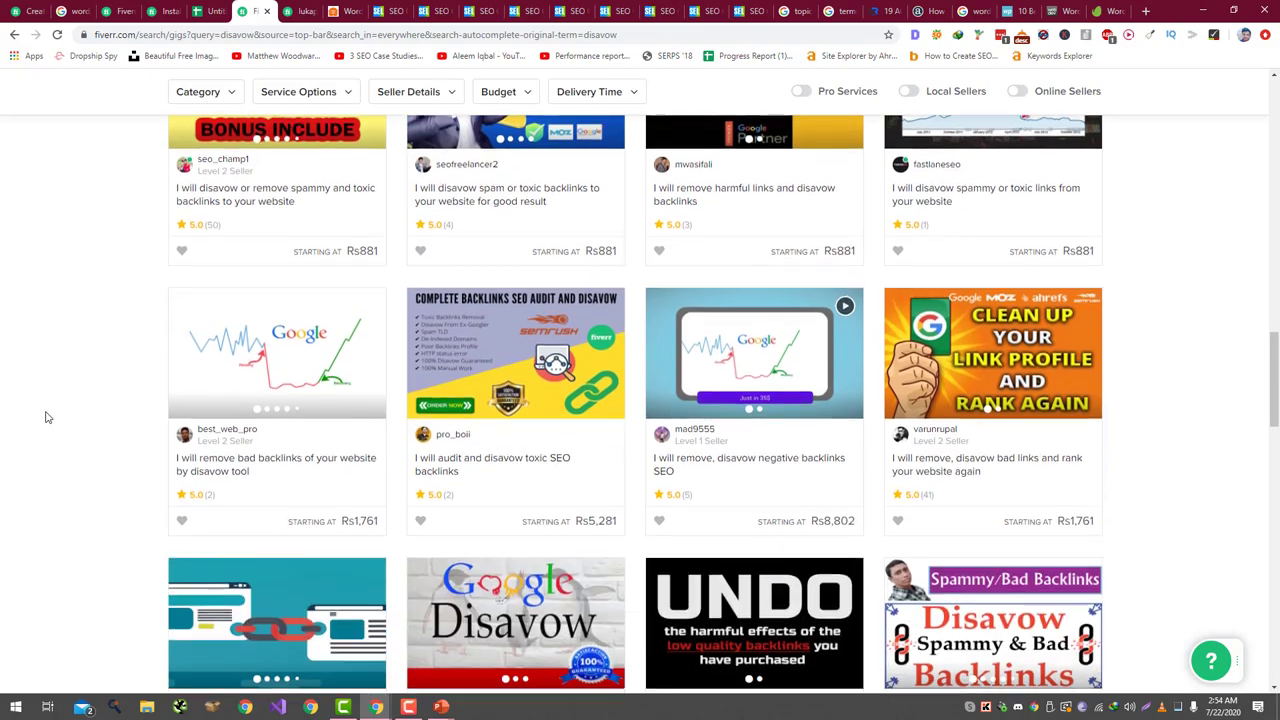
scroll(46, 418, down, 4)
scroll(46, 418, down, 6)
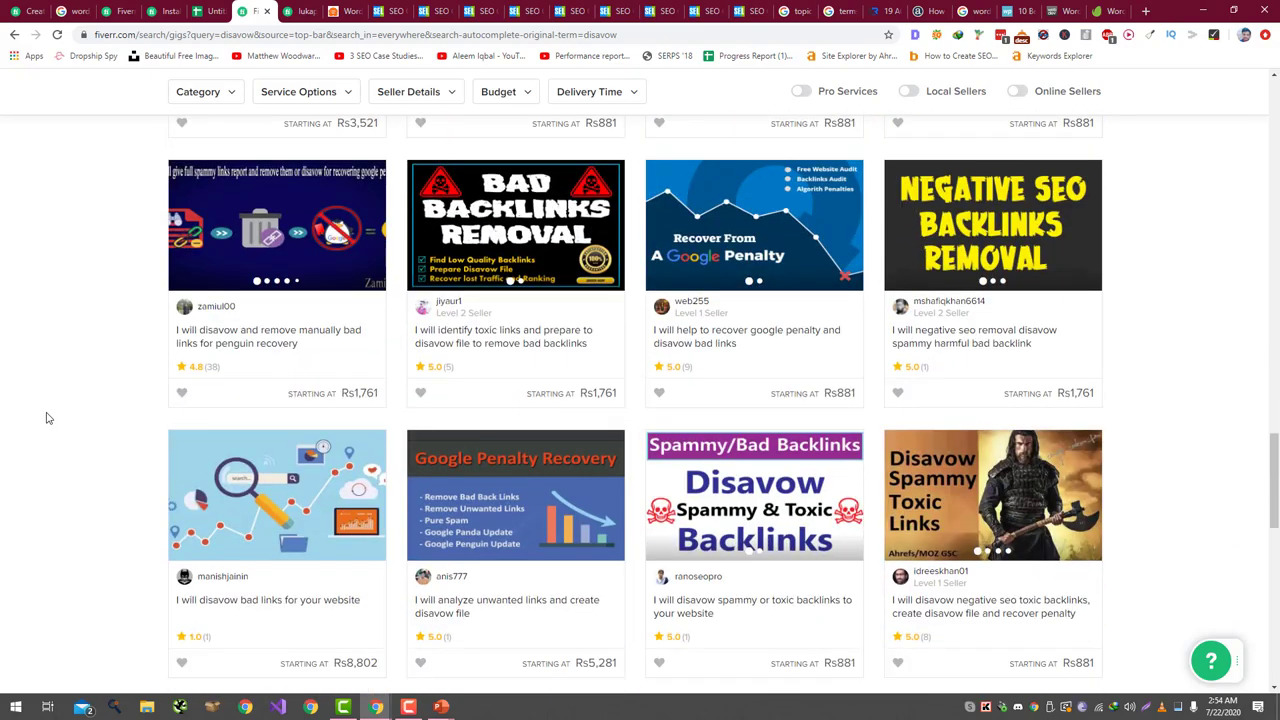
scroll(46, 418, down, 4)
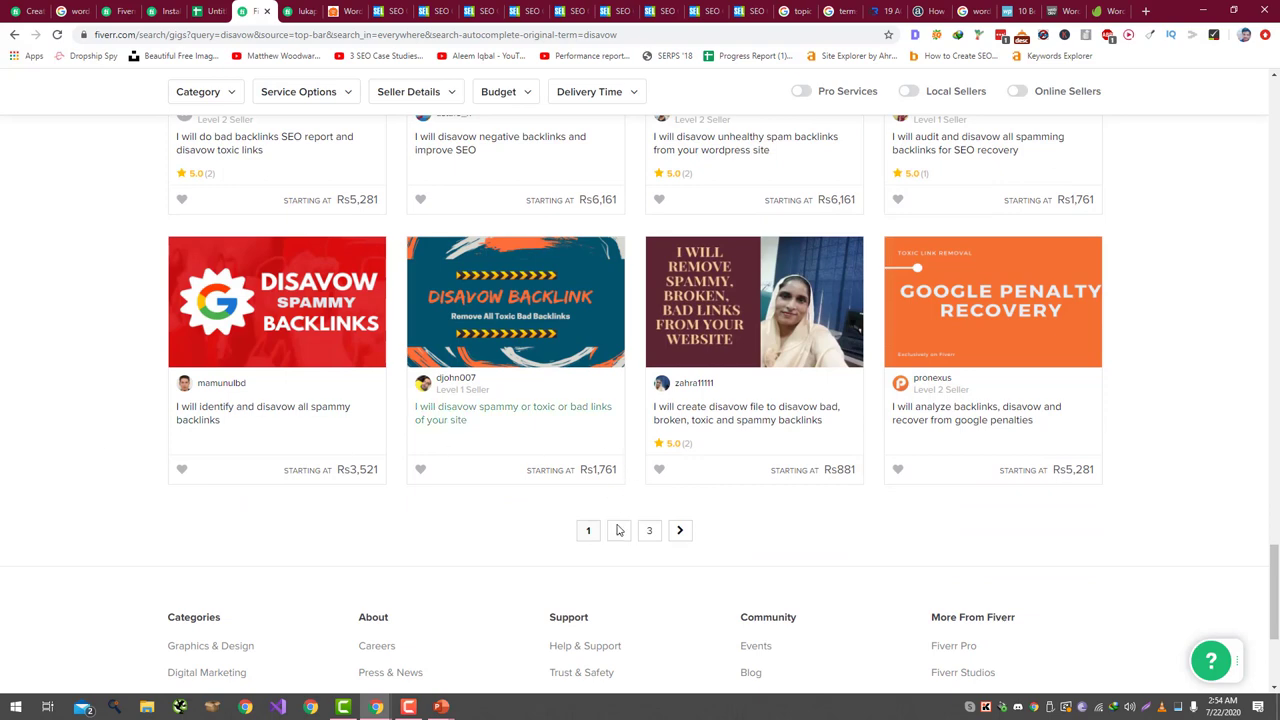
- Look through the gig titles on the second page of Fiverr's disavow results for further keywords
click(617, 531)
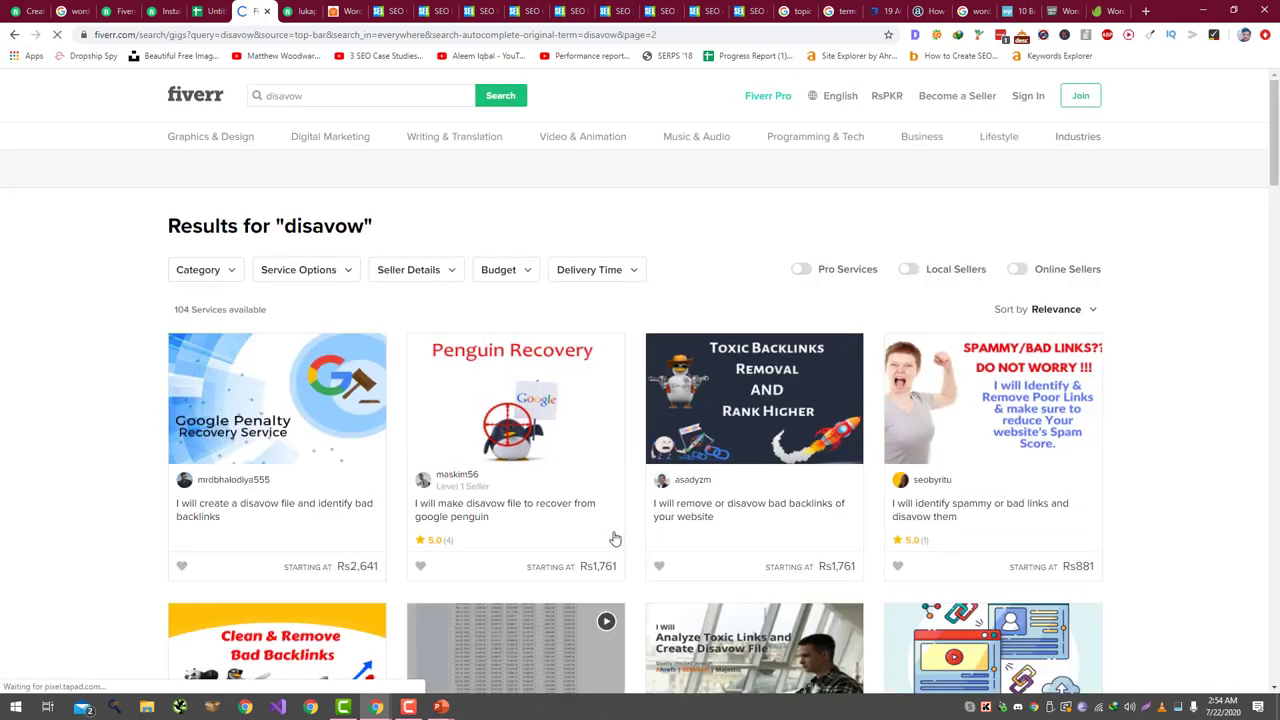
scroll(615, 539, down, 8)
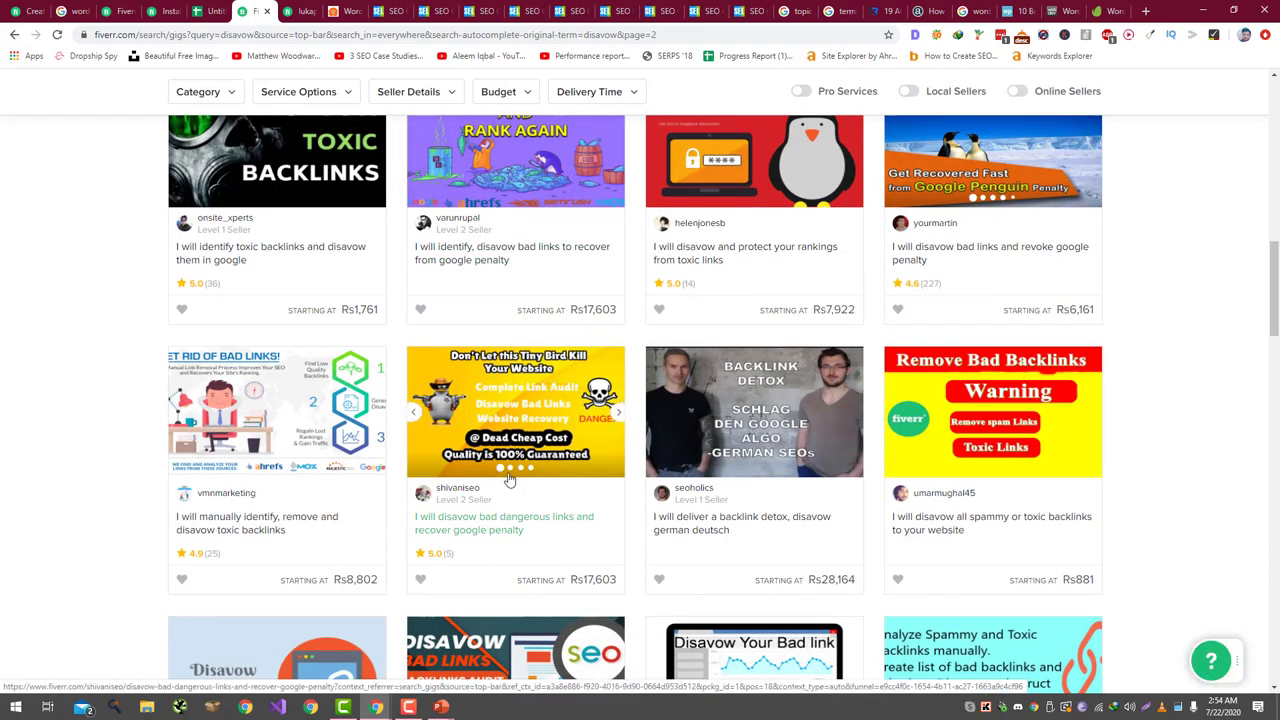
scroll(509, 480, down, 2)
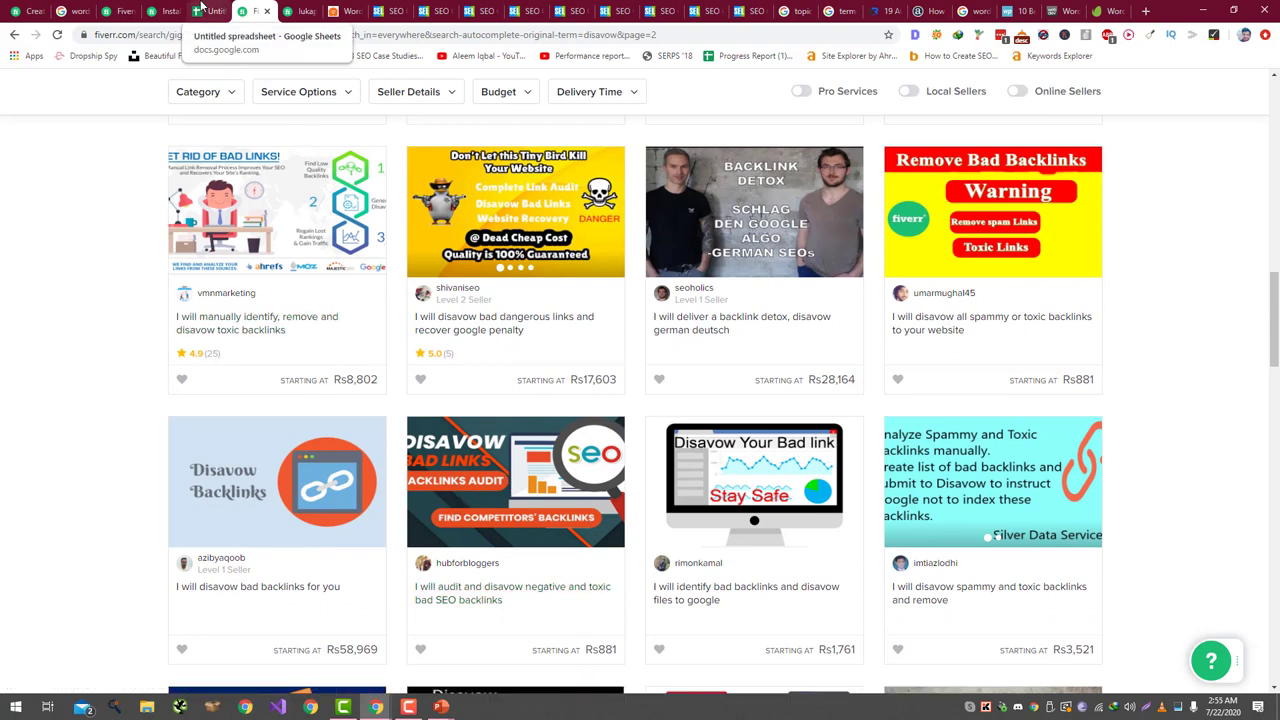
- Return to the keyword spreadsheet and widen column G enough to hold a full gig title in row 10
click(201, 9)
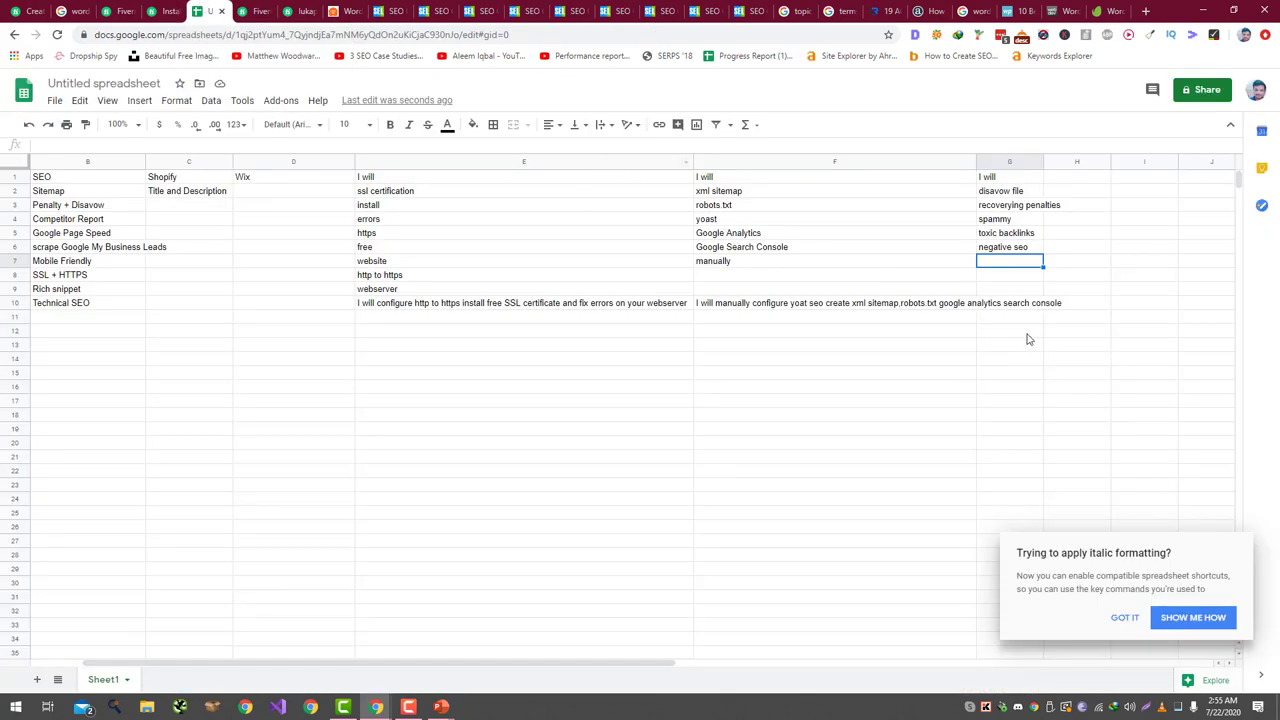
drag(976, 161, 1072, 161)
drag(614, 668, 801, 676)
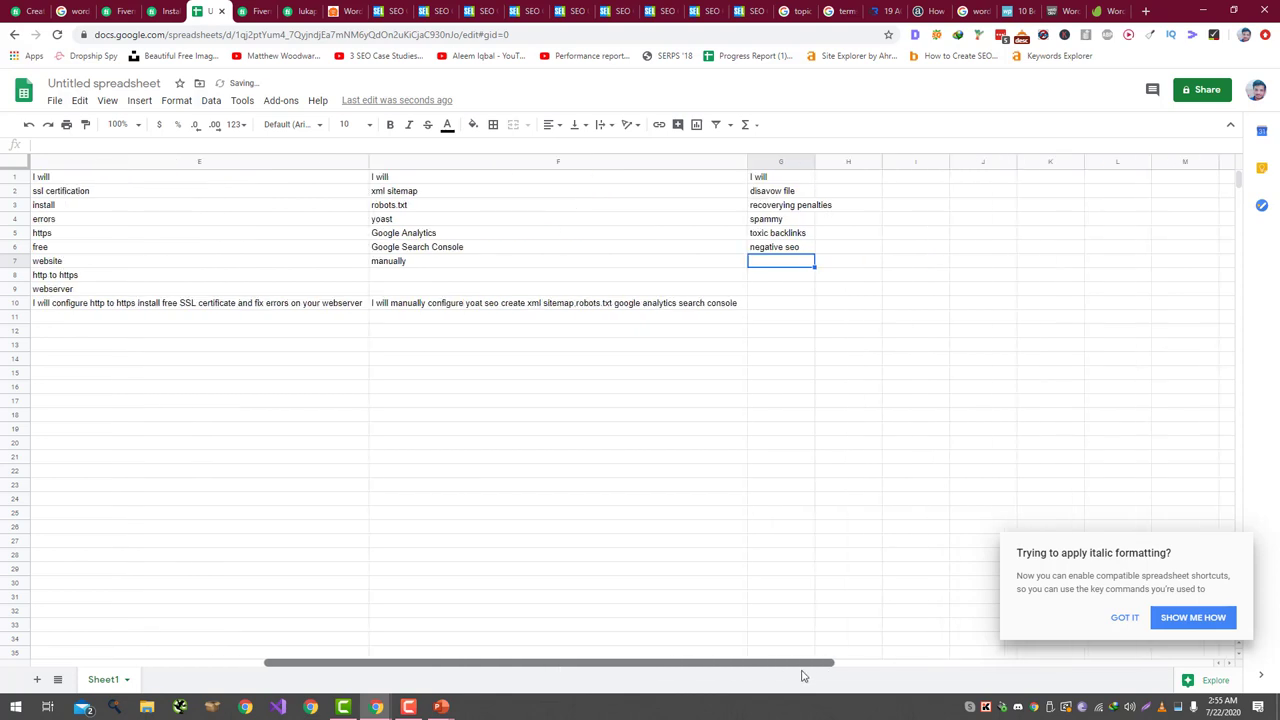
right_click(810, 162)
click(780, 304)
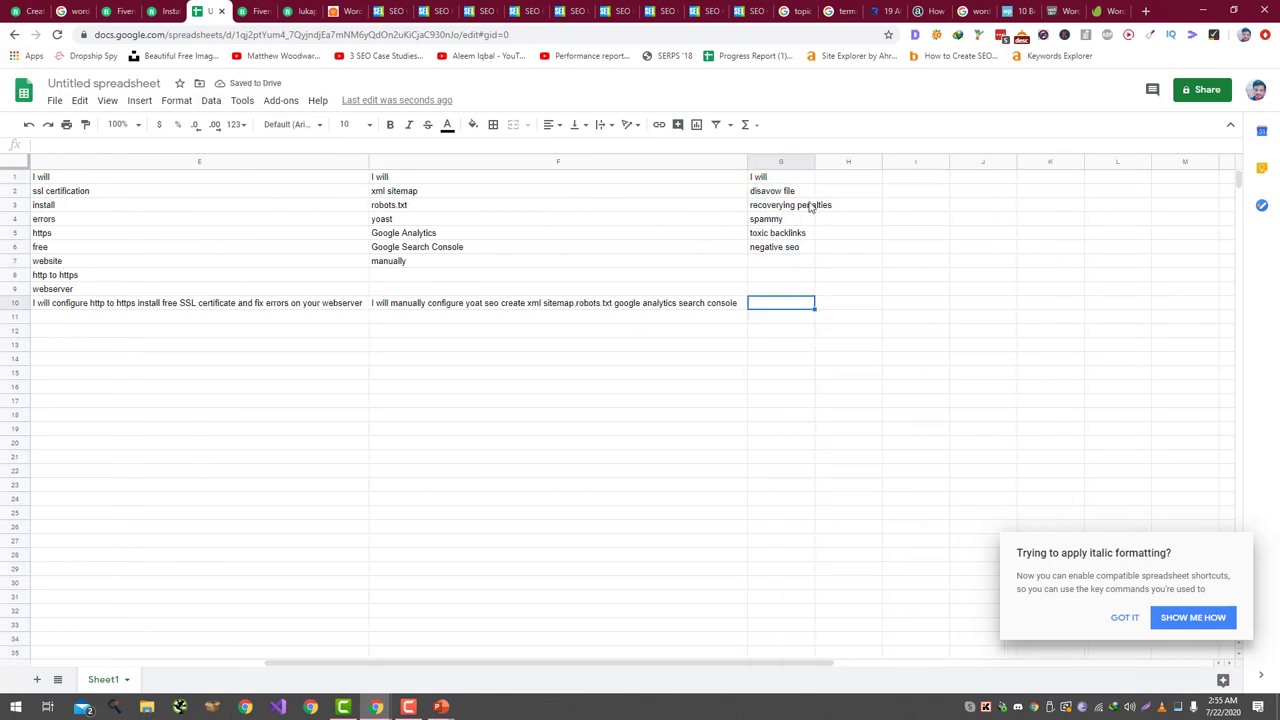
drag(815, 165, 1183, 172)
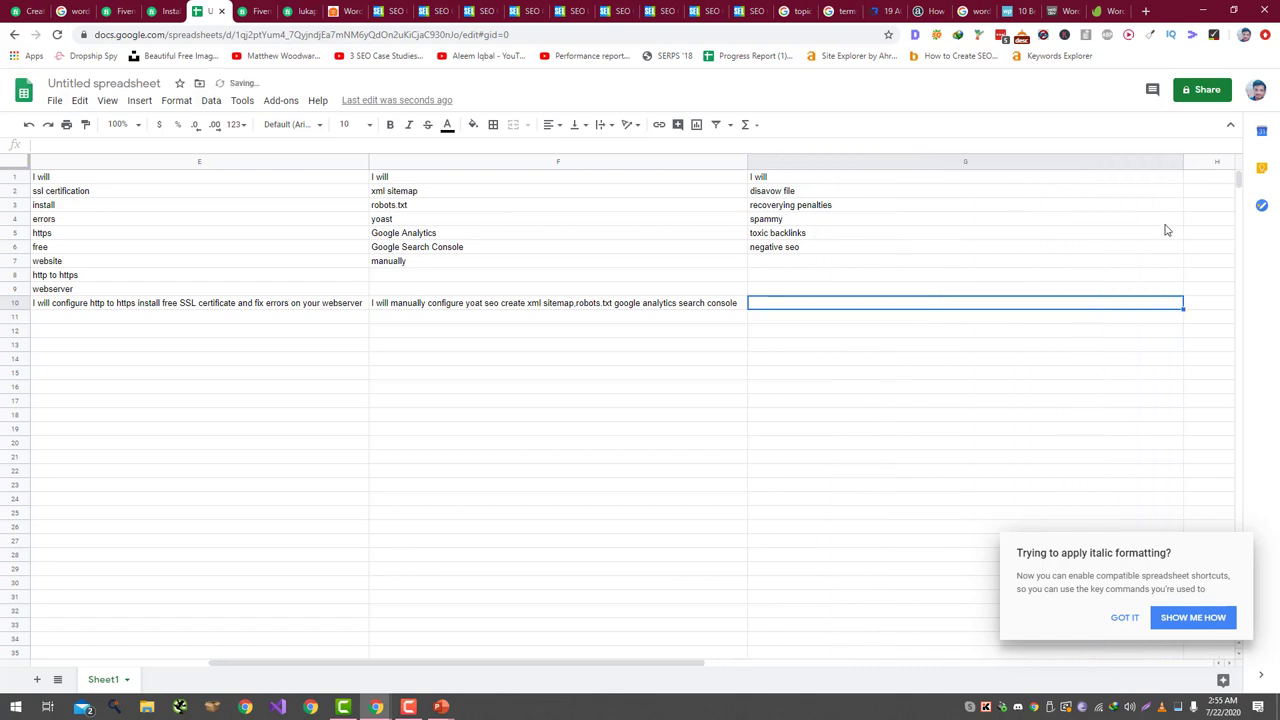
- Enter the gig title "I will manually create disavow file with spammy toxic and negative seo to recovery penalties" in cell G10
text(I wil)
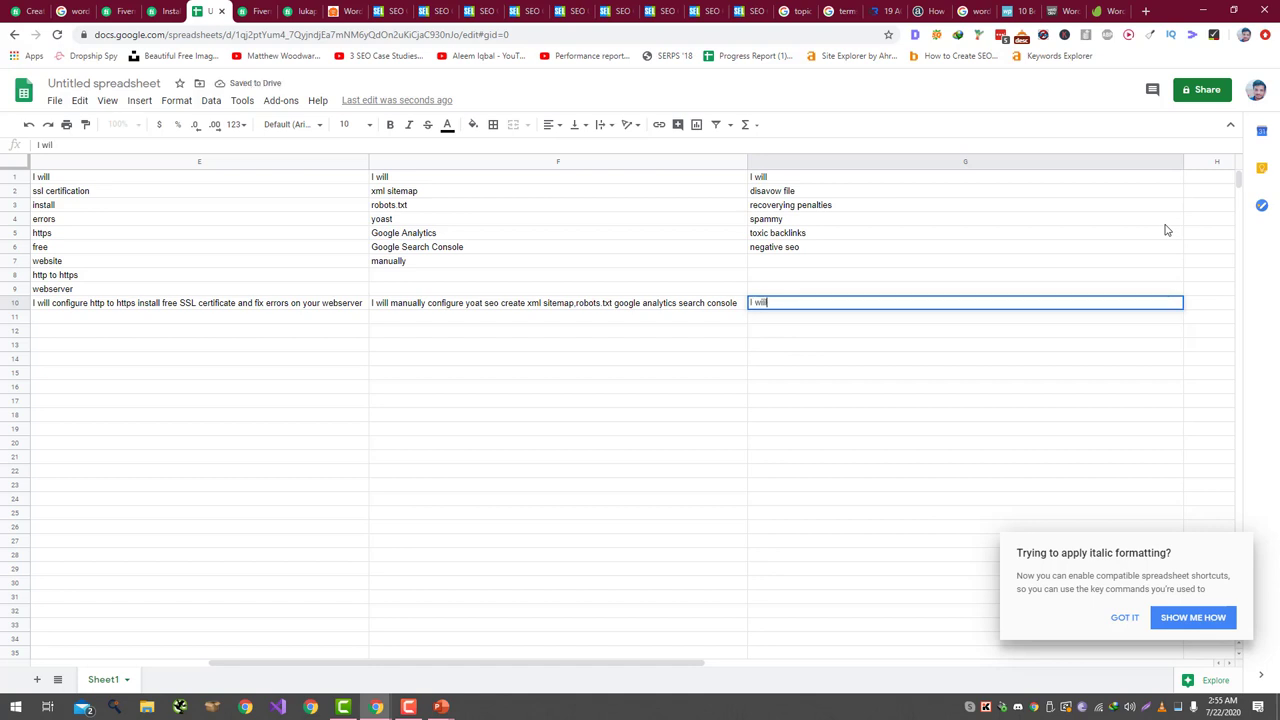
text(l manually create)
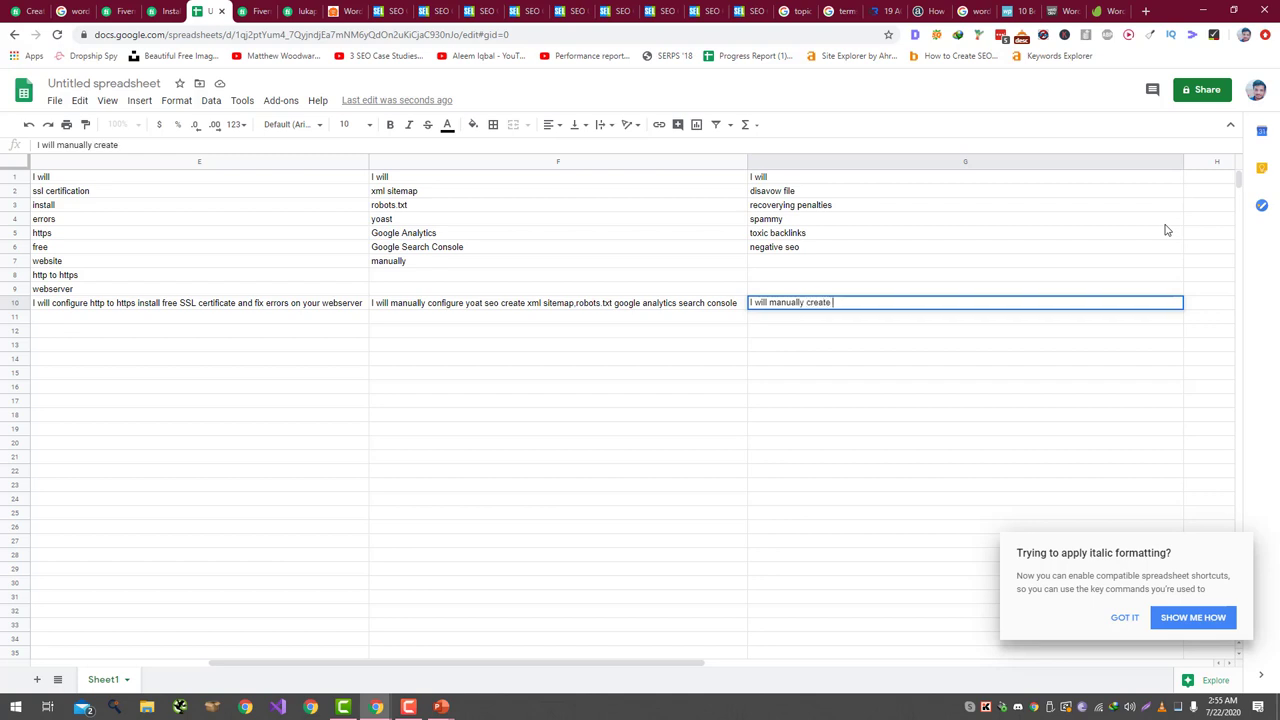
text(disavow file)
text(with spammy )
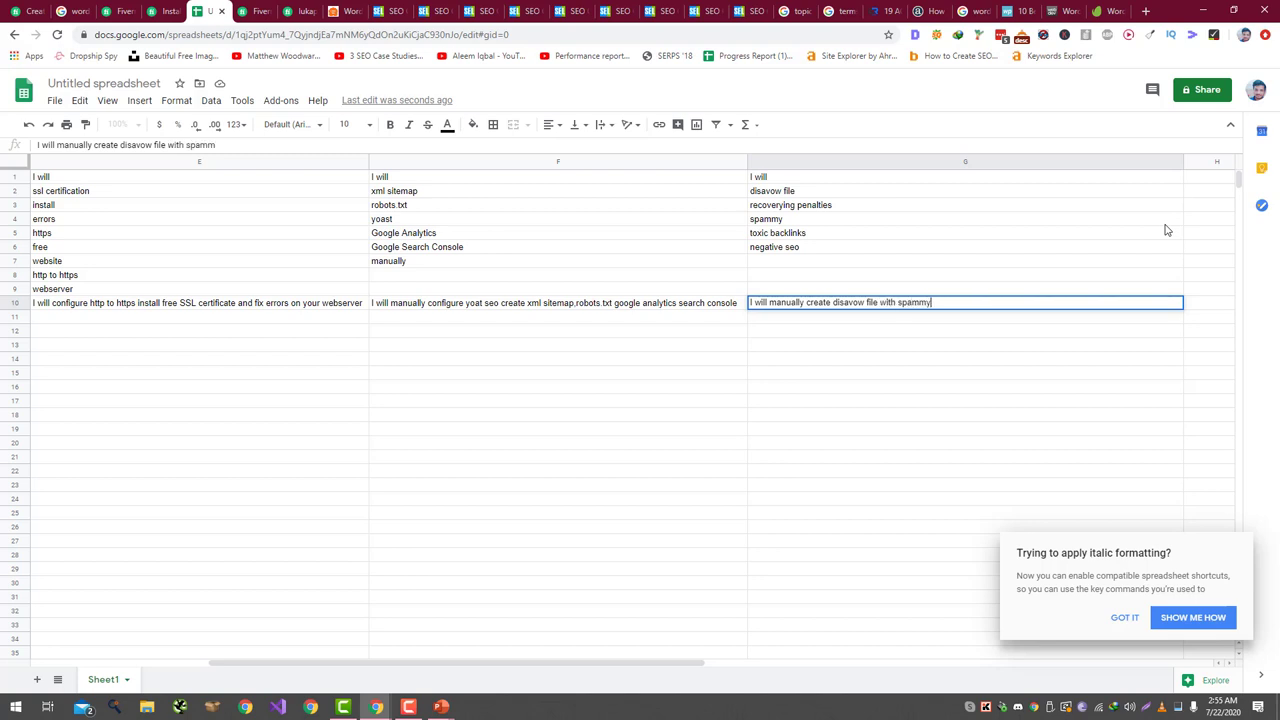
text(toxic and negative seo)
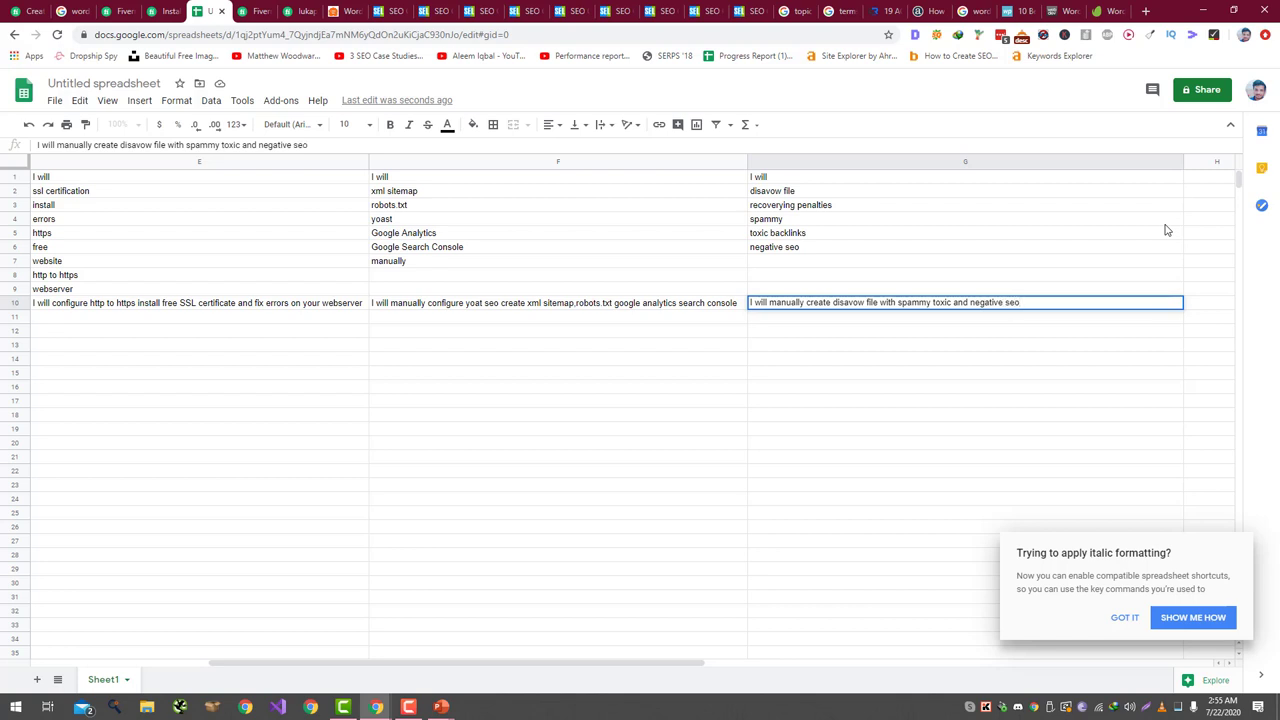
text( to recovery penalties)
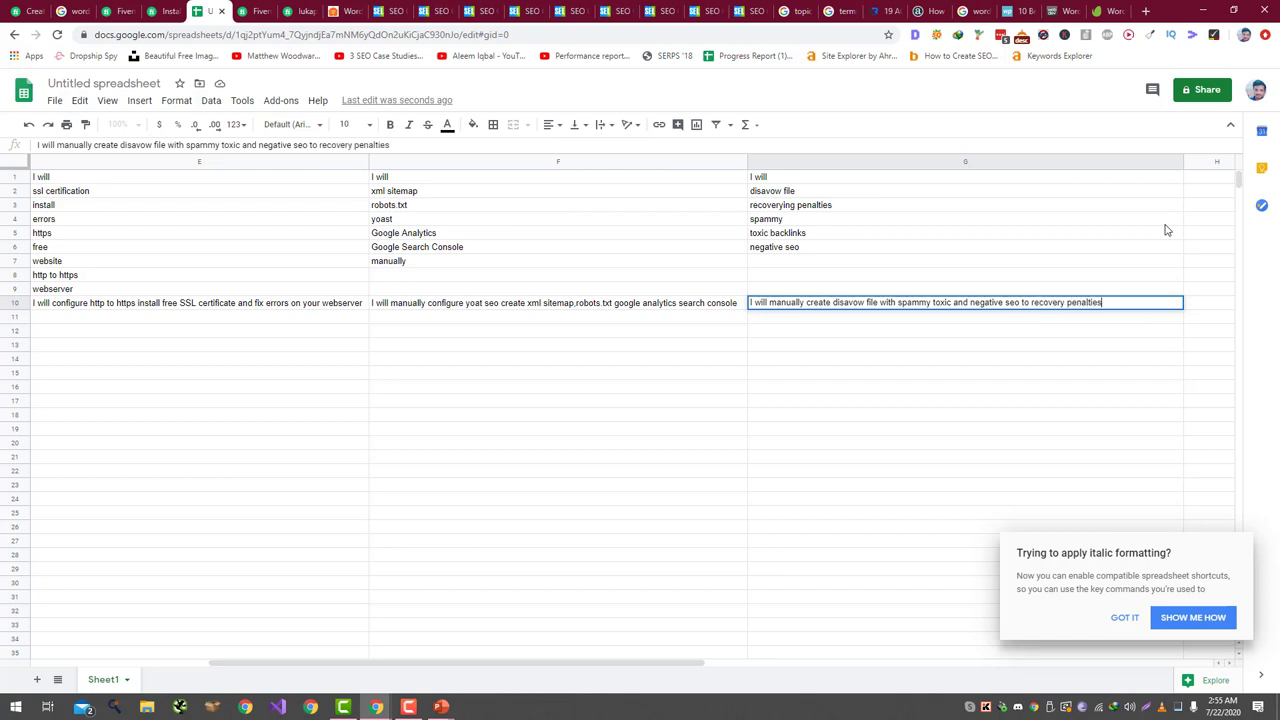
key(Return)
click(858, 306)
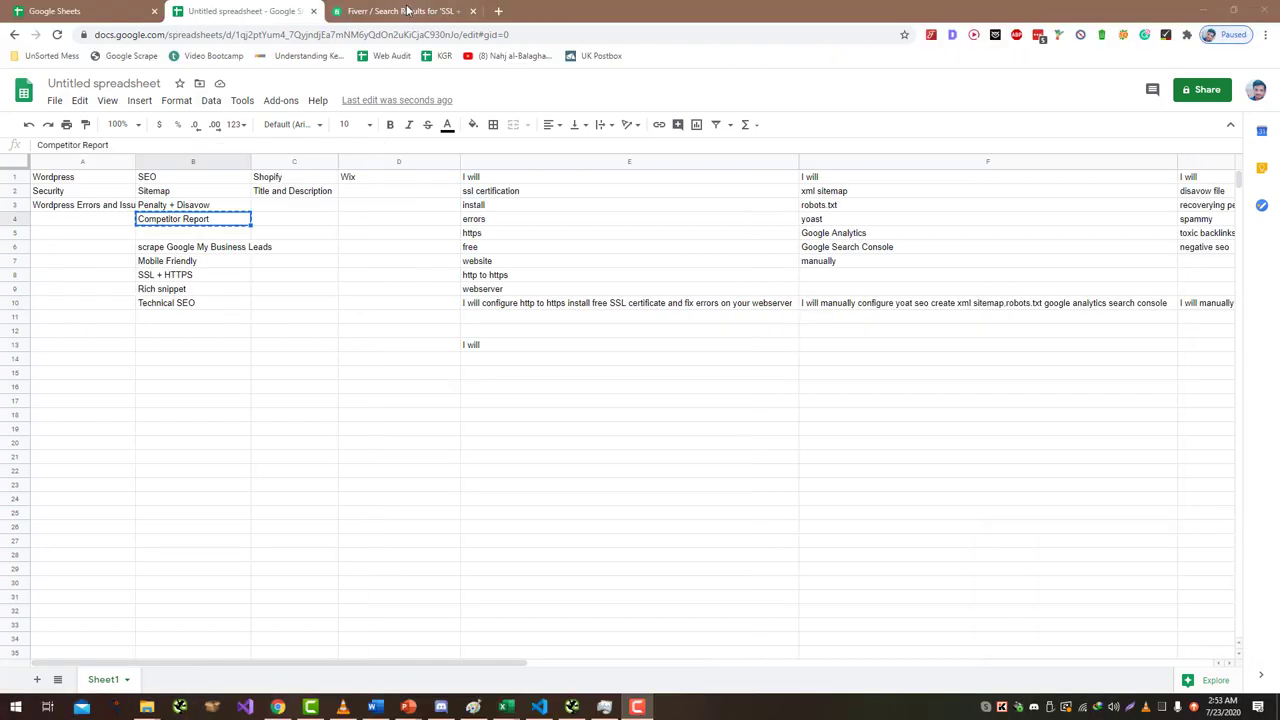
- Search Fiverr for "Competitor Report" gigs
click(400, 11)
triple_click(326, 95)
text(Competitor Report)
key(Return)
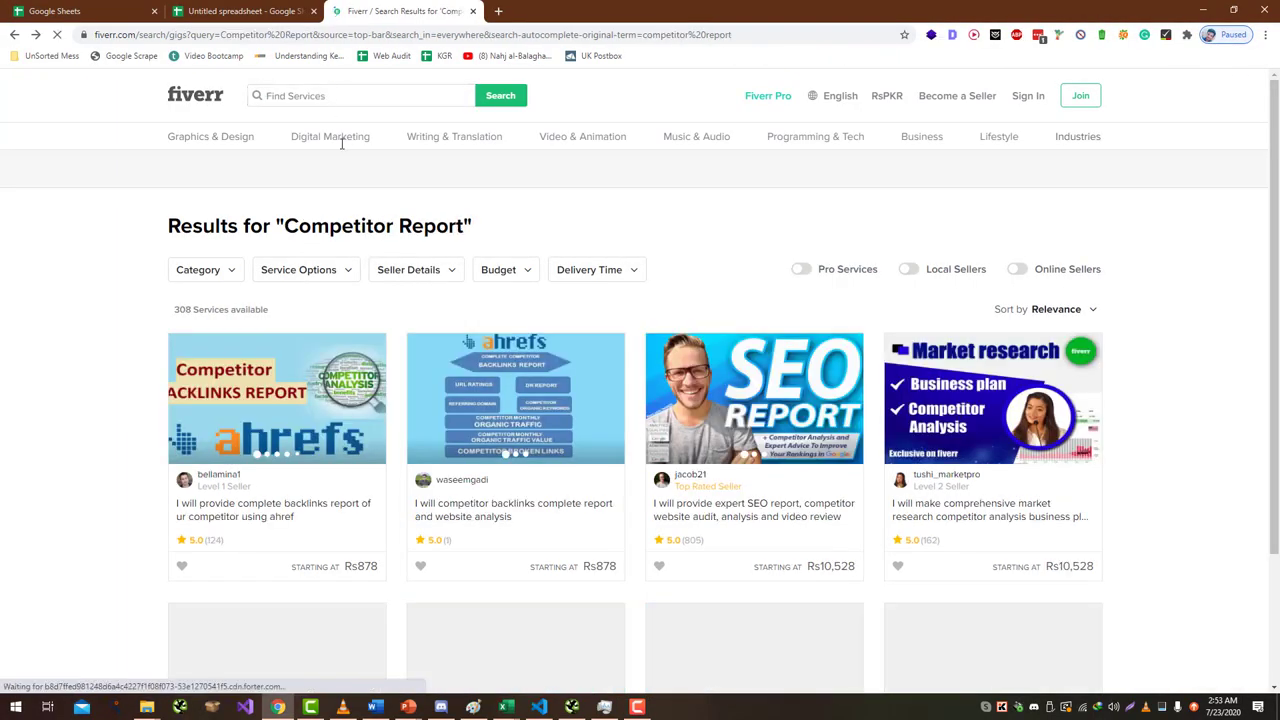
- Review the first rows of competitor report gigs and open the comprehensive market research competitor analysis gig in a separate tab
scroll(365, 170, down, 1)
scroll(365, 170, down, 1)
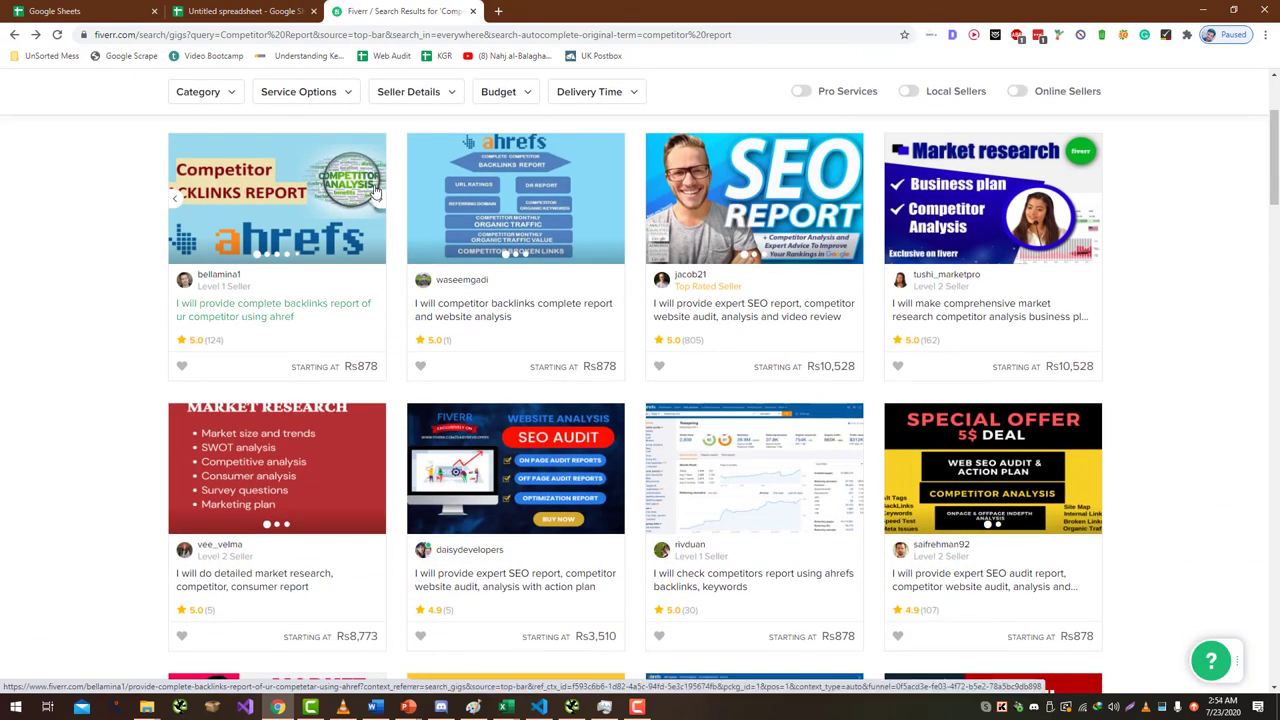
middle_click(1010, 325)
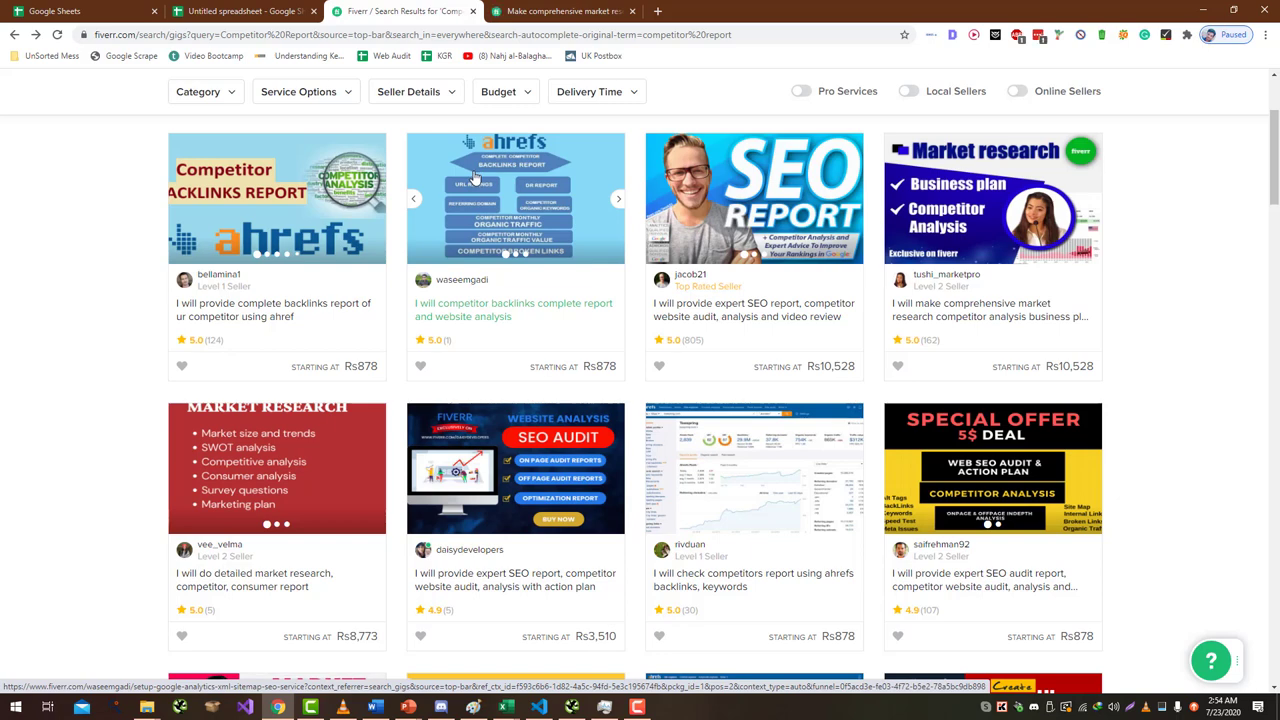
scroll(472, 177, up, 1)
scroll(476, 175, down, 1)
scroll(476, 170, down, 1)
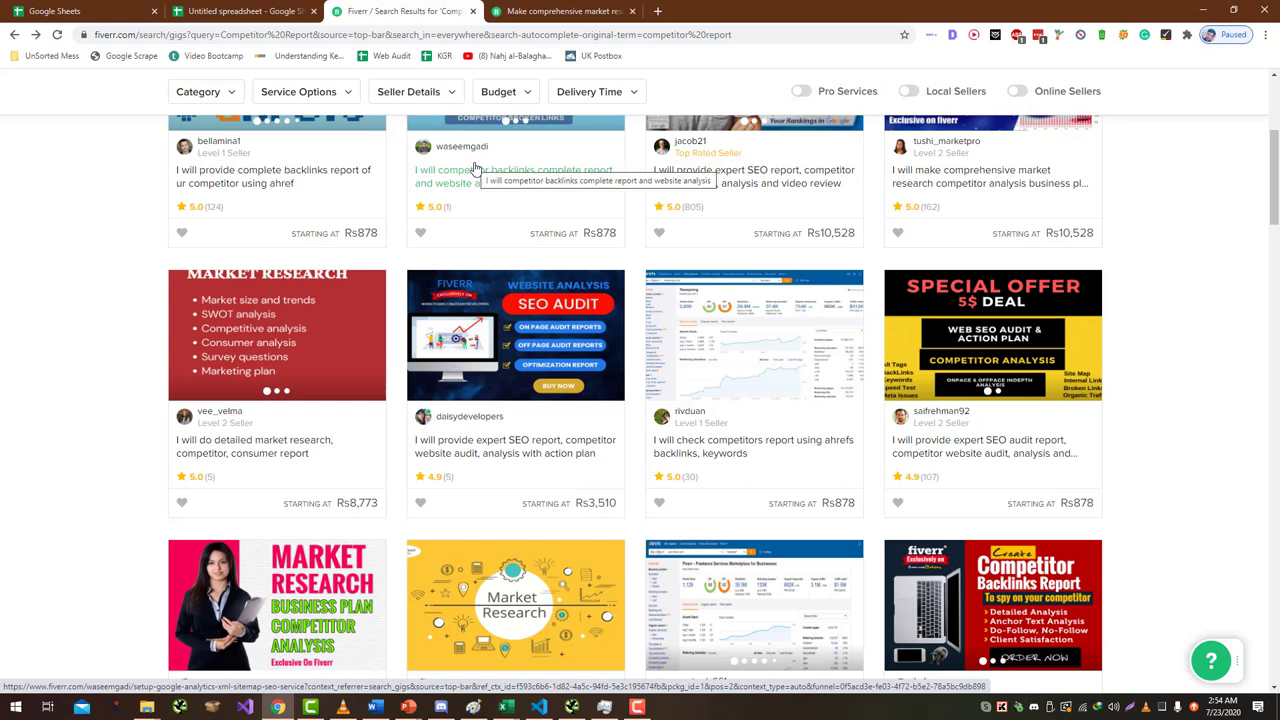
- Read the market research gig's page from its title and packages through its description, services and tags
click(538, 10)
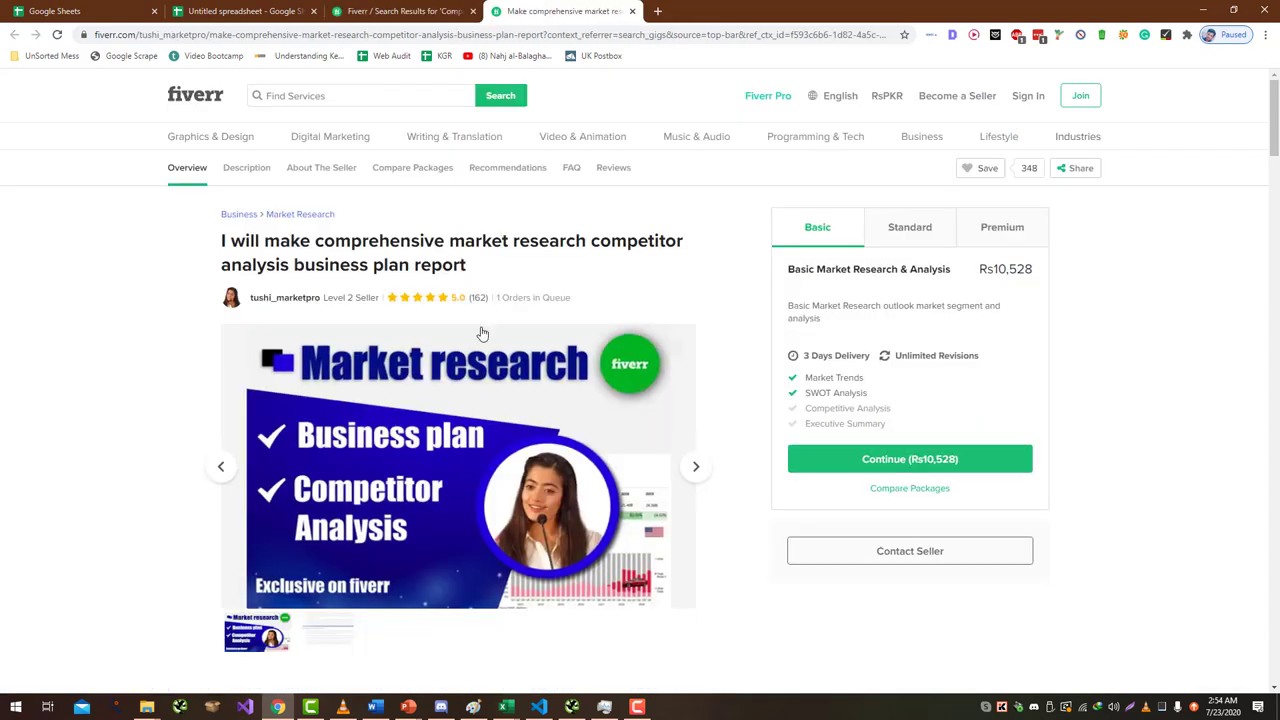
scroll(522, 292, down, 3)
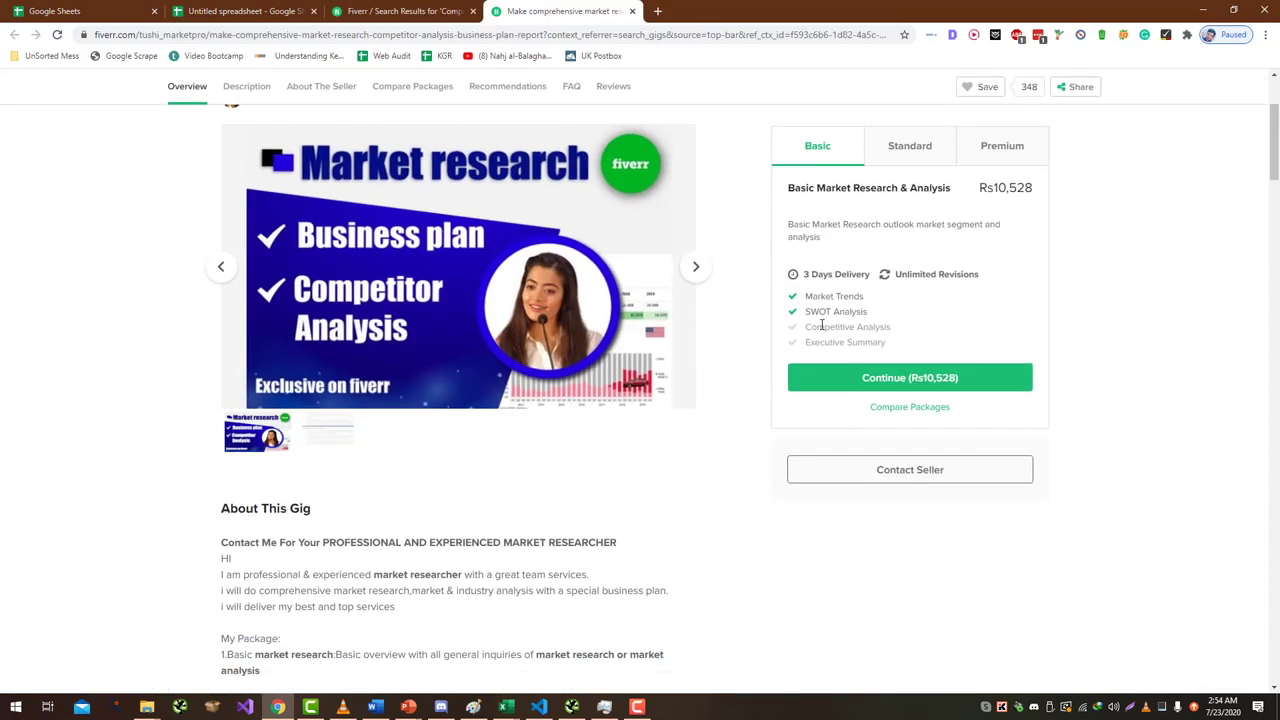
scroll(822, 326, down, 2)
scroll(822, 326, down, 1)
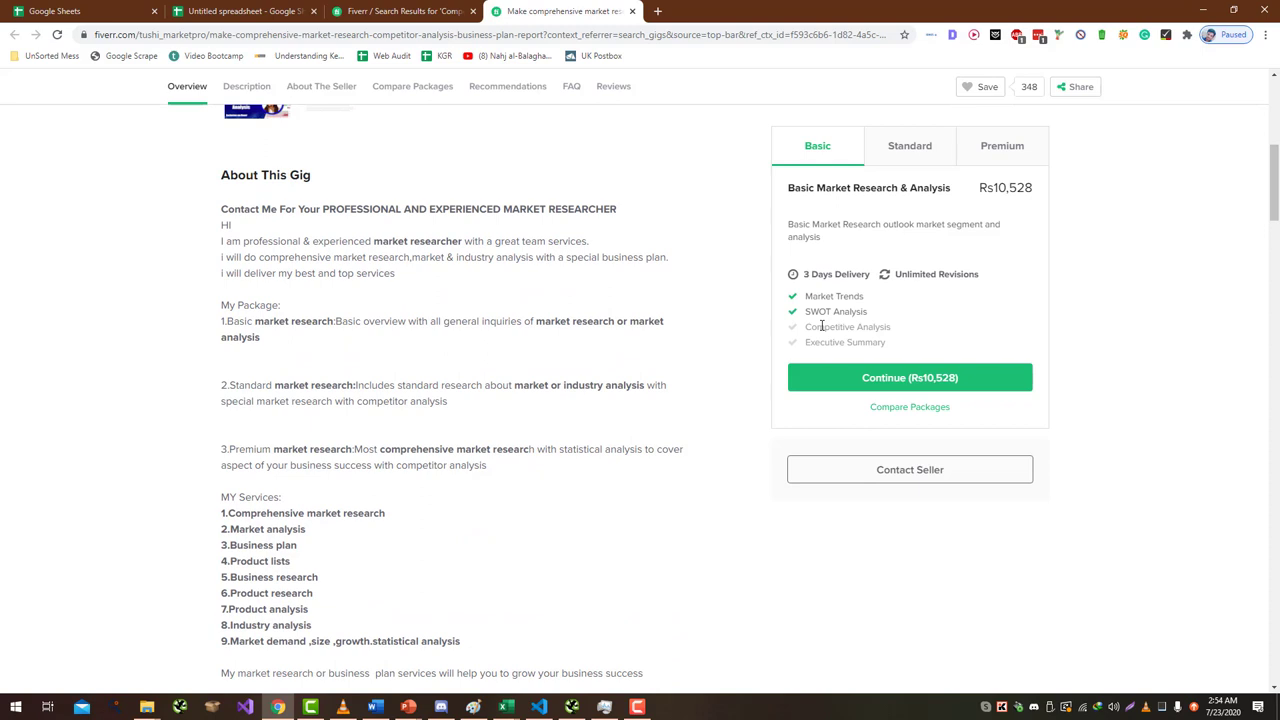
scroll(822, 326, down, 1)
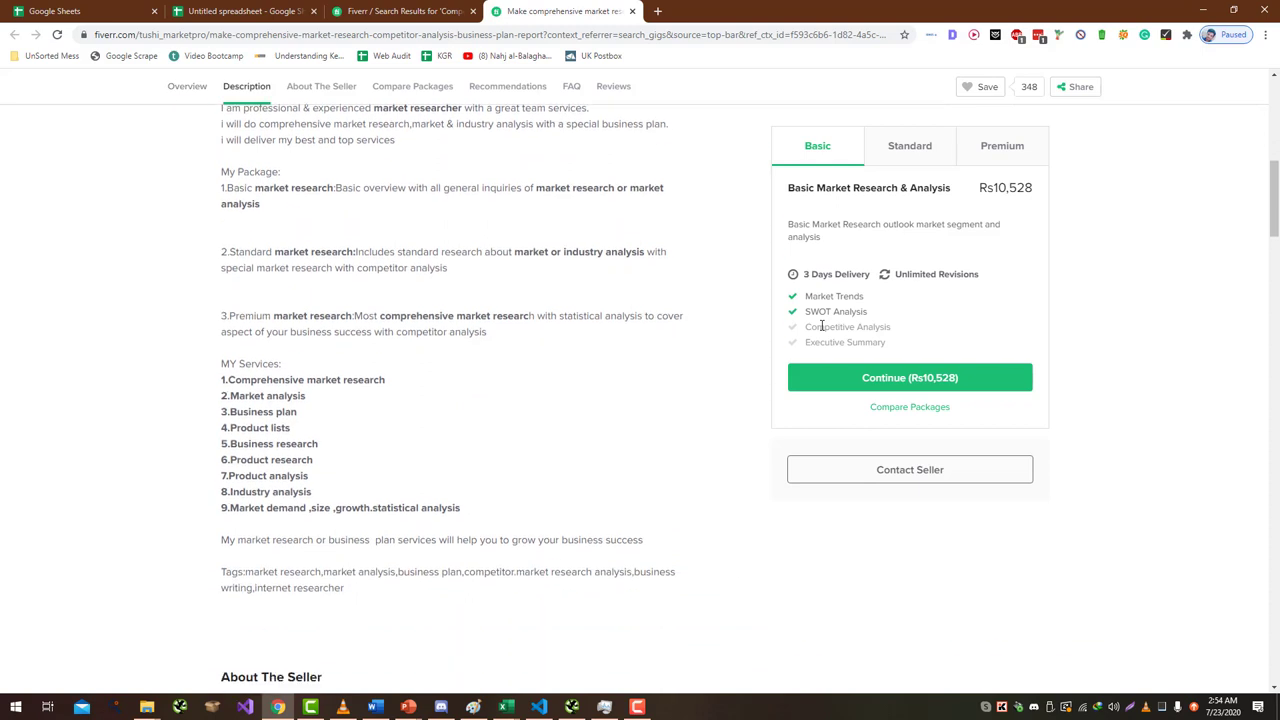
scroll(822, 326, down, 1)
scroll(822, 326, down, 3)
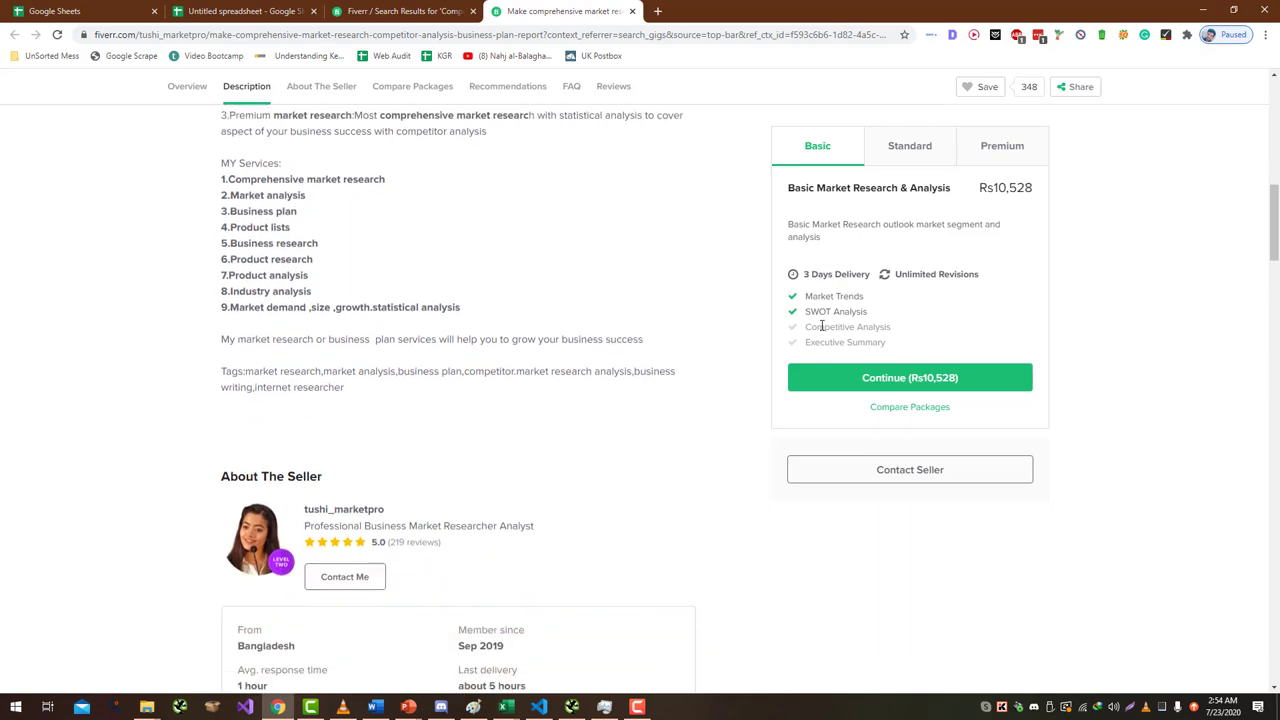
- Return to the Fiverr results and shorten the search text to "Competitor" to view the suggested service terms
click(410, 12)
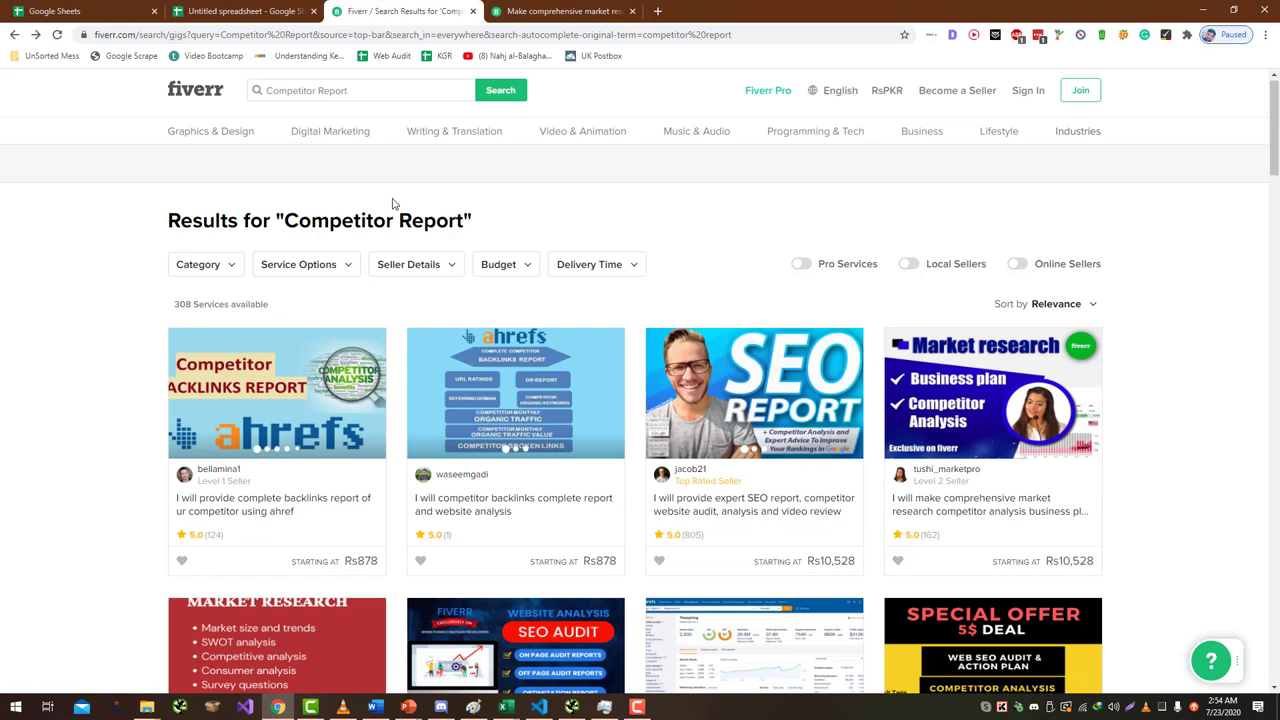
scroll(392, 204, up, 4)
click(392, 98)
key(BackSpace)
key(BackSpace)
key(BackSpace)
key(BackSpace)
key(BackSpace)
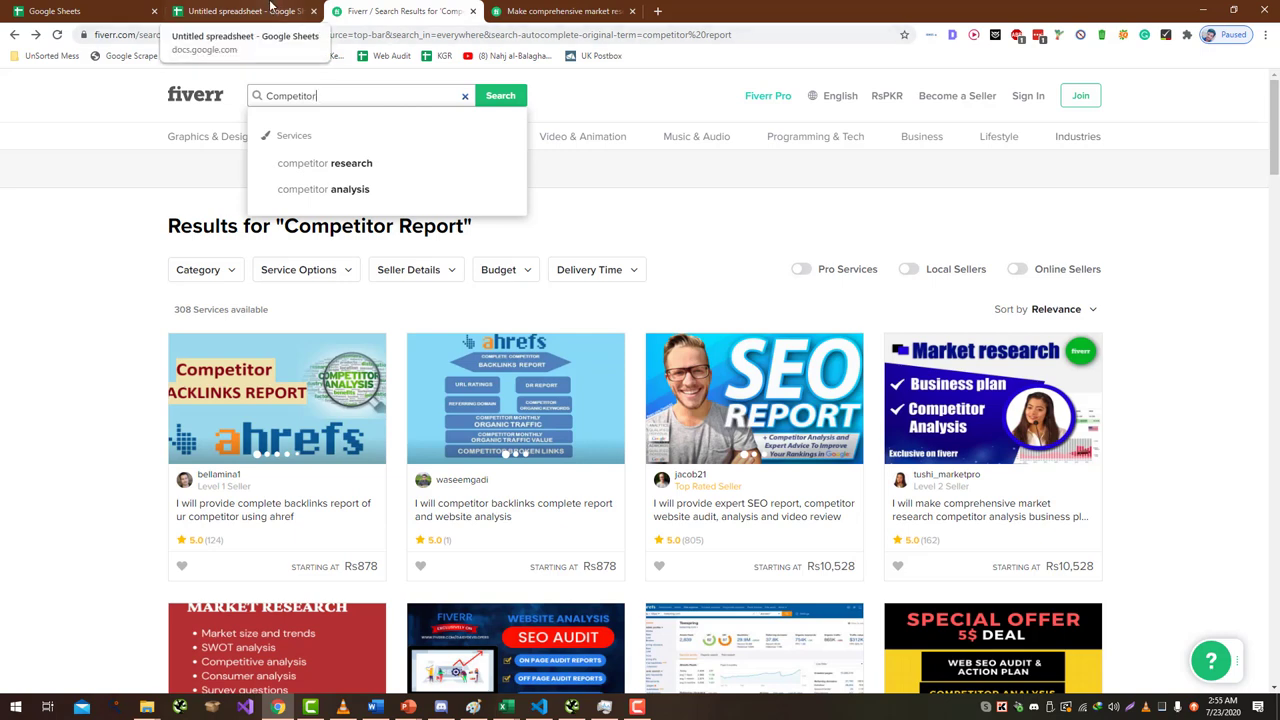
- Enter the title keywords "provide" in E14 and "complete" in E15 of the spreadsheet, checking the Fiverr results
click(270, 7)
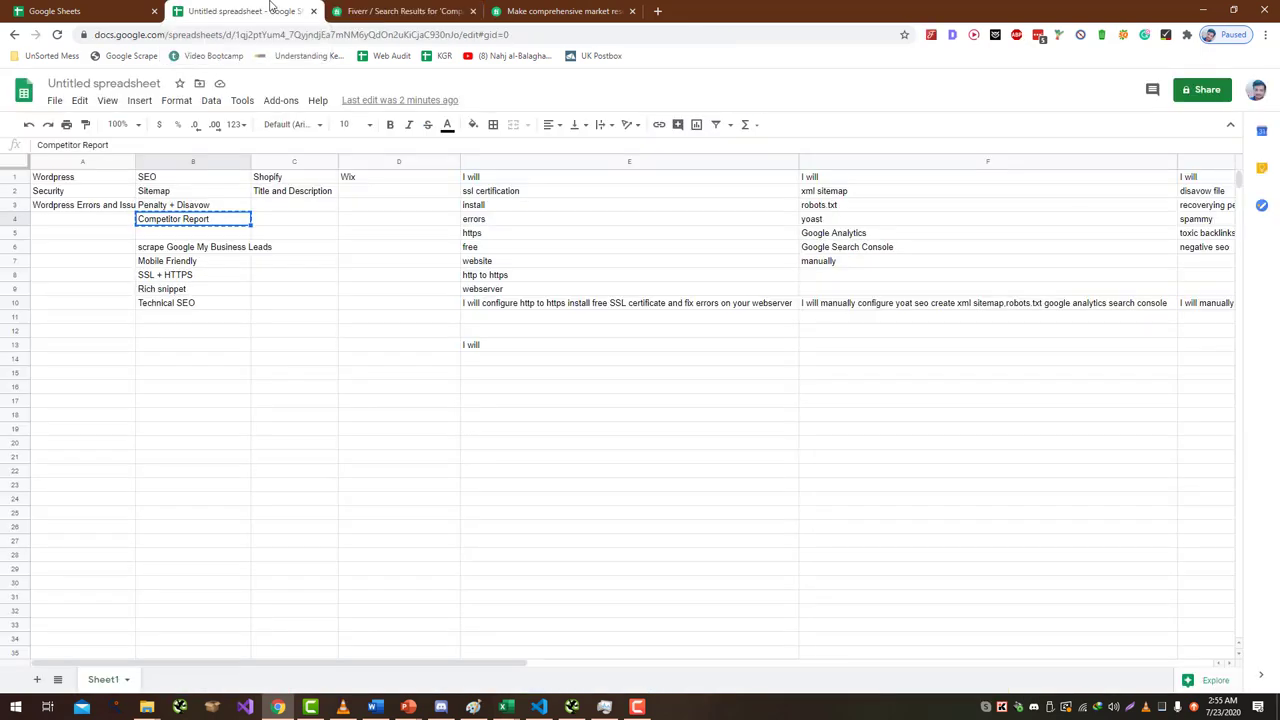
click(568, 359)
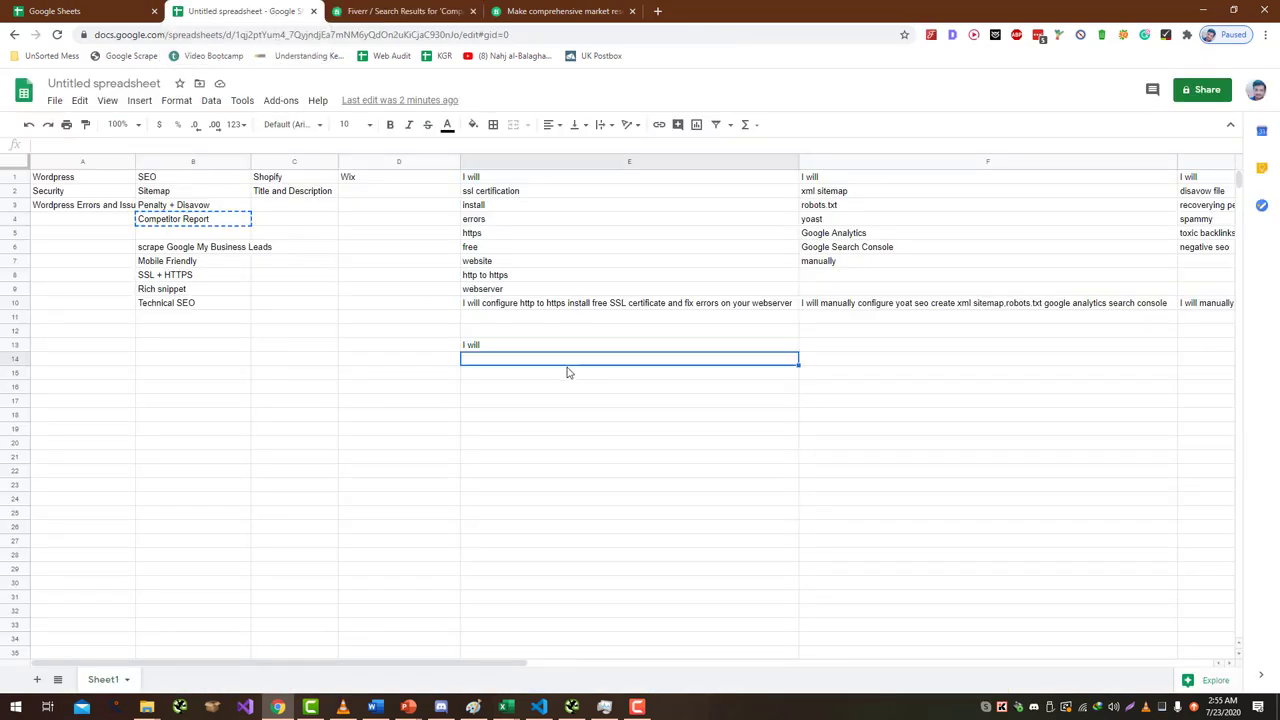
click(405, 10)
click(271, 7)
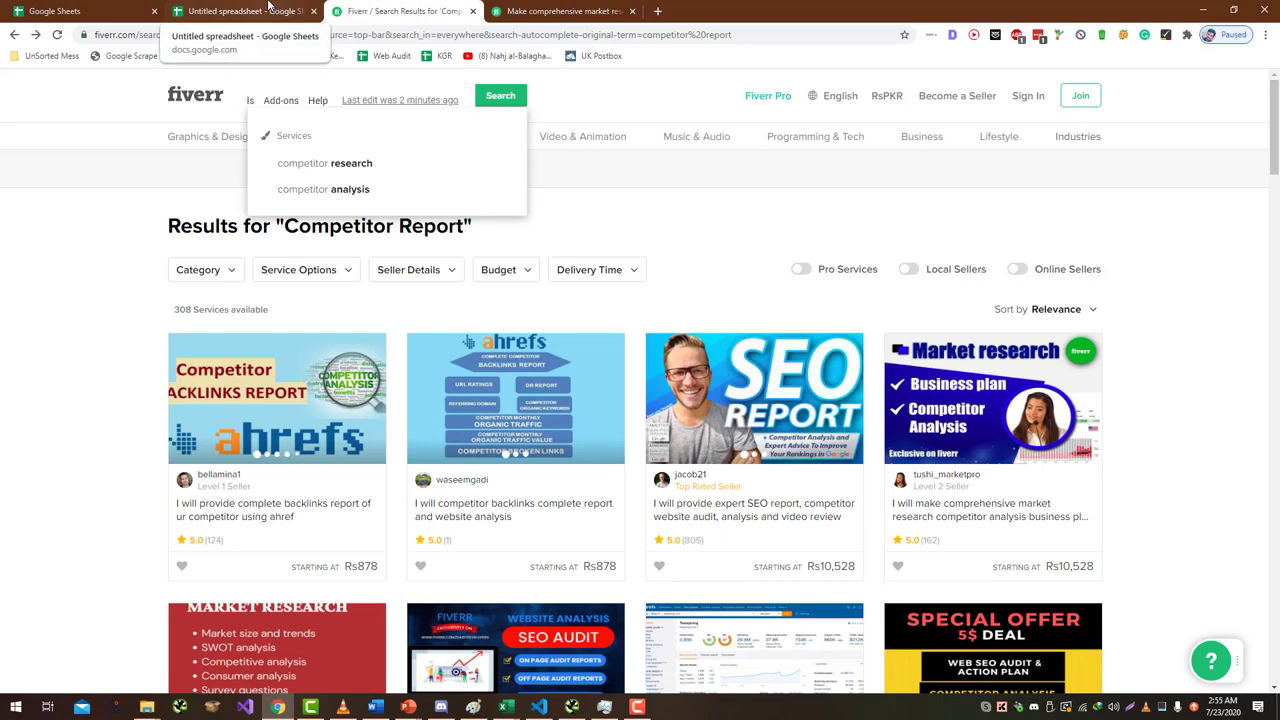
text(provide)
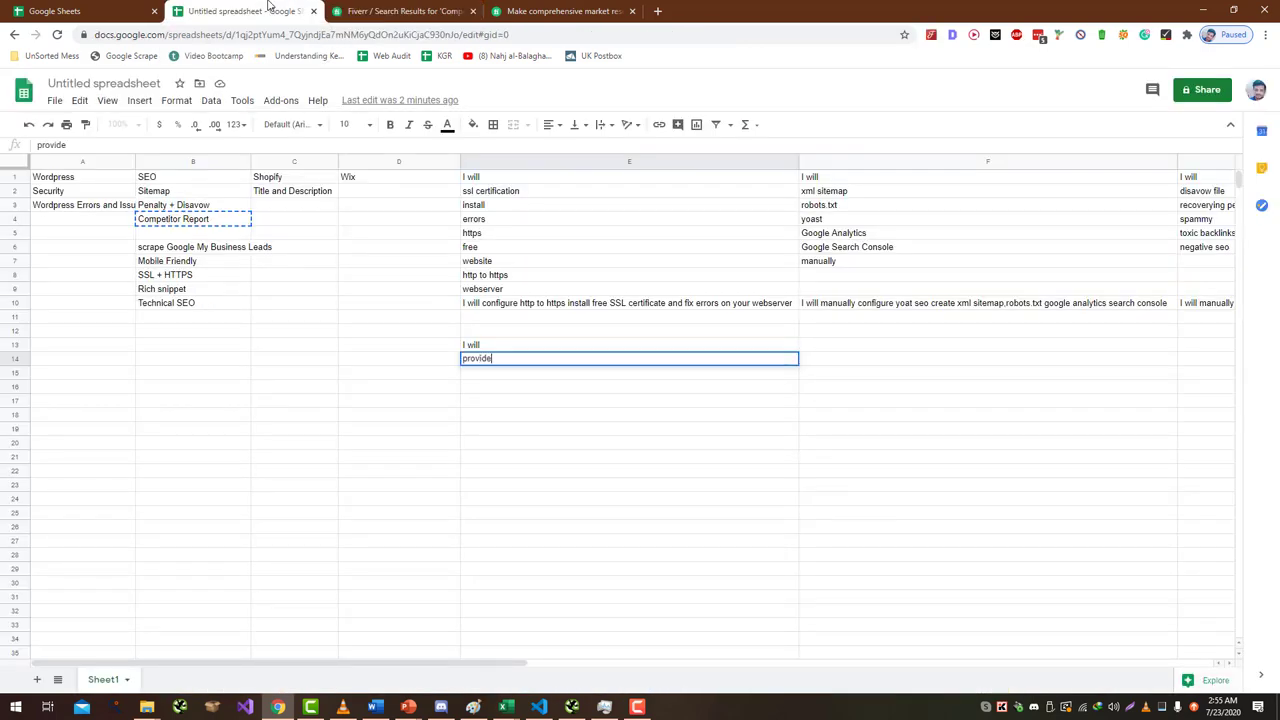
key(Return)
text(complete)
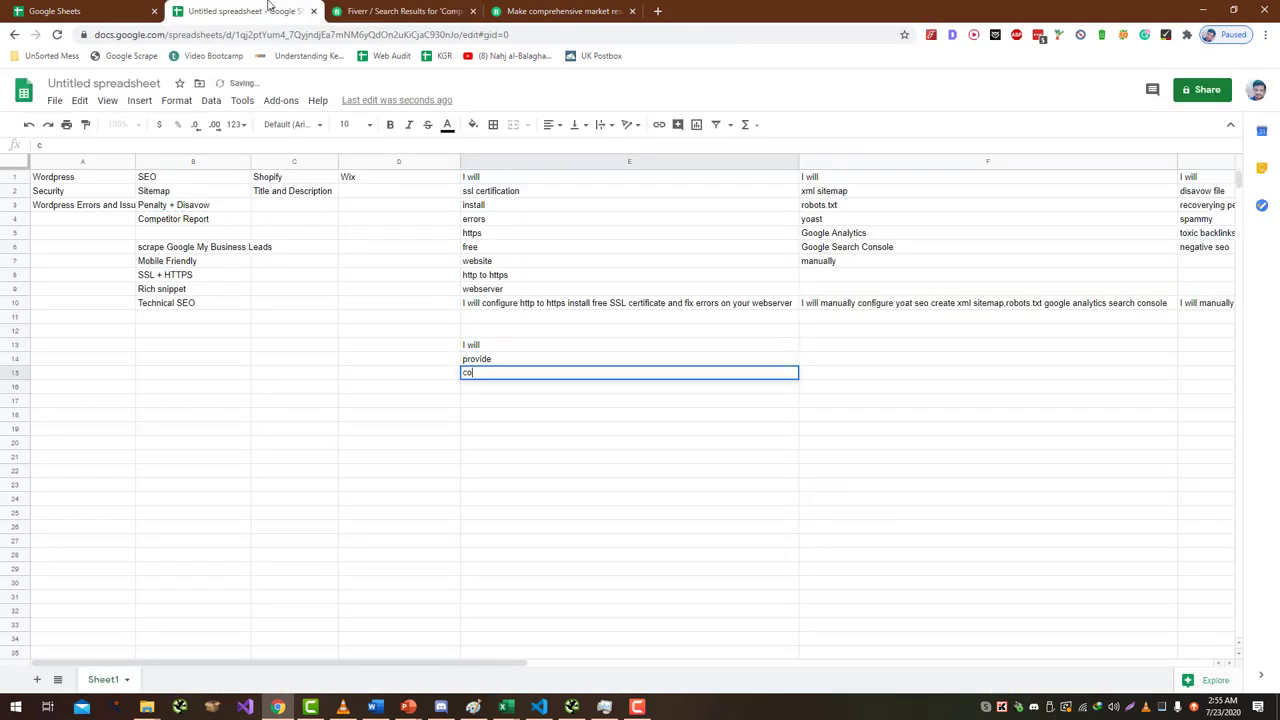
key(Return)
- Recheck Fiverr's search suggestions and enter "competitor research" in E16 and "competitor analysis" in E17 of the spreadsheet
click(375, 10)
click(277, 6)
text(c)
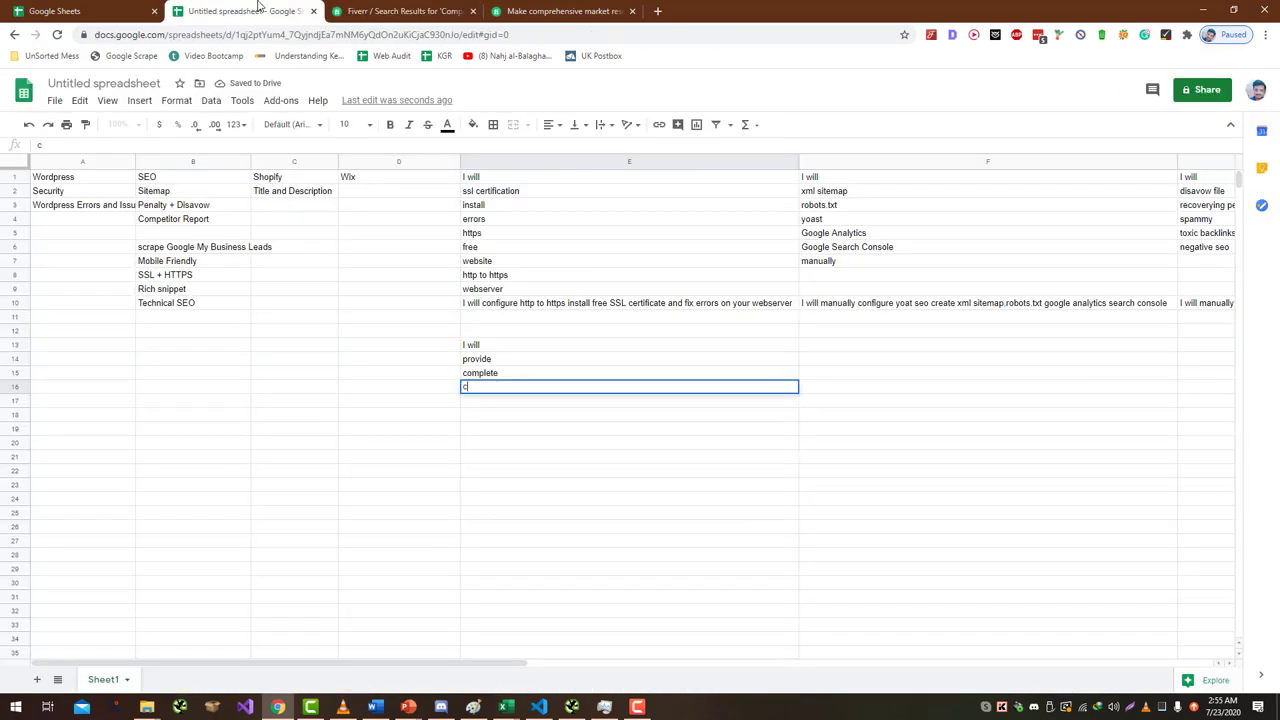
text(ompetitor research)
key(Return)
text(compet)
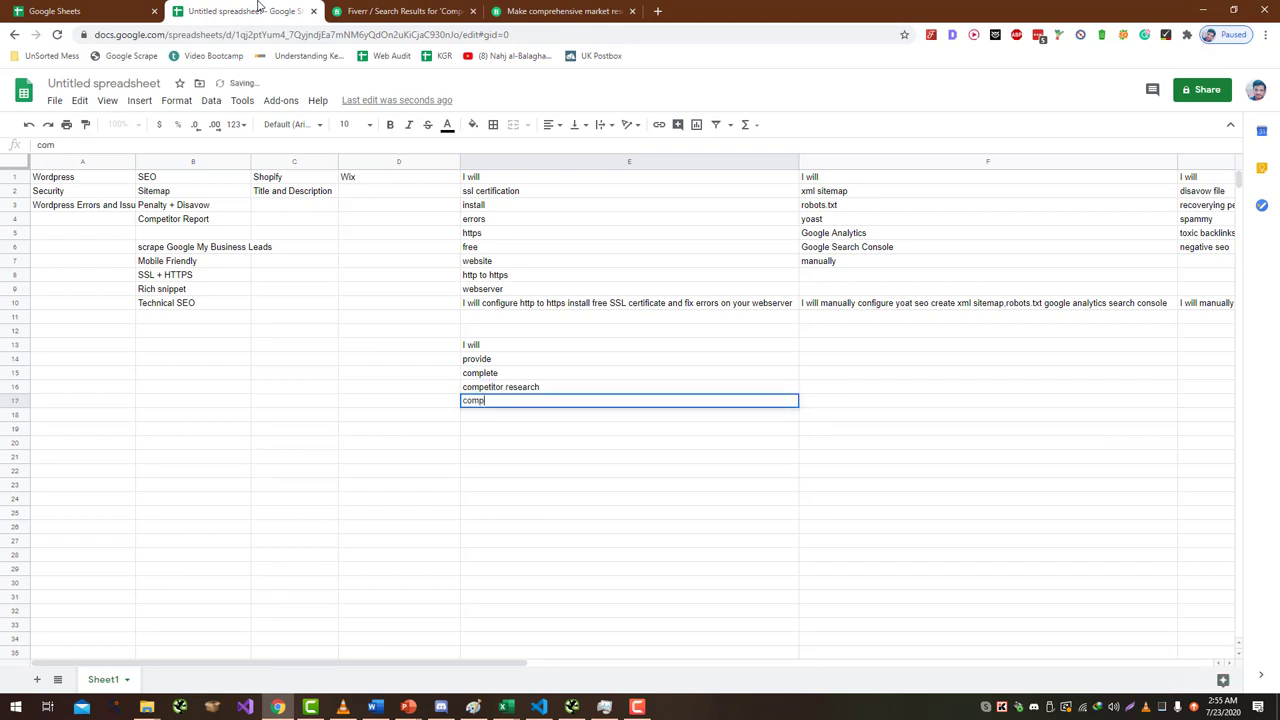
text(itor analysis)
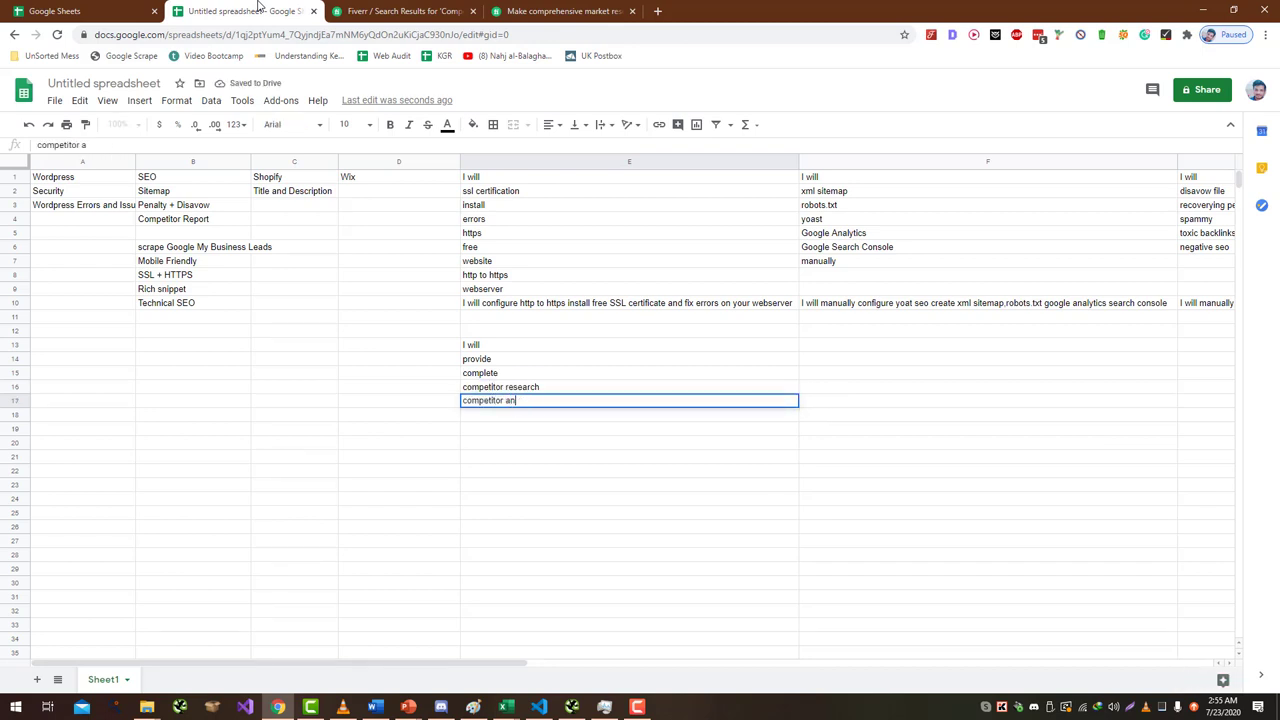
key(Return)
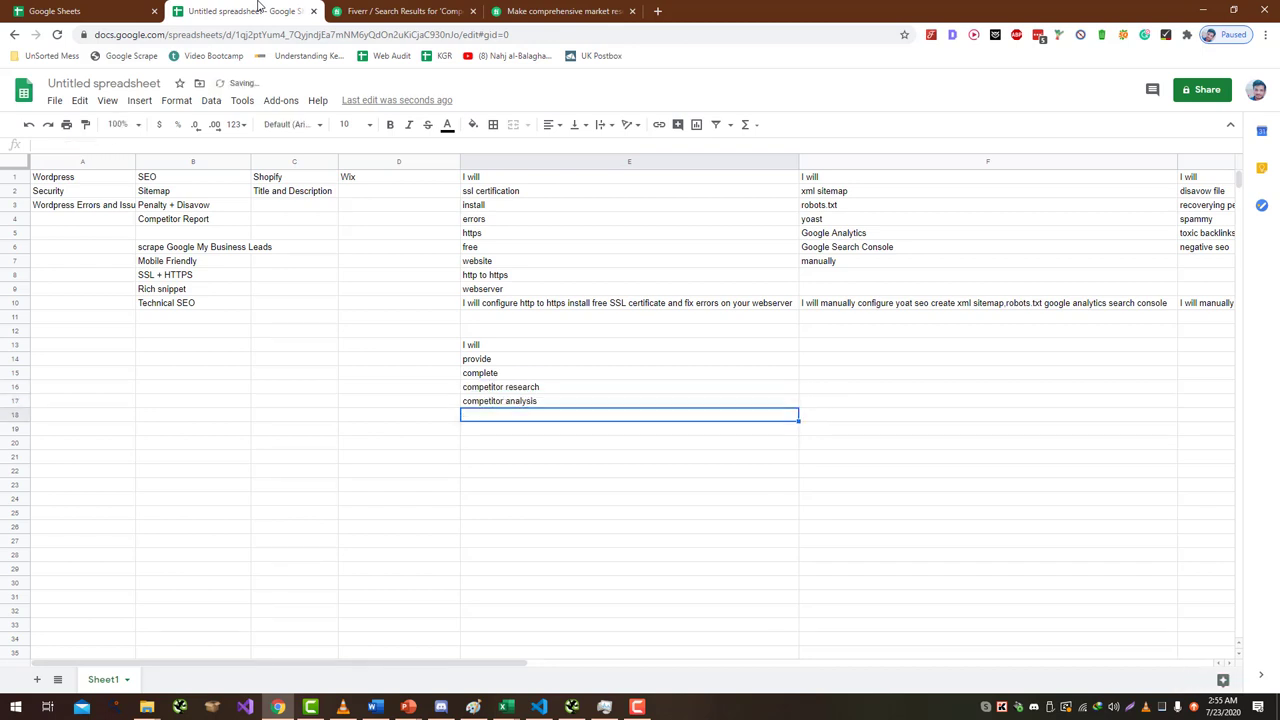
- Check the gig titles in the Fiverr "Competitor Report" results and enter "backlinks" in E18 and "keywords" in E19 of the spreadsheet
click(370, 11)
scroll(657, 200, down, 1)
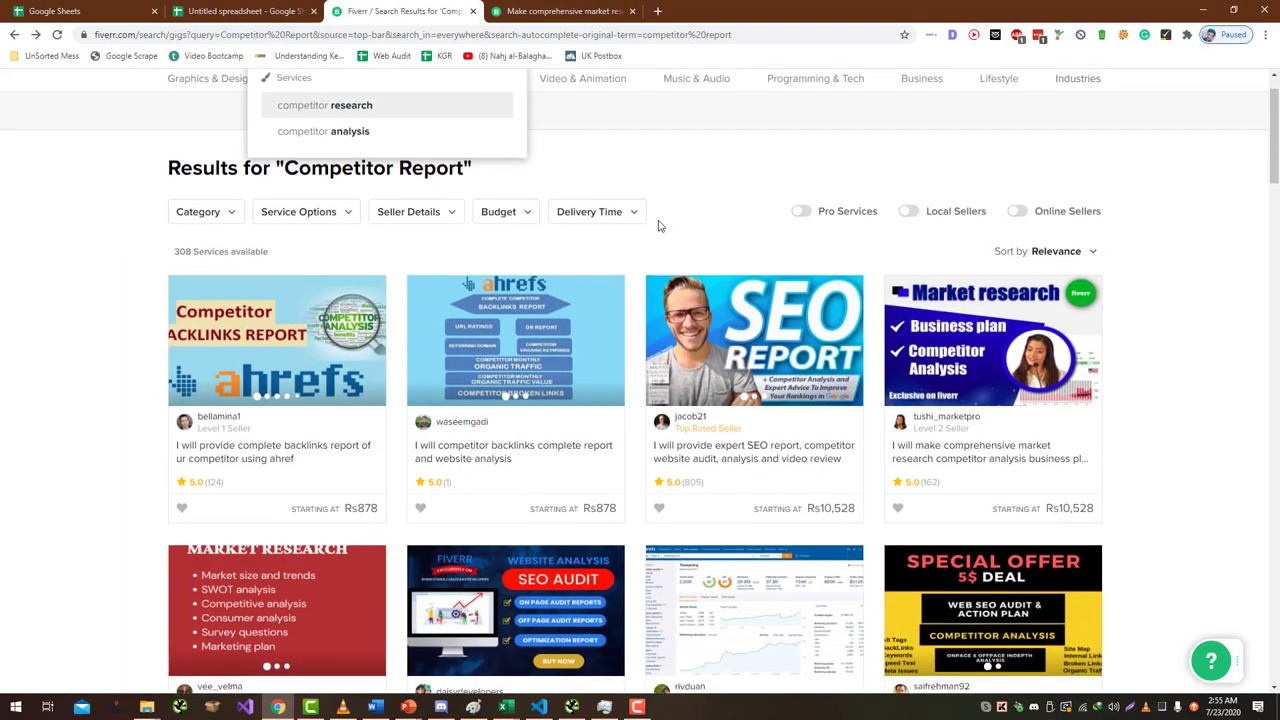
scroll(500, 440, down, 5)
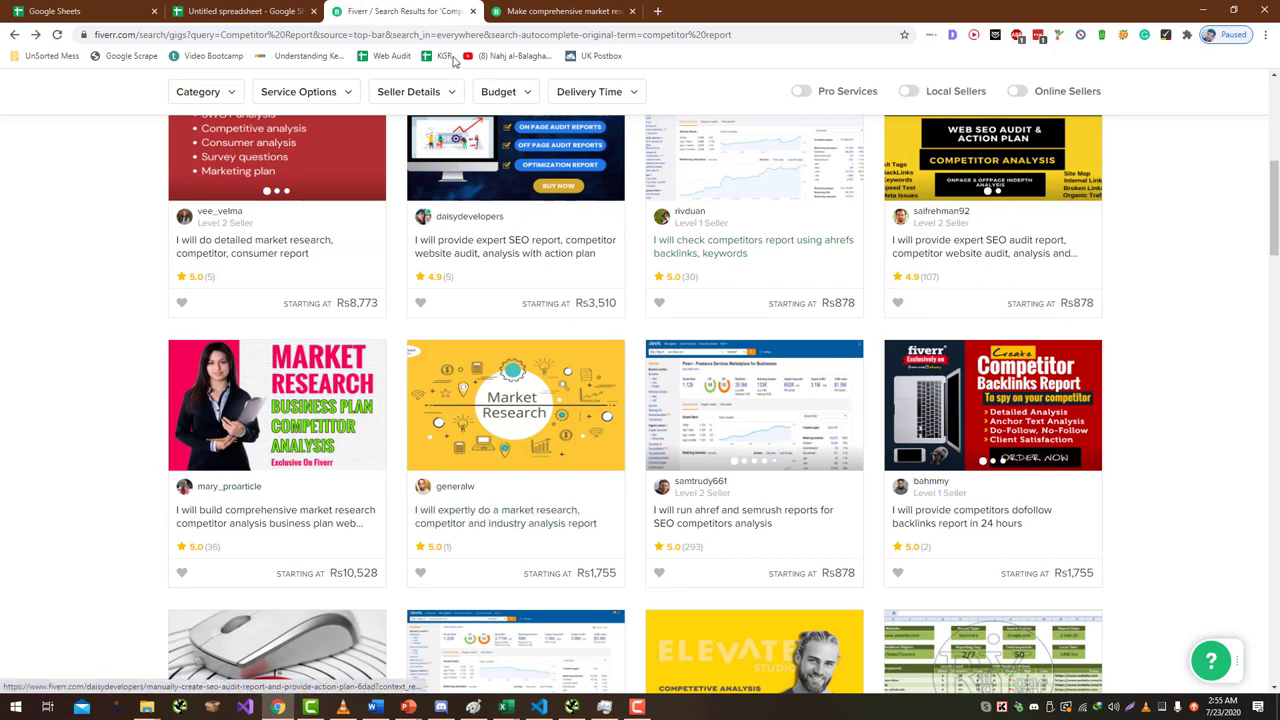
click(250, 11)
text(backlinks)
key(Return)
click(400, 11)
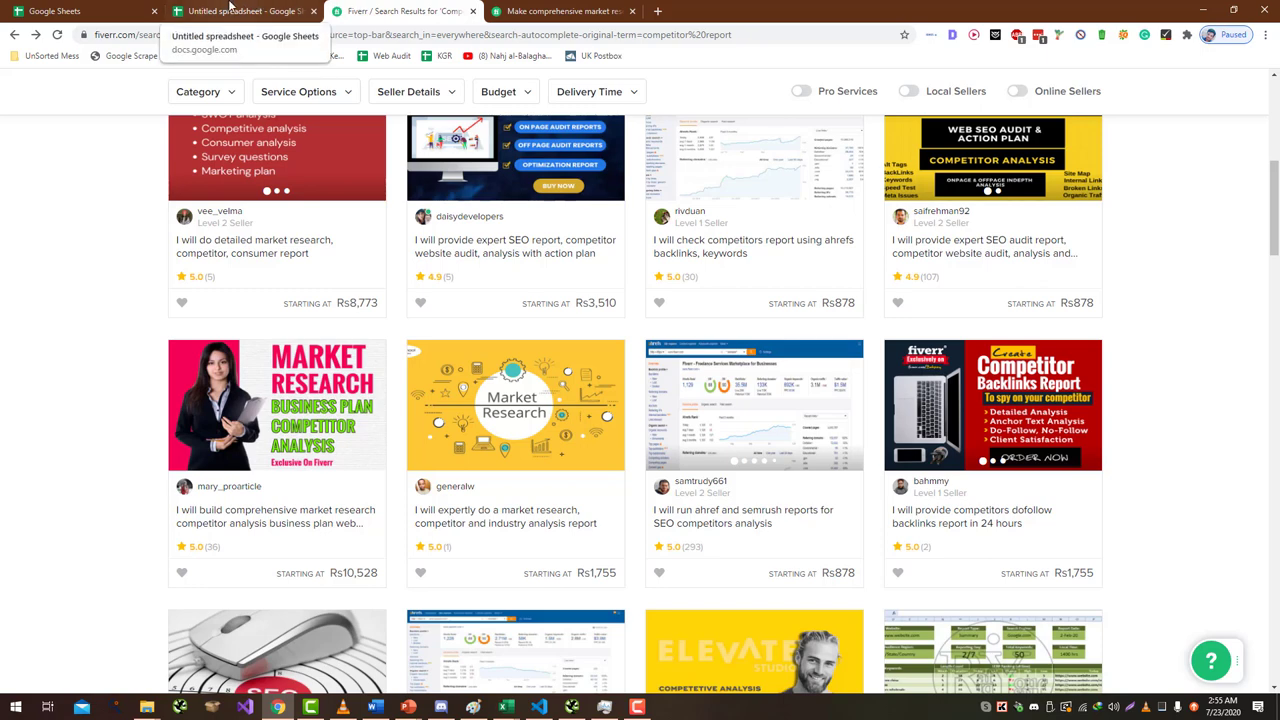
click(229, 8)
text(keywords)
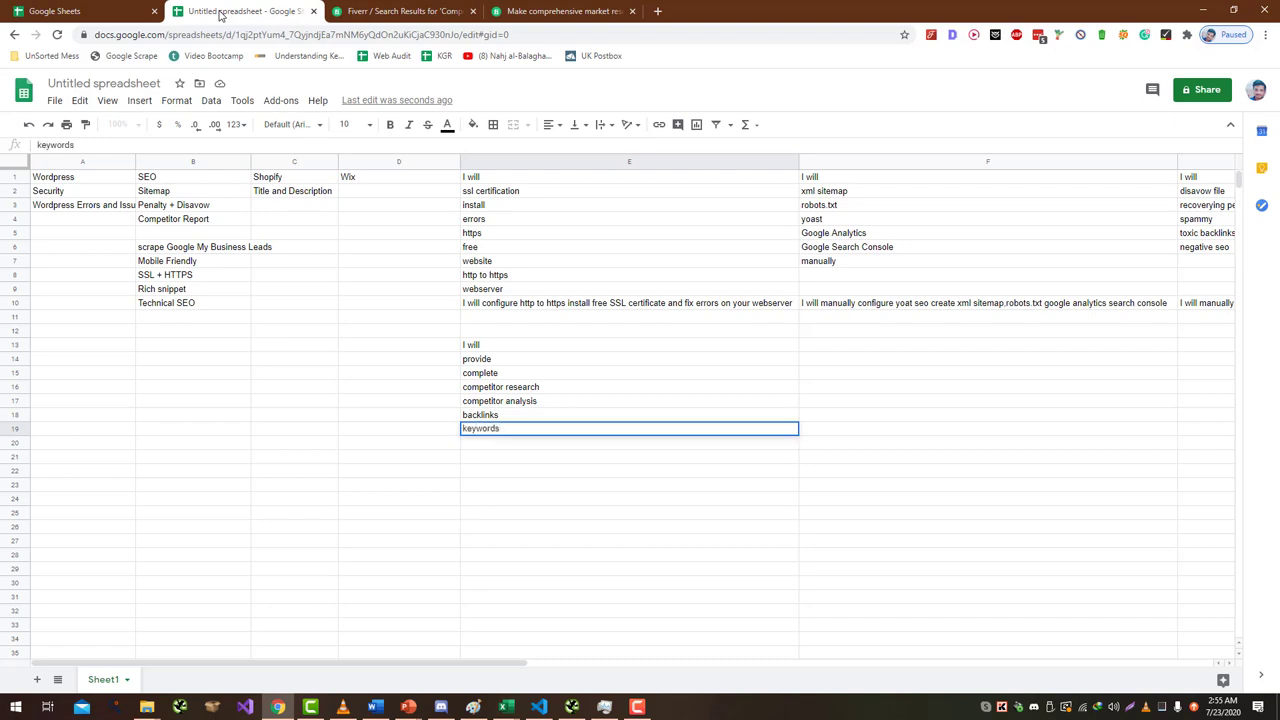
key(Return)
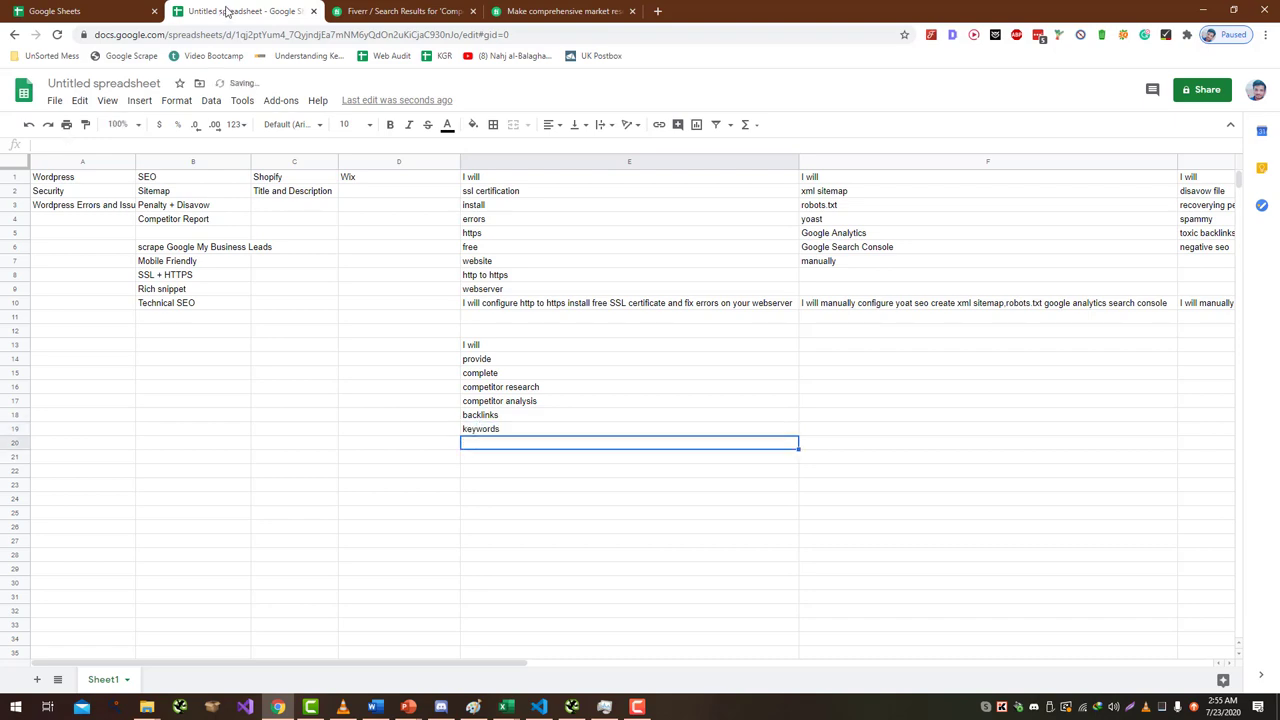
- Look further through the Fiverr competitor gig titles and enter the title keyword "semrush" in E20 of the spreadsheet
click(395, 11)
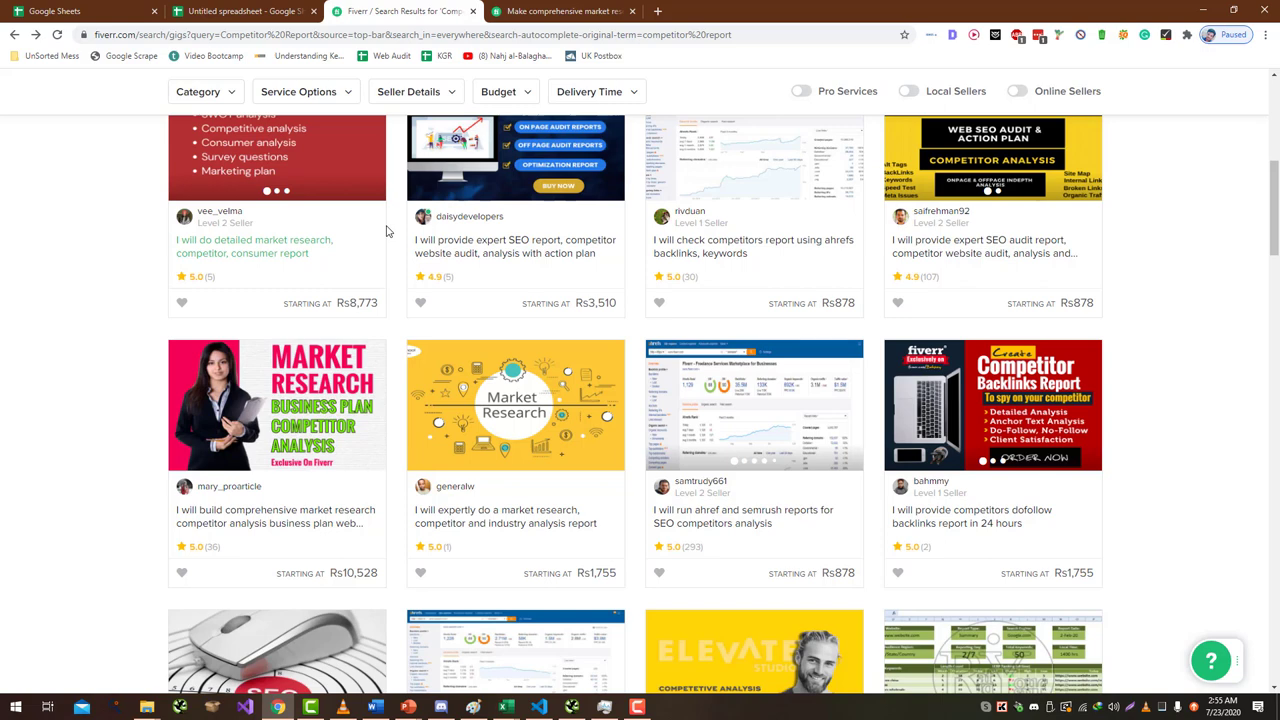
scroll(388, 232, down, 2)
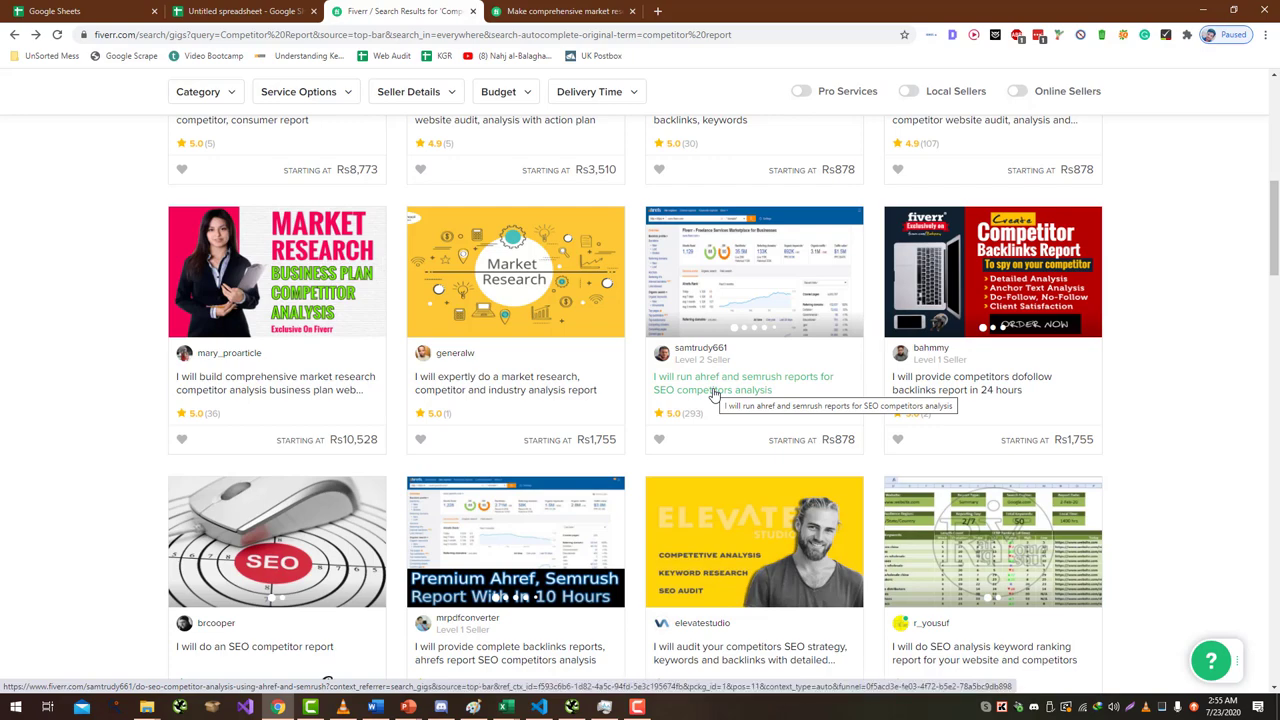
scroll(353, 207, down, 2)
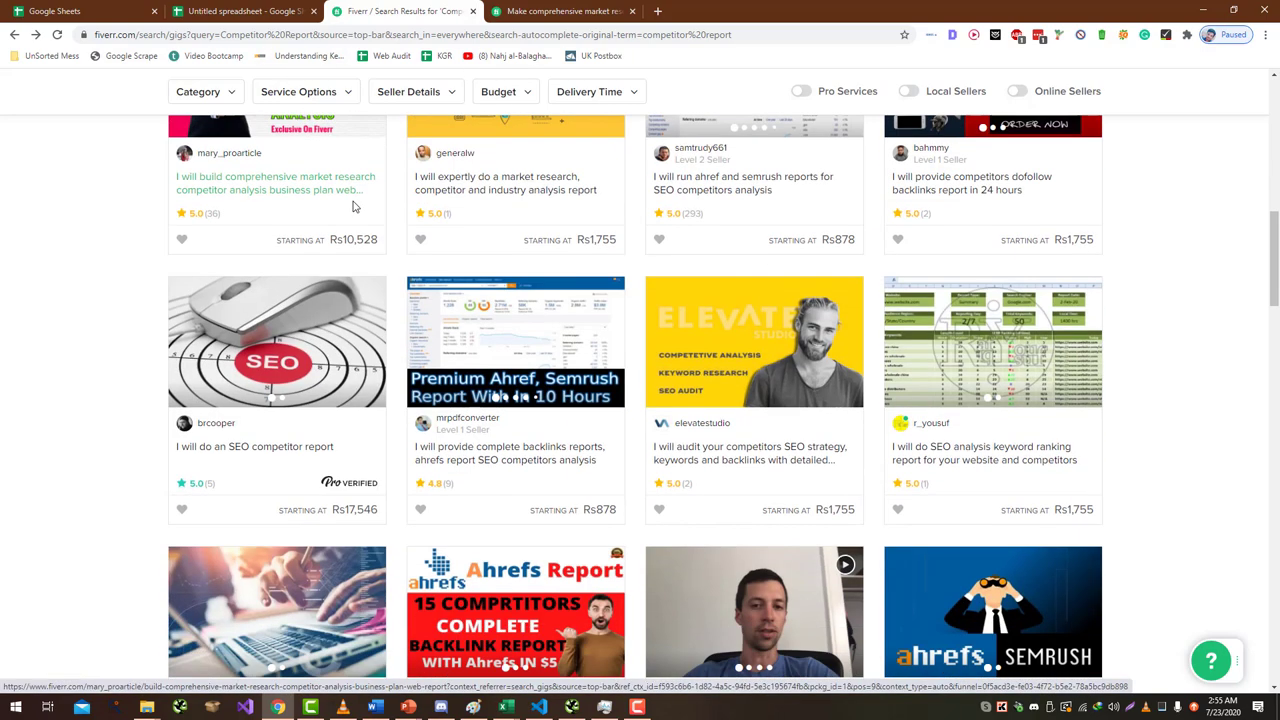
click(240, 11)
text(semrush)
key(Return)
key(ctrl+3)
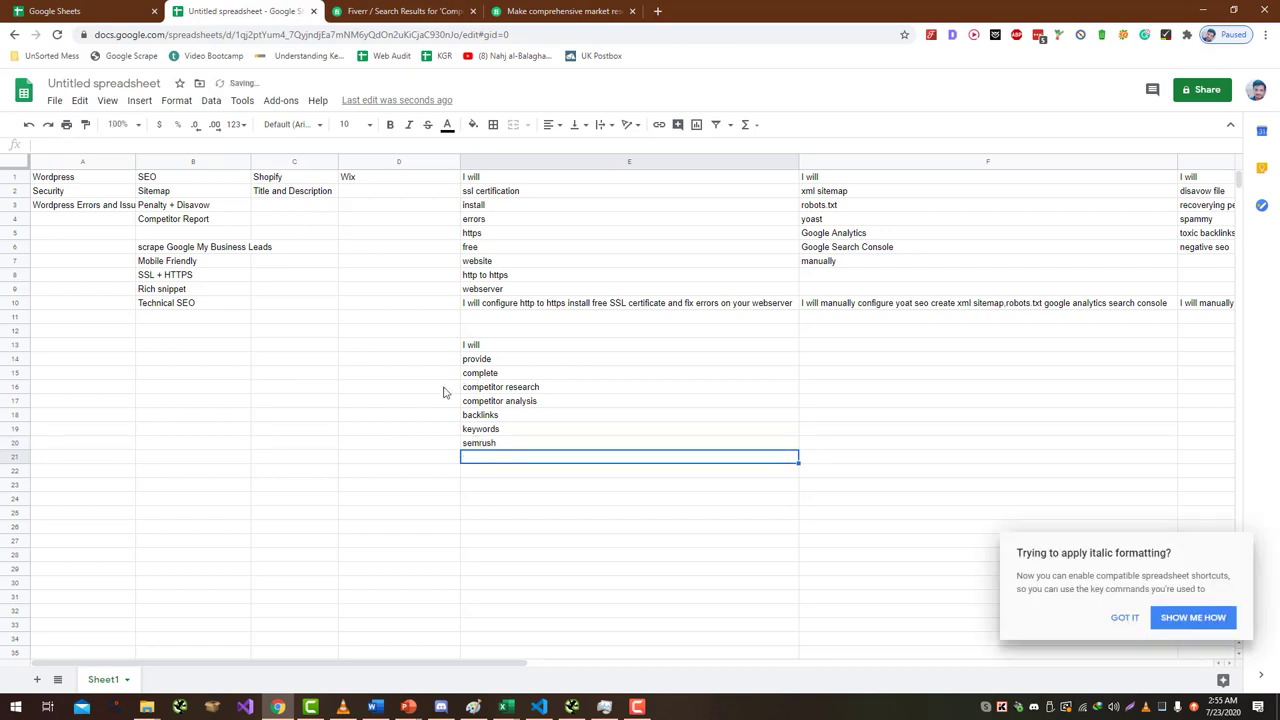
click(476, 414)
click(496, 445)
- Scan the remaining Fiverr competitor report gigs for recurring terms and enter "SEO" in E21 of the spreadsheet
click(400, 11)
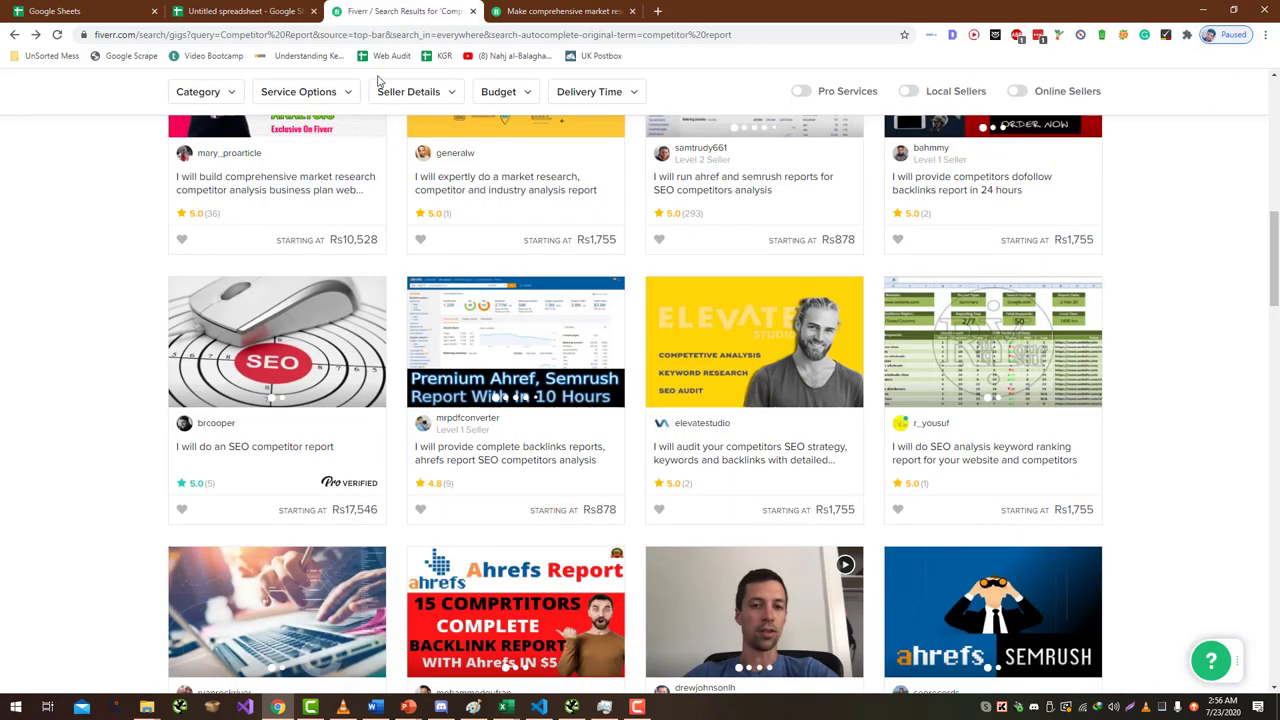
scroll(443, 317, down, 3)
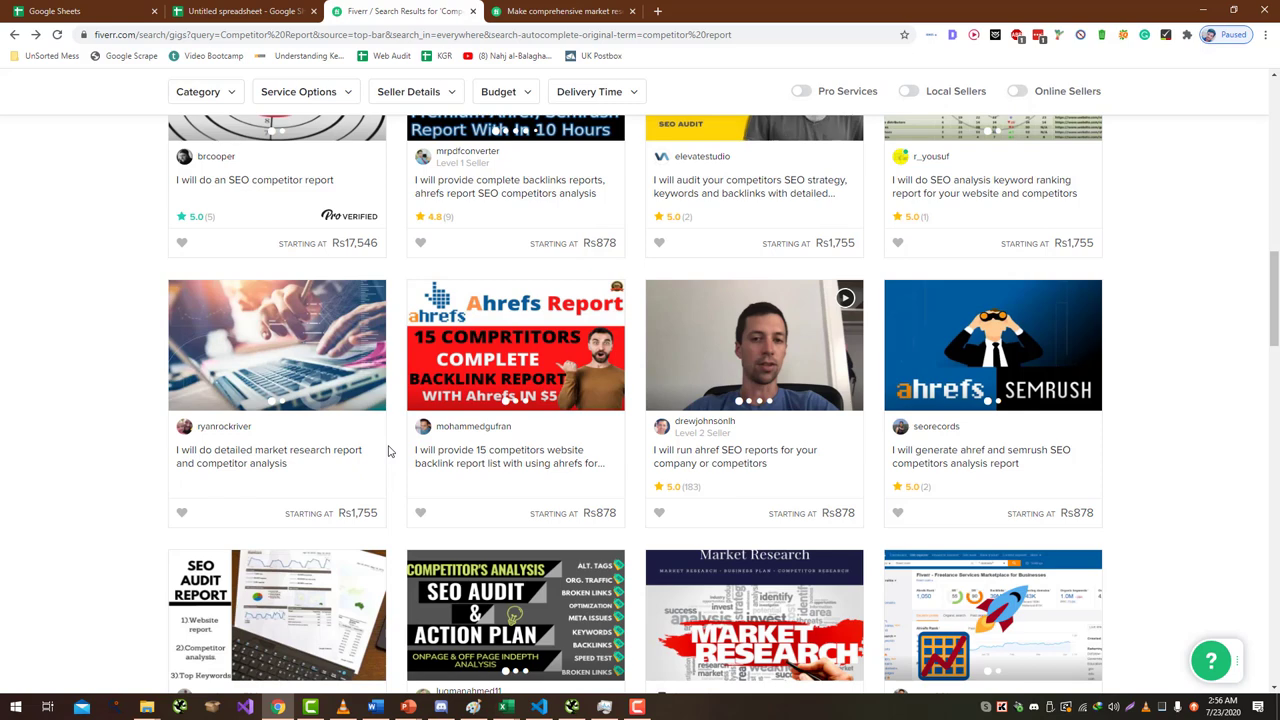
scroll(390, 463, down, 2)
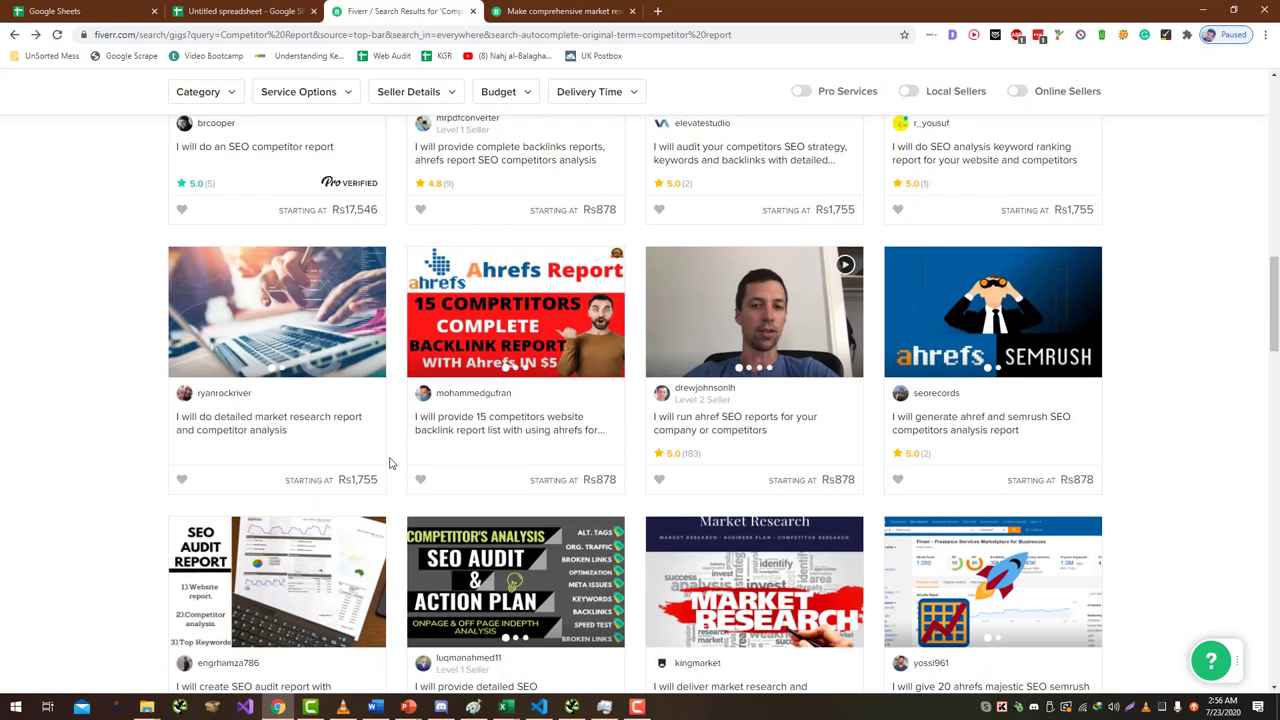
scroll(390, 463, down, 2)
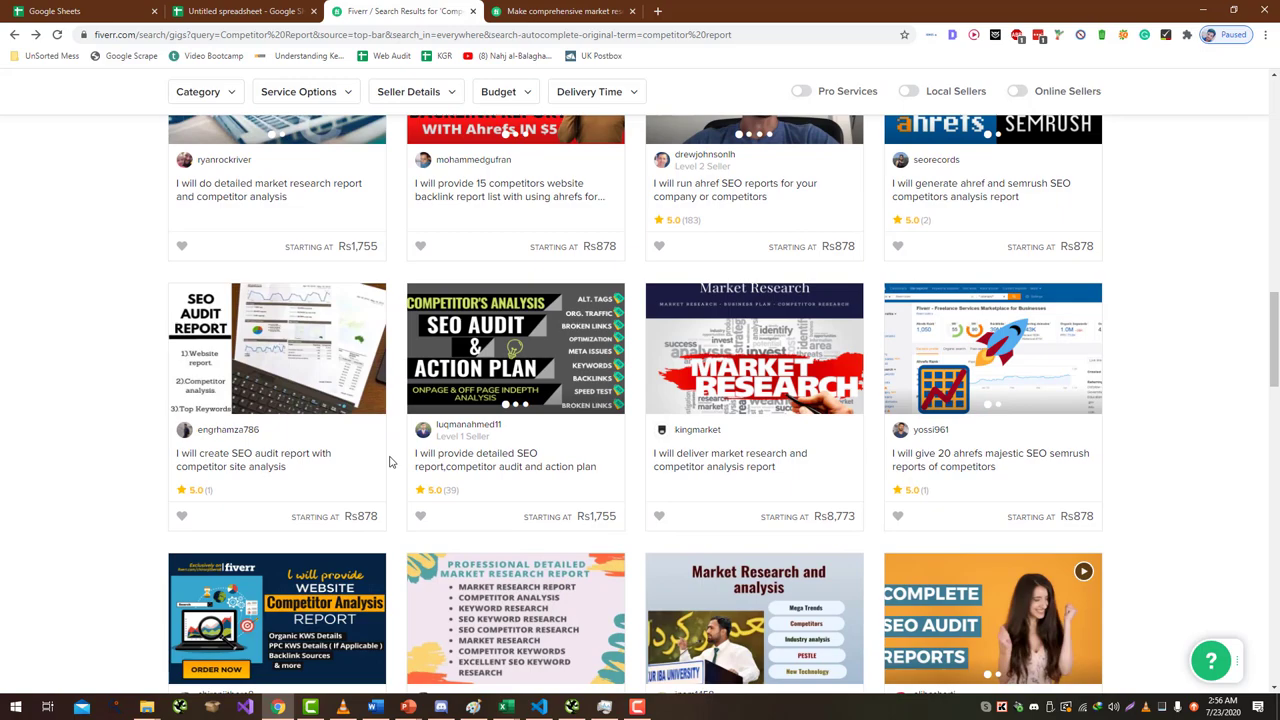
scroll(390, 462, down, 5)
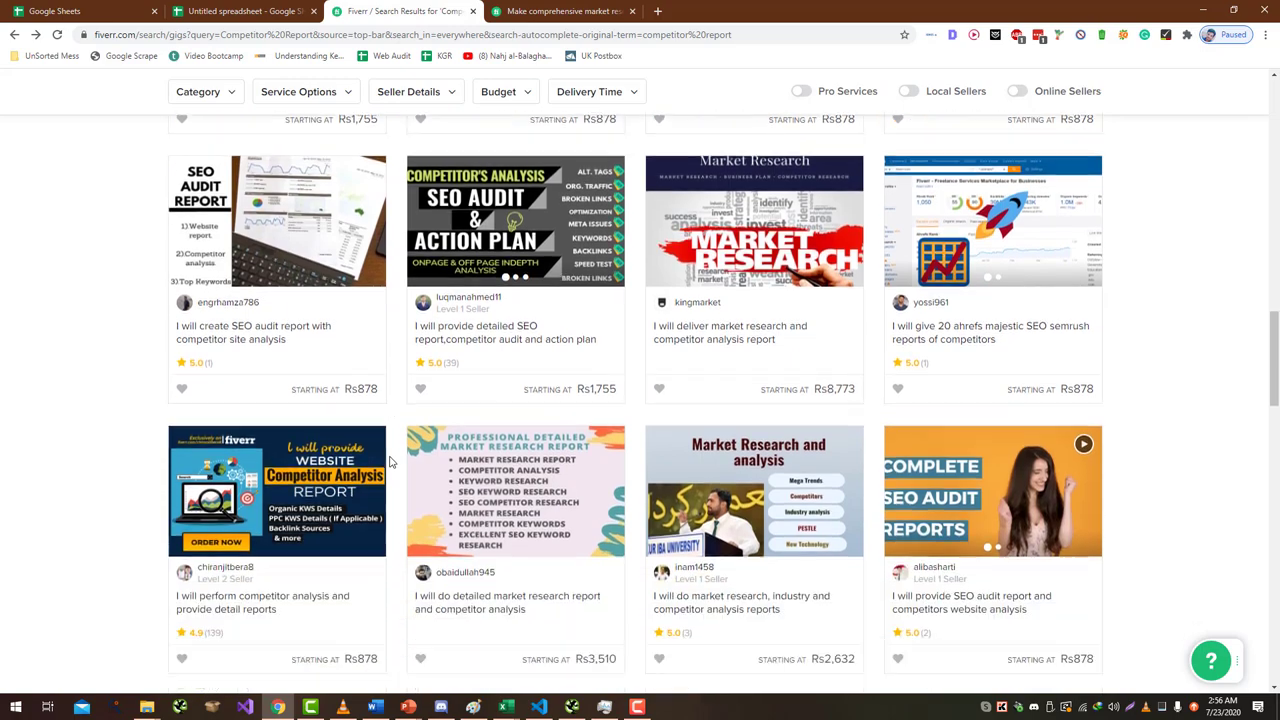
scroll(390, 460, up, 12)
scroll(390, 460, up, 4)
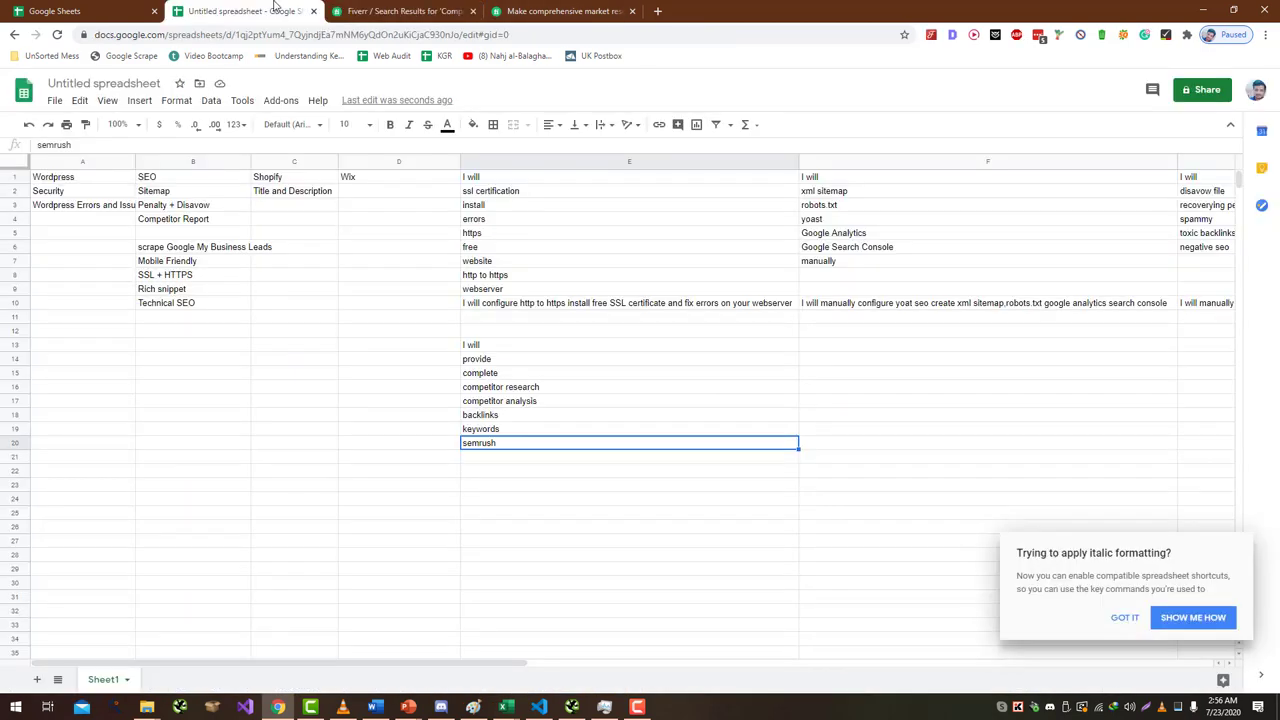
click(240, 11)
key(Down)
text(SEO)
key(Return)
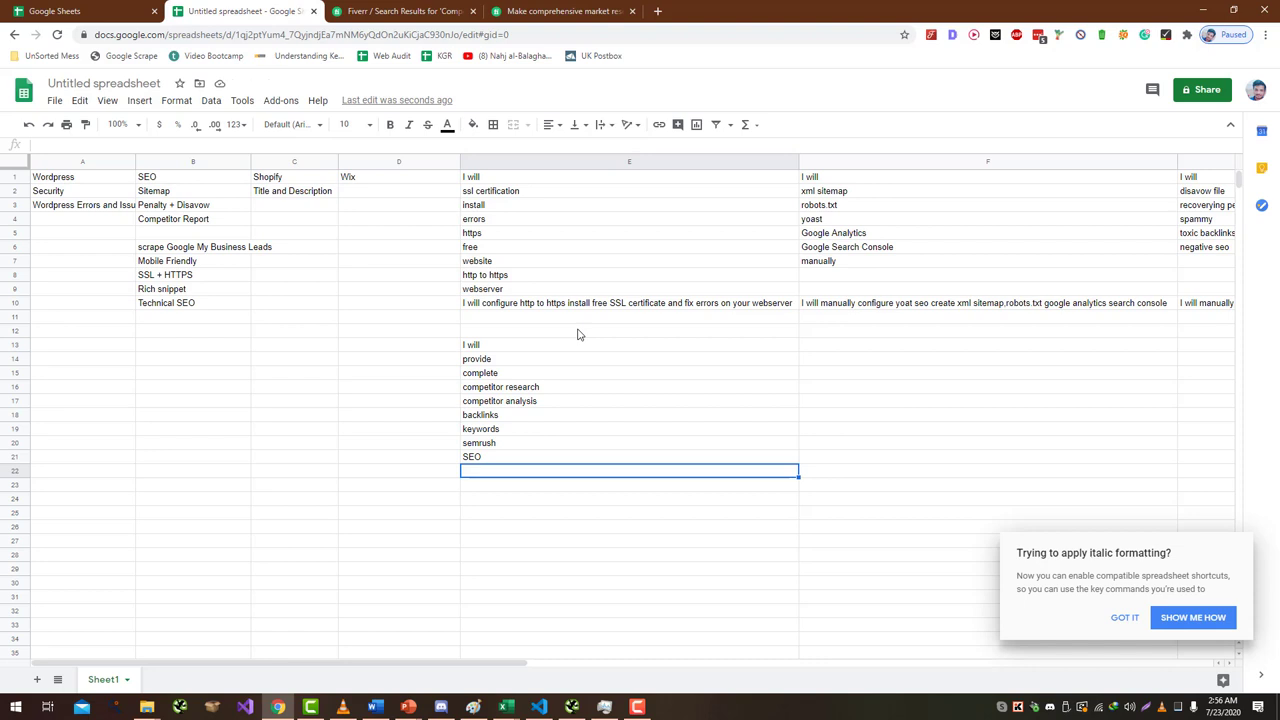
- Write the gig title "I will provide Complete Competitor Research,analysis" in E22 below the collected keywords
text(I)
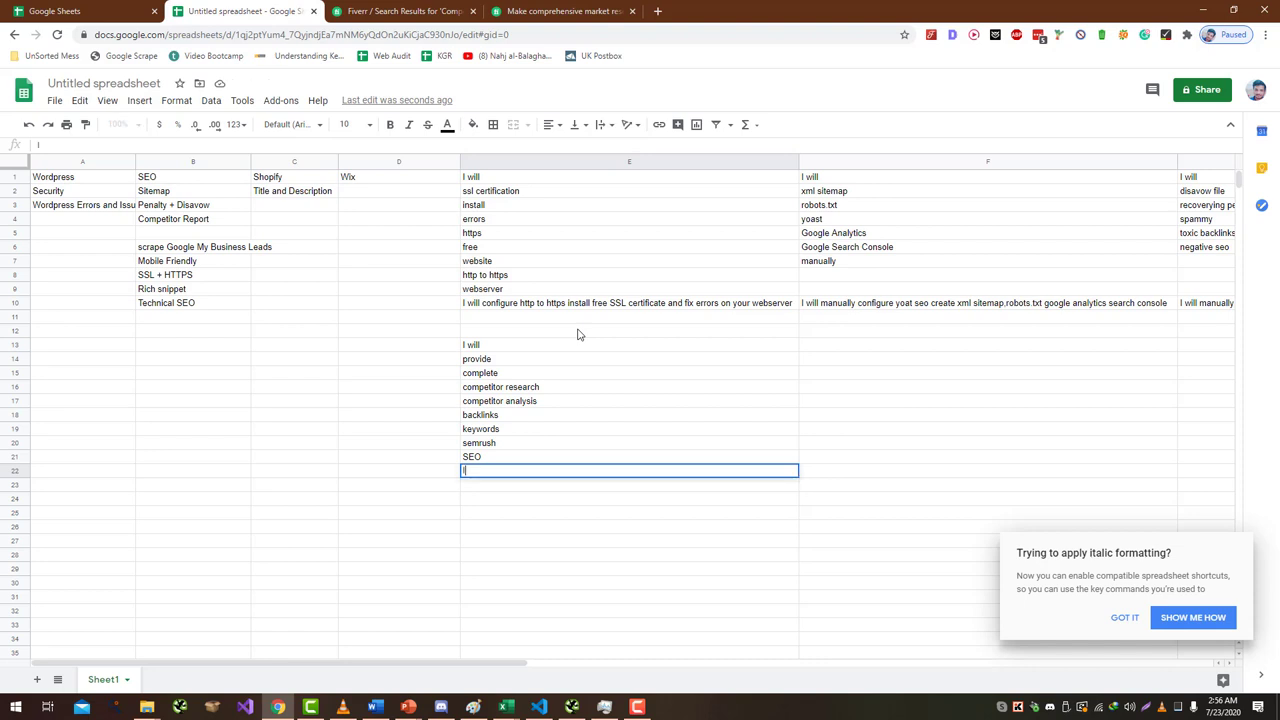
text( will provide Complete)
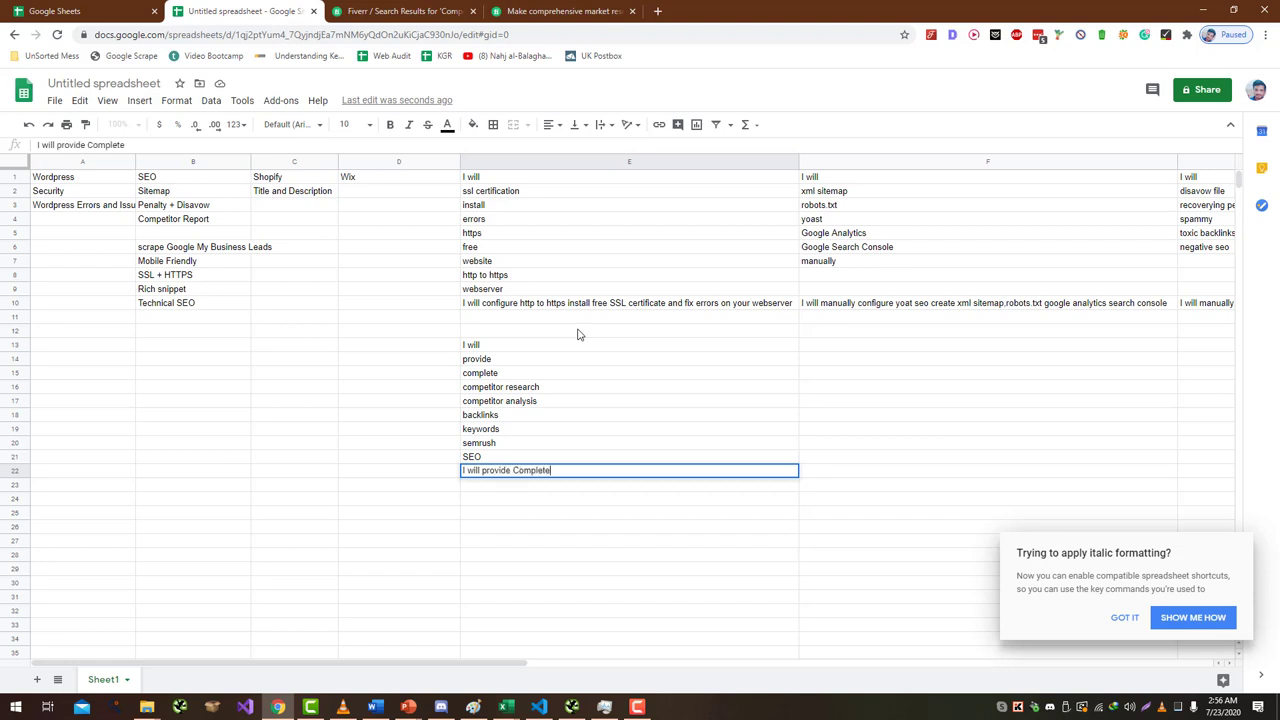
text(to )
text( Reasearch)
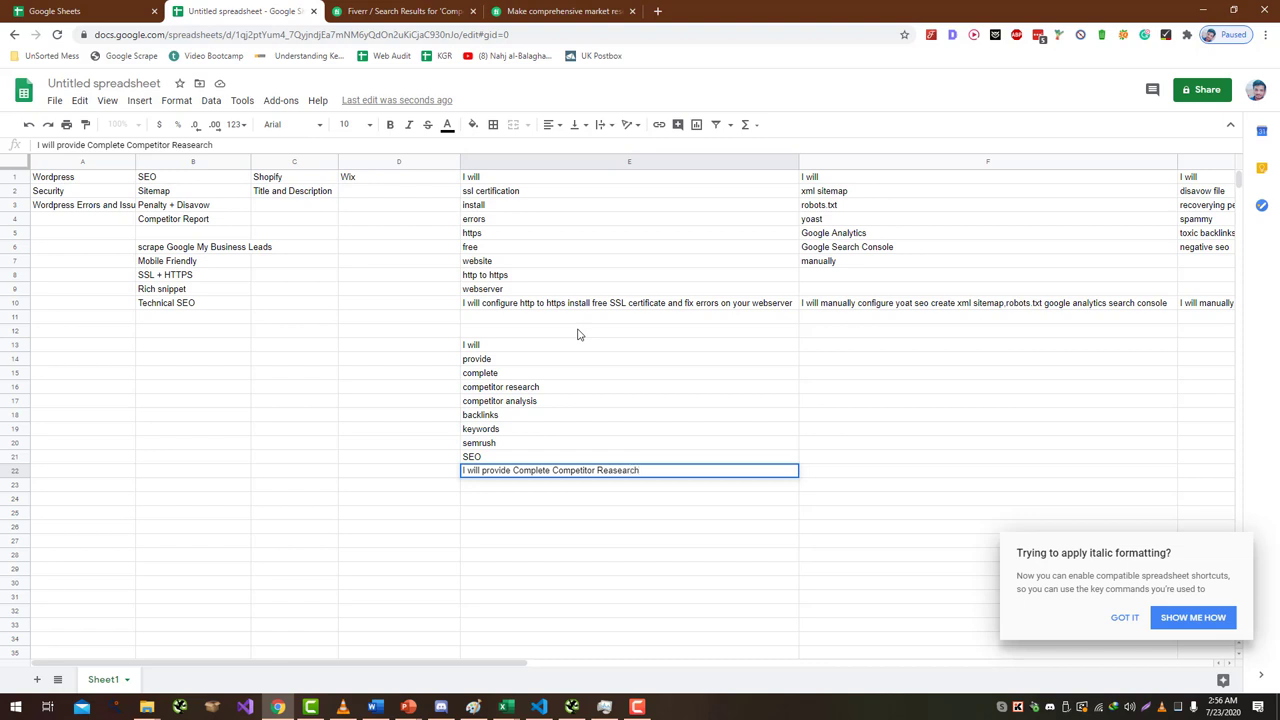
key(BackSpace)
key(BackSpace)
key(BackSpace)
text(search.anal)
key(Left)
key(Left)
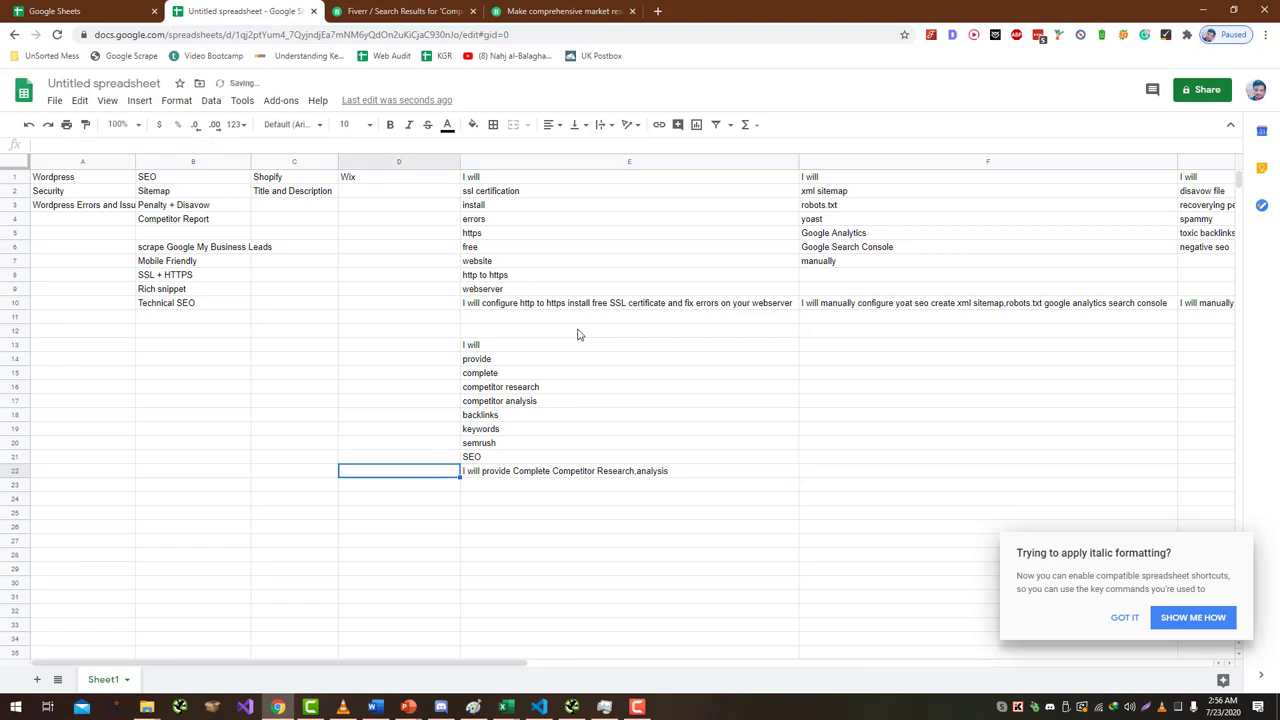
key(Right)
key(Right)
key(Right)
key(Left)
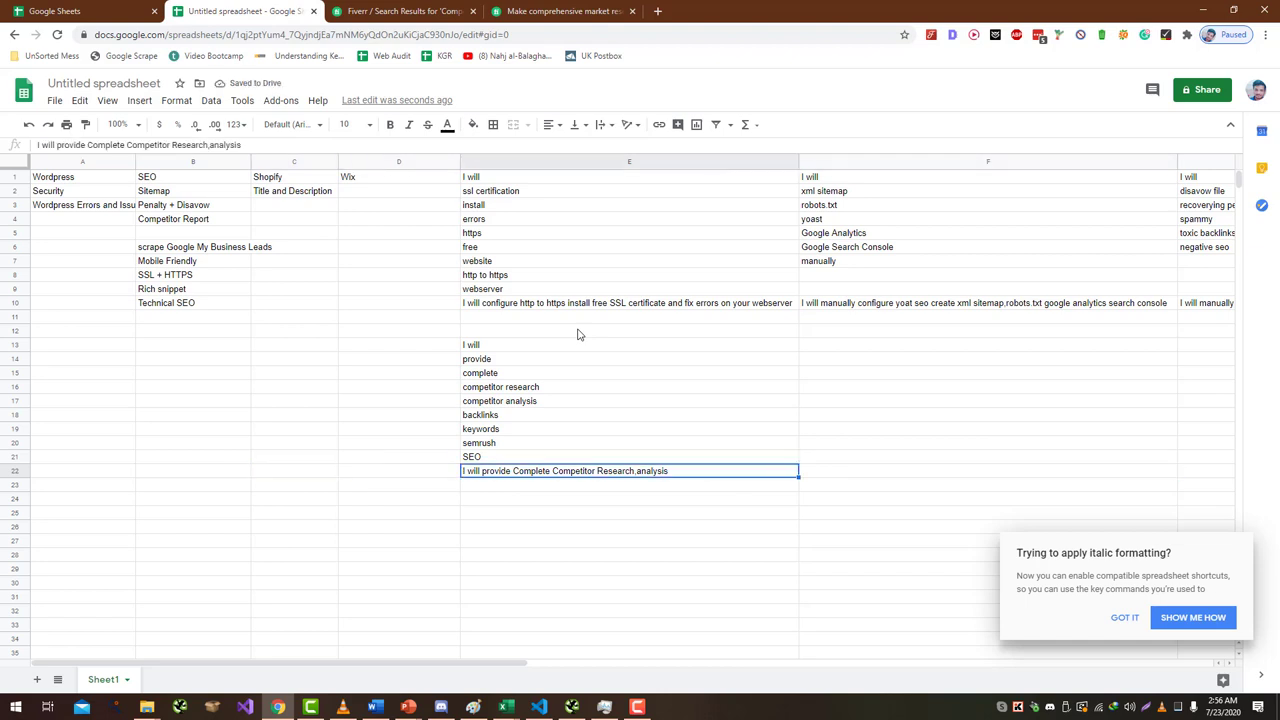
- Extend the title in E22 to "I will provide Complete ahrefs SEO Competitor Research,analysis with backlinks,keywords"
click(125, 144)
text(a hrefs)
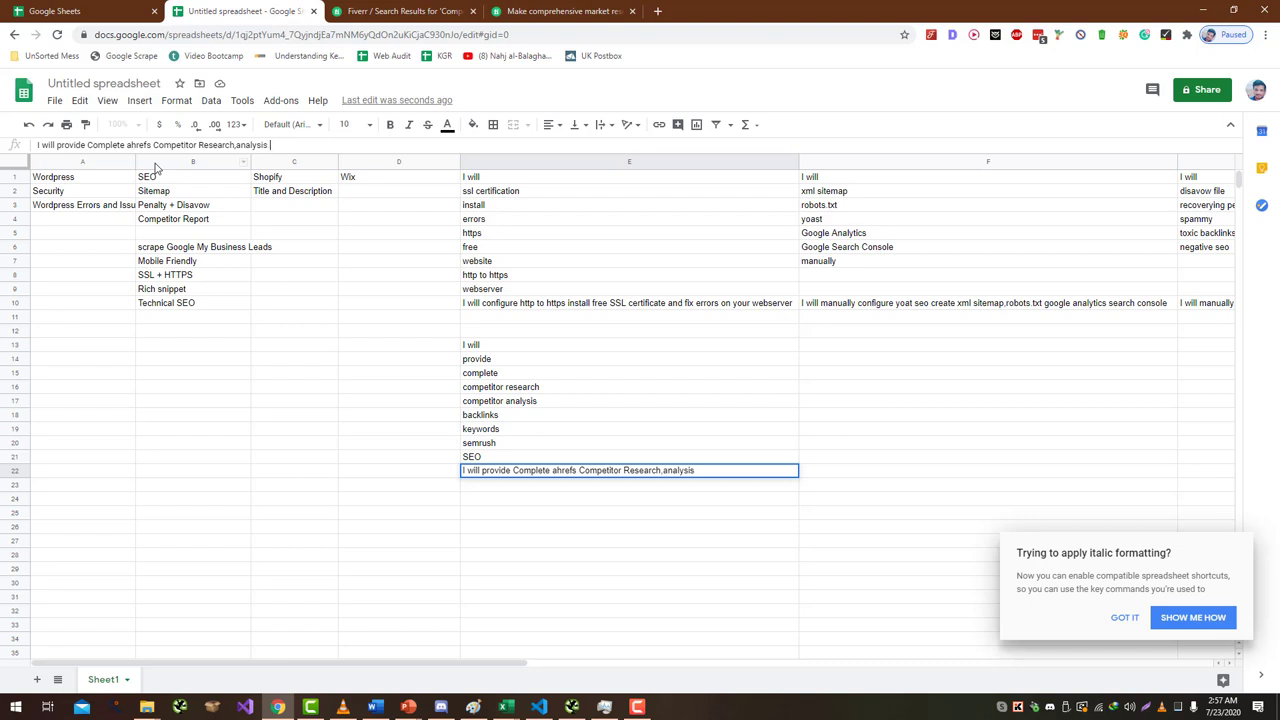
text(th backlinks,keywords)
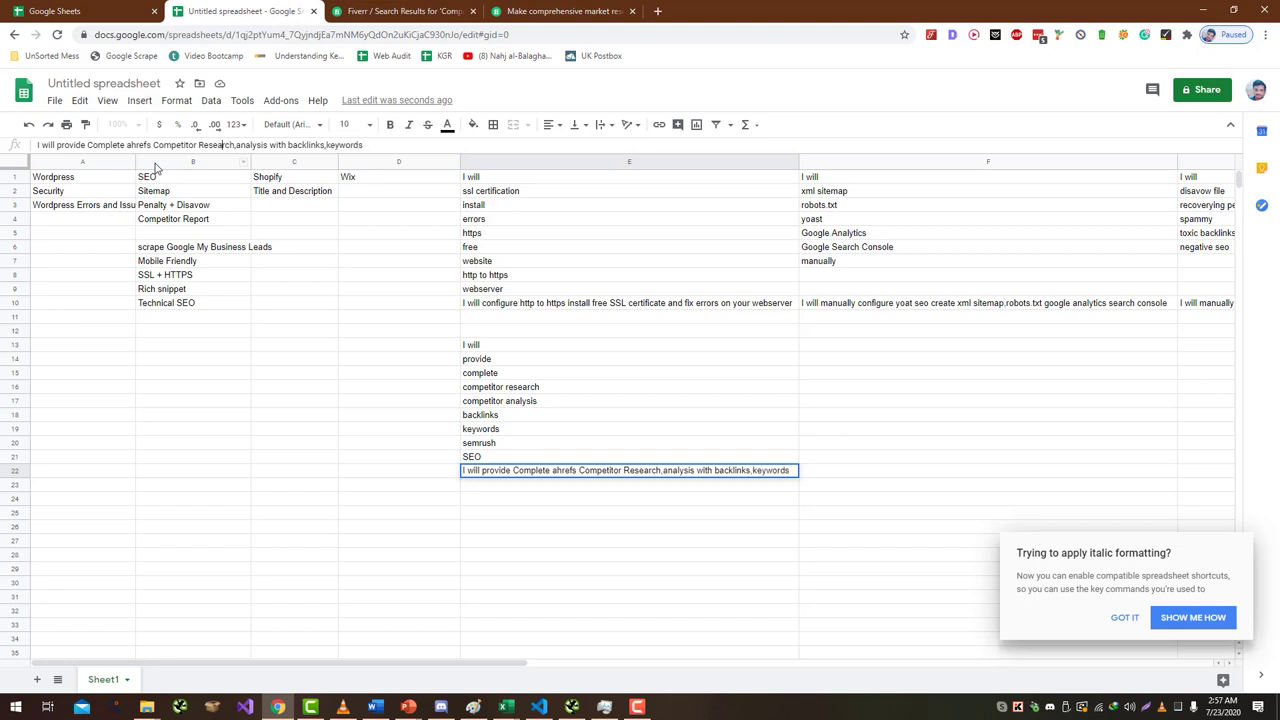
text(SEO)
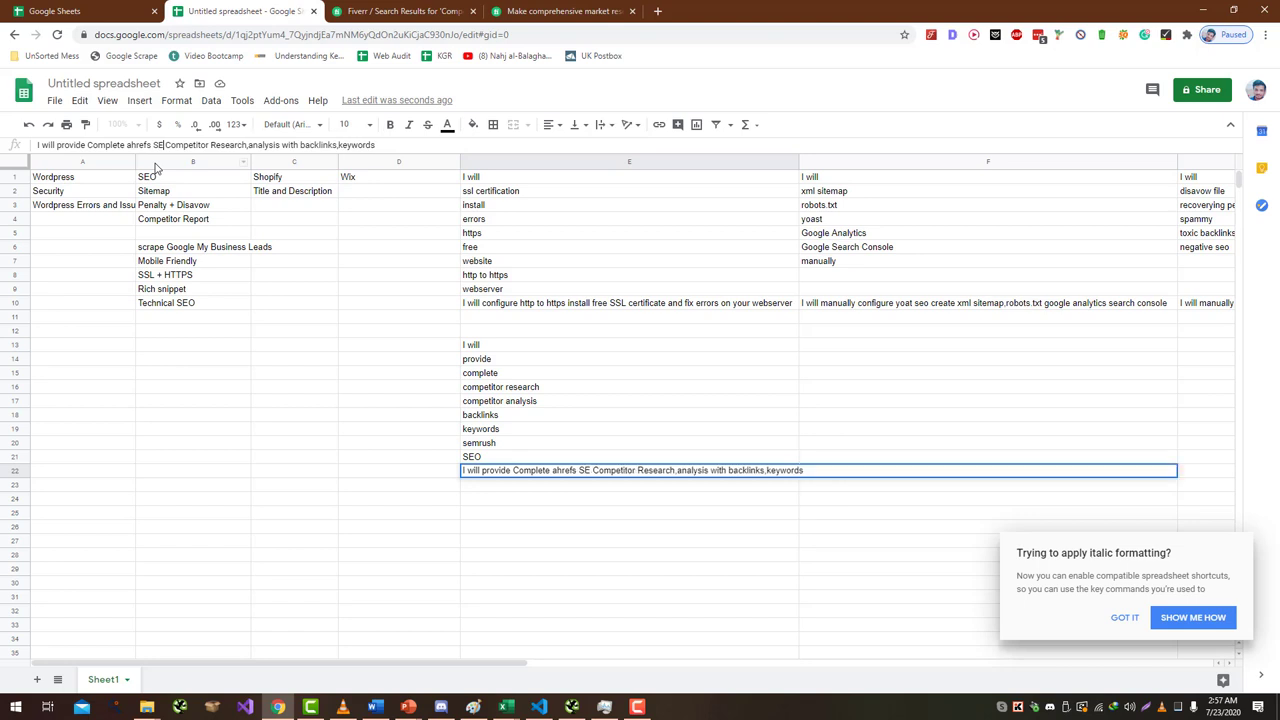
key(Return)
click(683, 476)
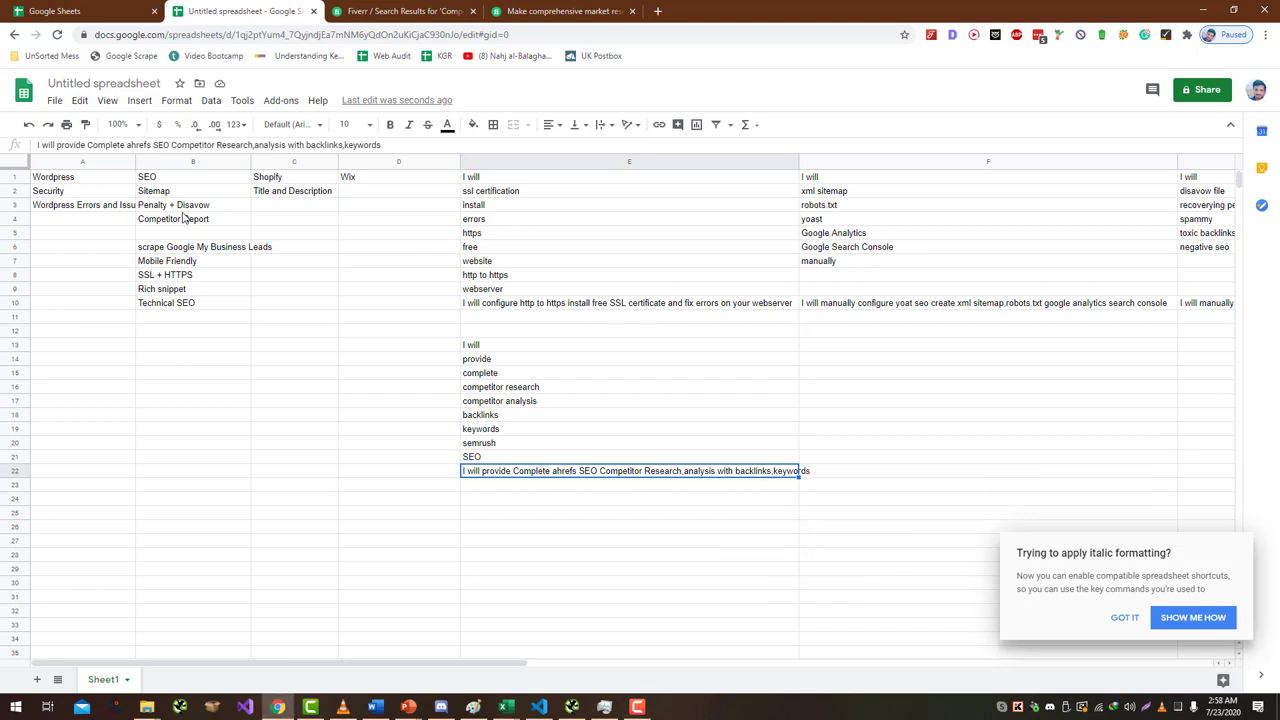
- Copy the service name "Rich snippet" from B9 and start a new keyword list with "I will" in F13
click(185, 290)
key(ctrl+c)
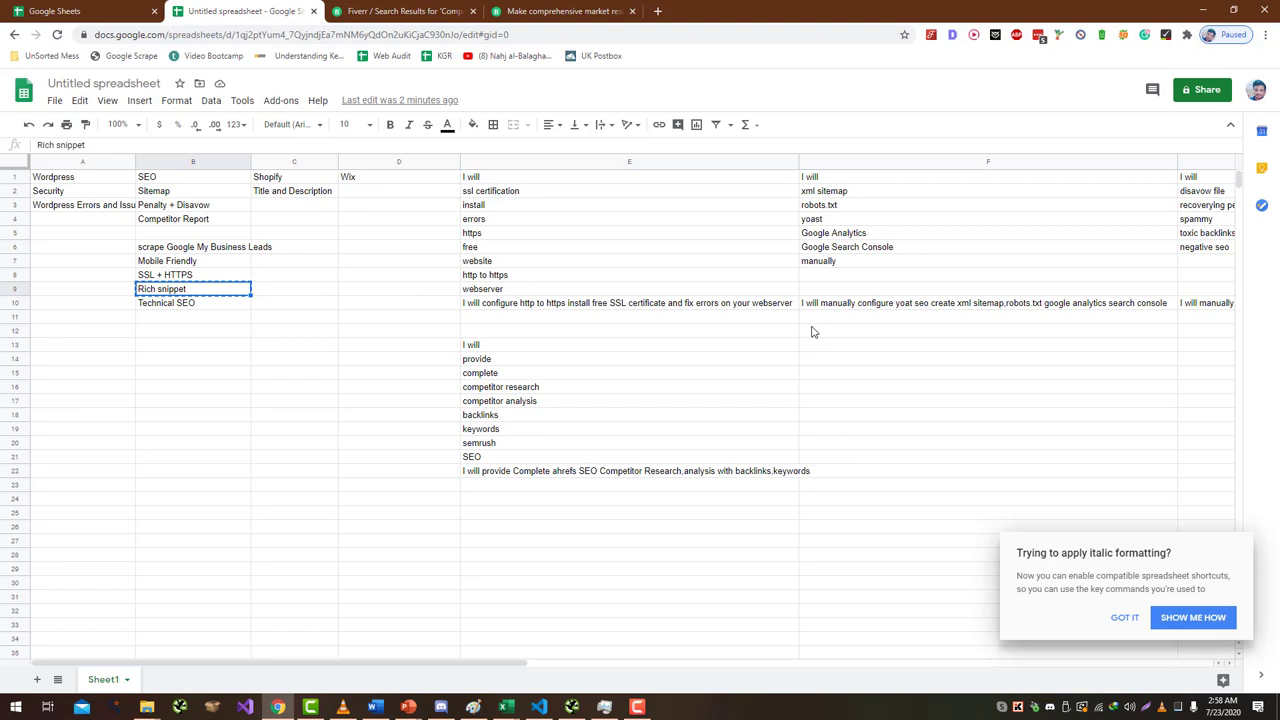
click(846, 348)
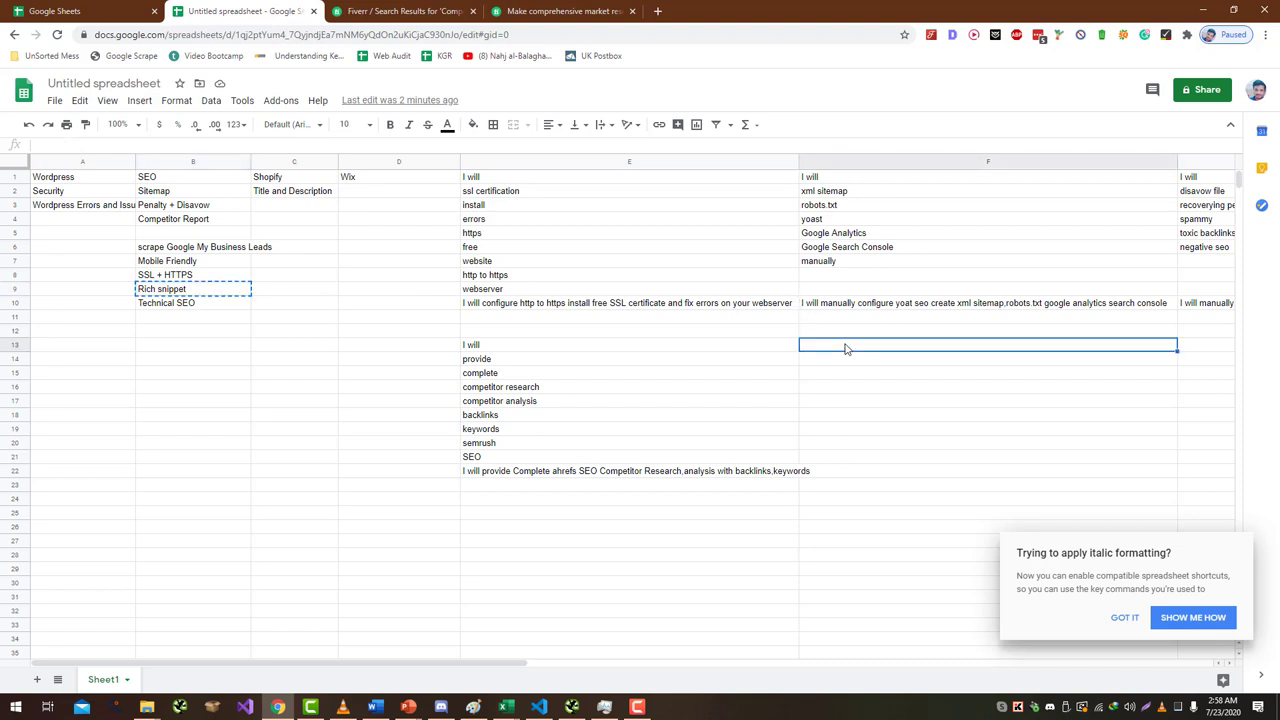
text(I will)
key(Return)
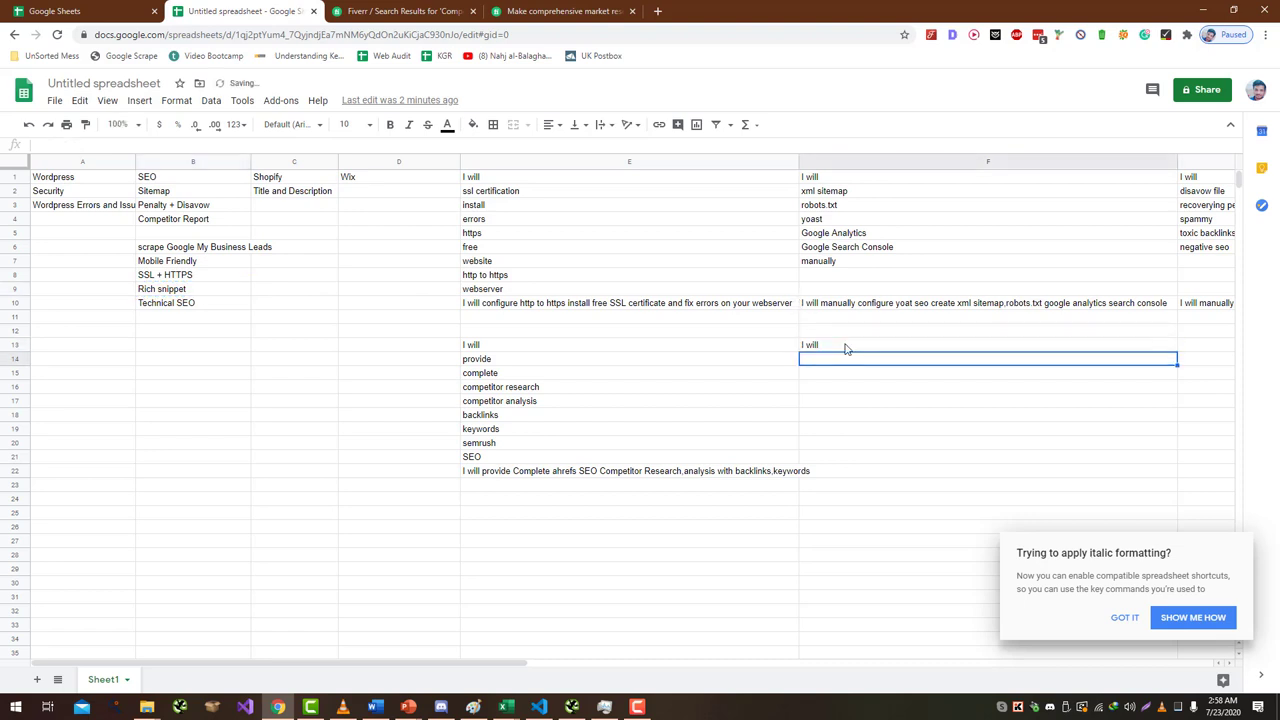
- Search Fiverr for the copied service name "Rich snippet" in place of the competitor term
click(395, 11)
scroll(283, 88, up, 5)
click(300, 96)
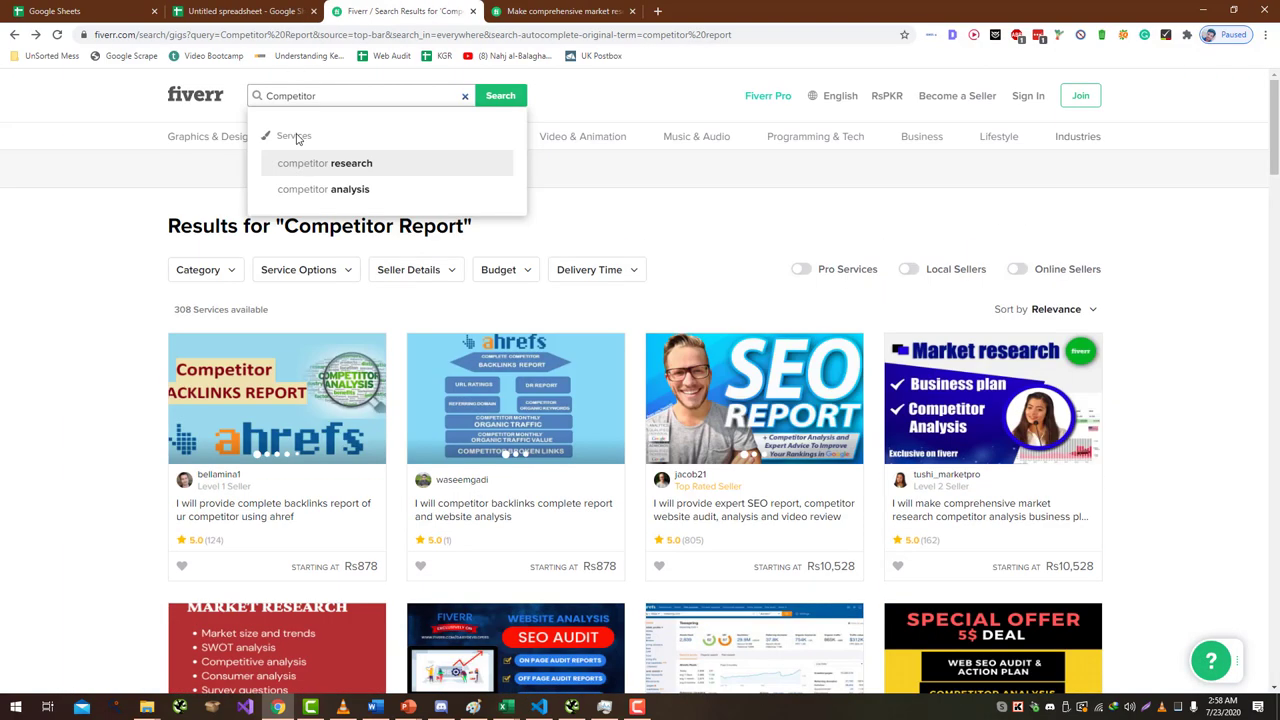
key(ctrl+a)
key(ctrl+v)
key(Return)
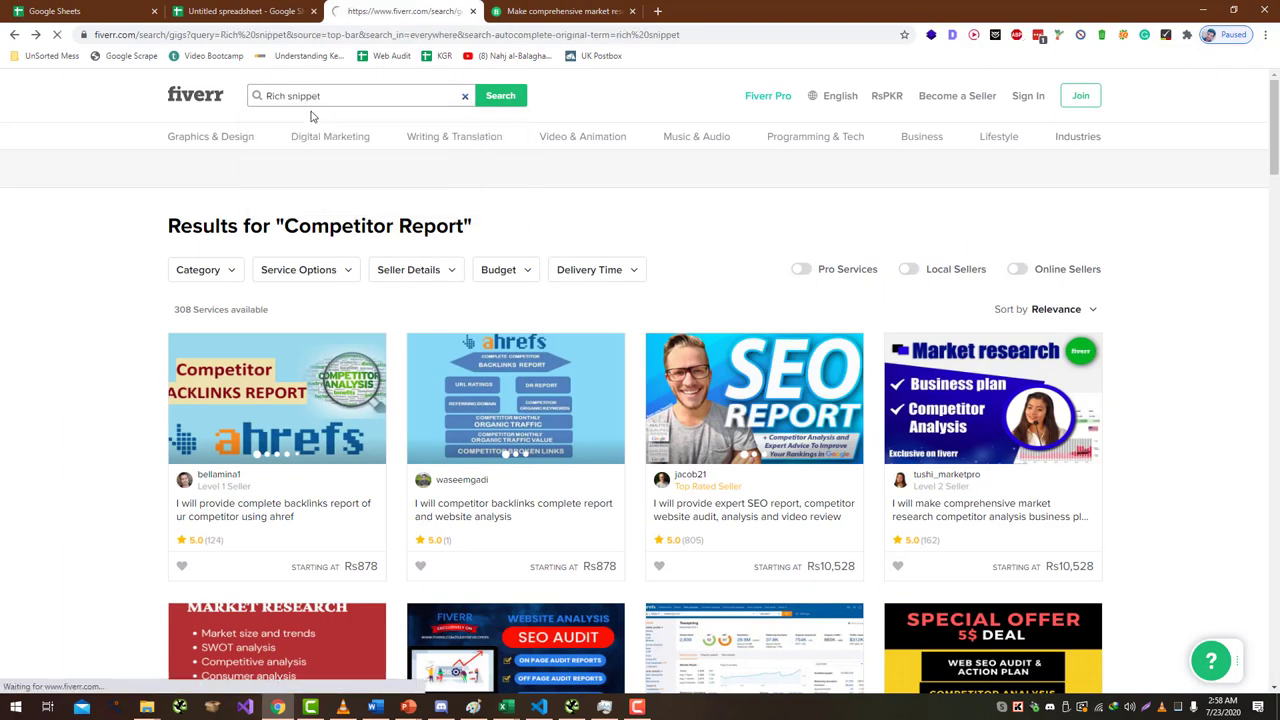
- Examine the titles, ratings and review counts of the "Rich snippet" gigs to find recurring keywords
mouse_move(310, 140)
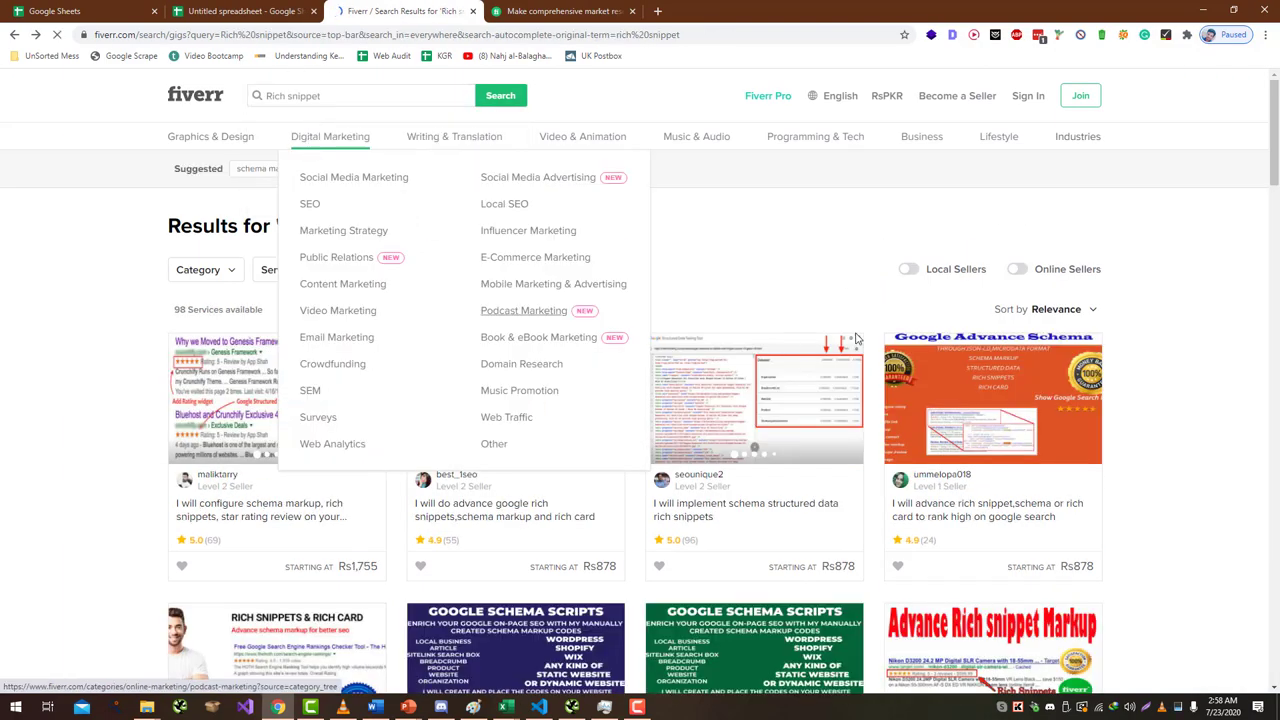
scroll(862, 271, down, 4)
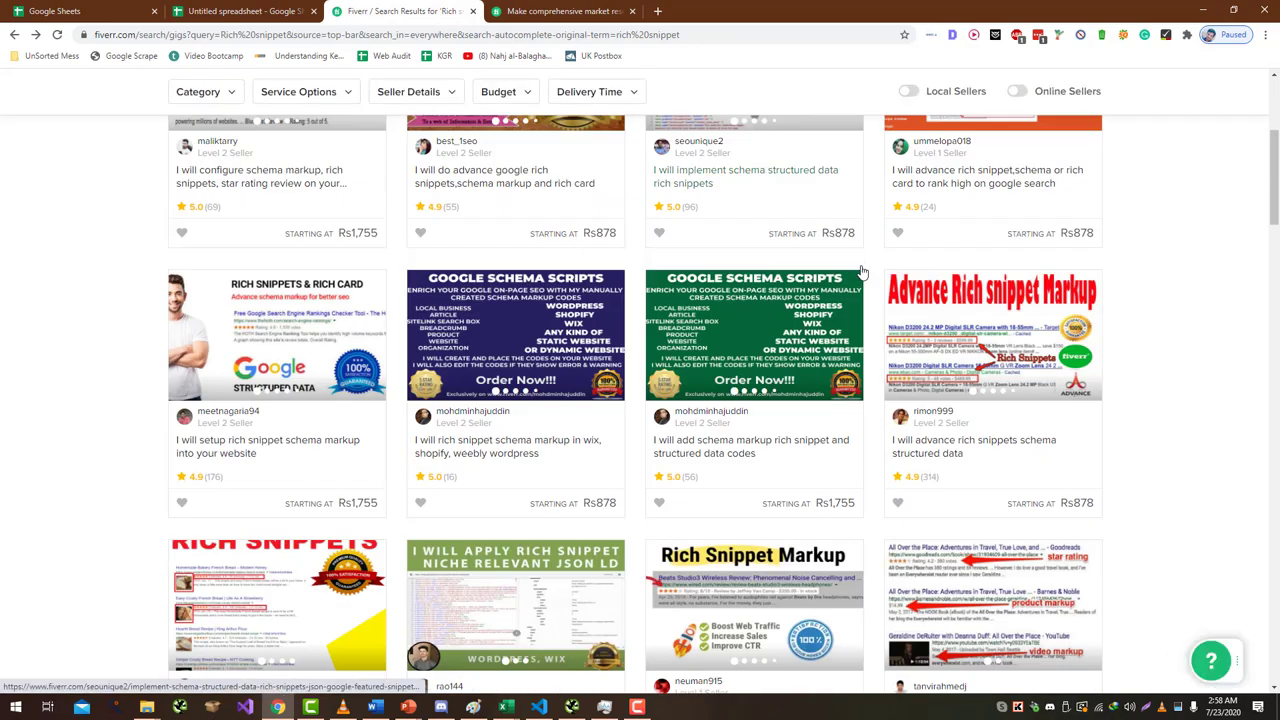
scroll(862, 271, down, 3)
scroll(862, 271, down, 5)
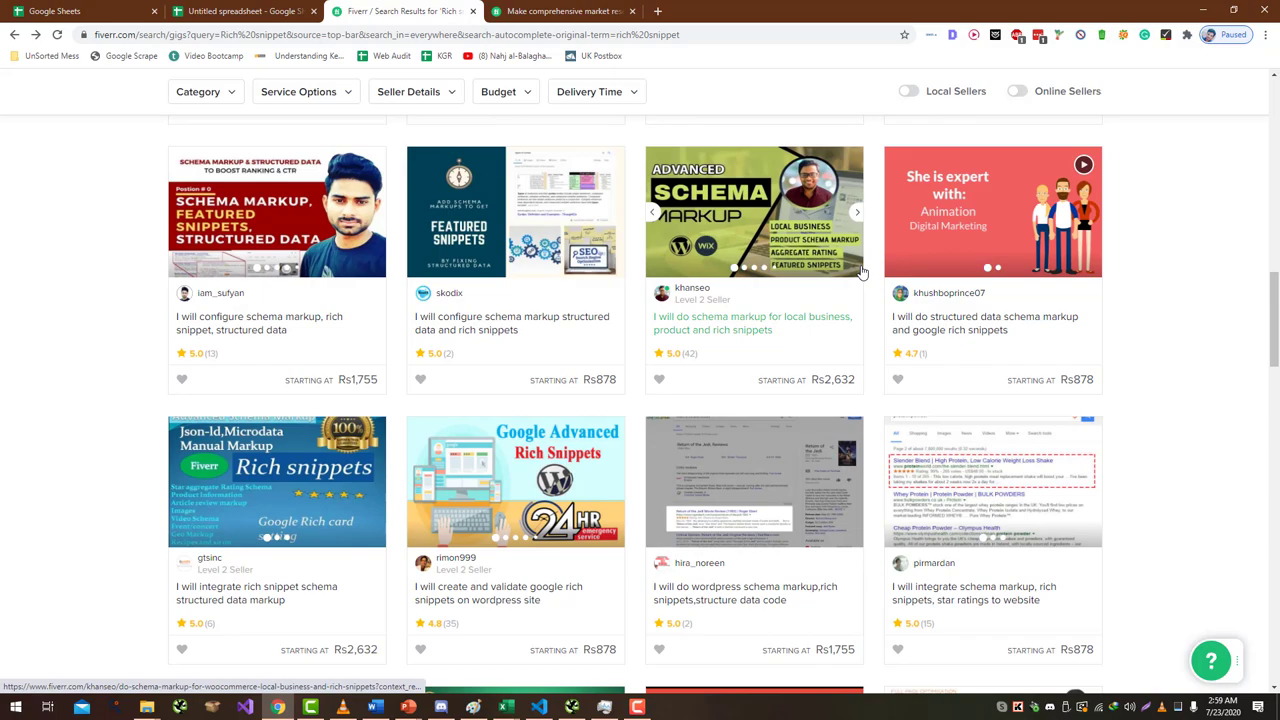
scroll(862, 271, up, 12)
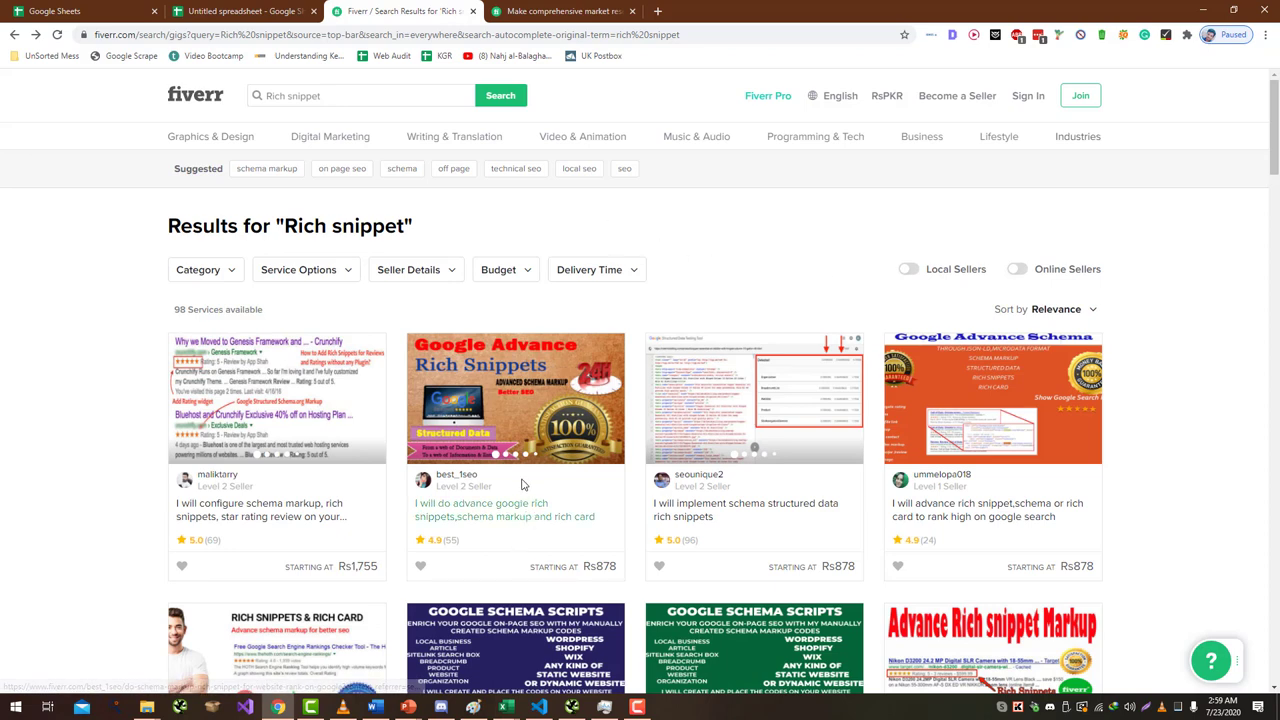
scroll(535, 487, down, 3)
scroll(535, 487, down, 2)
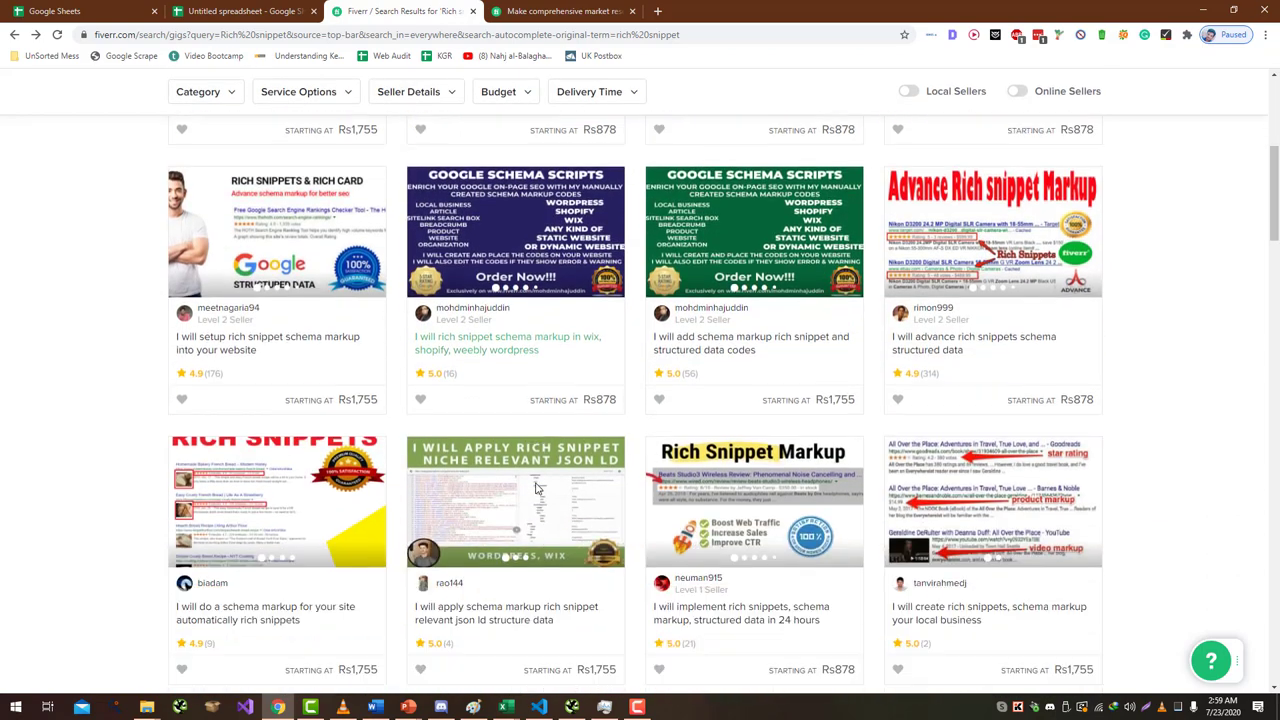
scroll(537, 485, down, 4)
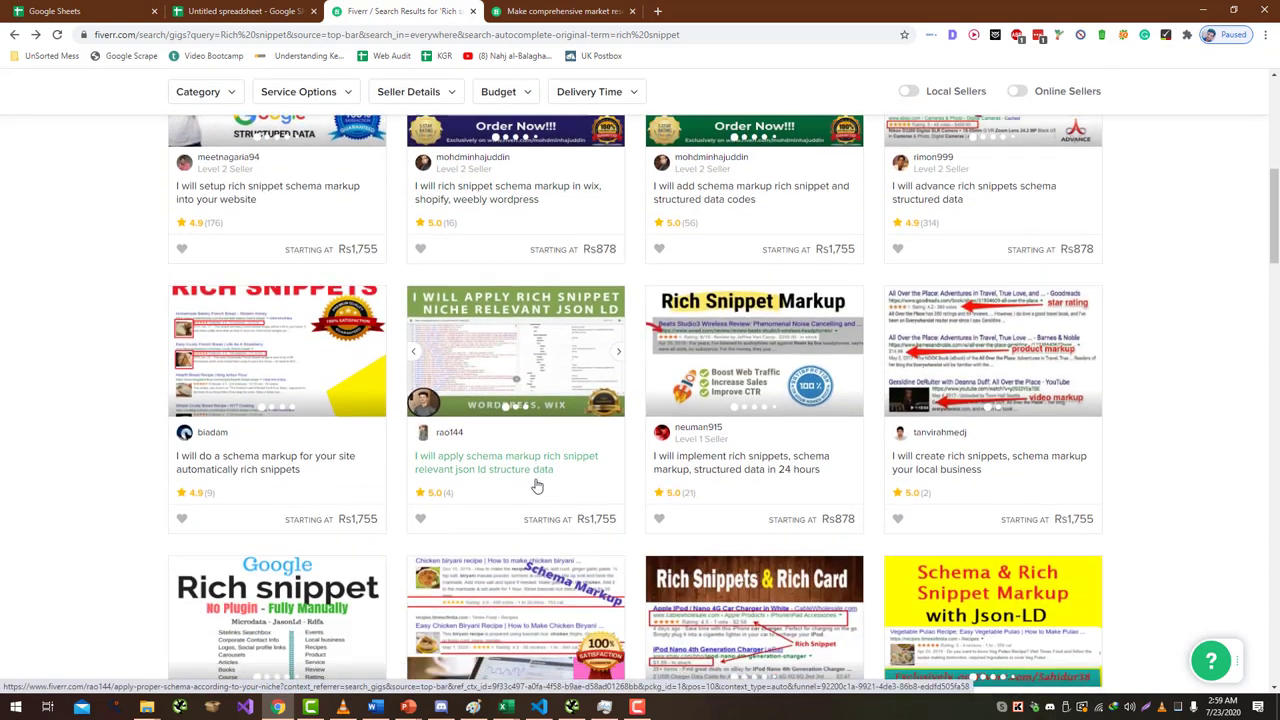
scroll(636, 438, down, 4)
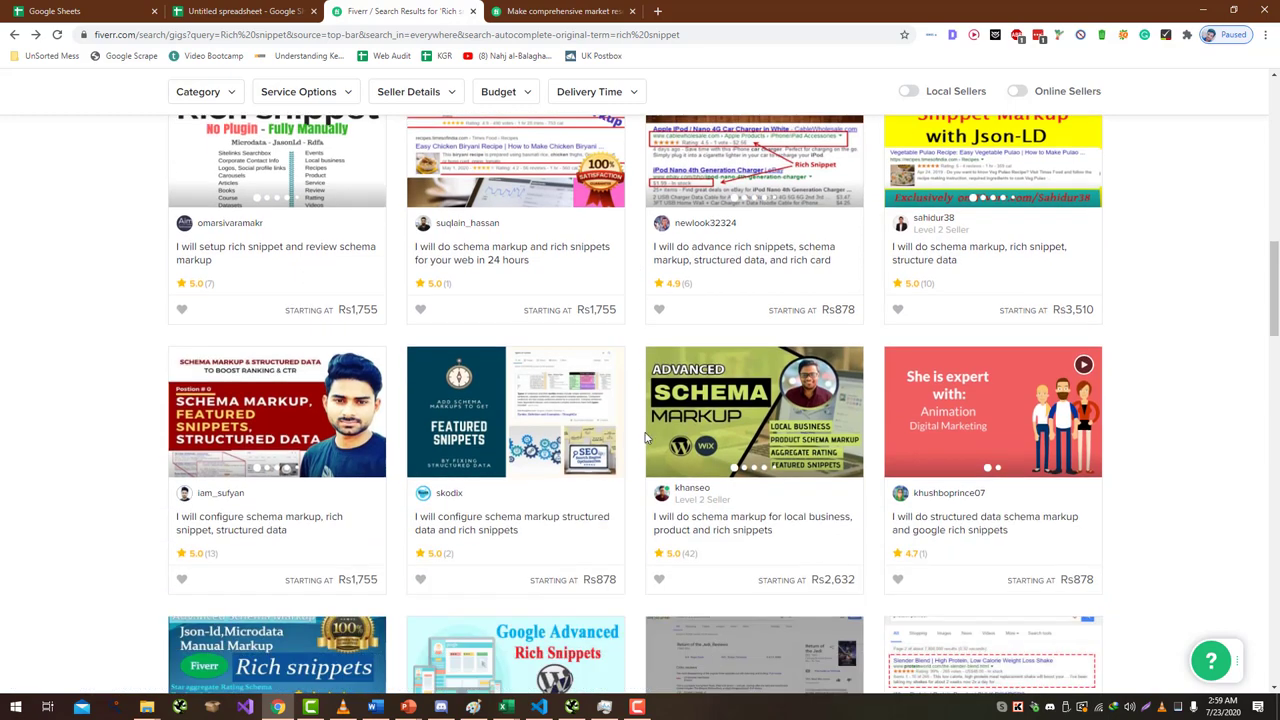
scroll(651, 440, down, 1)
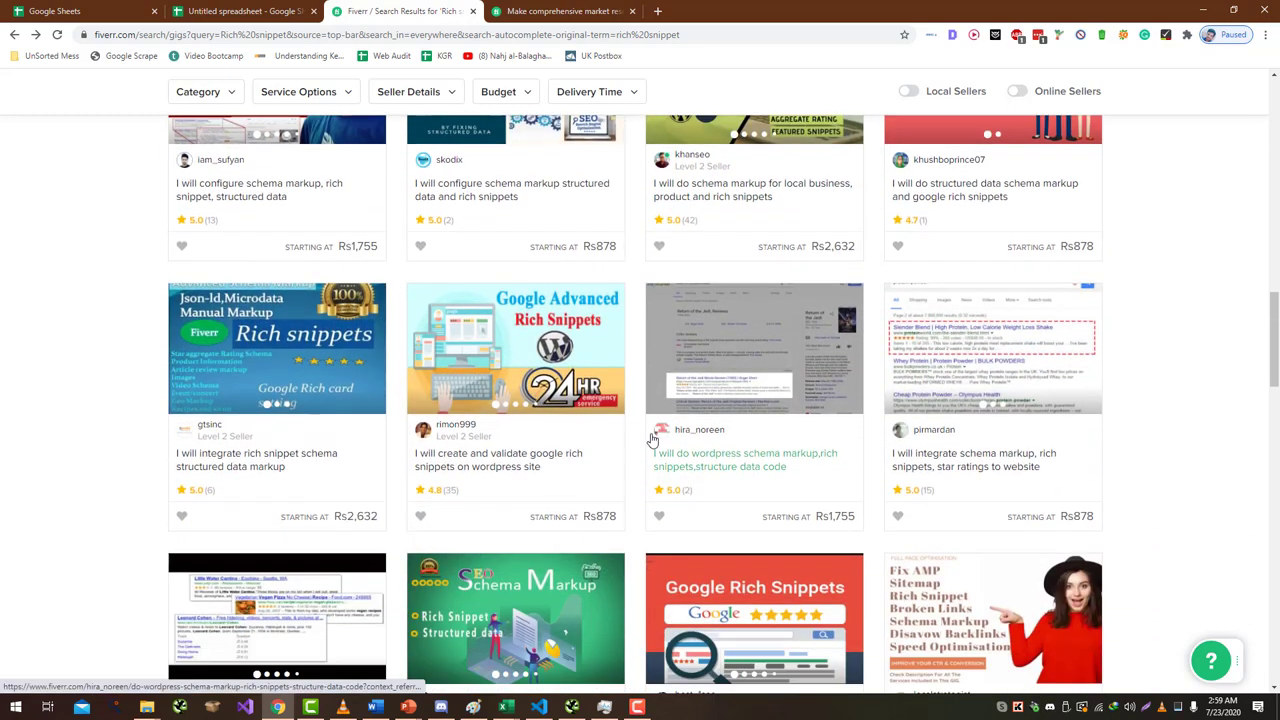
scroll(648, 432, down, 1)
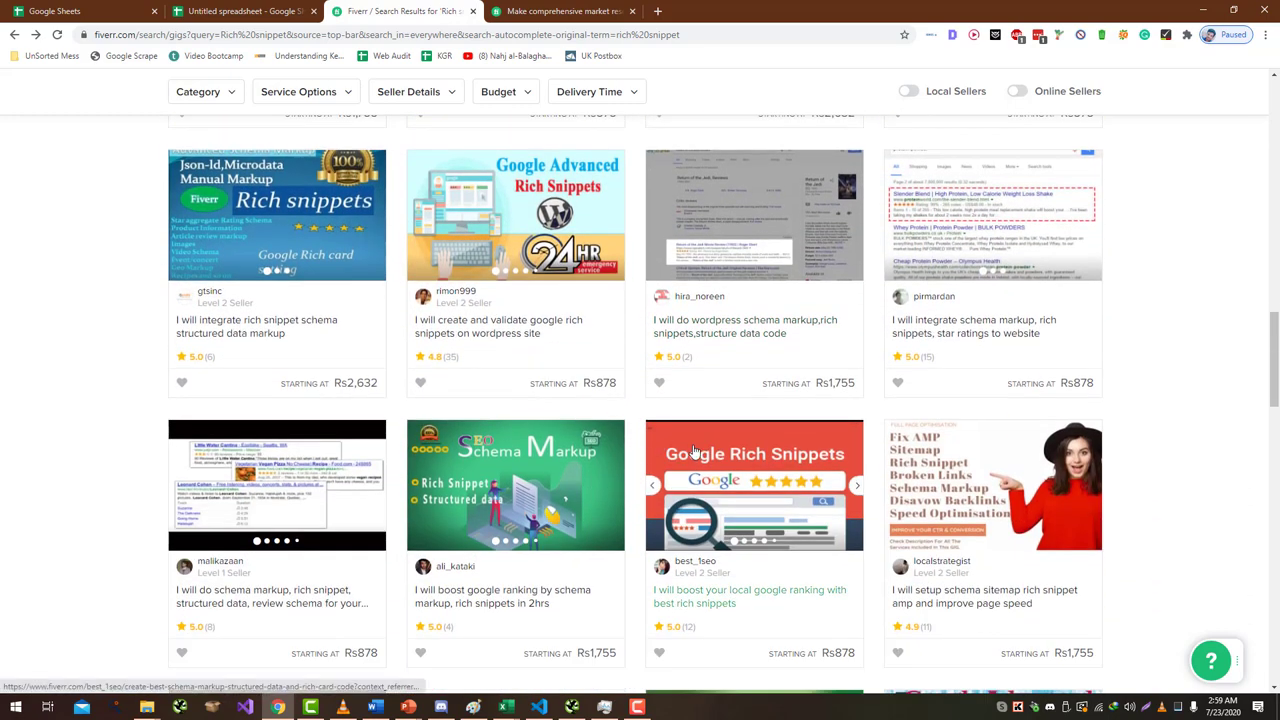
scroll(800, 462, down, 6)
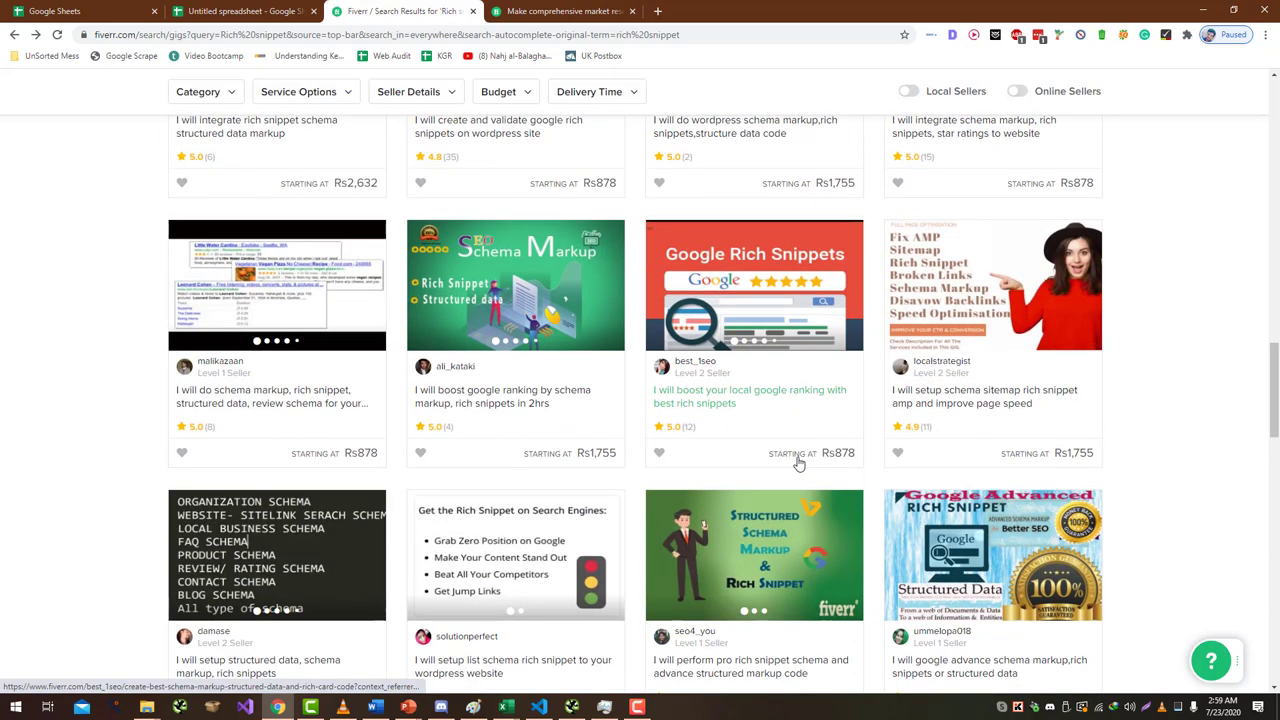
scroll(798, 463, down, 4)
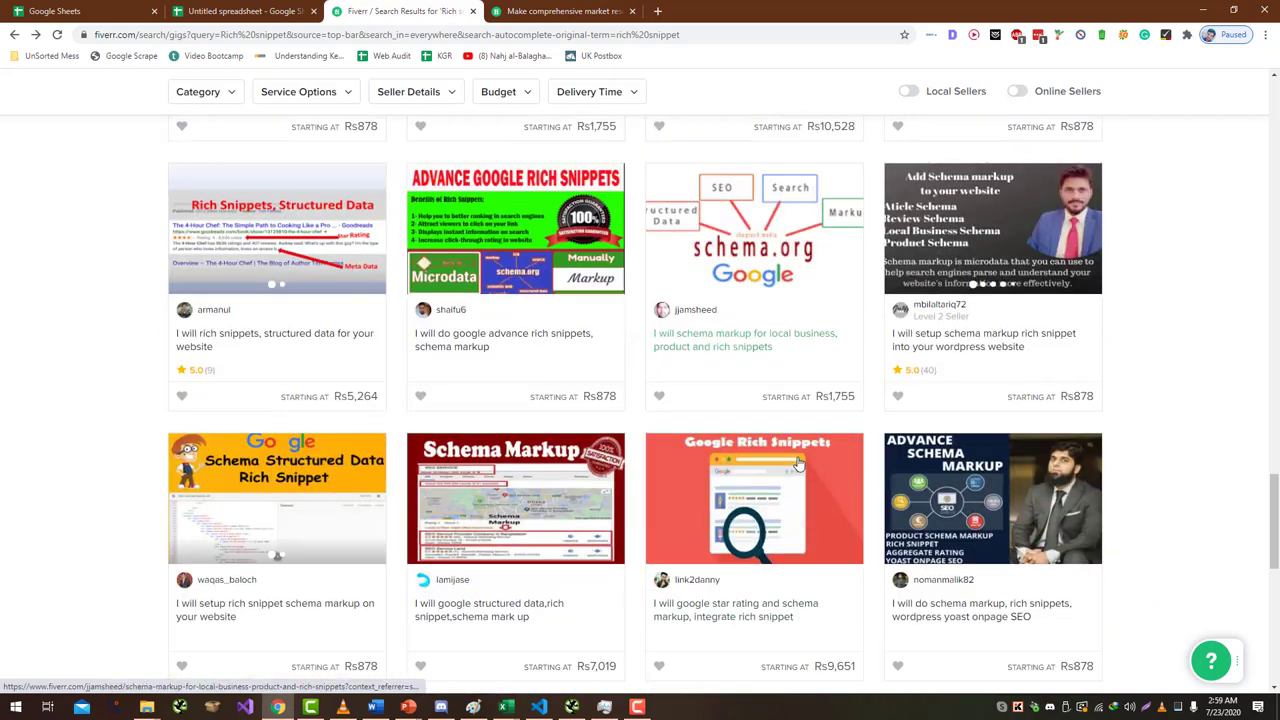
scroll(1243, 494, up, 4)
scroll(1243, 494, up, 5)
scroll(1240, 310, down, 1)
scroll(1240, 310, up, 4)
scroll(1240, 326, down, 3)
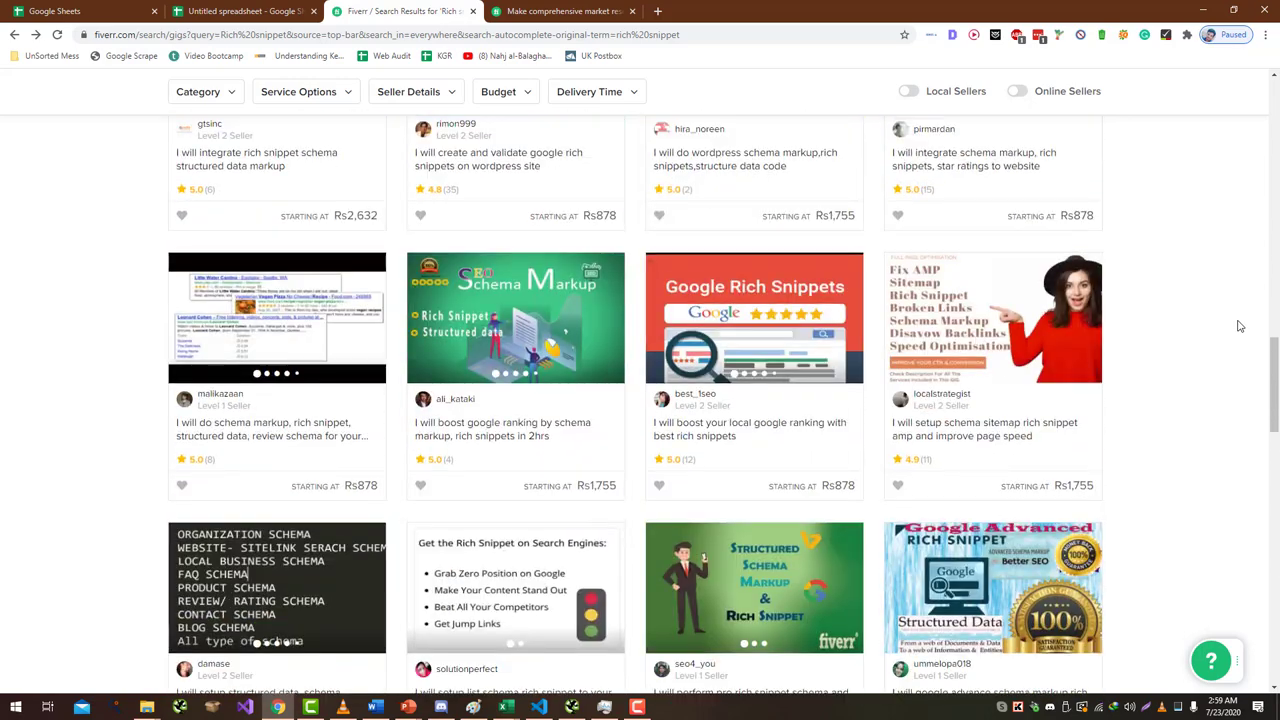
scroll(1238, 326, up, 7)
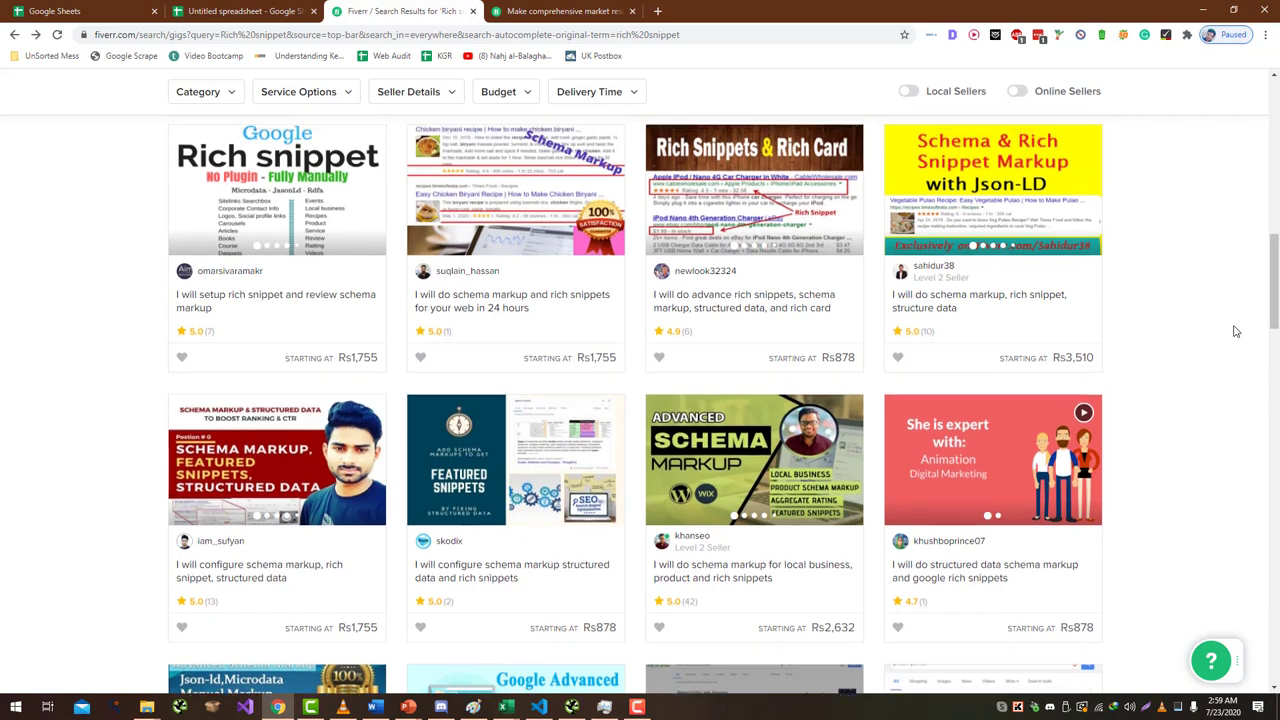
scroll(1236, 331, up, 6)
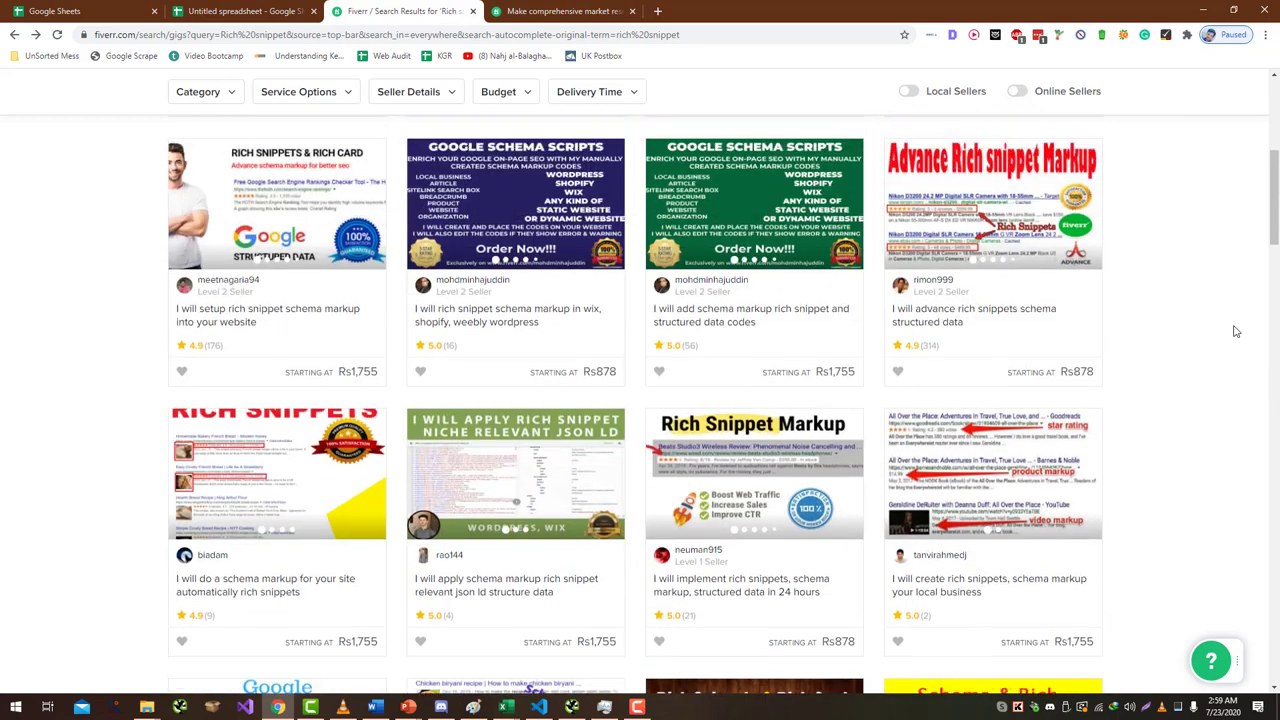
scroll(1236, 331, up, 3)
scroll(1236, 331, down, 1)
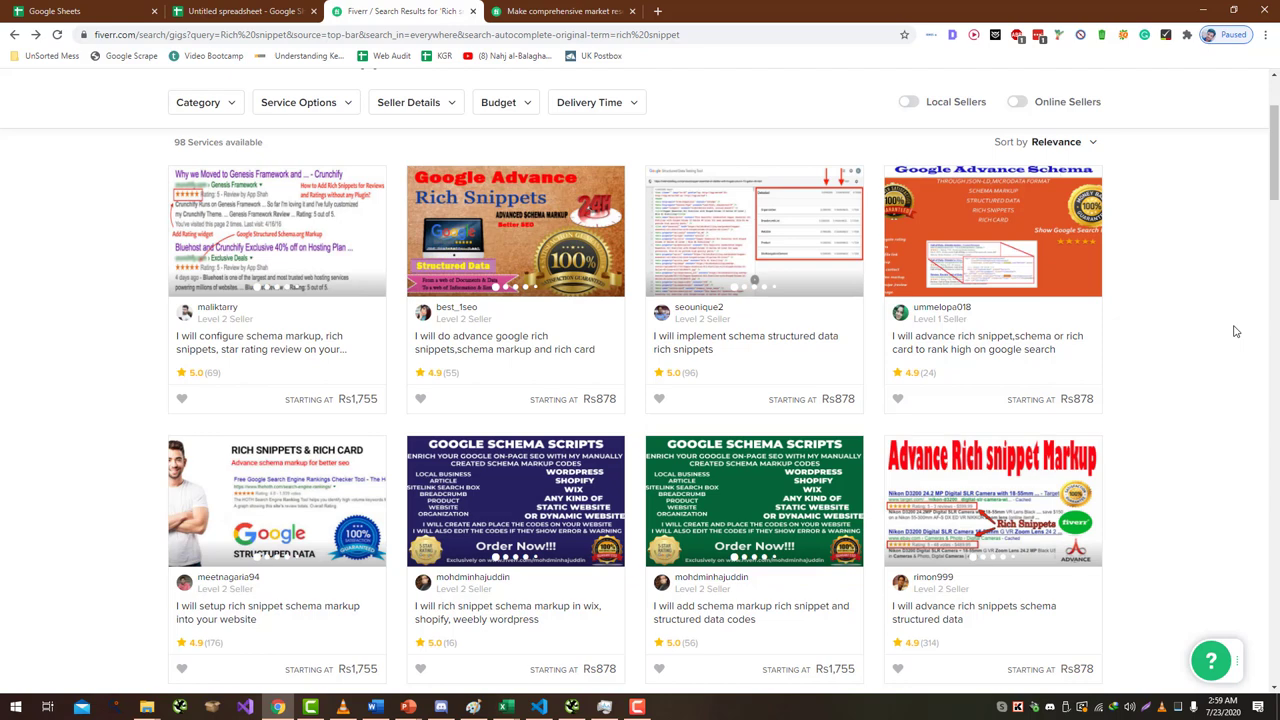
- Open the gig "I will setup rich snippet schema markup into your website" in a new tab, keeping the search results in view
middle_click(309, 614)
scroll(270, 157, up, 2)
scroll(270, 157, down, 3)
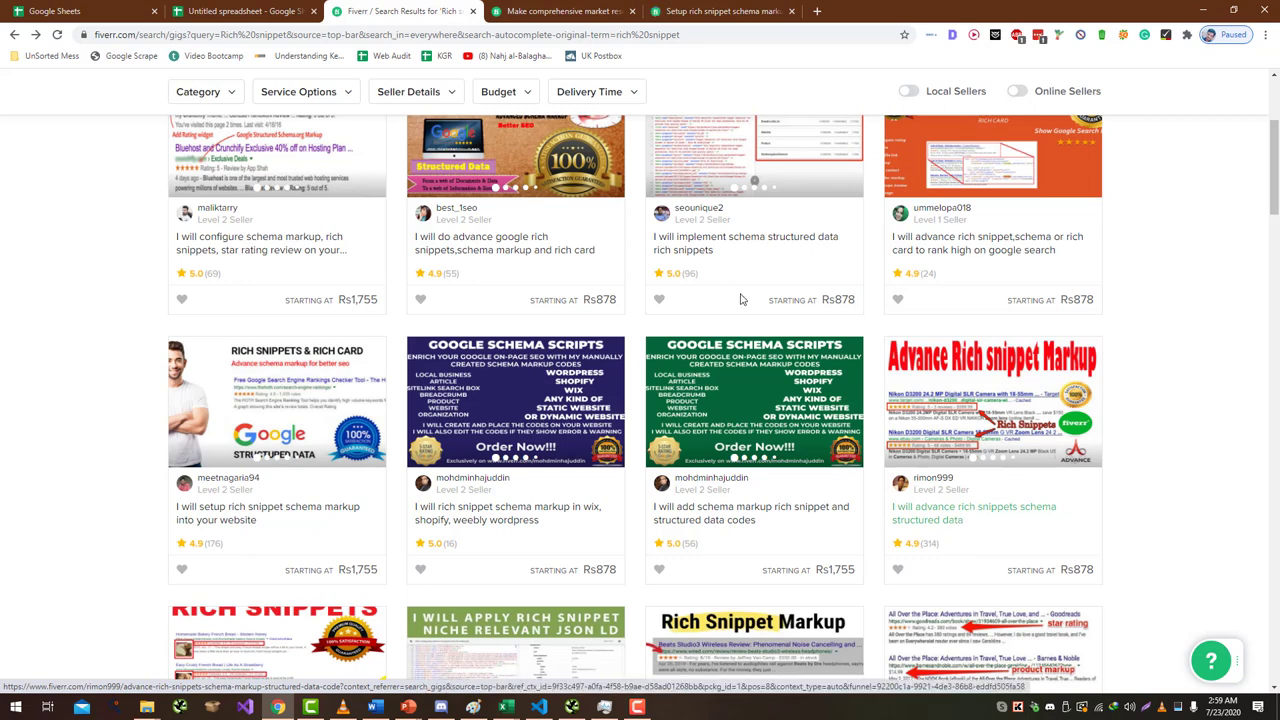
- Add the keyword "do advance" in F14 under "I will" in the Google Sheets spreadsheet
click(240, 11)
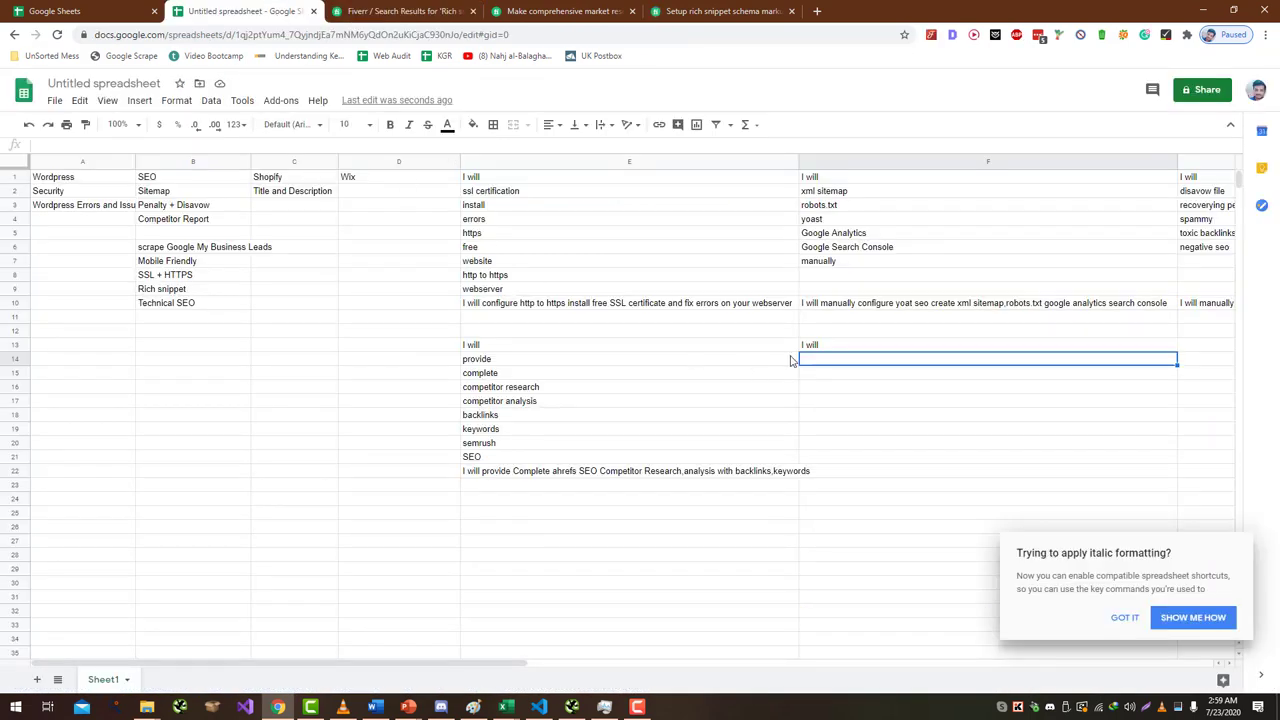
text(do advance)
key(Return)
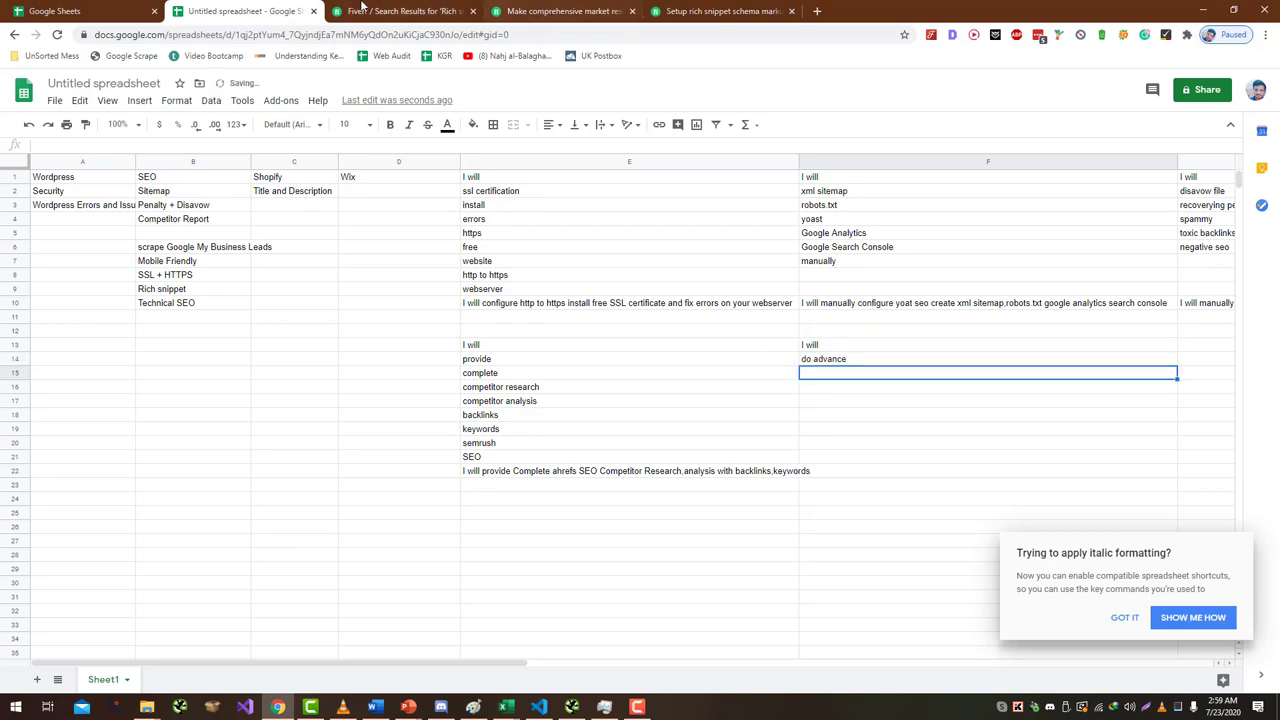
- Open the Fiverr gig "I will advance rich snippets schema structured data" in its own tab, placed directly after the search results
click(400, 11)
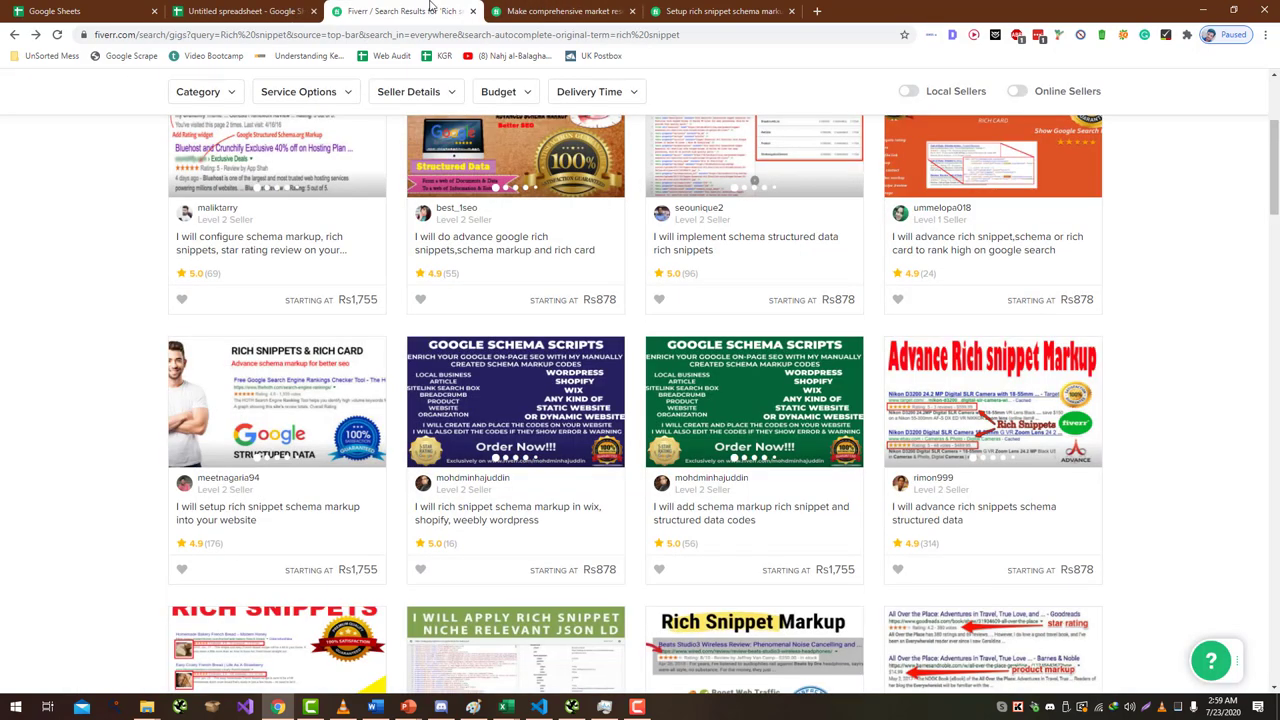
middle_click(935, 513)
drag(907, 10, 560, 11)
- Read the advance rich snippets gig's description, including its benefits, supported markup entities and seller details
scroll(462, 270, down, 3)
scroll(462, 270, down, 2)
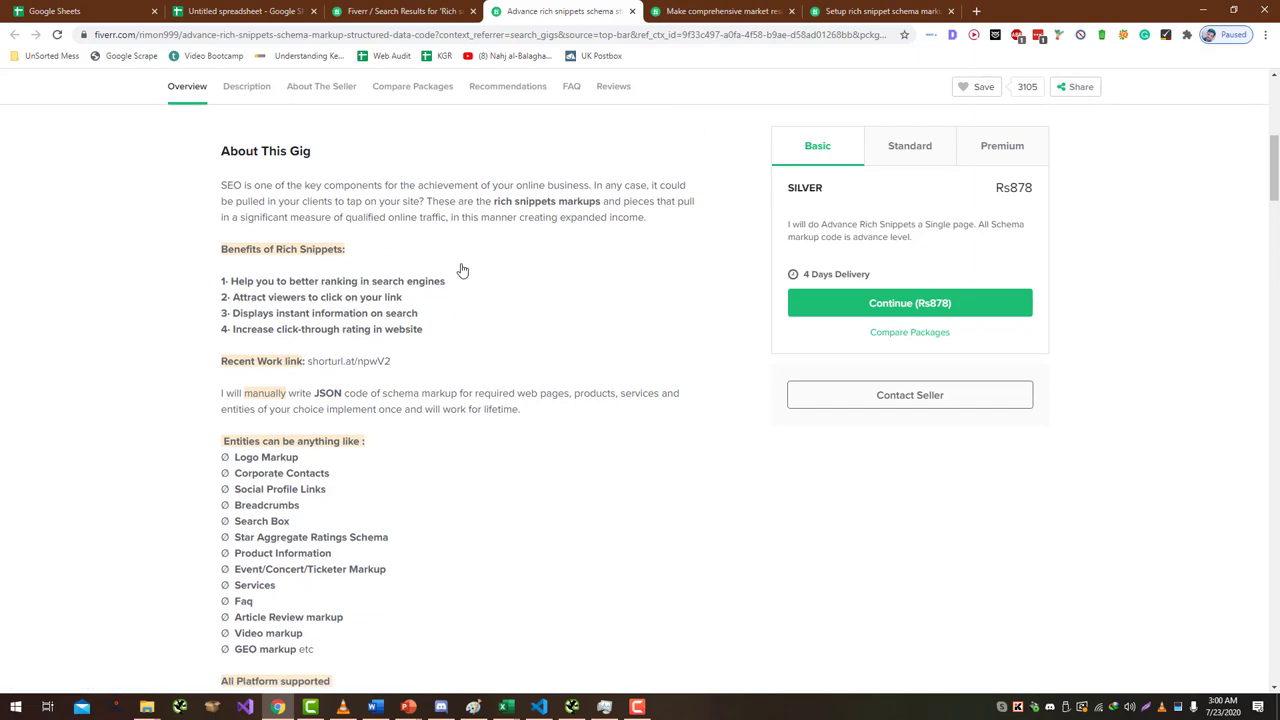
scroll(462, 270, down, 5)
scroll(462, 269, down, 2)
scroll(462, 268, up, 7)
scroll(461, 264, down, 8)
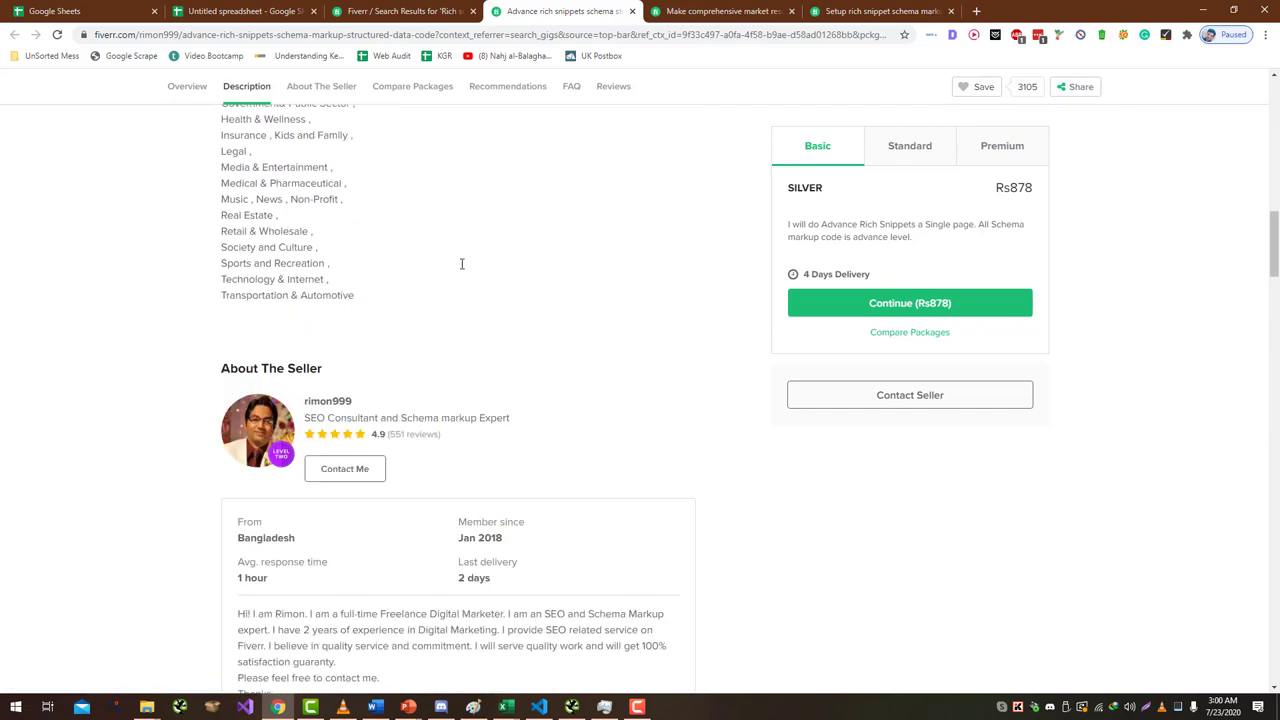
scroll(462, 269, up, 8)
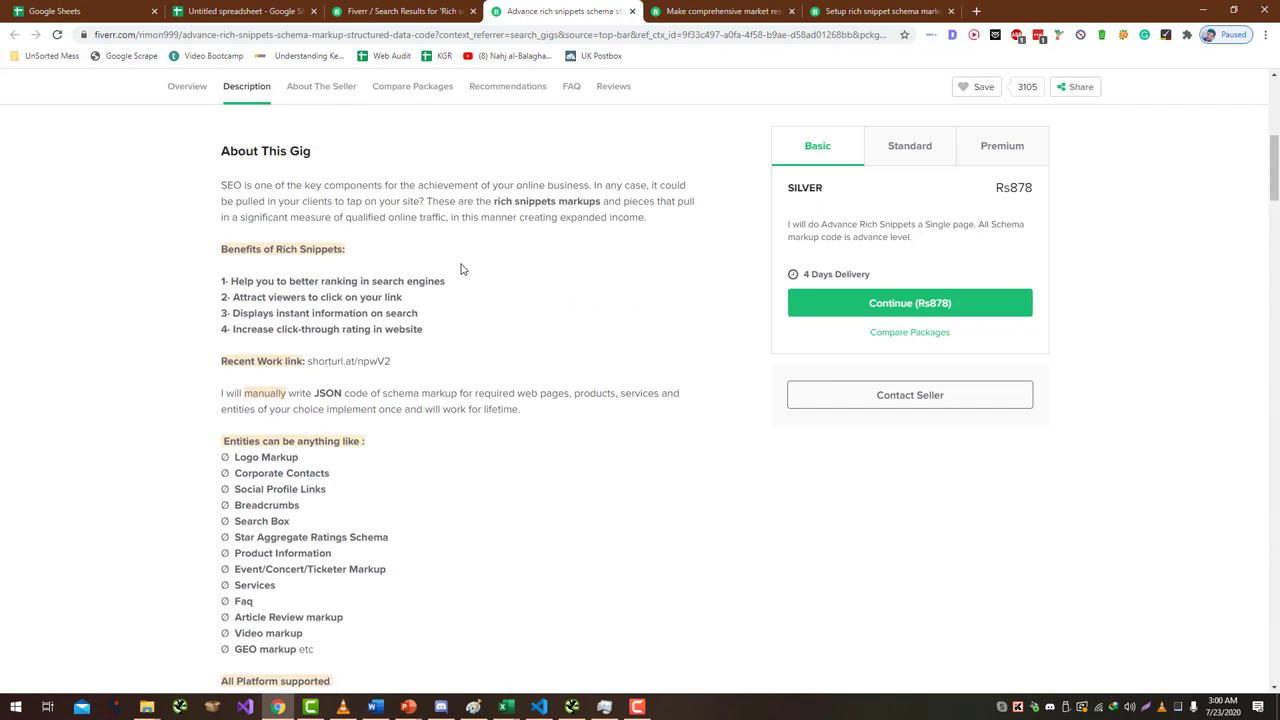
scroll(462, 269, up, 2)
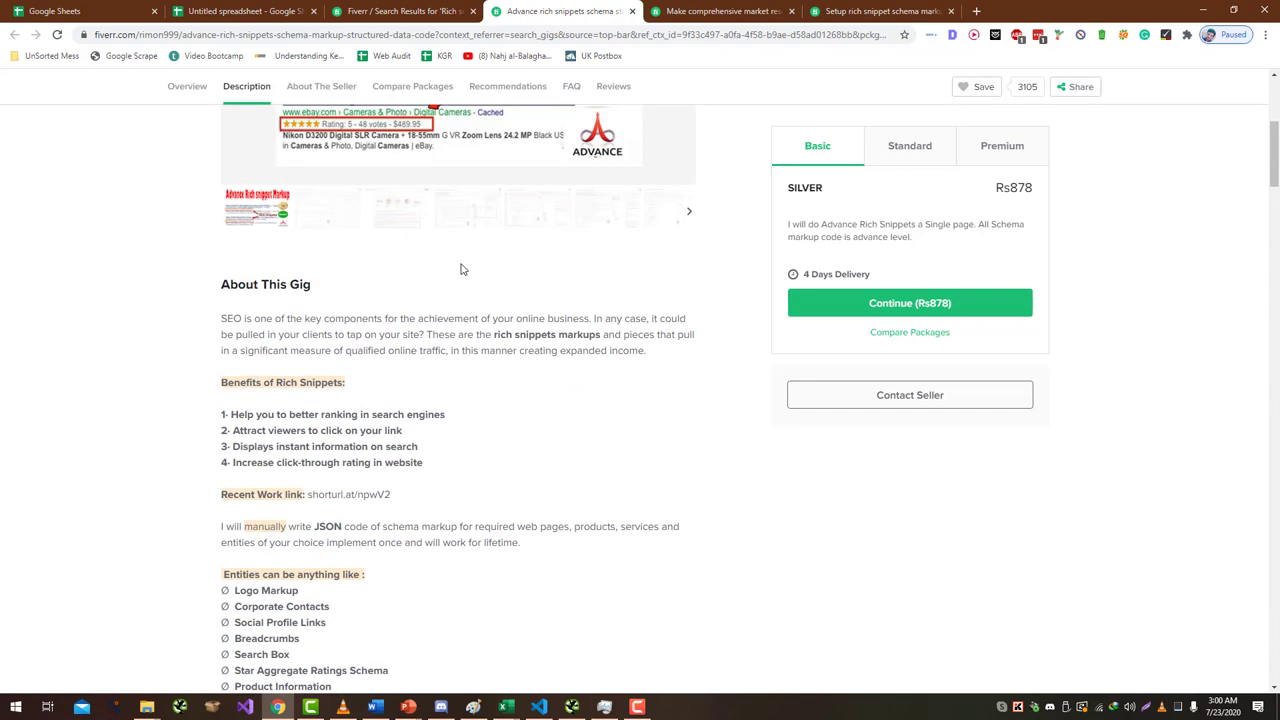
- Recheck the gig titles in the Fiverr results and add the keyword "rich snippets" in F15 of the spreadsheet
click(440, 10)
scroll(421, 140, up, 2)
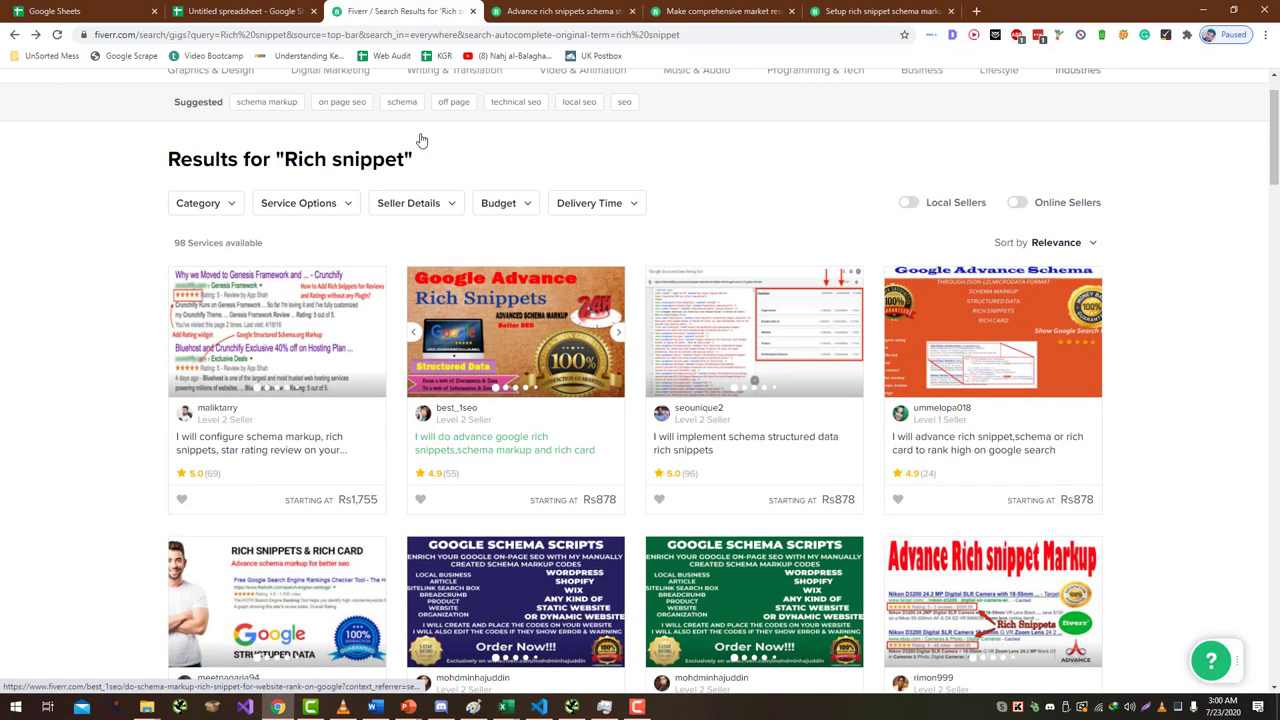
scroll(421, 140, down, 2)
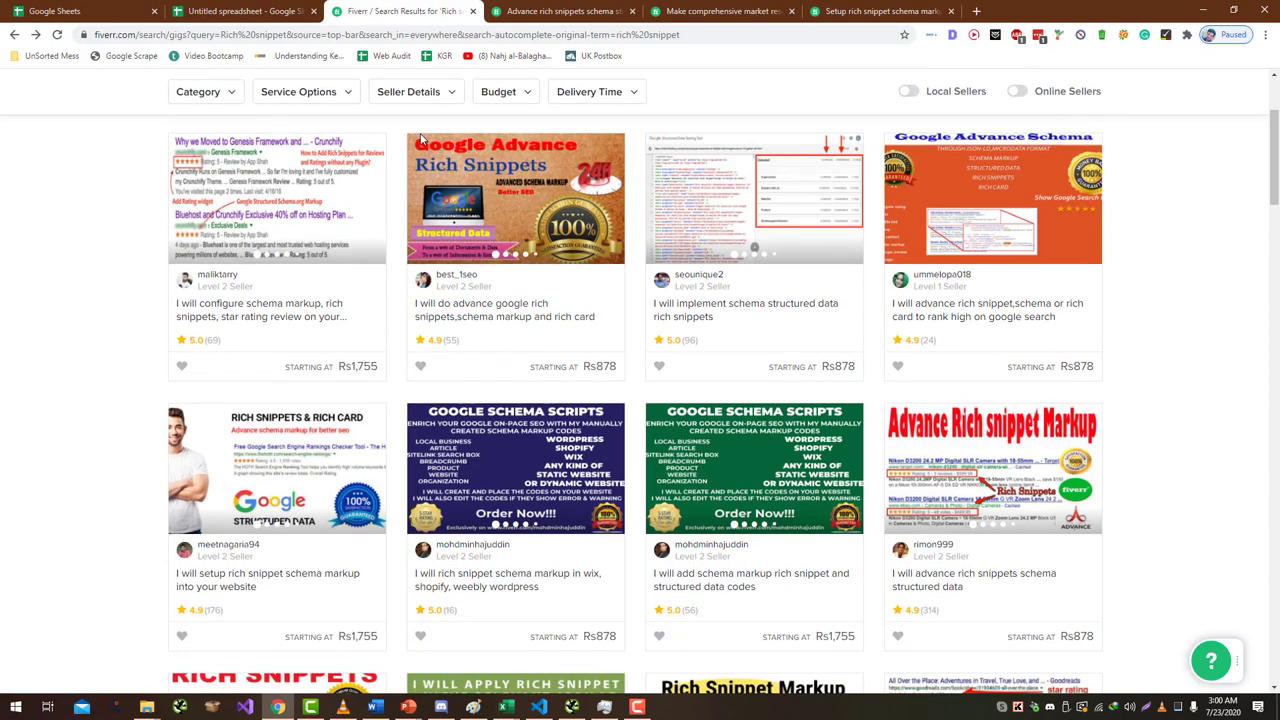
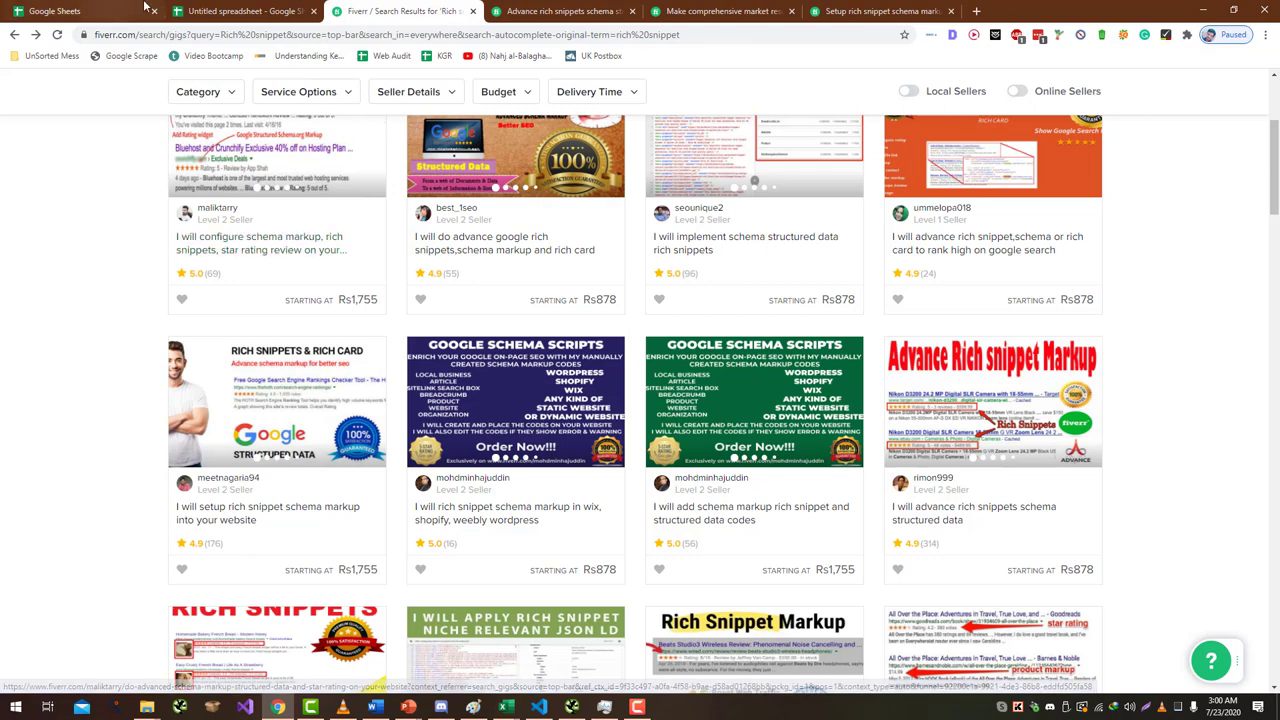
click(240, 8)
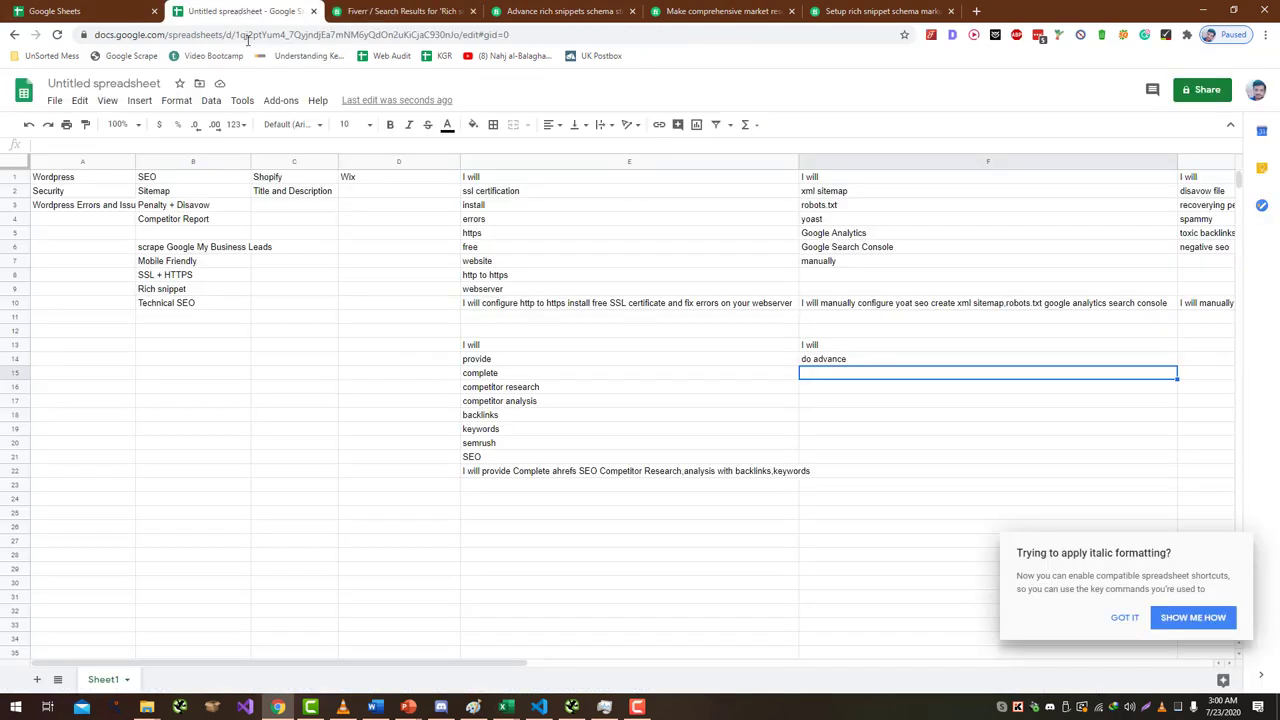
text(rich sni)
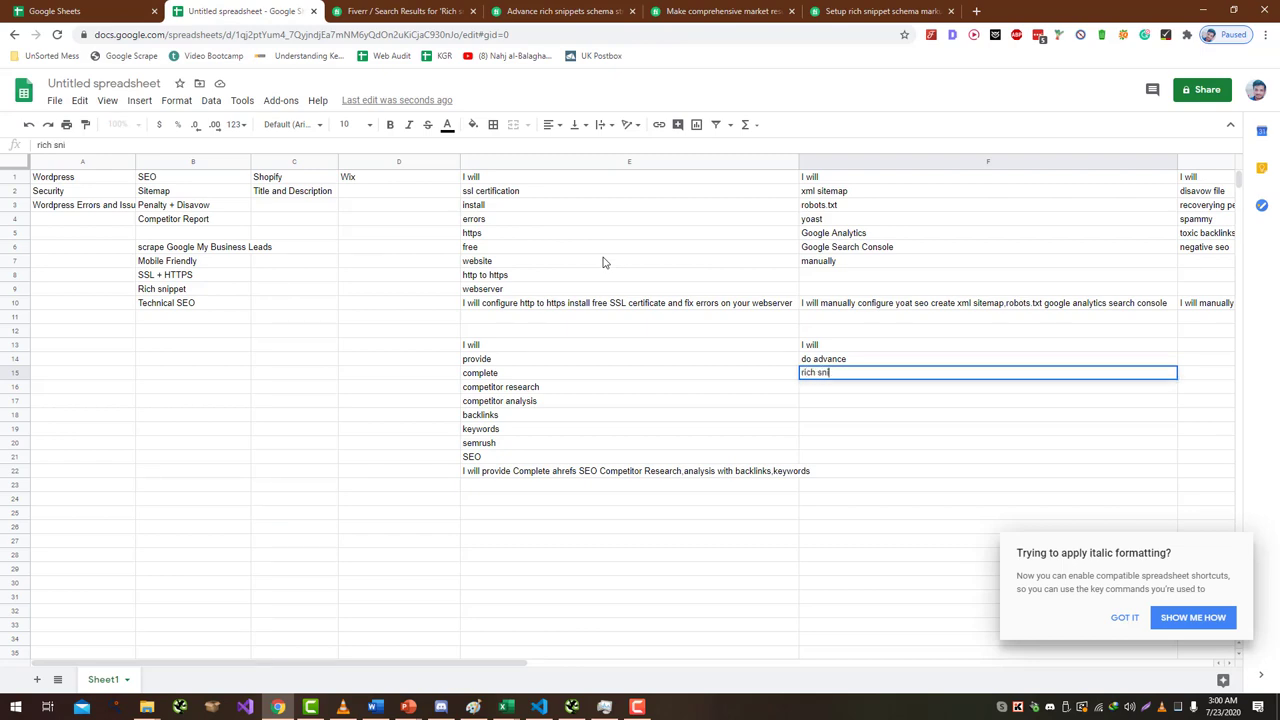
text(ppets)
key(Return)
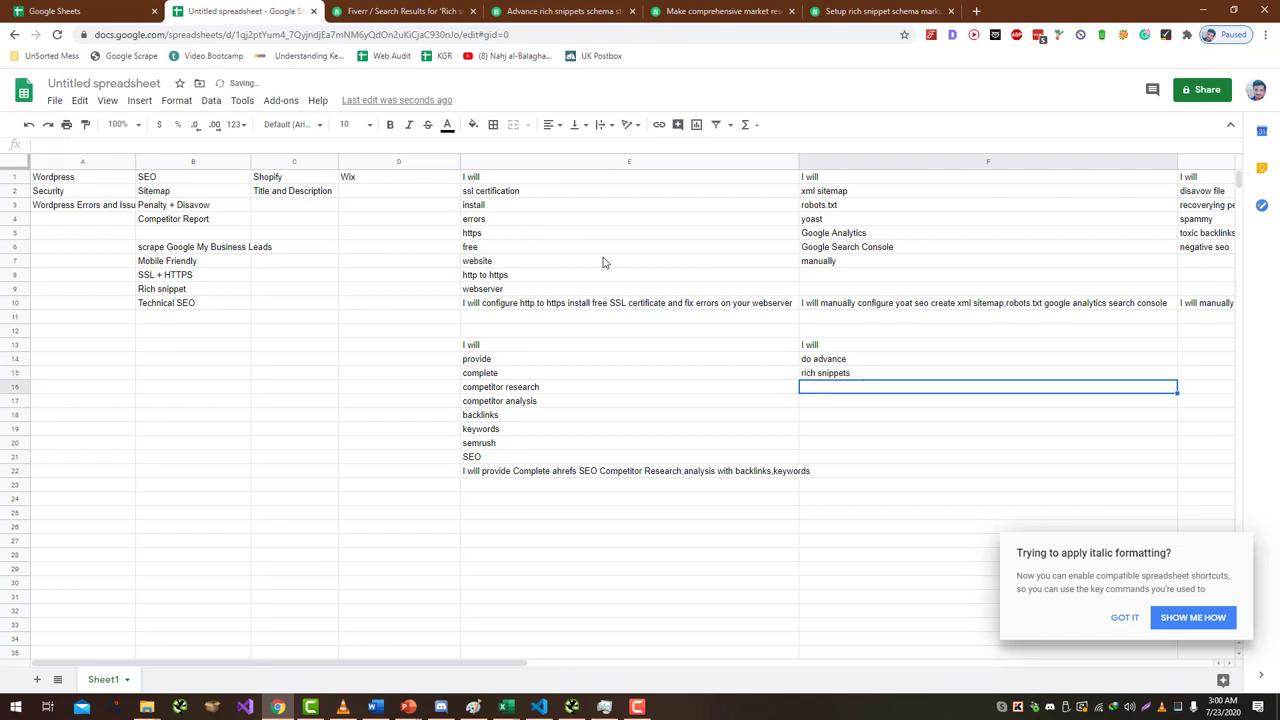
- Check the gig titles once more and add the keyword "schema structured data" in F16
key(ctrl+Tab)
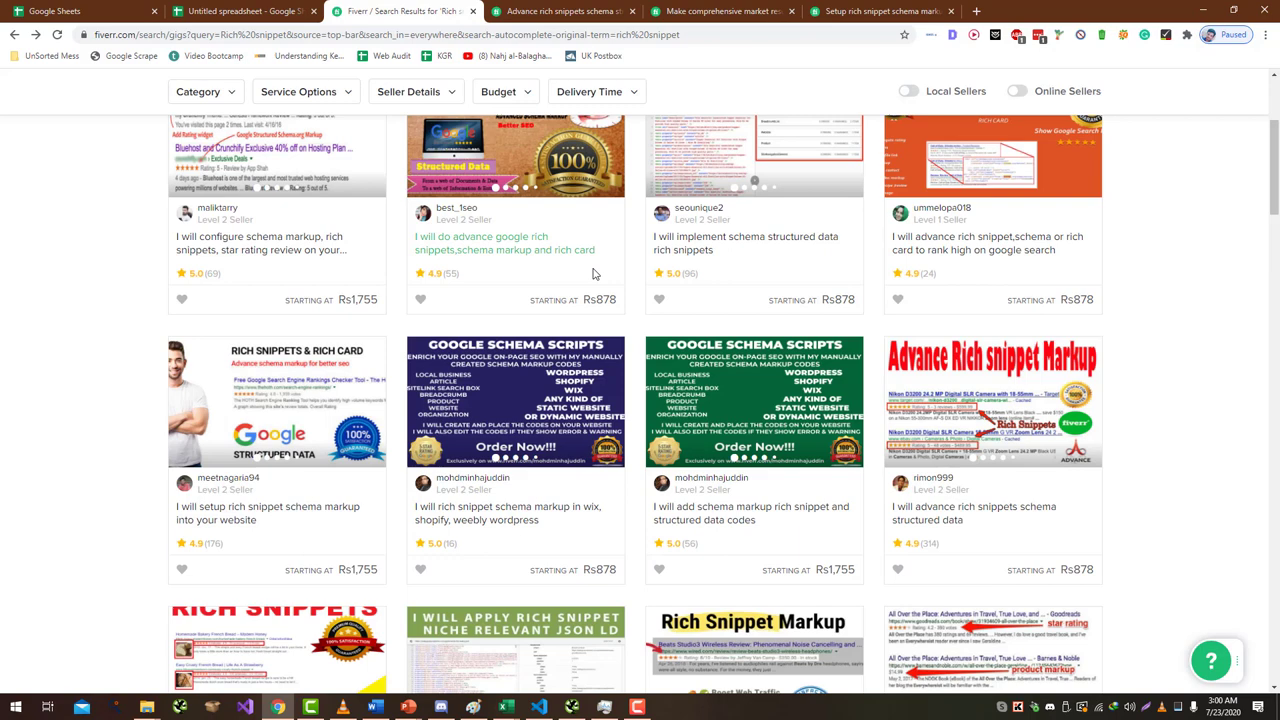
key(ctrl+shift+Tab)
text(schema structured data)
key(Return)
- Look through the rich snippet gig titles in the Fiverr results and add the keyword "schema markup" in F17 of the spreadsheet
key(ctrl+Tab)
scroll(571, 281, up, 3)
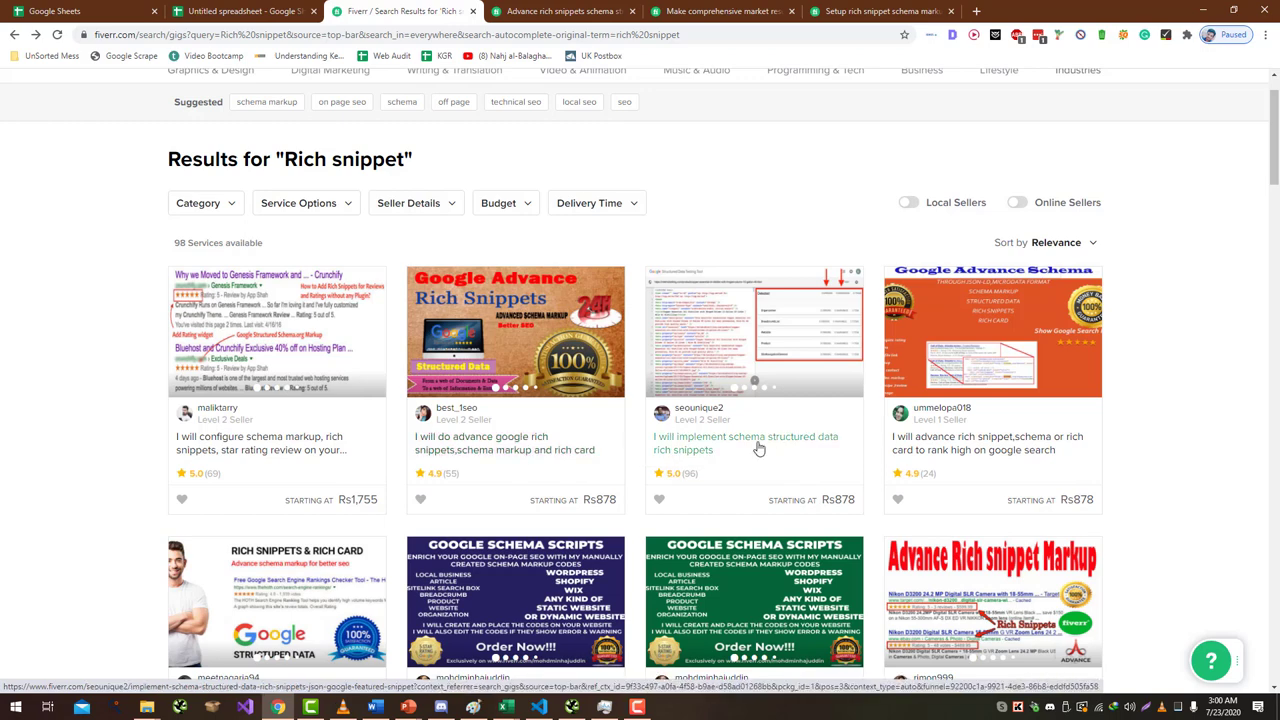
scroll(759, 449, down, 3)
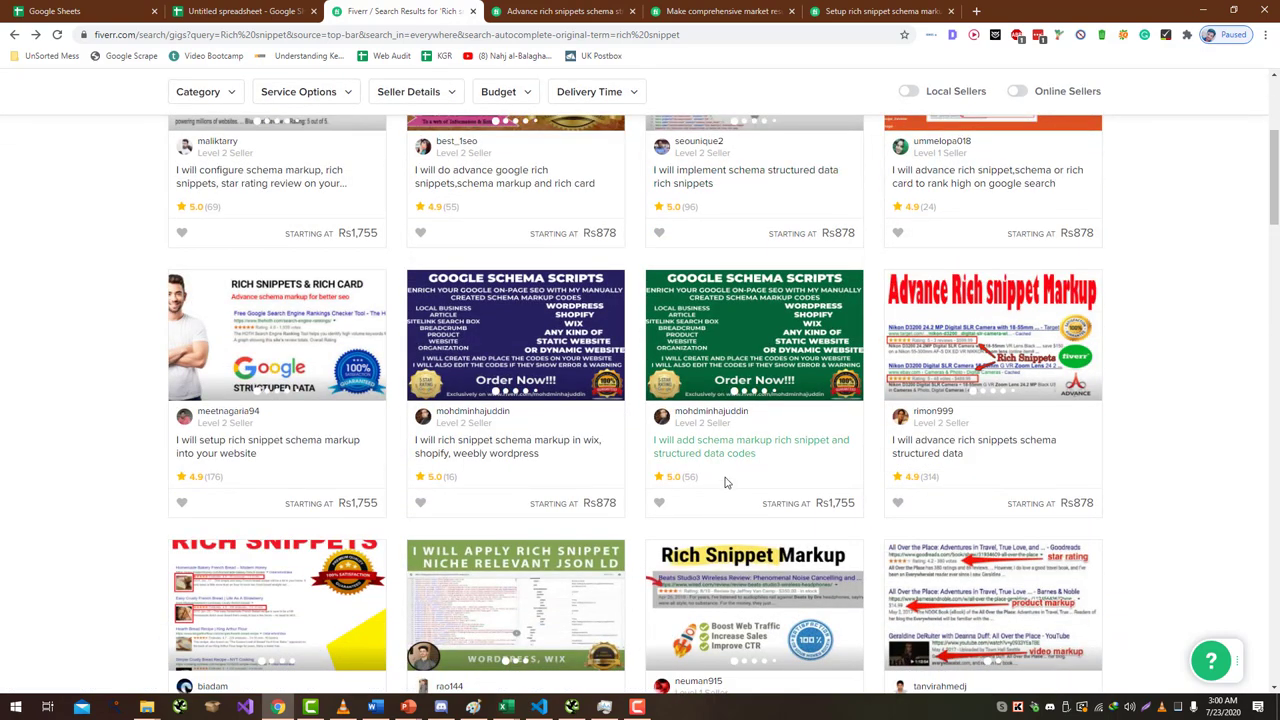
scroll(490, 440, down, 3)
scroll(490, 440, down, 2)
scroll(490, 440, up, 8)
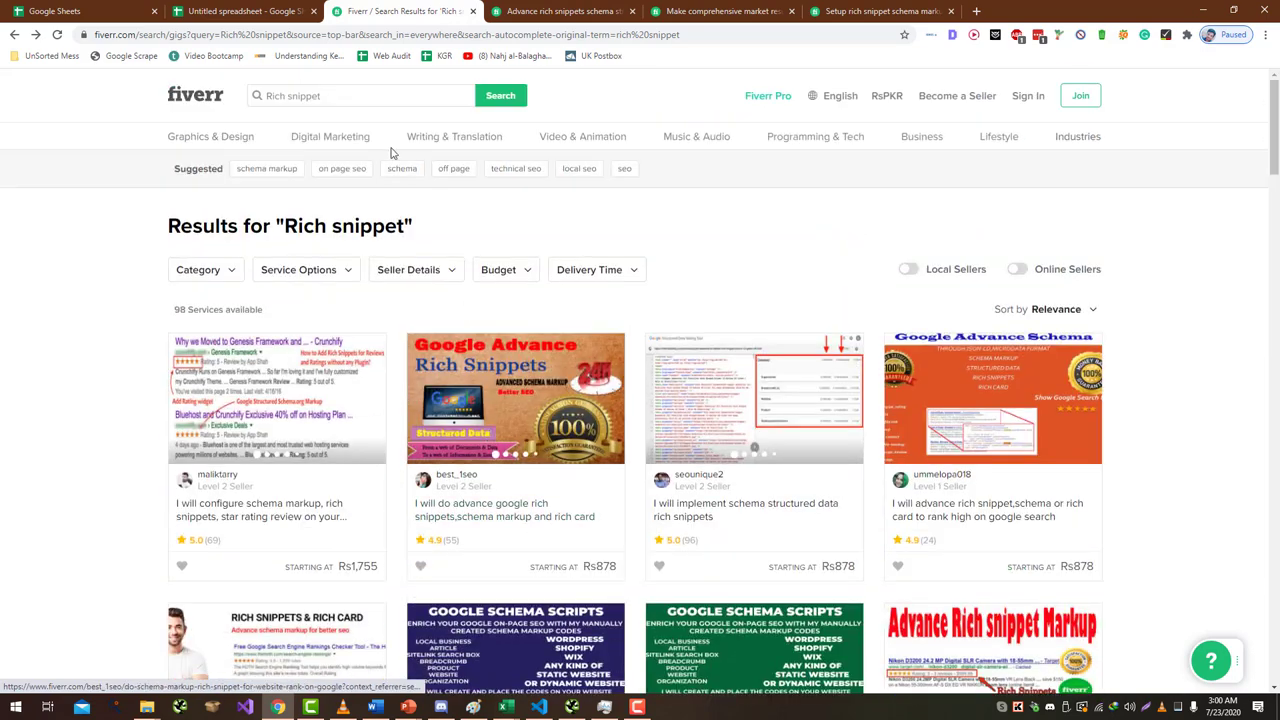
click(370, 99)
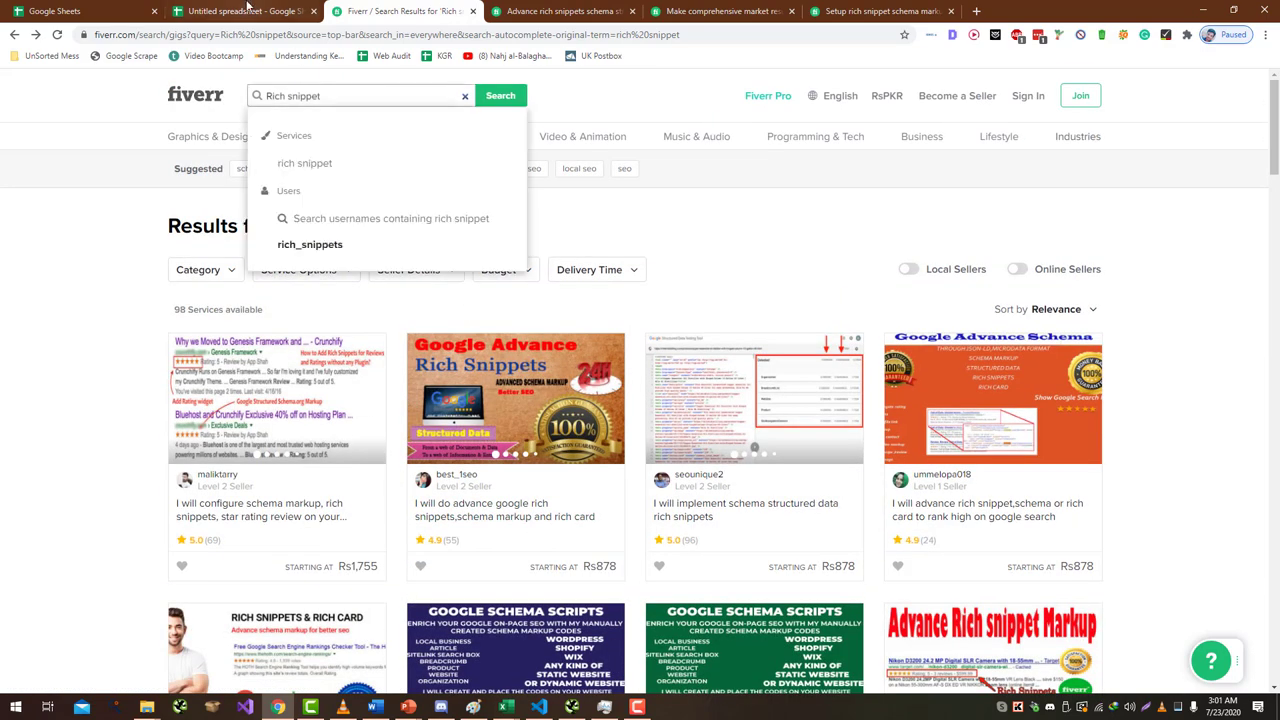
click(262, 12)
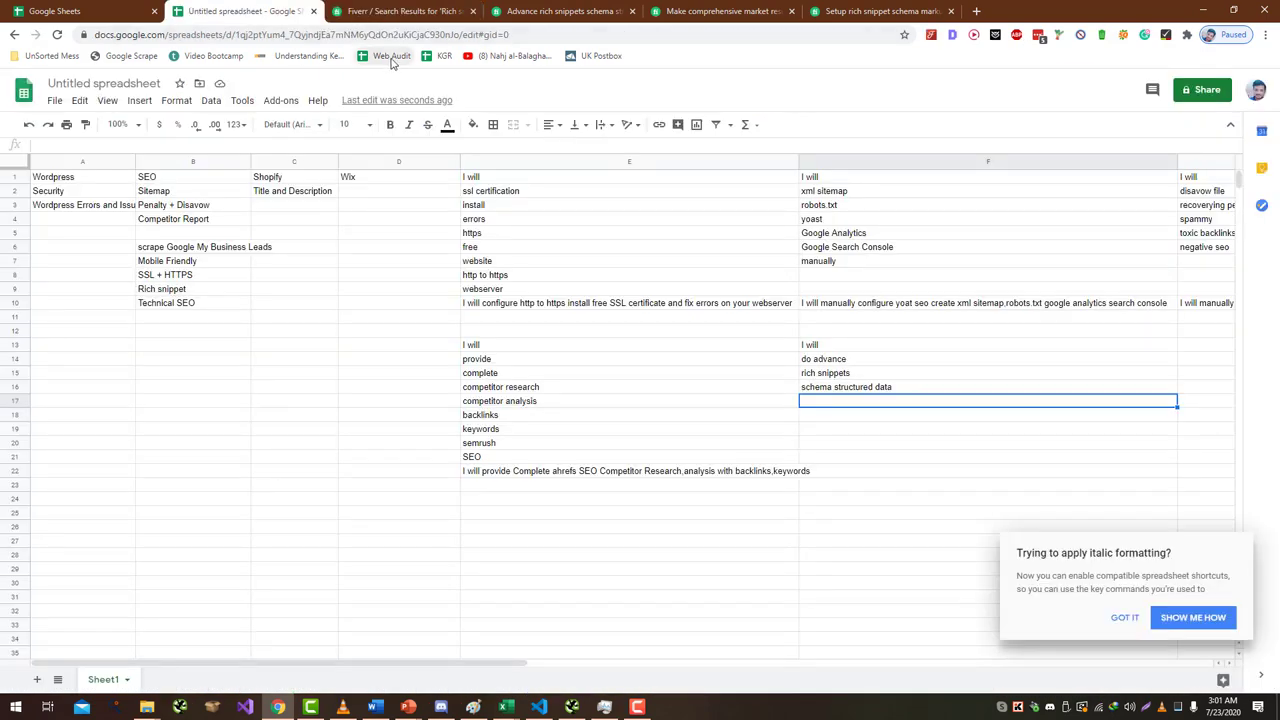
click(410, 11)
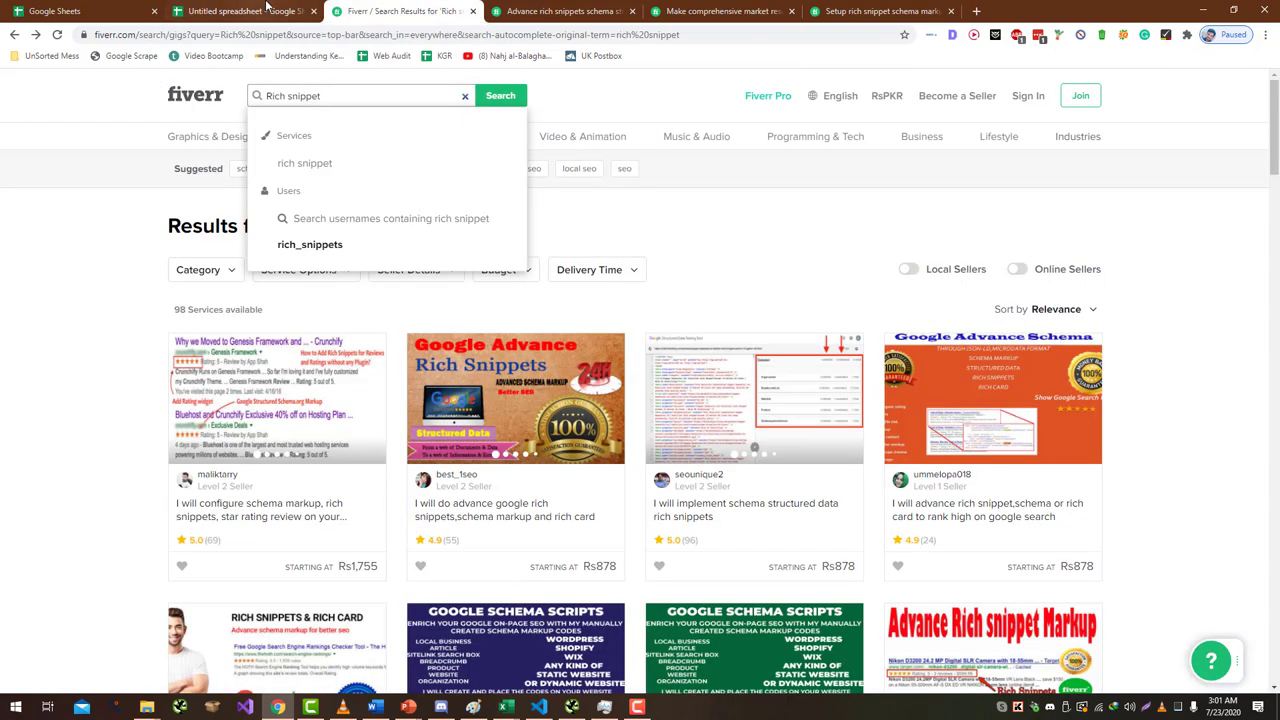
click(268, 8)
text(schema structured data)
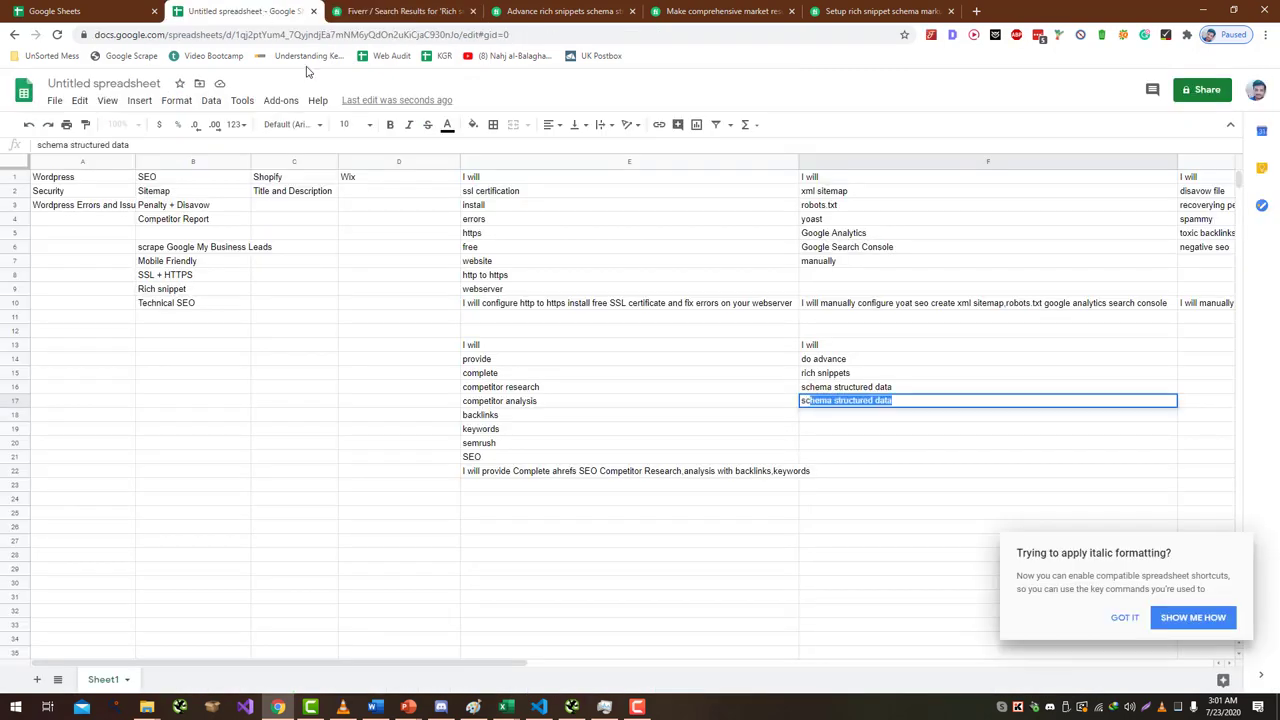
key(Return)
click(400, 11)
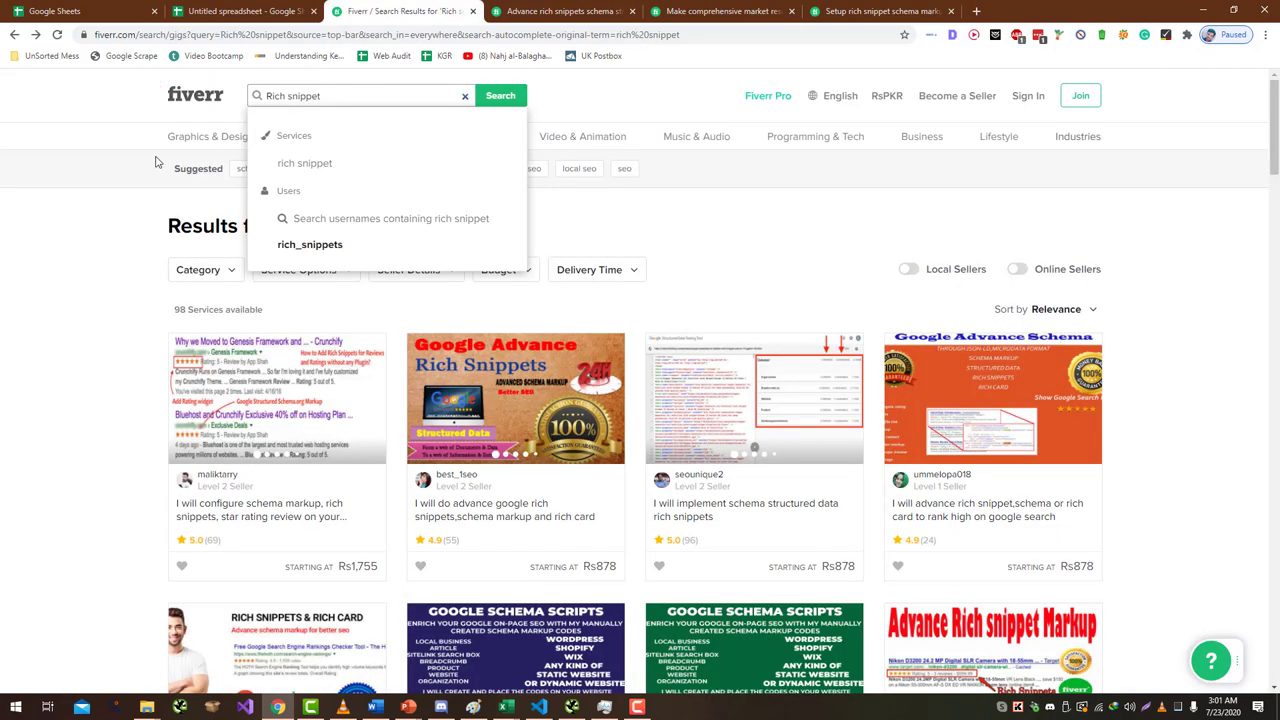
click(72, 186)
click(245, 11)
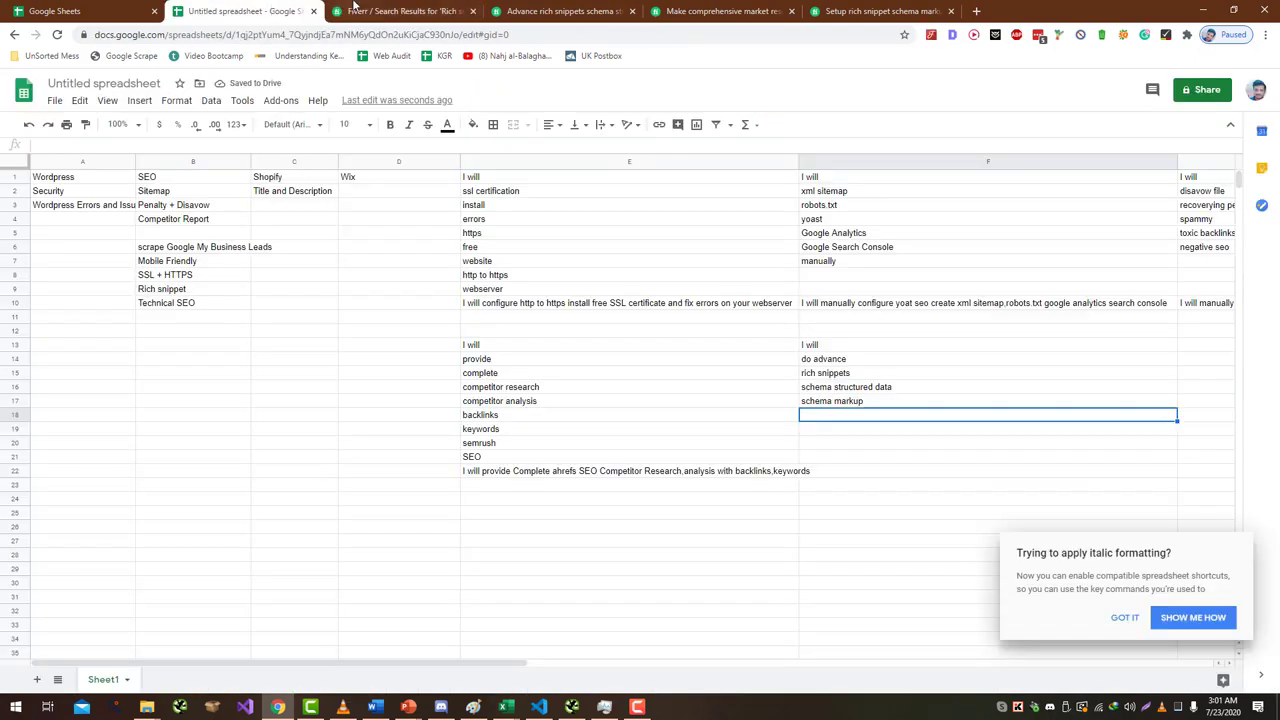
click(400, 11)
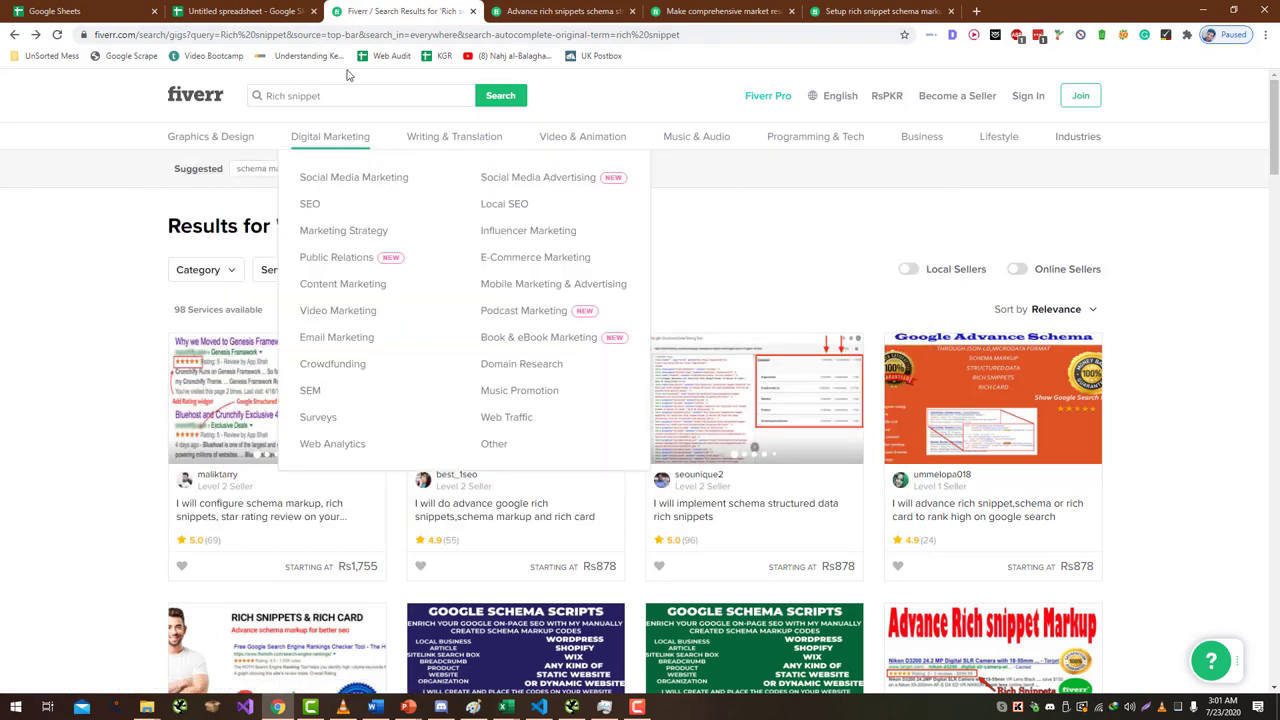
- Enter the gig title "I will do advance rich snippets schema markup and structured data for your website" in F22
click(276, 8)
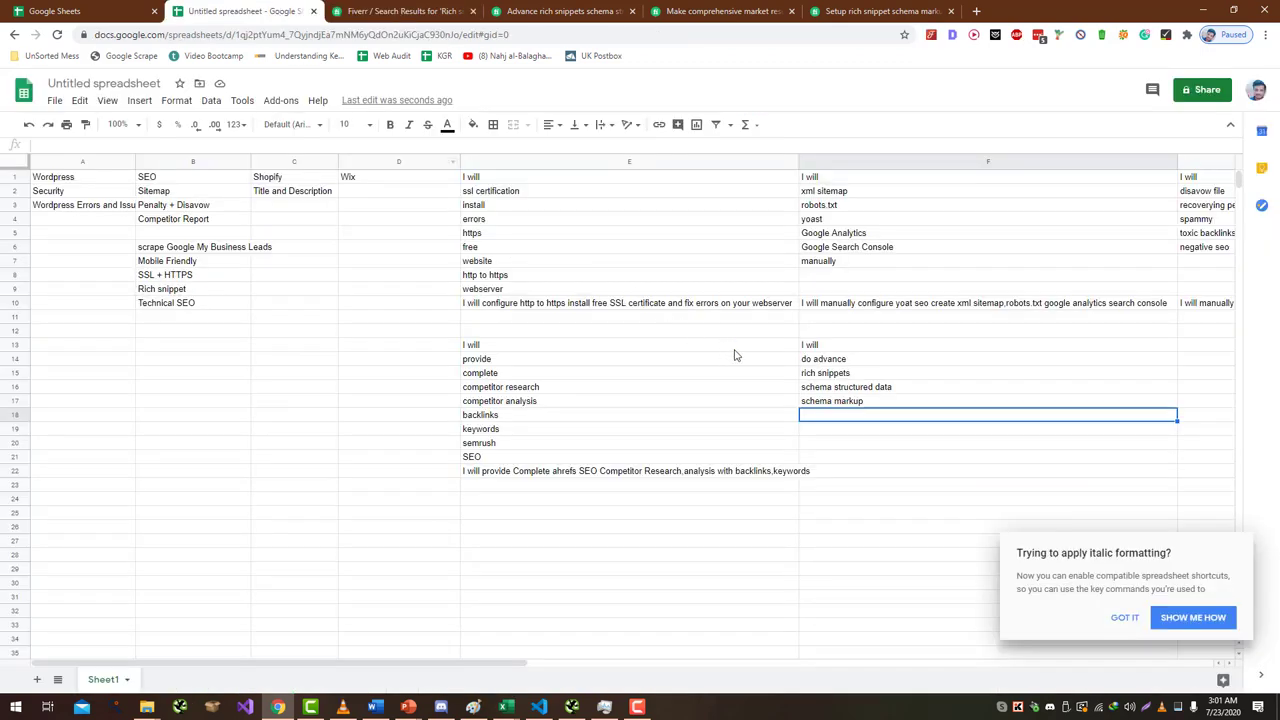
click(860, 474)
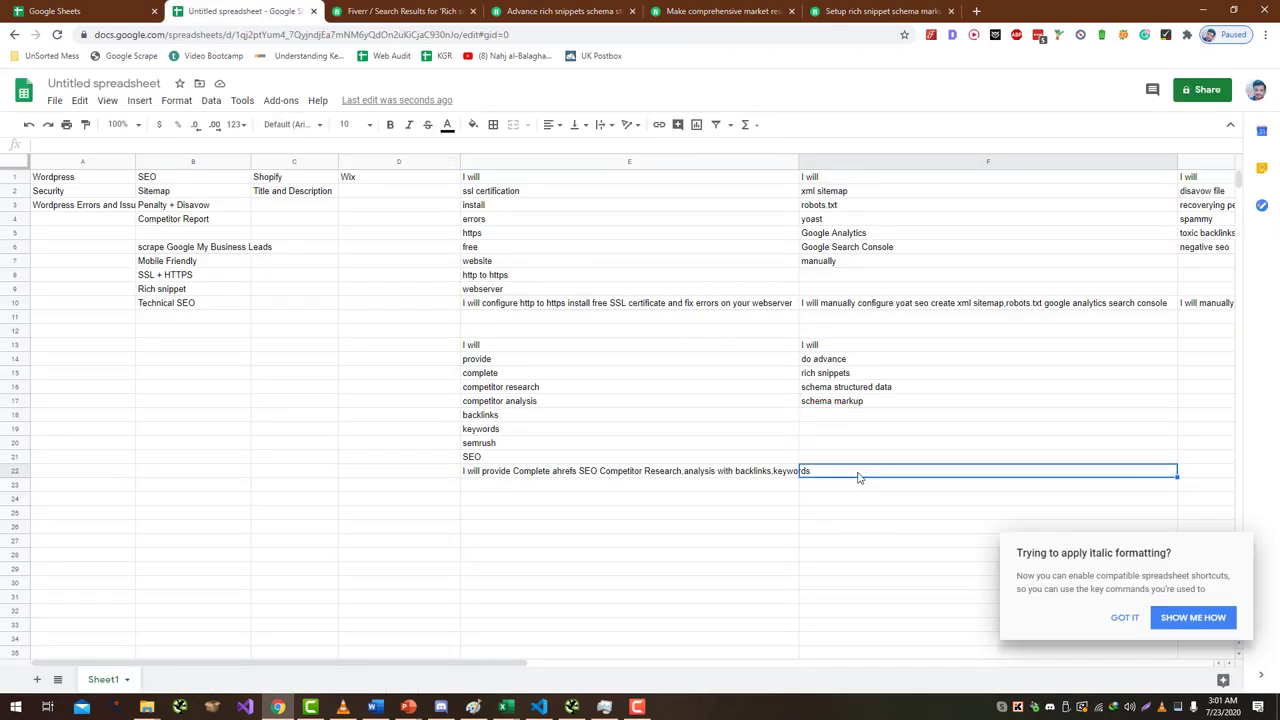
text(I will dop )
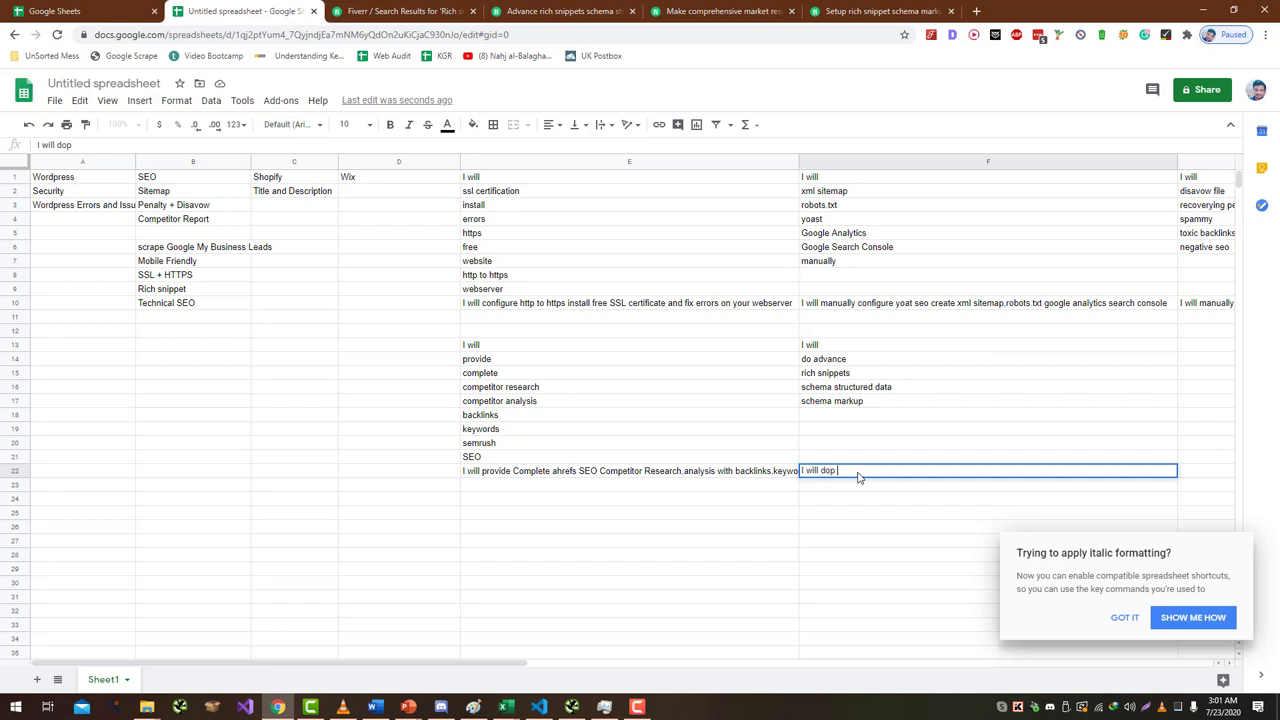
key(BackSpace)
key(BackSpace)
text( advance rich snippets)
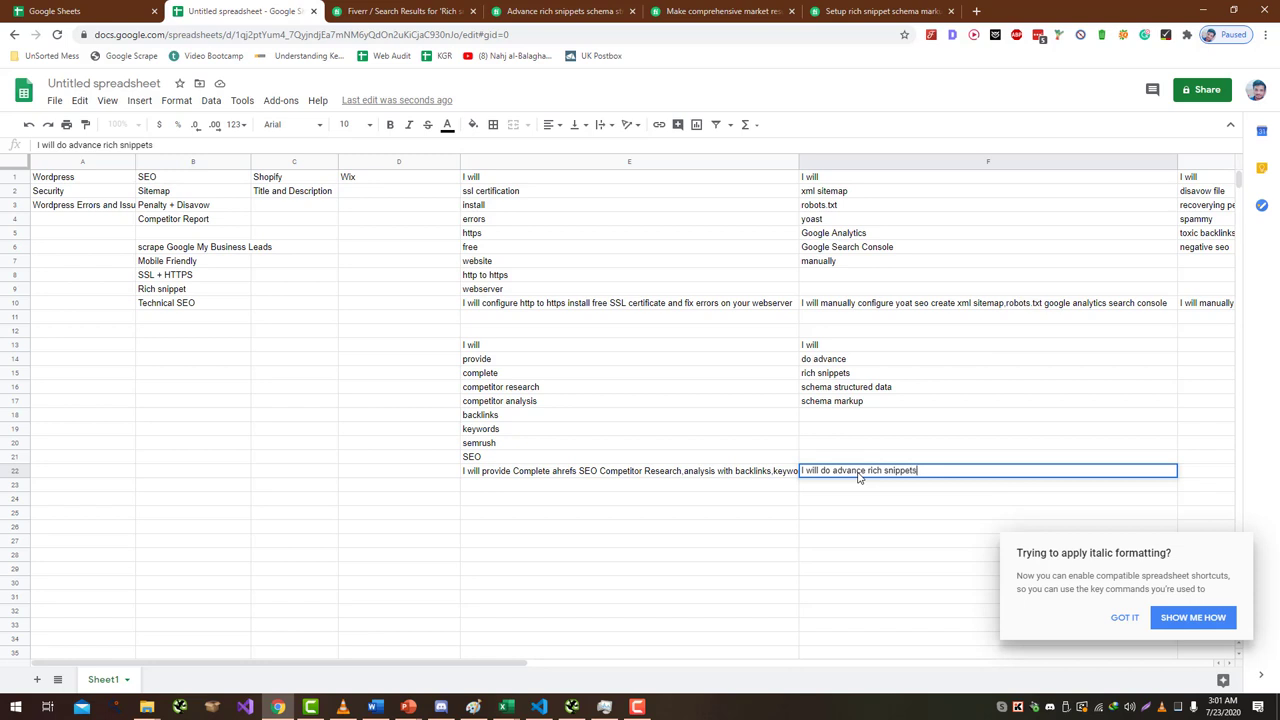
text( schema markup and structured data)
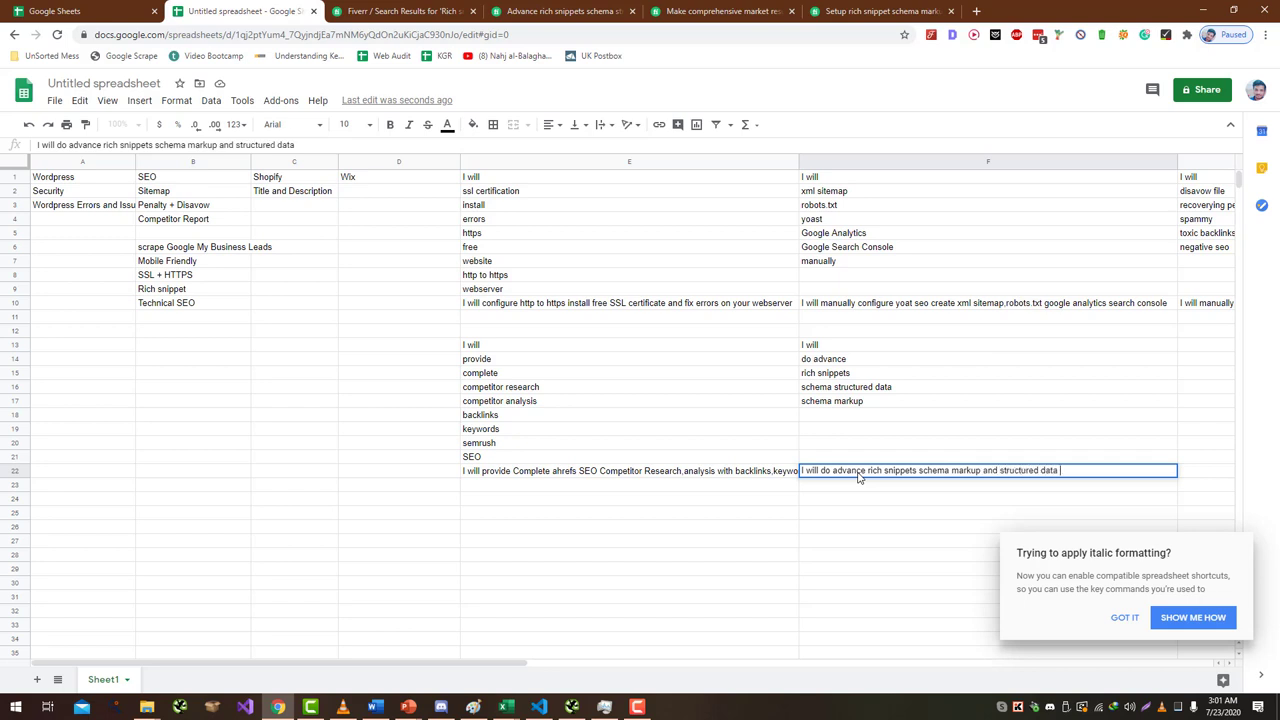
text( for your website)
key(Return)
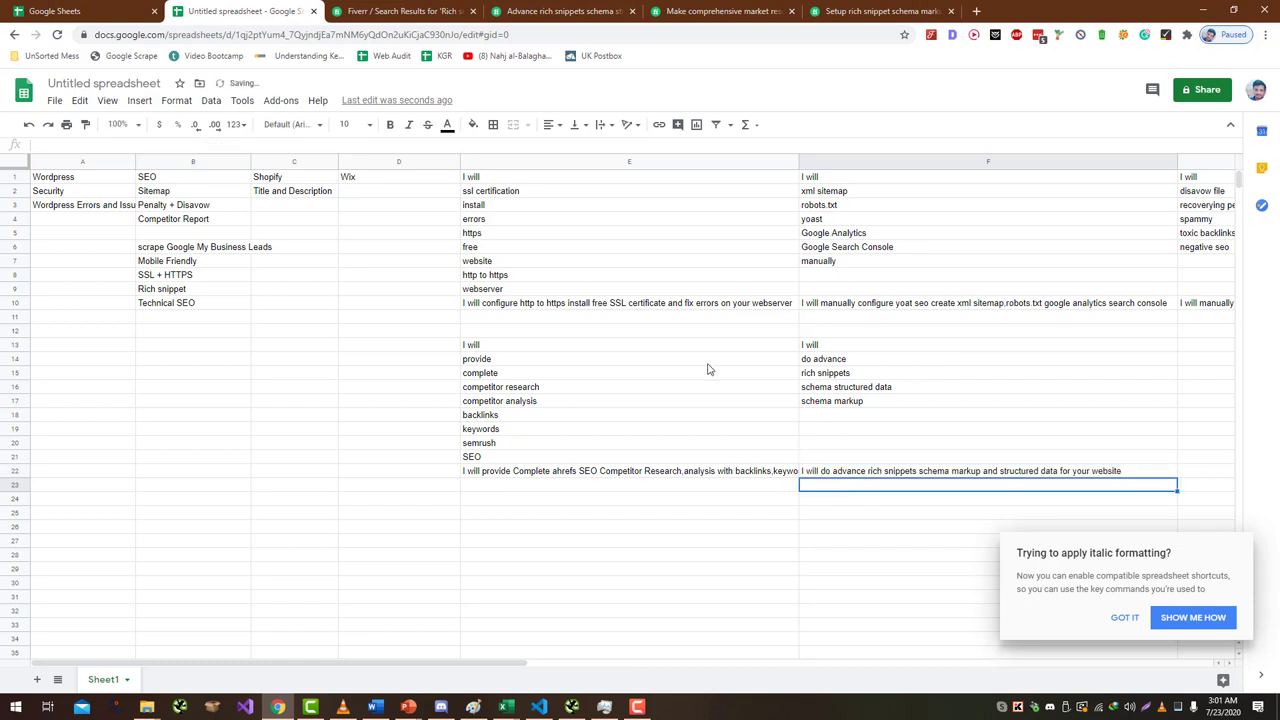
- Widen column E of the spreadsheet to fit its gig title and select the "Technical SEO" service in B10
drag(798, 161, 872, 161)
drag(805, 471, 577, 451)
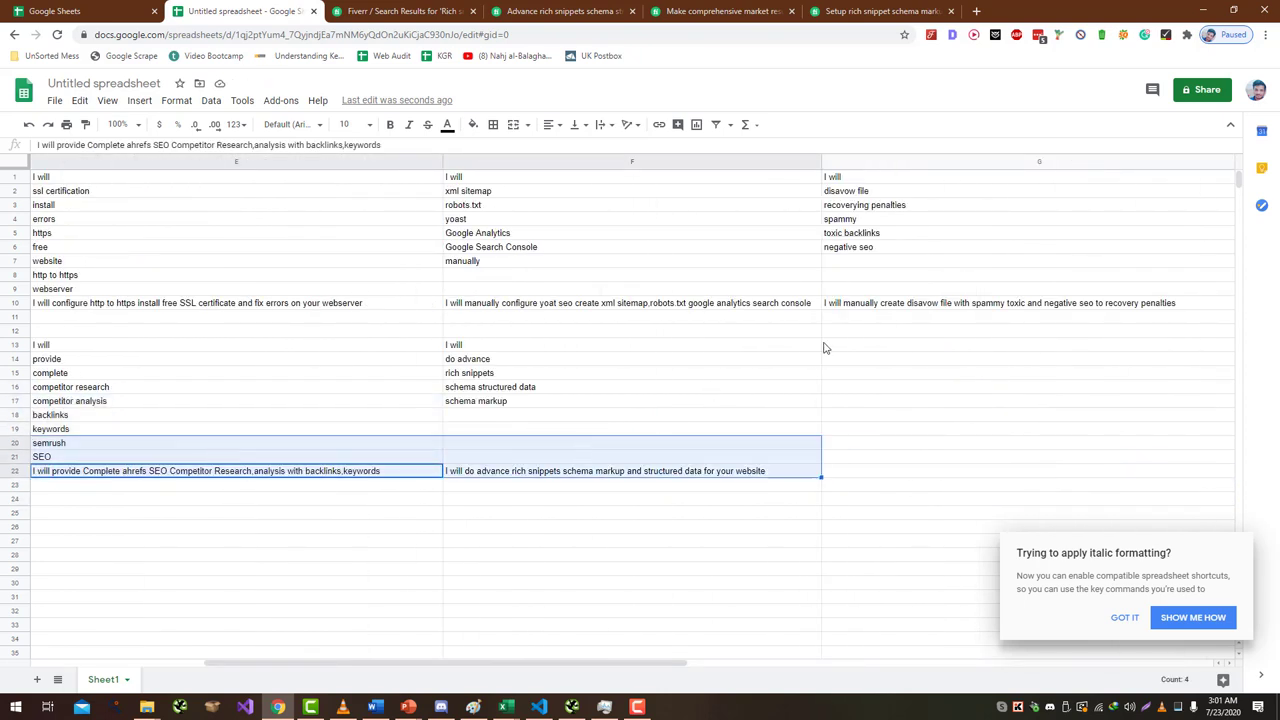
click(390, 11)
click(240, 11)
drag(170, 402, 294, 349)
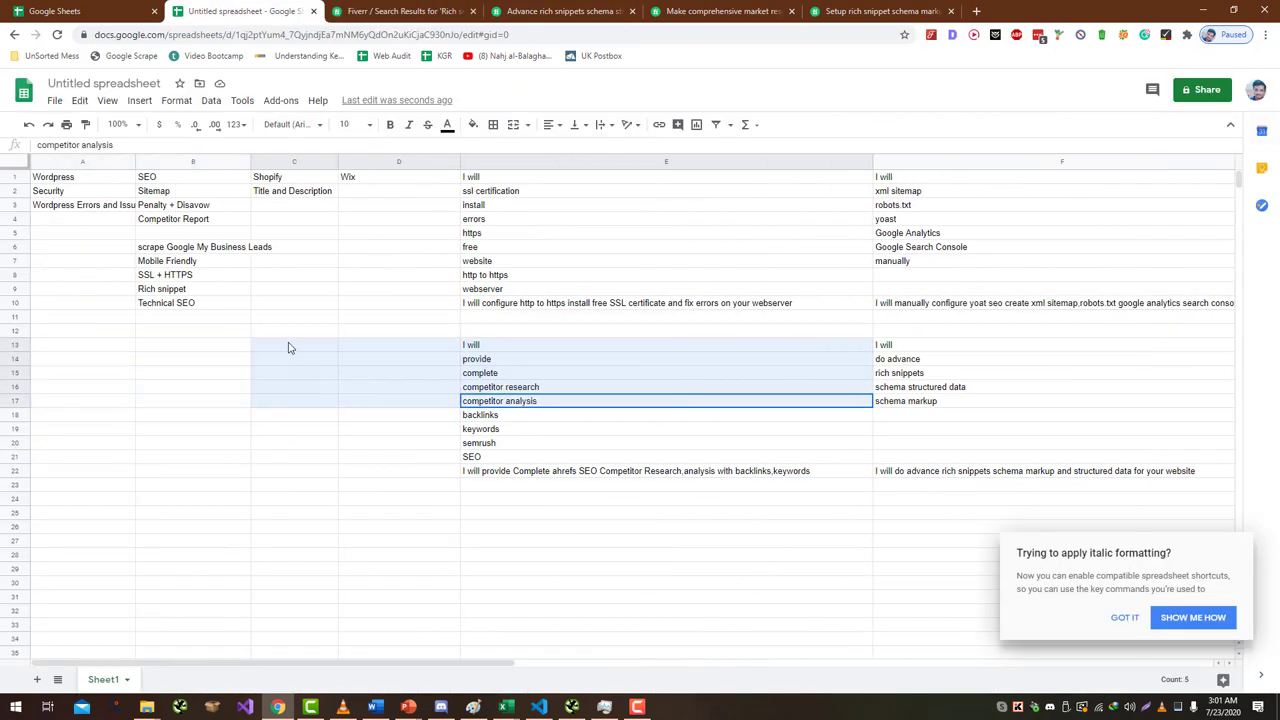
click(196, 312)
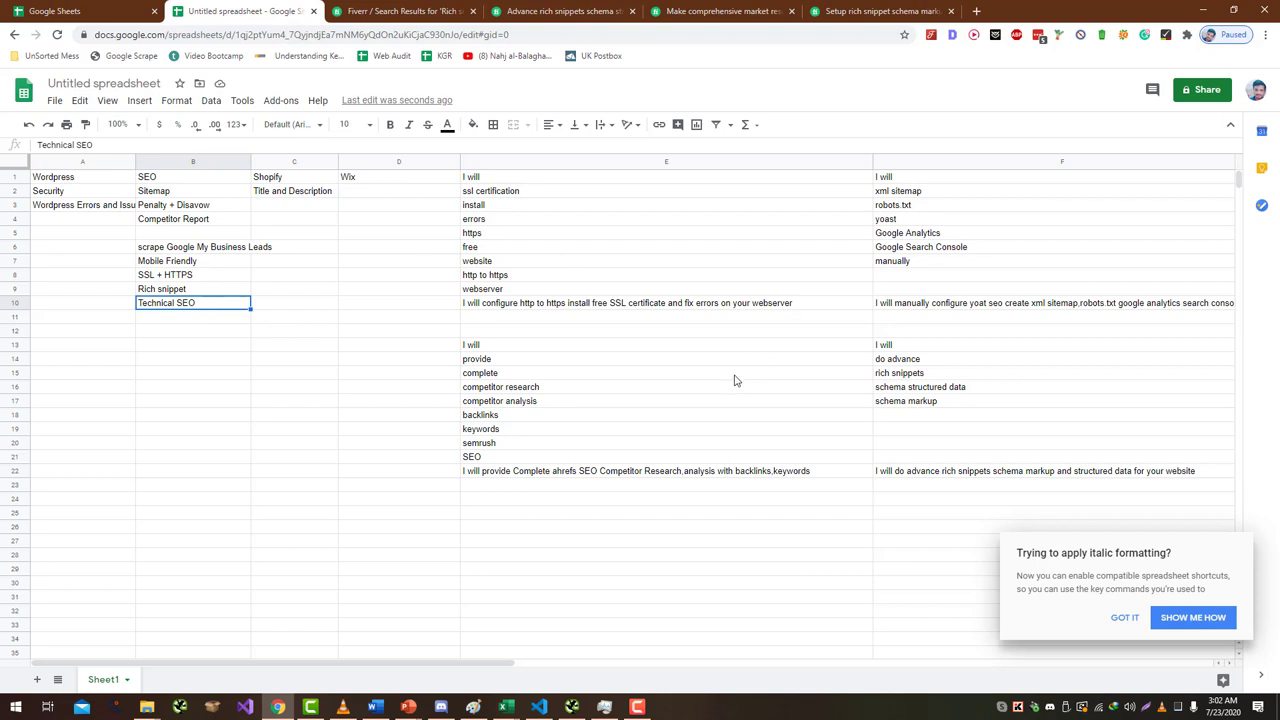
- Start a keyword list for technical SEO by entering "I will" in G13
drag(740, 486, 224, 443)
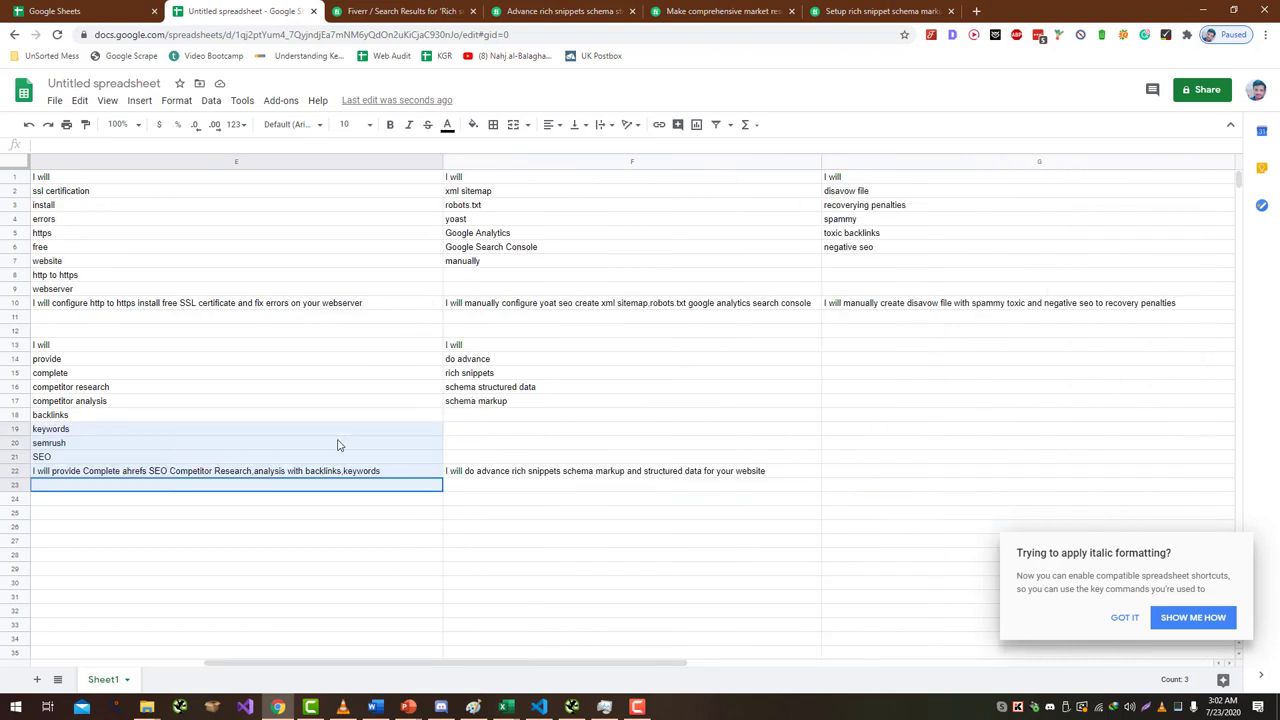
click(830, 346)
text(I will)
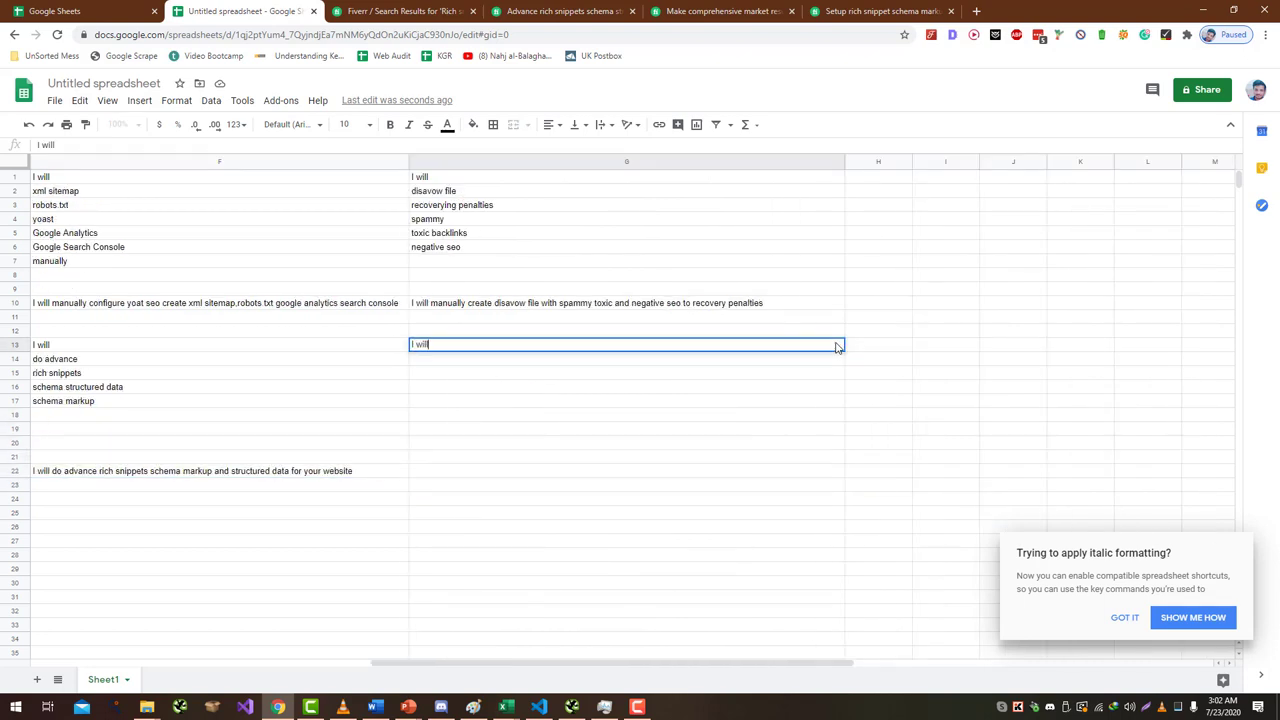
key(Return)
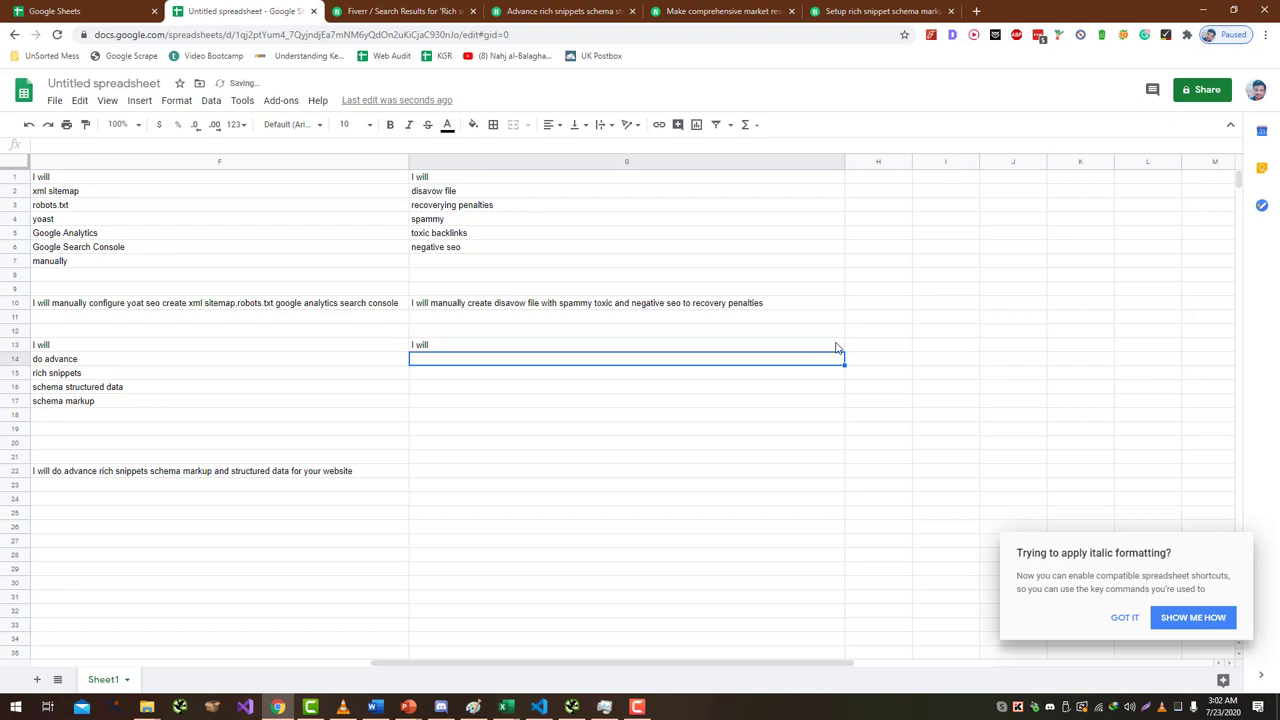
- Search Fiverr for "technical seo" and look over the first gig titles in the results
click(333, 8)
click(394, 94)
text(technical seo)
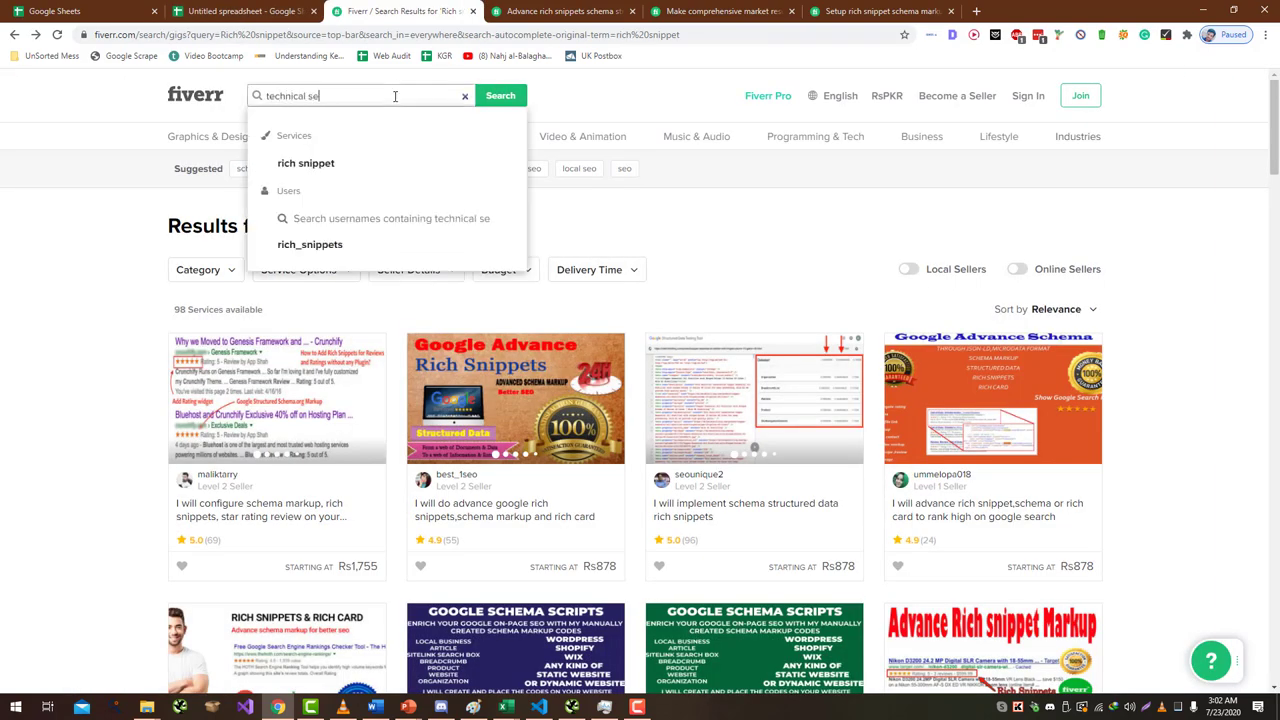
key(Return)
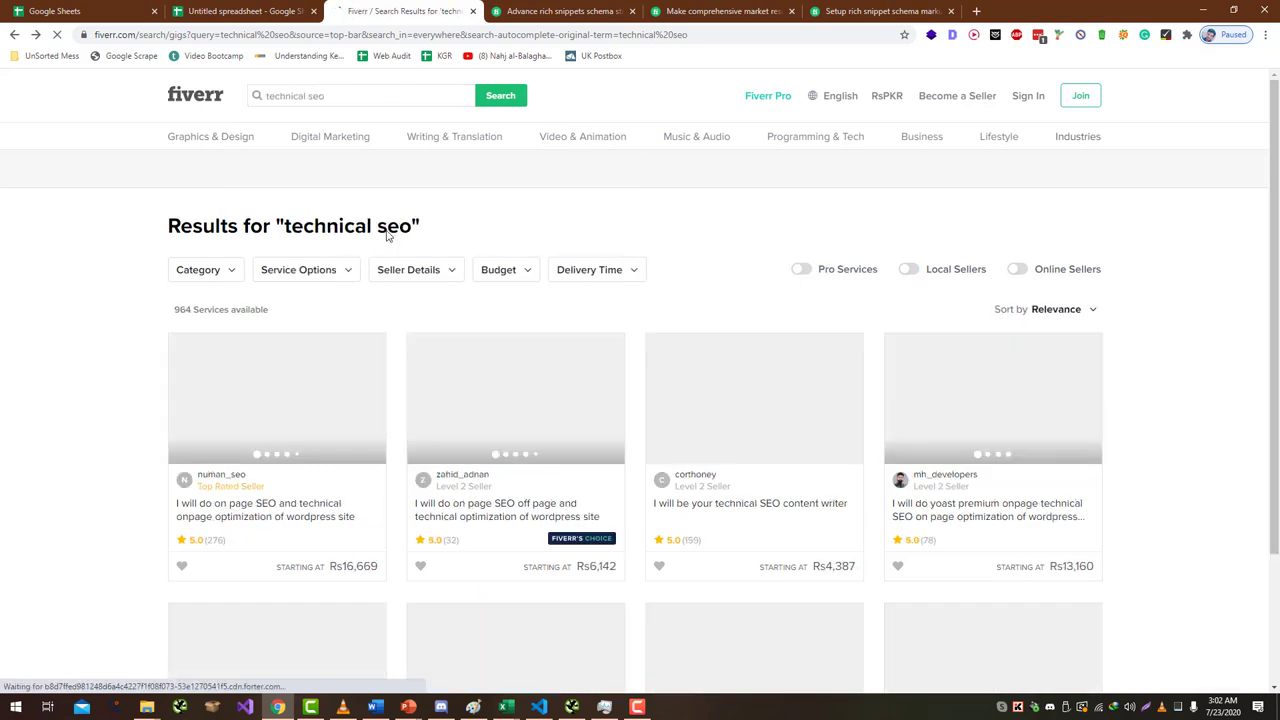
scroll(493, 189, down, 2)
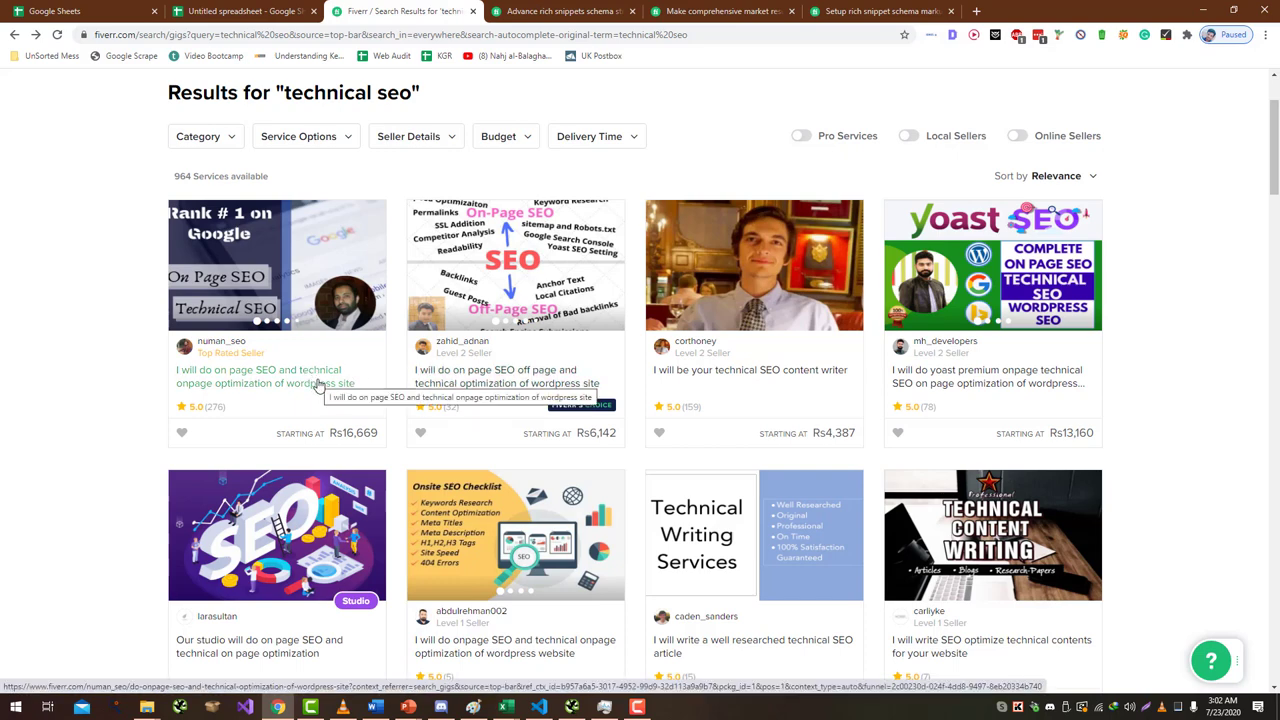
scroll(318, 385, up, 2)
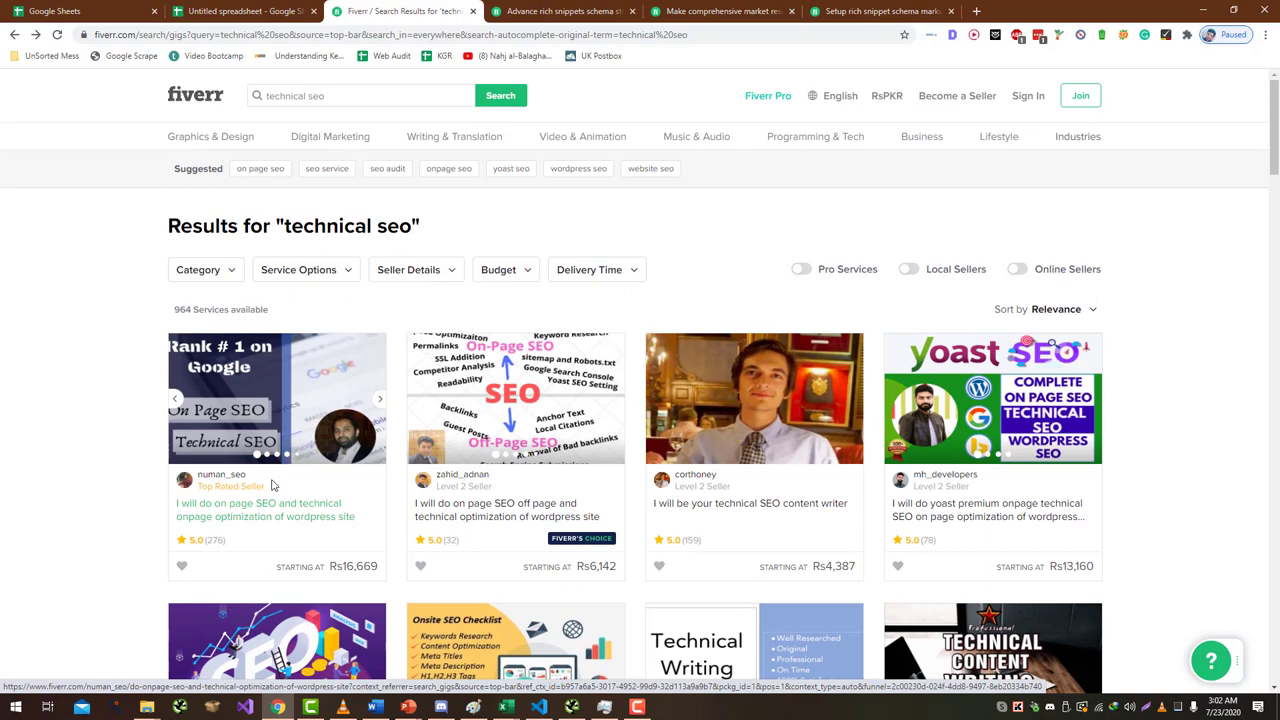
- Add the keyword "On Page SEO" in G14 of the spreadsheet
click(295, 11)
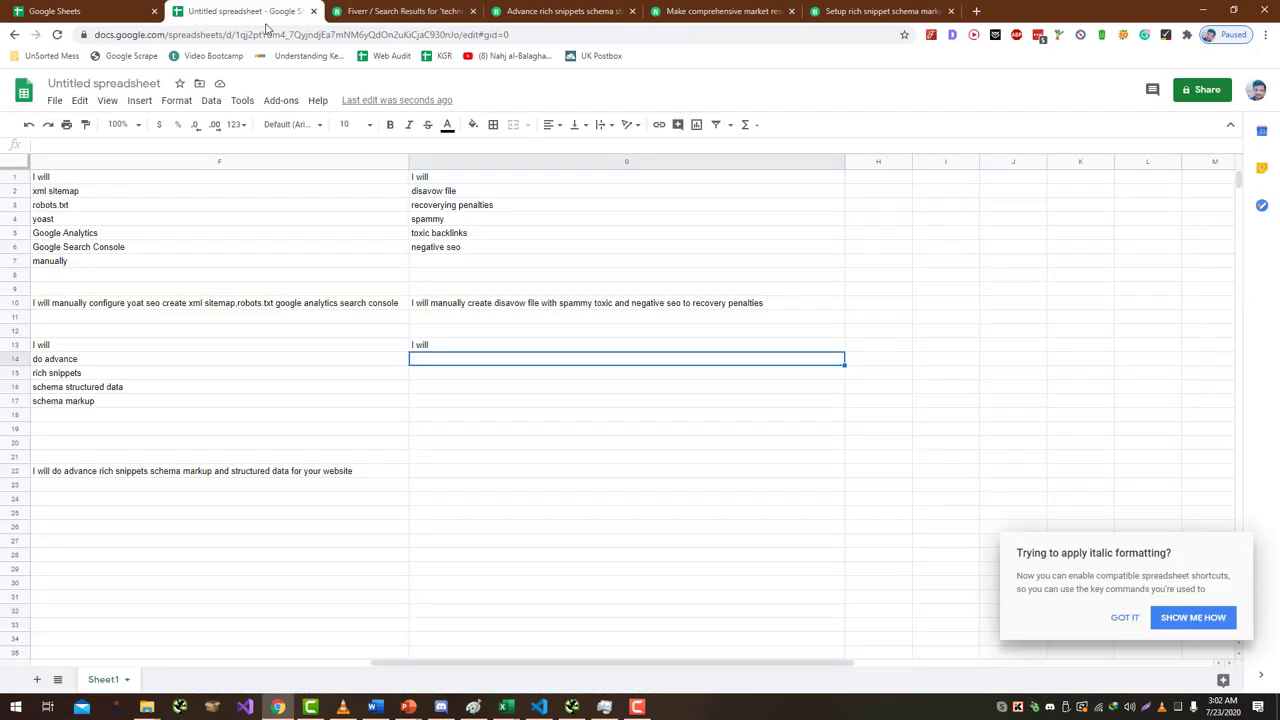
text(On Page)
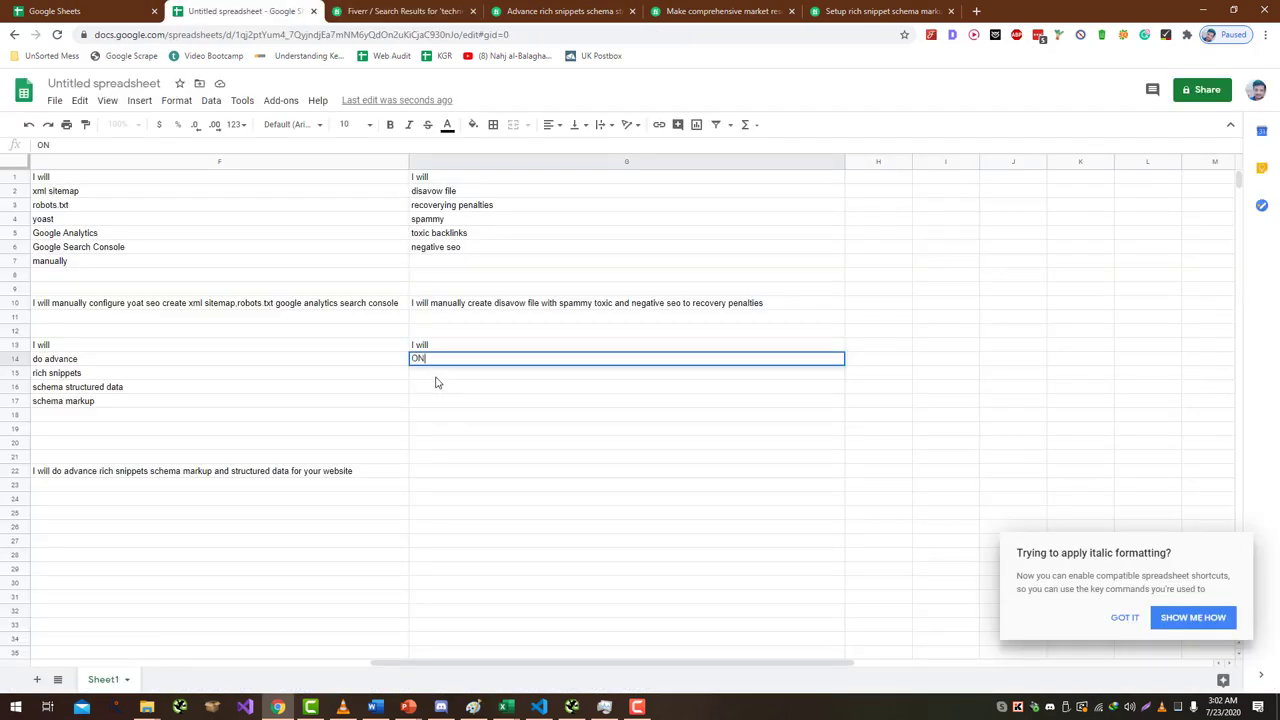
text( SEO)
key(Return)
- Recheck the technical SEO gig titles and add the keywords "Technical", "Optimization" and "Wordpress" in G15 to G17
key(ctrl+4)
key(ctrl+3)
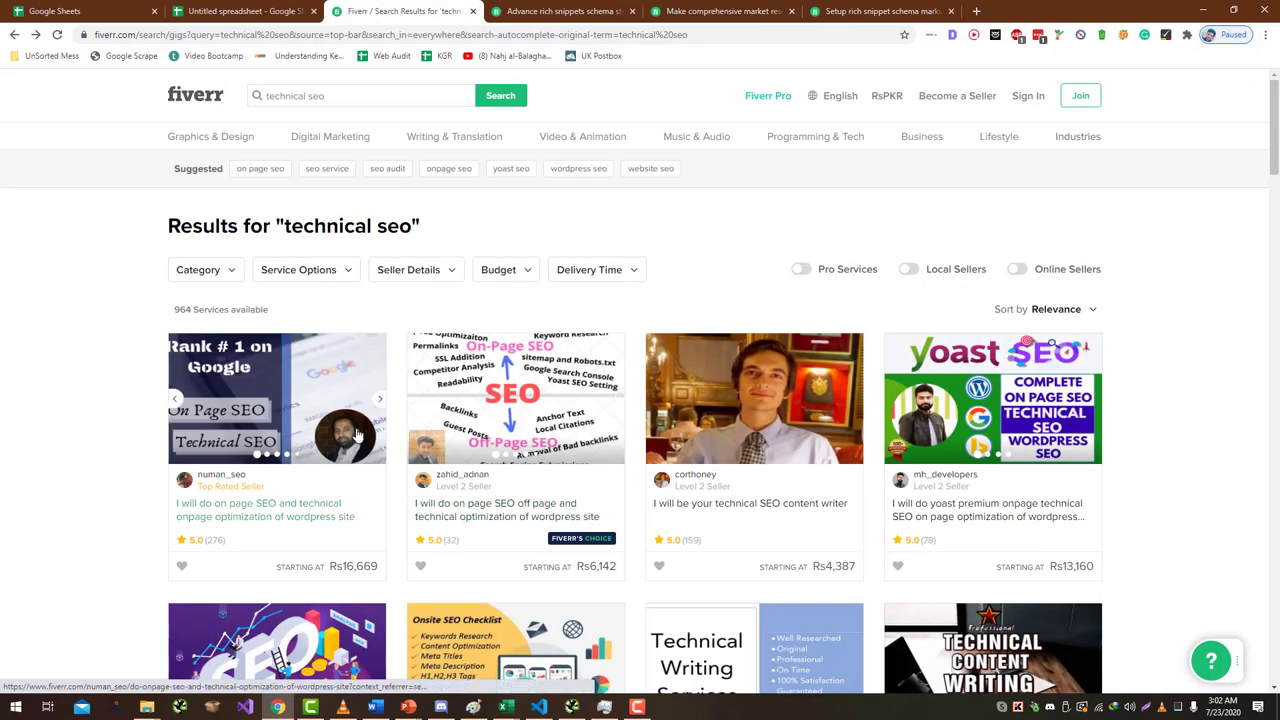
key(ctrl+2)
text(Technical)
key(Return)
text(Optimization)
key(Return)
text(Professional)
key(Return)
- Read more technical SEO gig titles on Fiverr and add the keyword "Off Page" in G18
key(ctrl+Tab)
scroll(357, 435, down, 2)
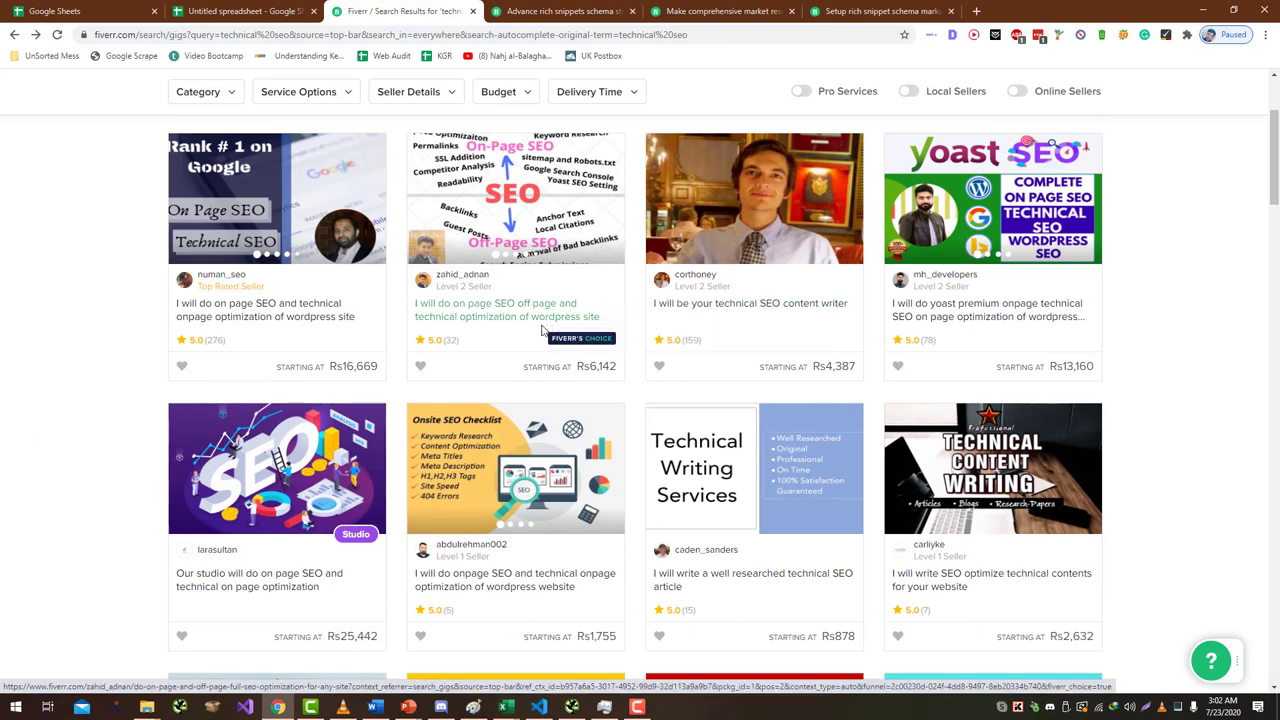
key(ctrl+shift+Tab)
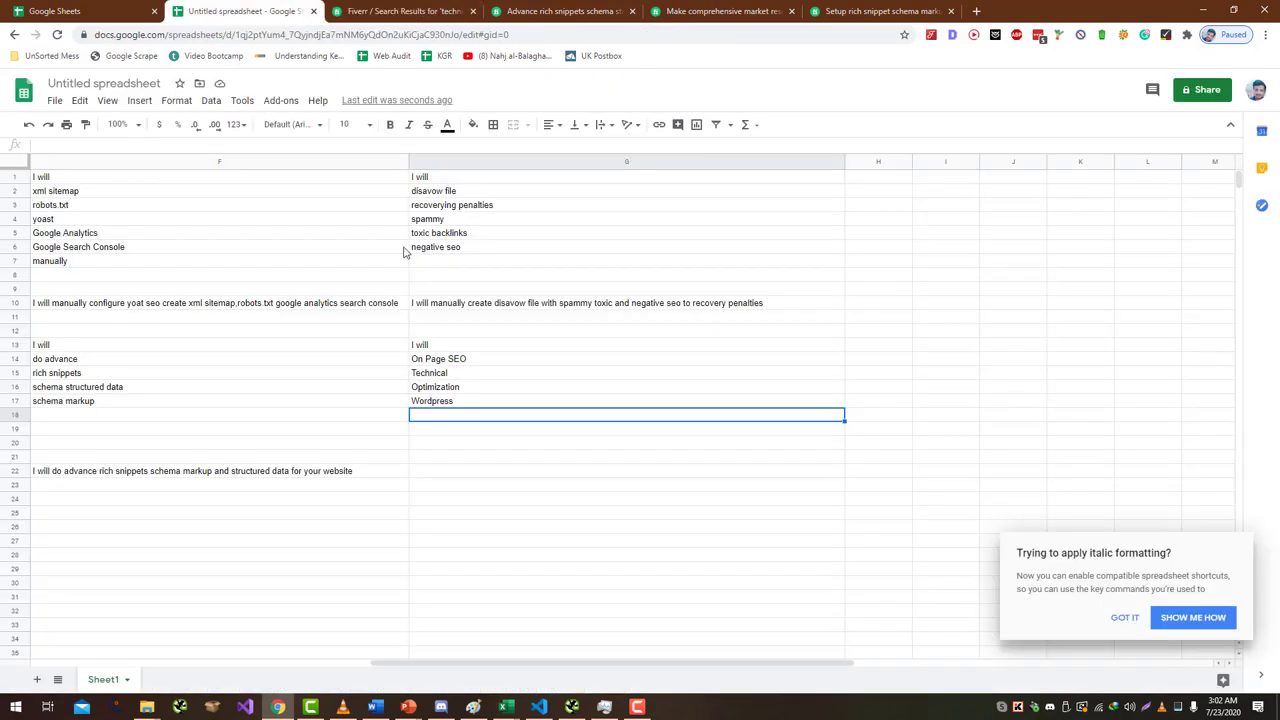
text(Off Page)
key(Return)
- Check the yoast premium onpage gig title in the Fiverr results and add the keyword "Yoast" in G19
key(ctrl+Tab)
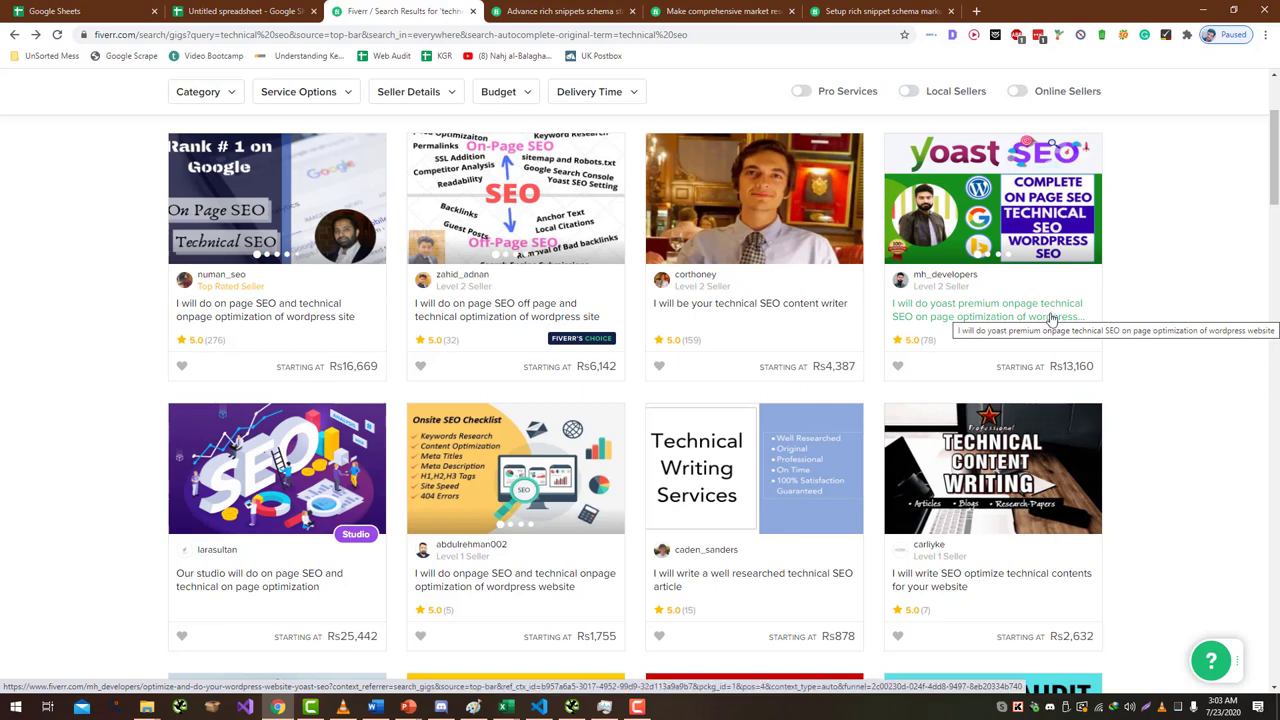
click(320, 5)
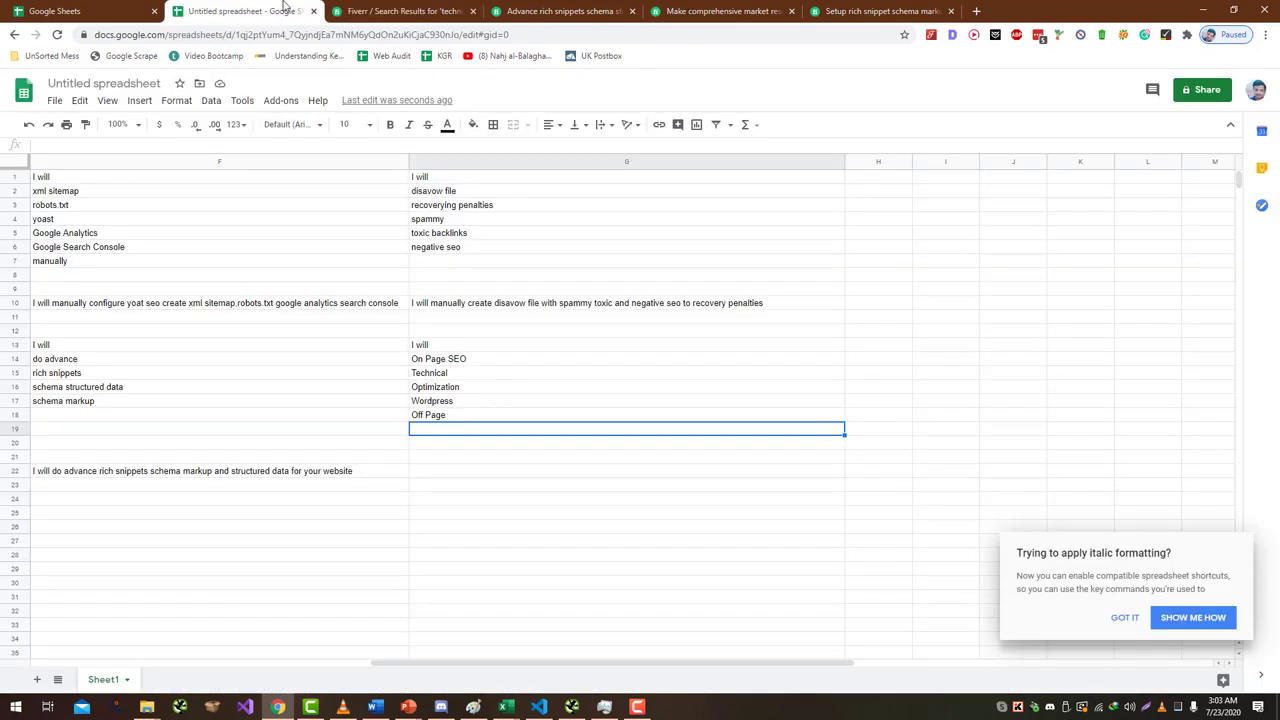
text(Yoast)
key(Return)
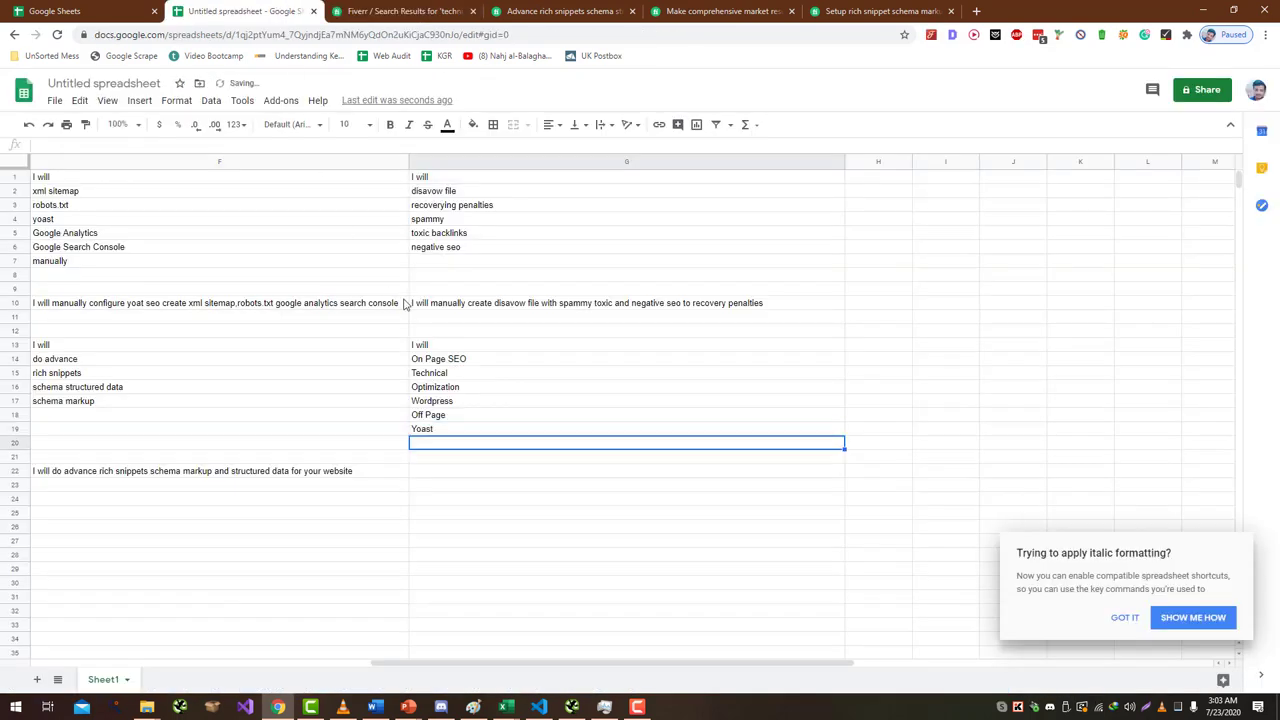
- Review the remaining technical SEO gig titles in the Fiverr results for further recurring keywords
key(ctrl+Tab)
scroll(372, 333, down, 3)
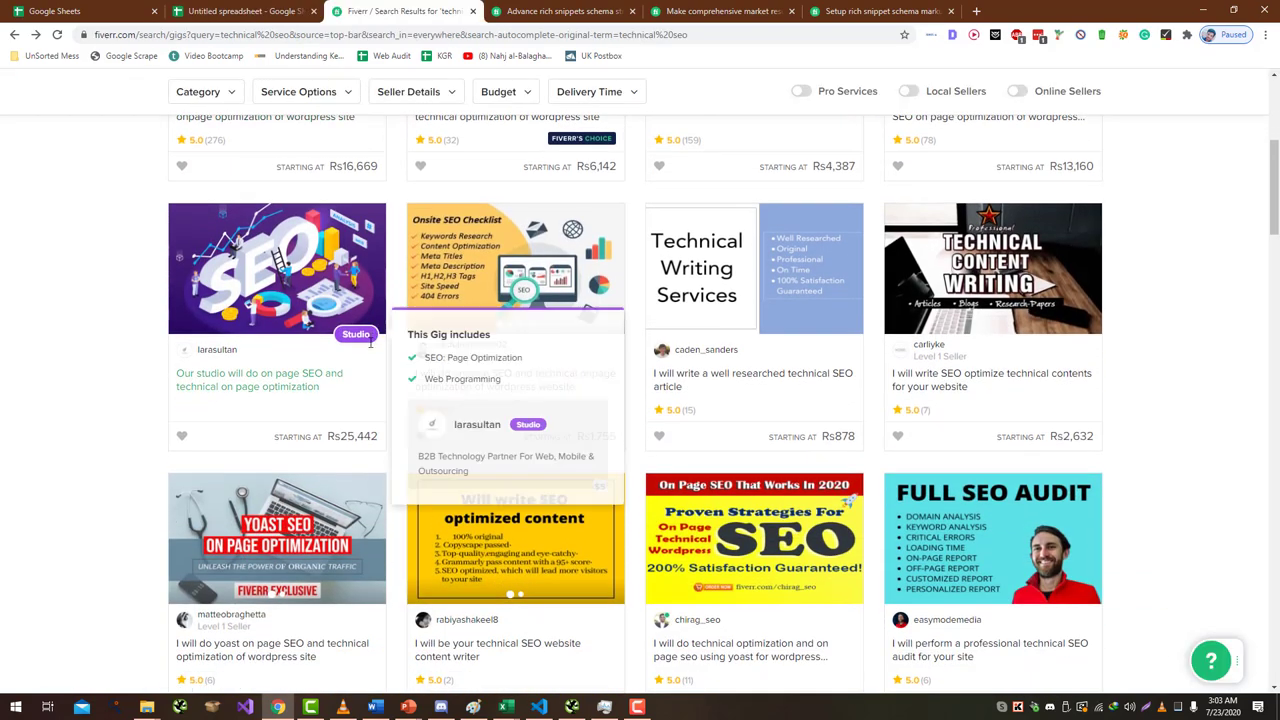
scroll(866, 461, down, 1)
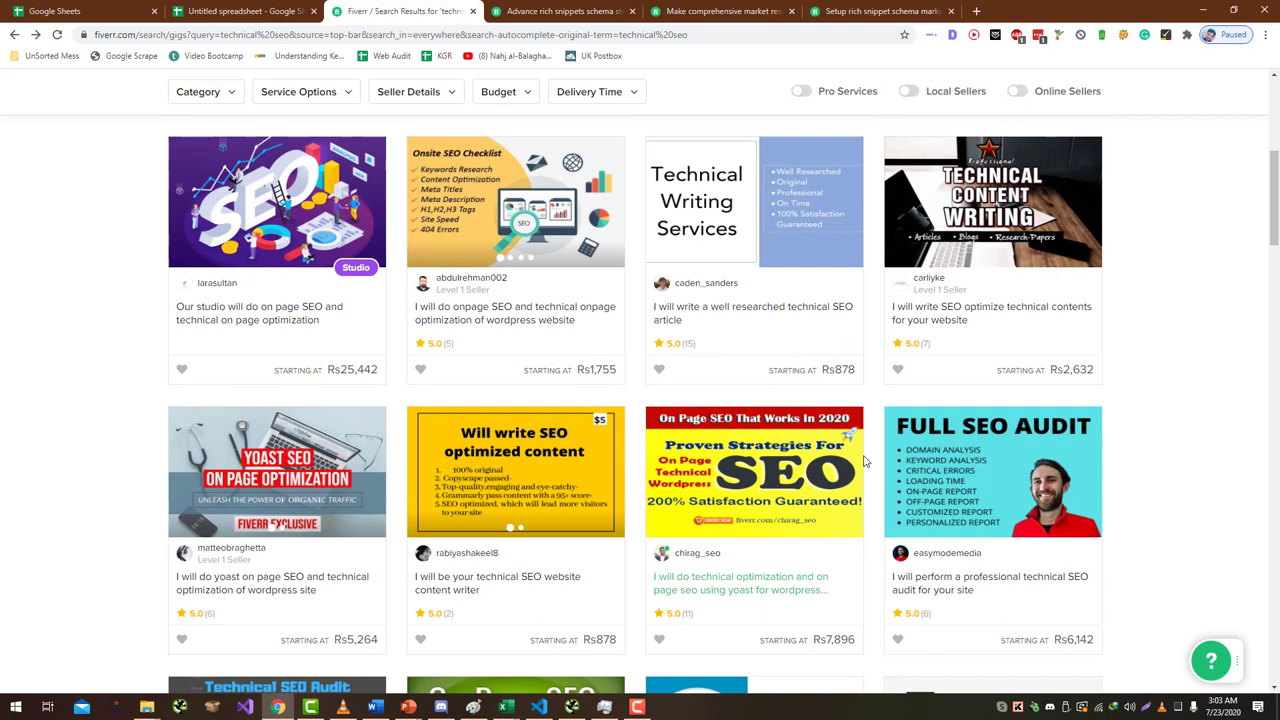
scroll(866, 461, down, 2)
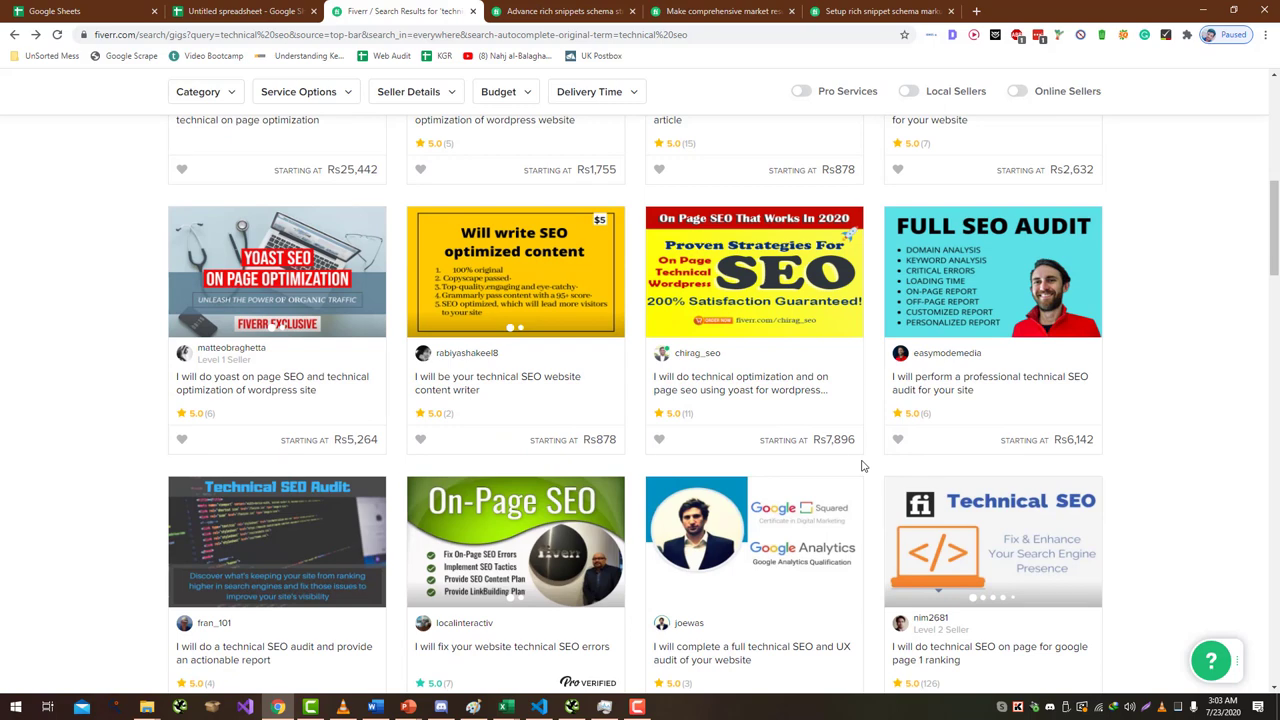
scroll(862, 467, down, 2)
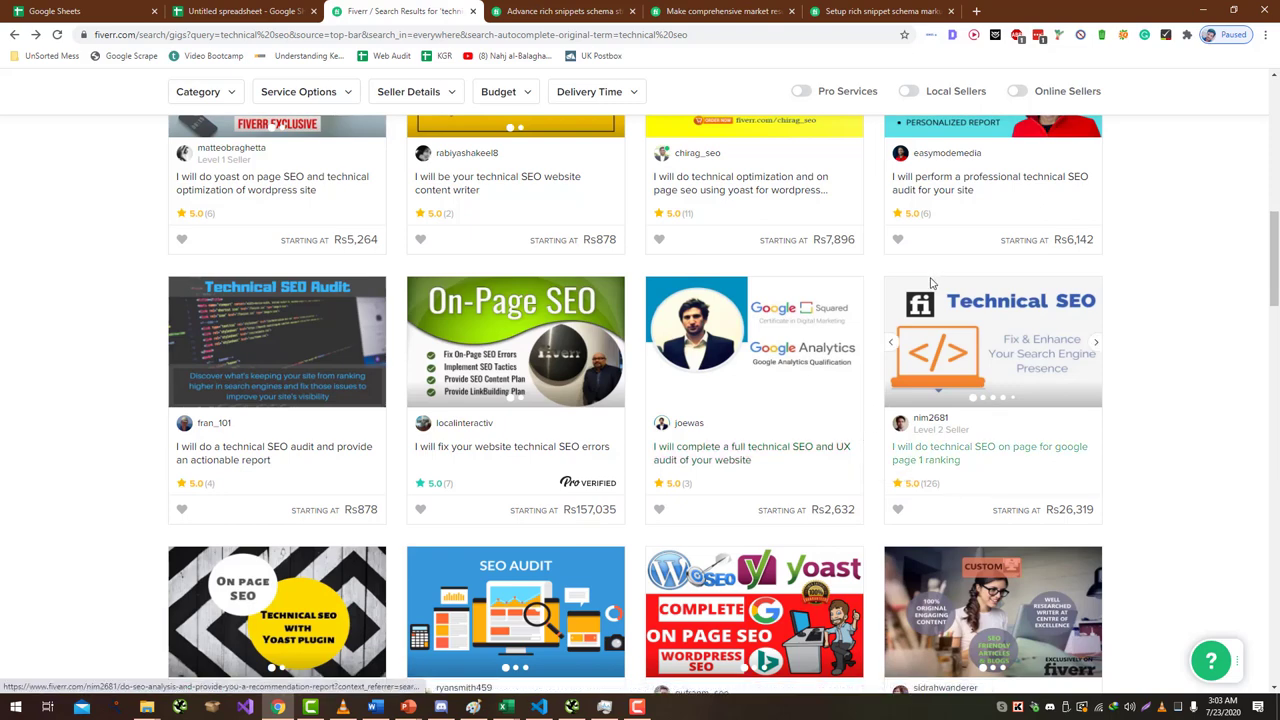
scroll(930, 283, down, 3)
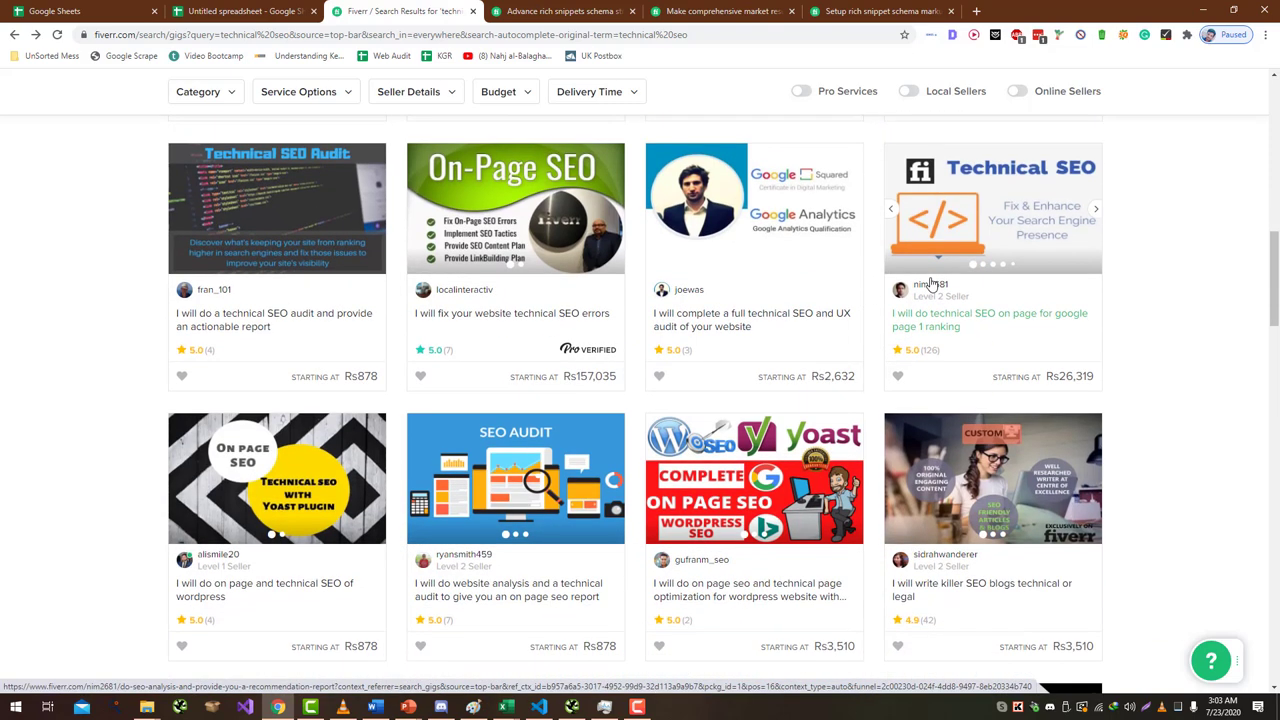
scroll(930, 283, down, 3)
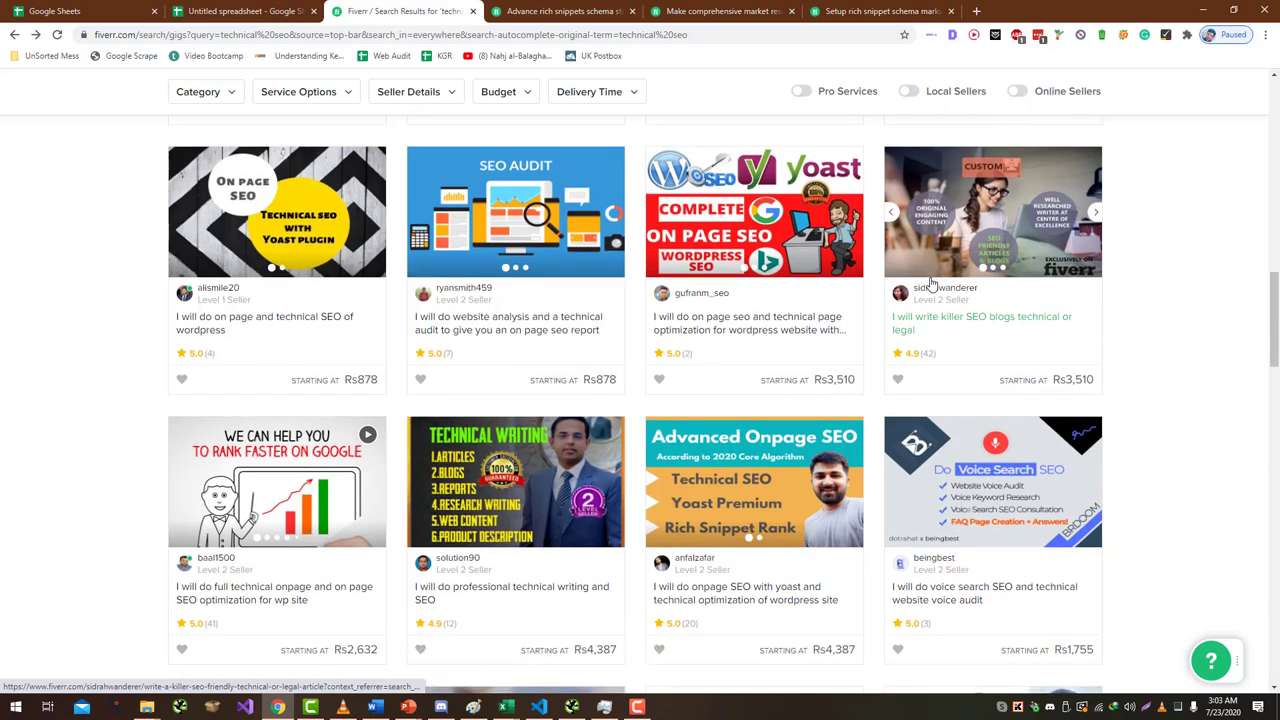
scroll(930, 283, up, 2)
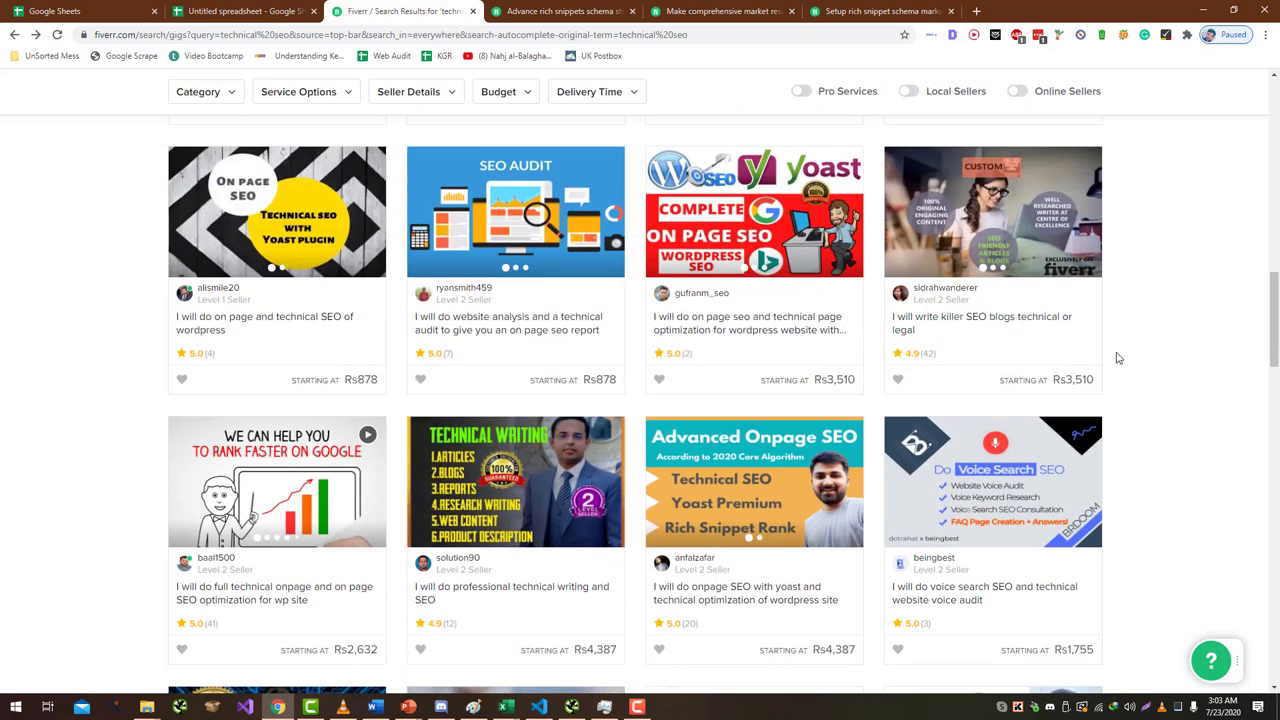
scroll(1118, 359, down, 1)
scroll(1118, 359, down, 7)
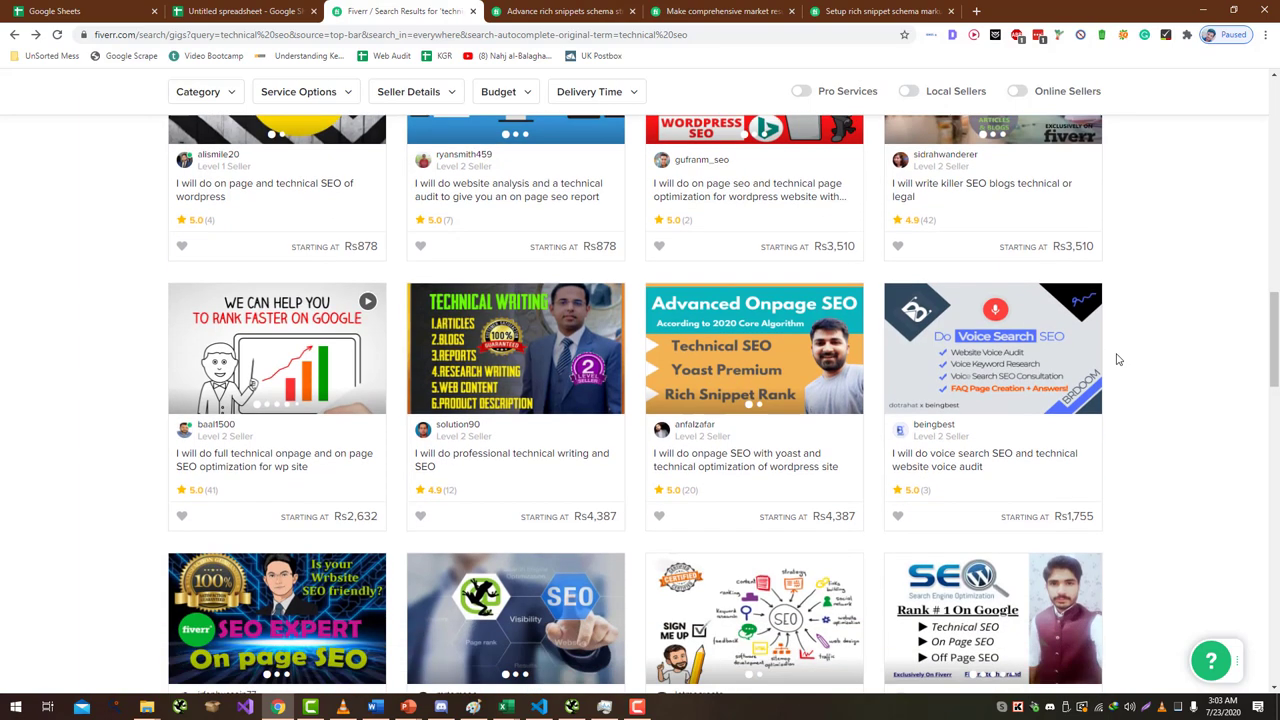
scroll(1118, 359, up, 3)
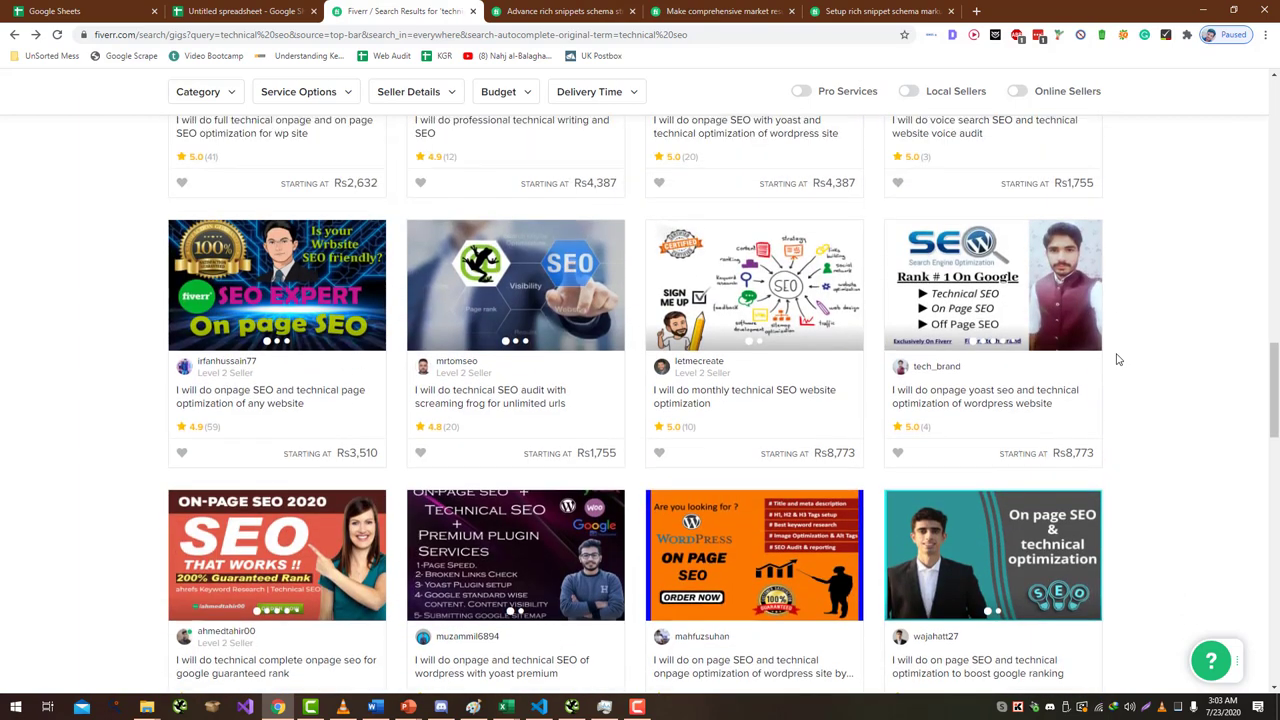
scroll(1118, 359, up, 1)
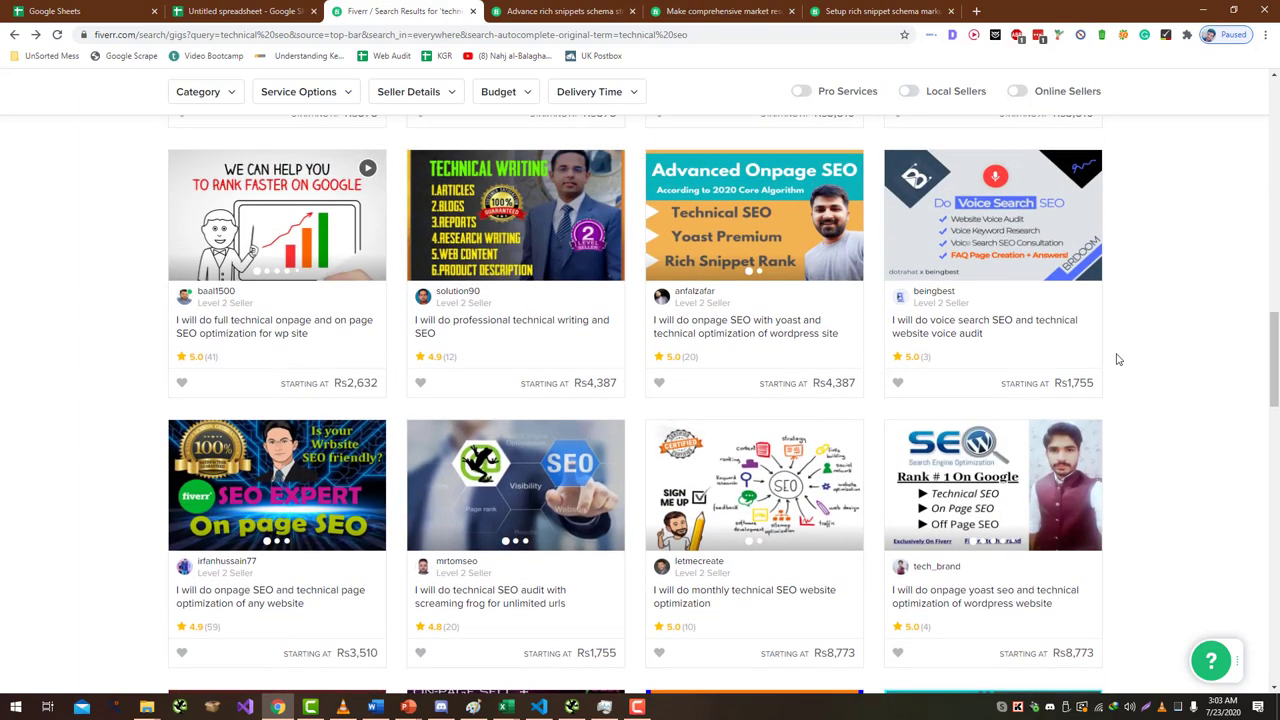
middle_click(1116, 353)
scroll(1116, 353, up, 10)
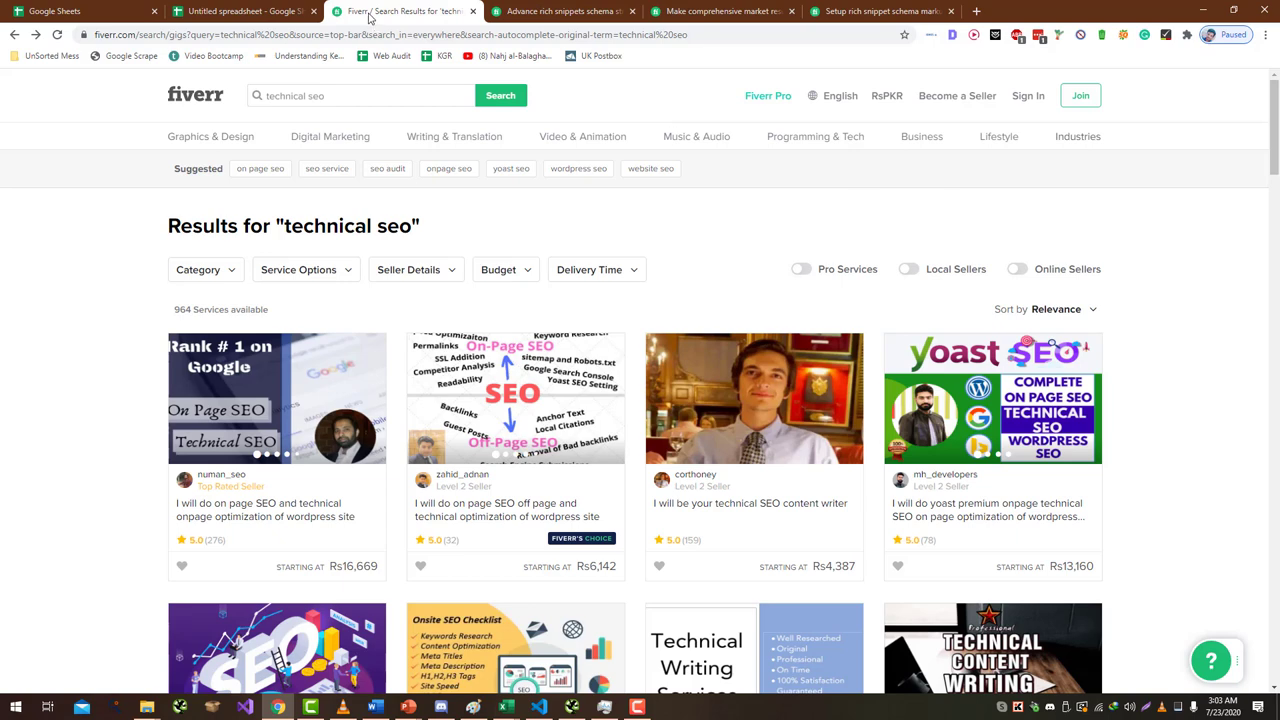
- Draft the technical SEO gig title "I will do Yoast Onpage SEO Offpage SEO and" in G22 of the spreadsheet
click(245, 11)
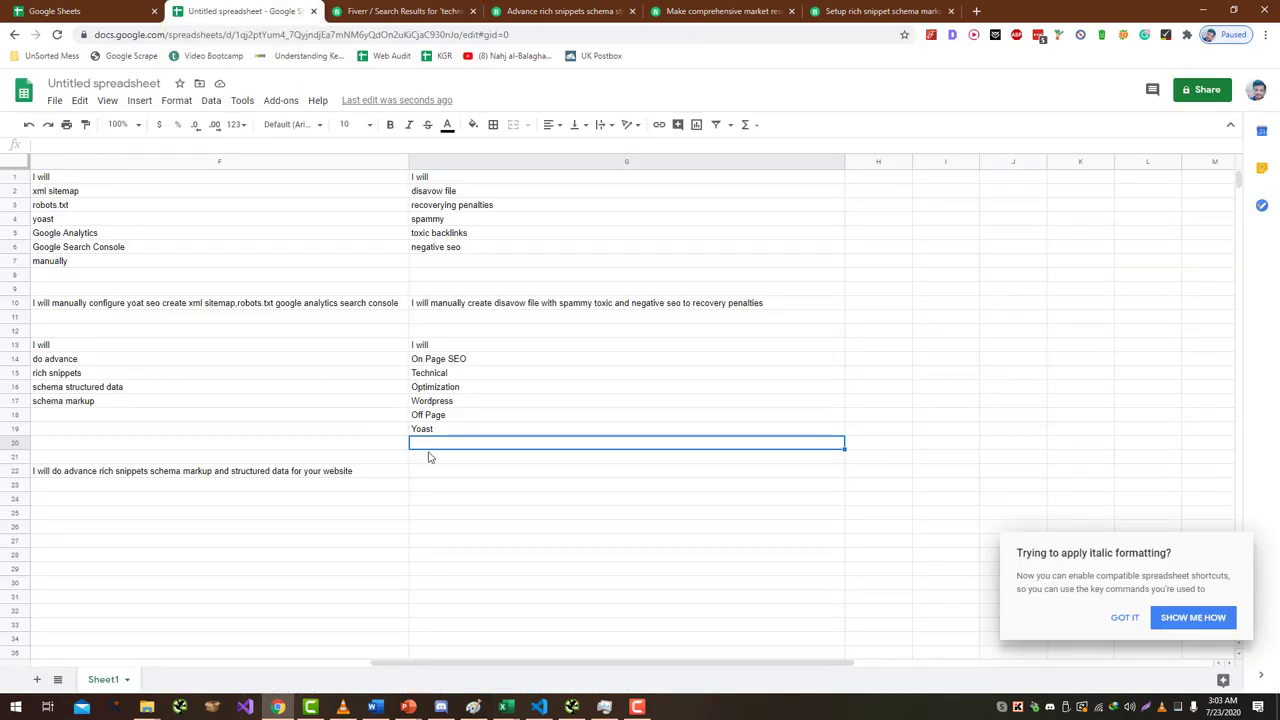
click(435, 471)
text(I)
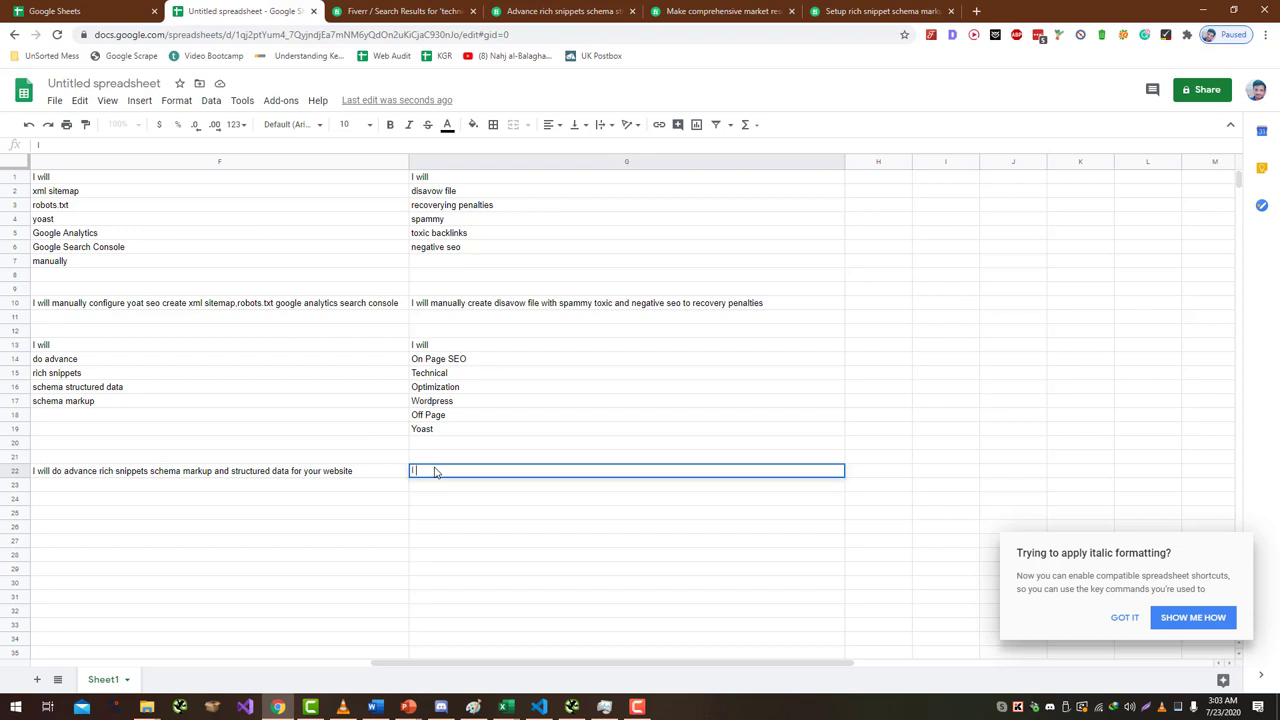
text( will do Onpage SEO Offpage SEO and)
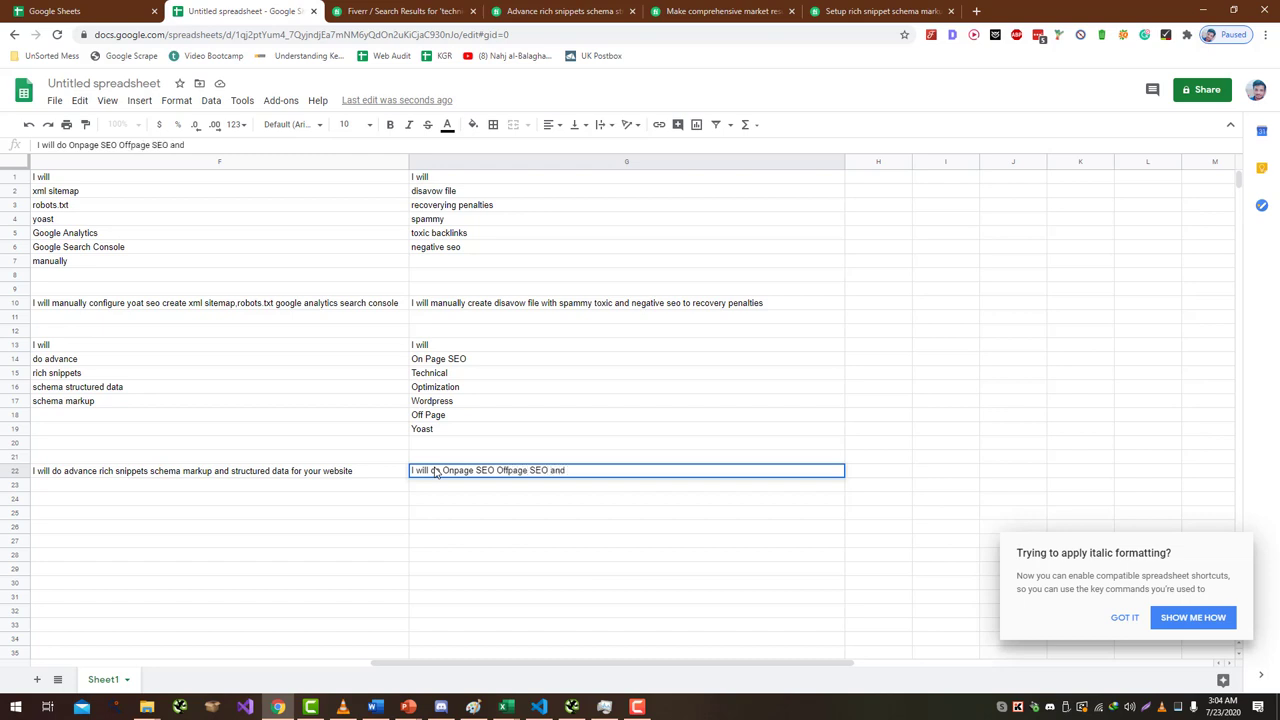
click(440, 470)
text(Yoast)
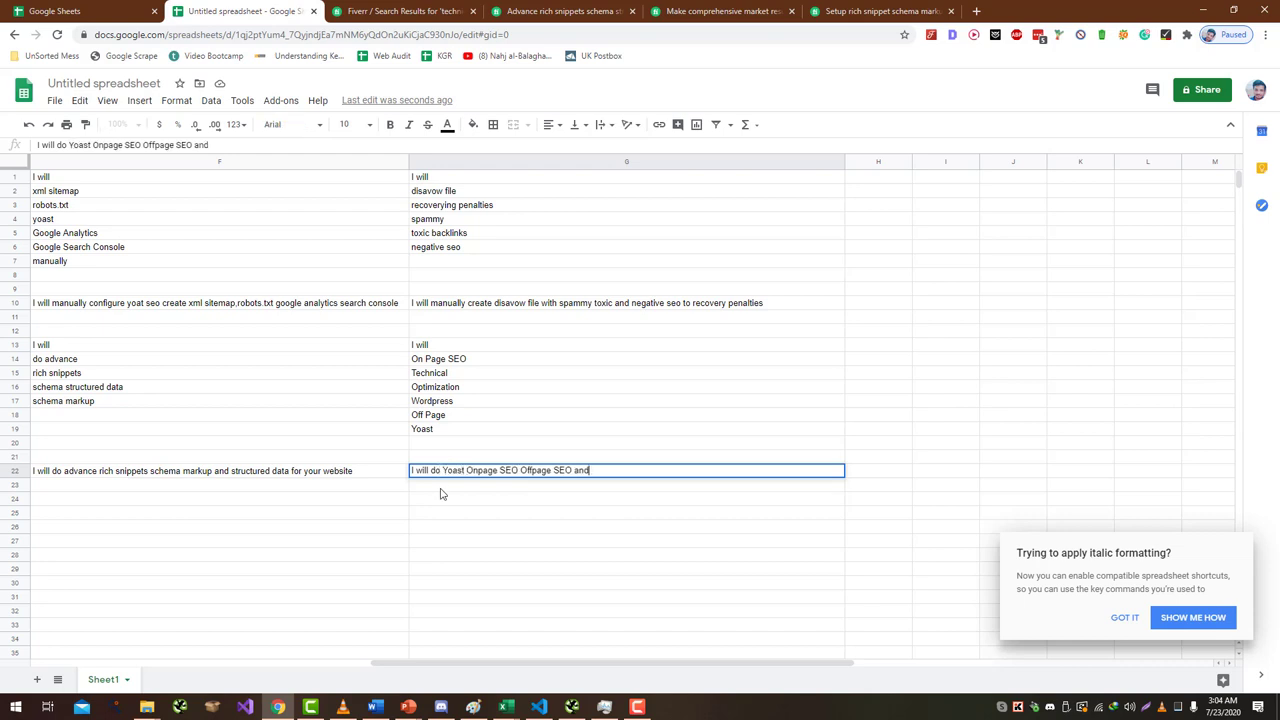
- Rework the G22 title to read "I will do Yoast On page Off page SEO and Technical SEO Optimization of Wordpress"
key(BackSpace)
key(BackSpace)
key(BackSpace)
key(BackSpace)
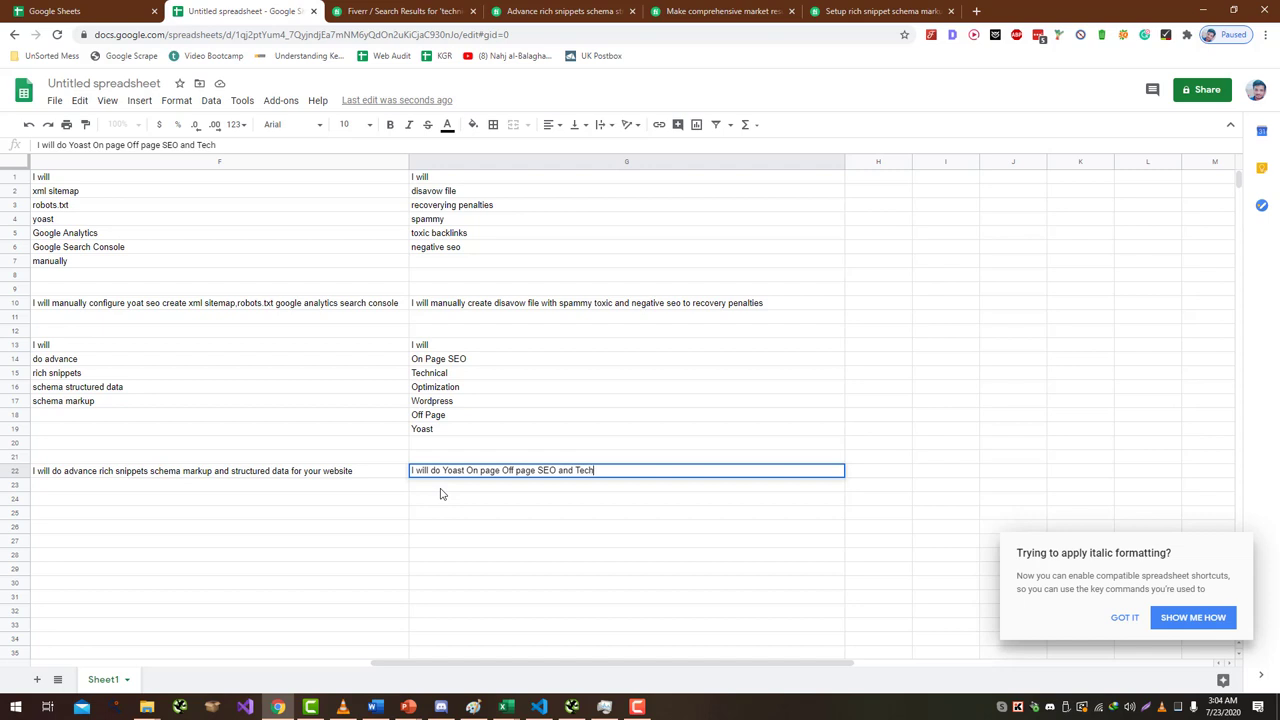
text(l SEO Optimization )
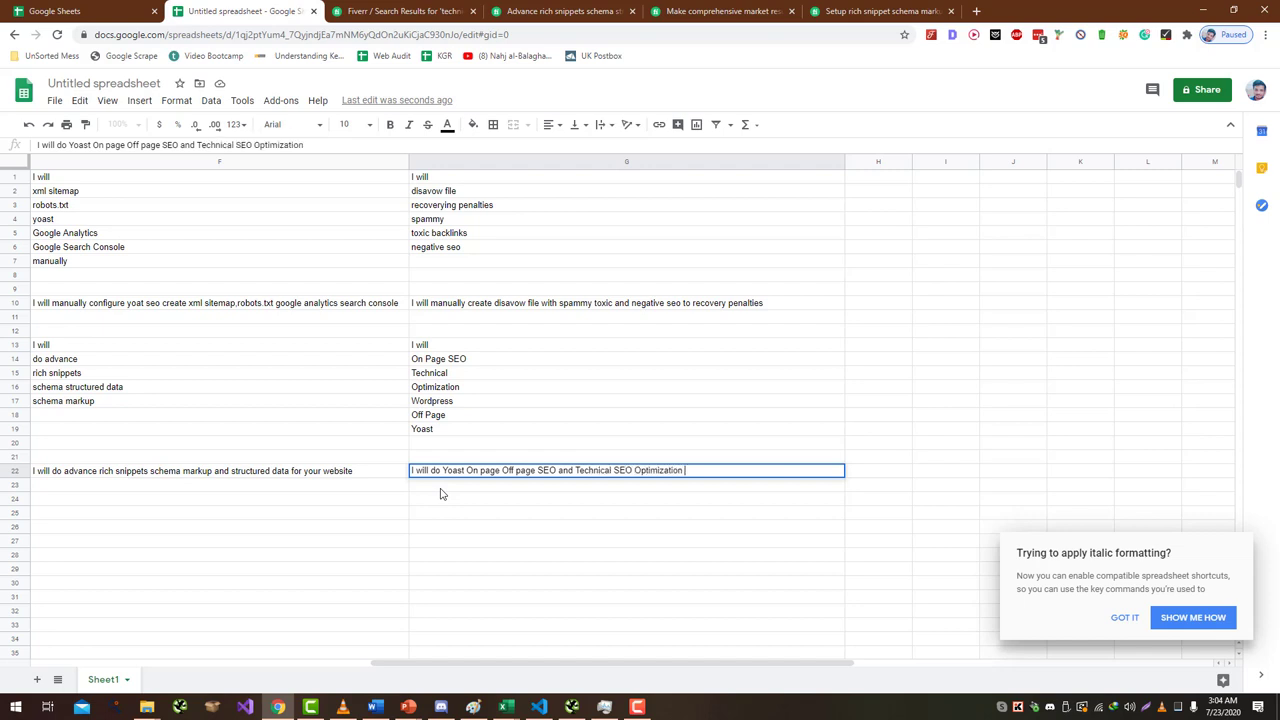
text(of Wordpress)
key(Return)
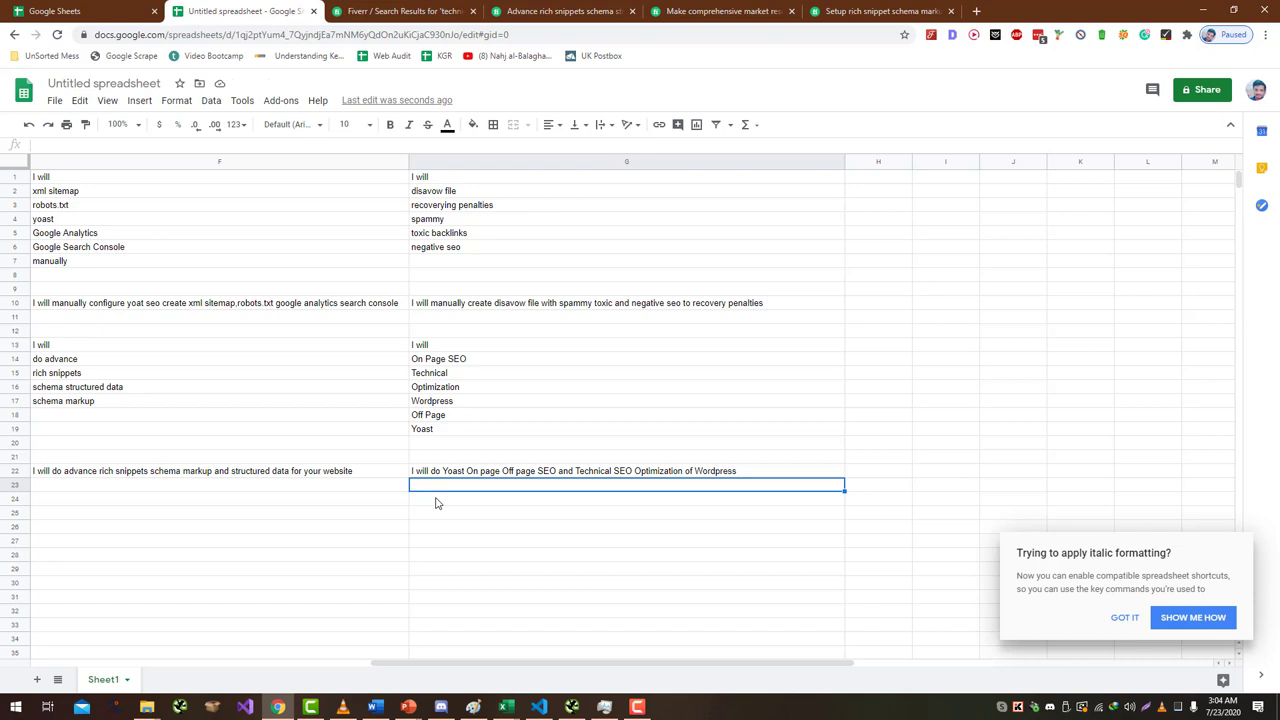
- Correct the wording before "penalties" to "recover" in the disavow file gig title in G10
click(685, 307)
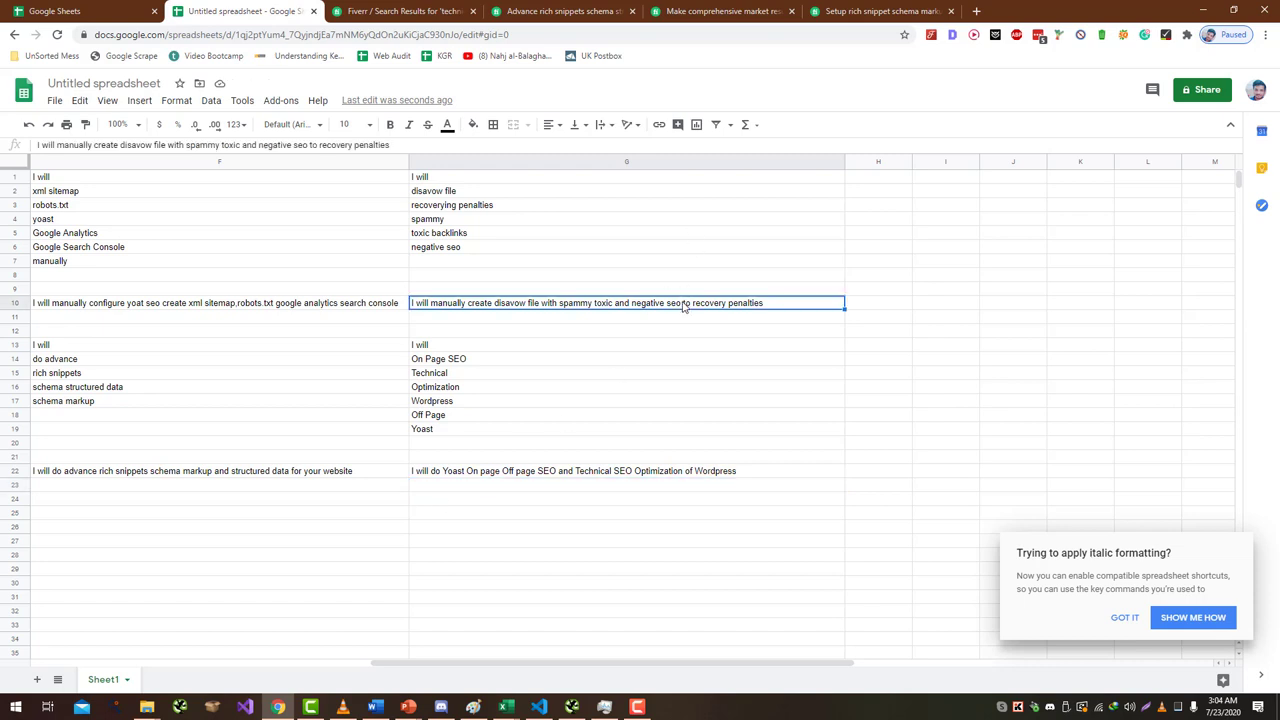
click(312, 145)
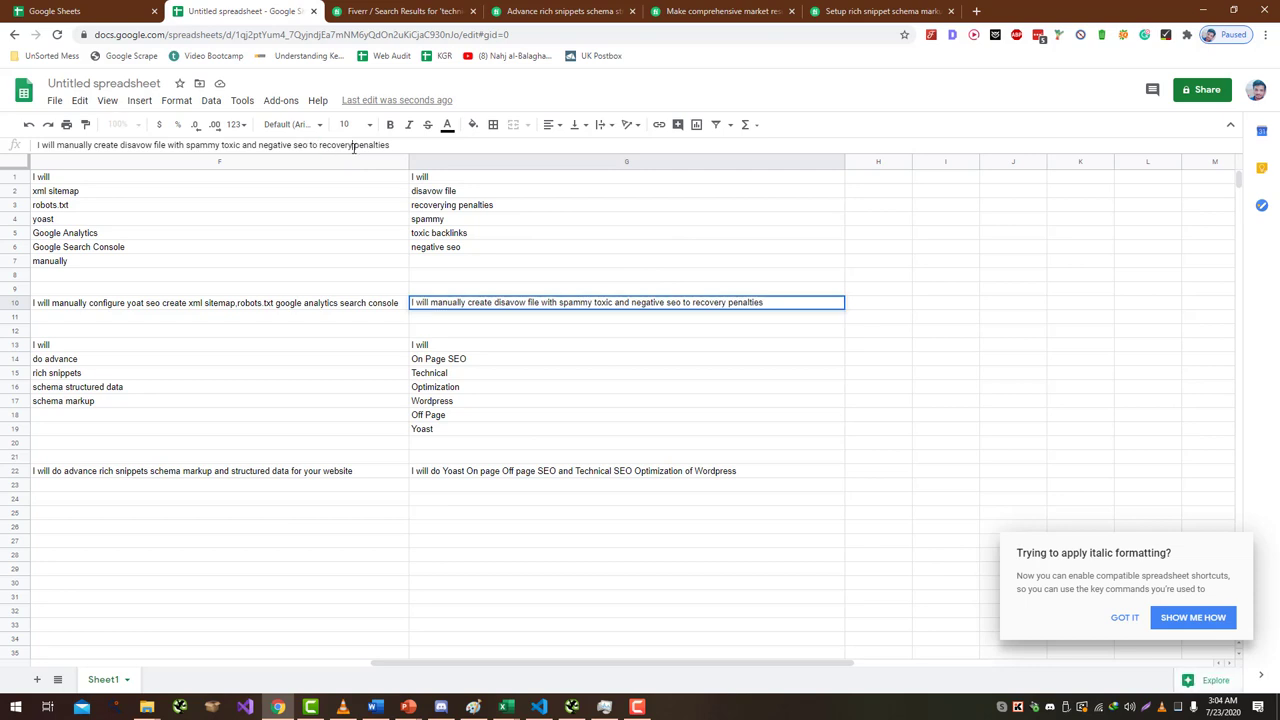
key(BackSpace)
key(Return)
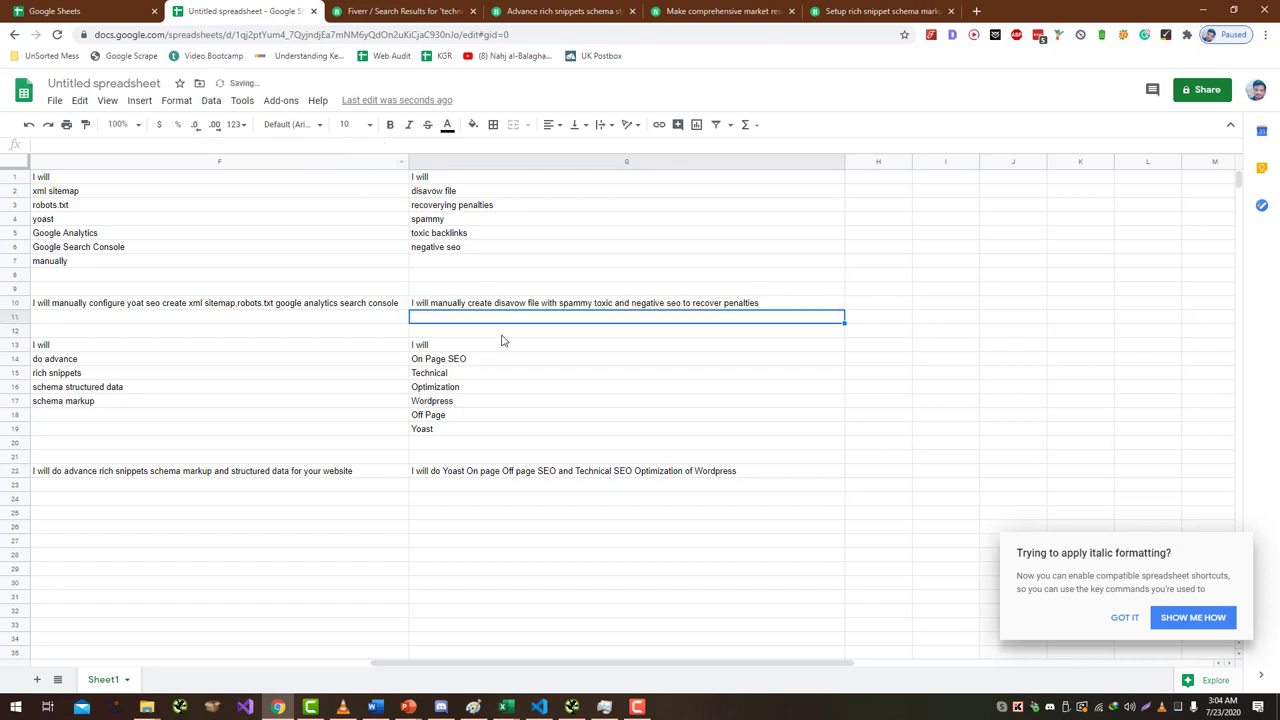
- Correct the spelling of "yoast" in the xml sitemap gig title in F10
key(Up)
key(Left)
click(144, 146)
text(s)
key(Return)
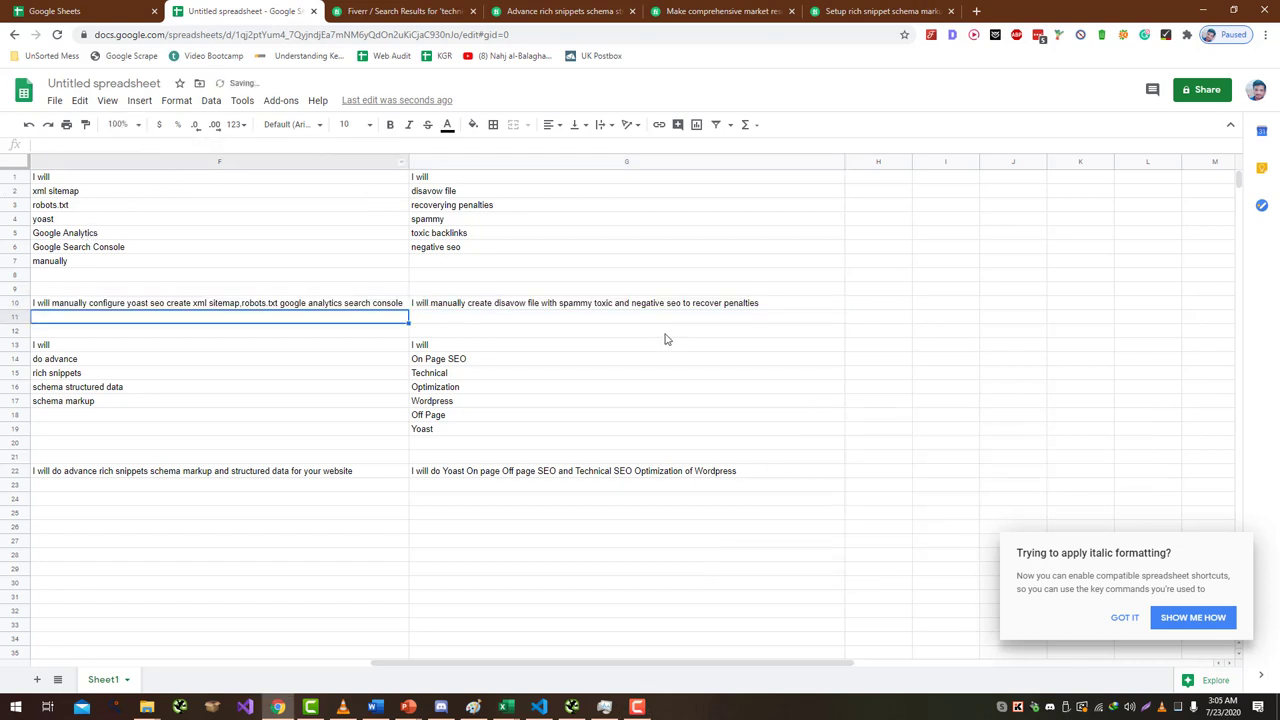
- Insert "from" before "penalties" in the disavow file gig title in G10
click(700, 306)
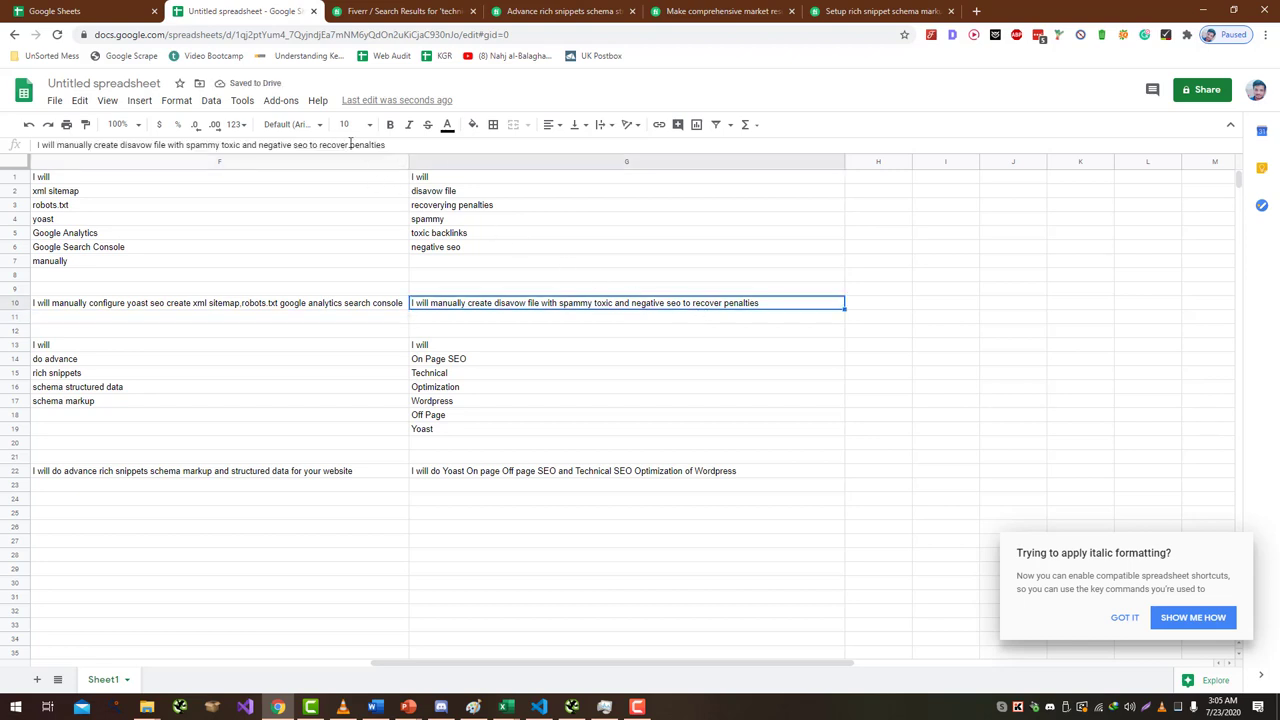
click(348, 145)
text(from)
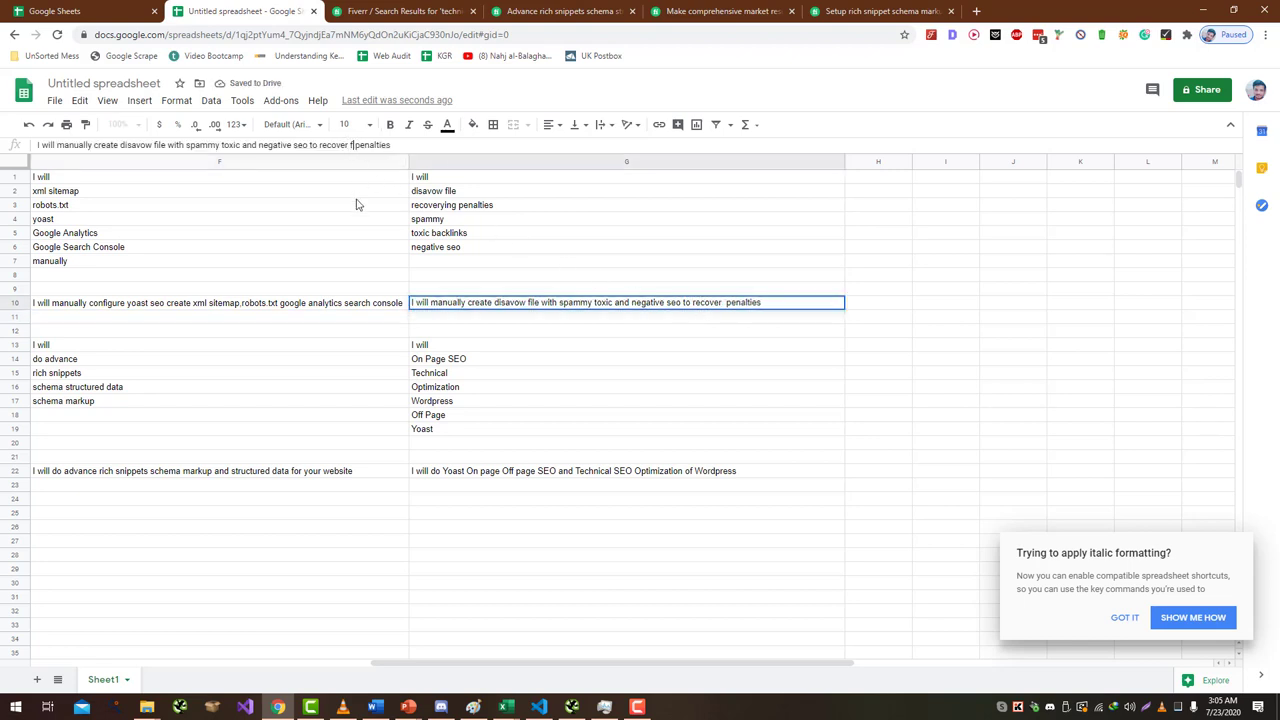
key(Return)
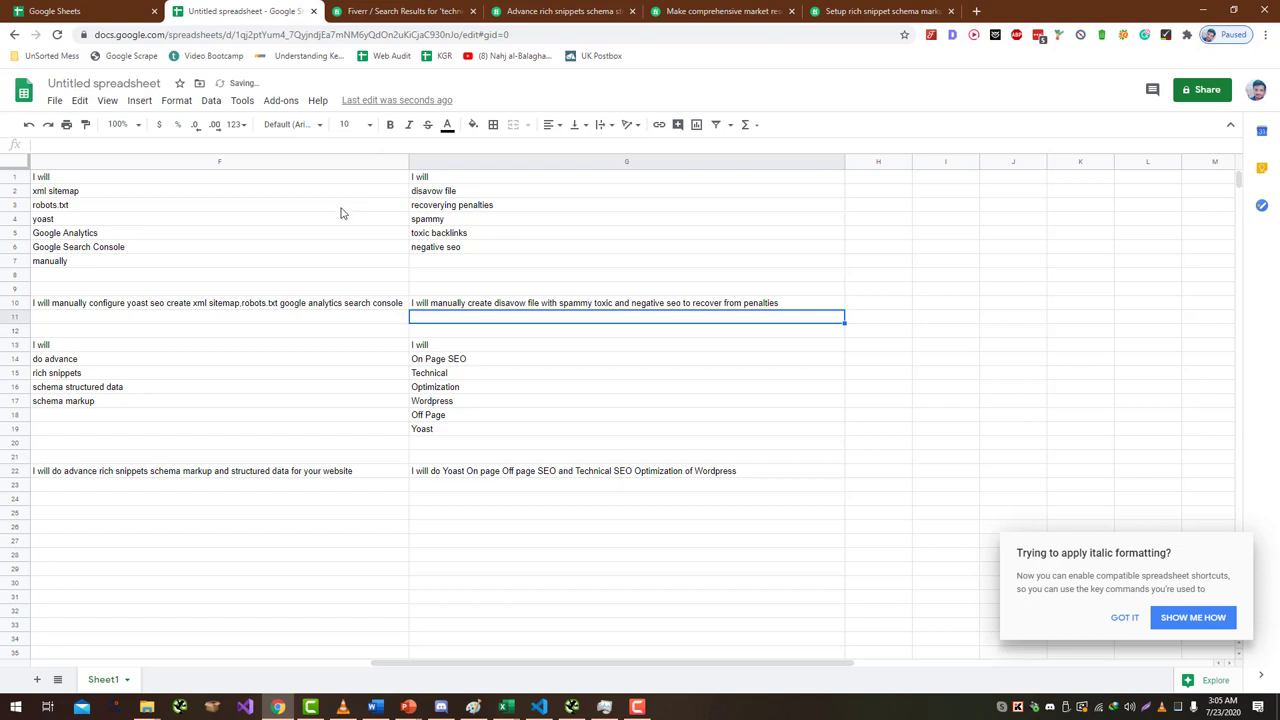
- Review the composed gig titles and keyword lists in columns E to G and the service ideas in columns A to D
click(558, 474)
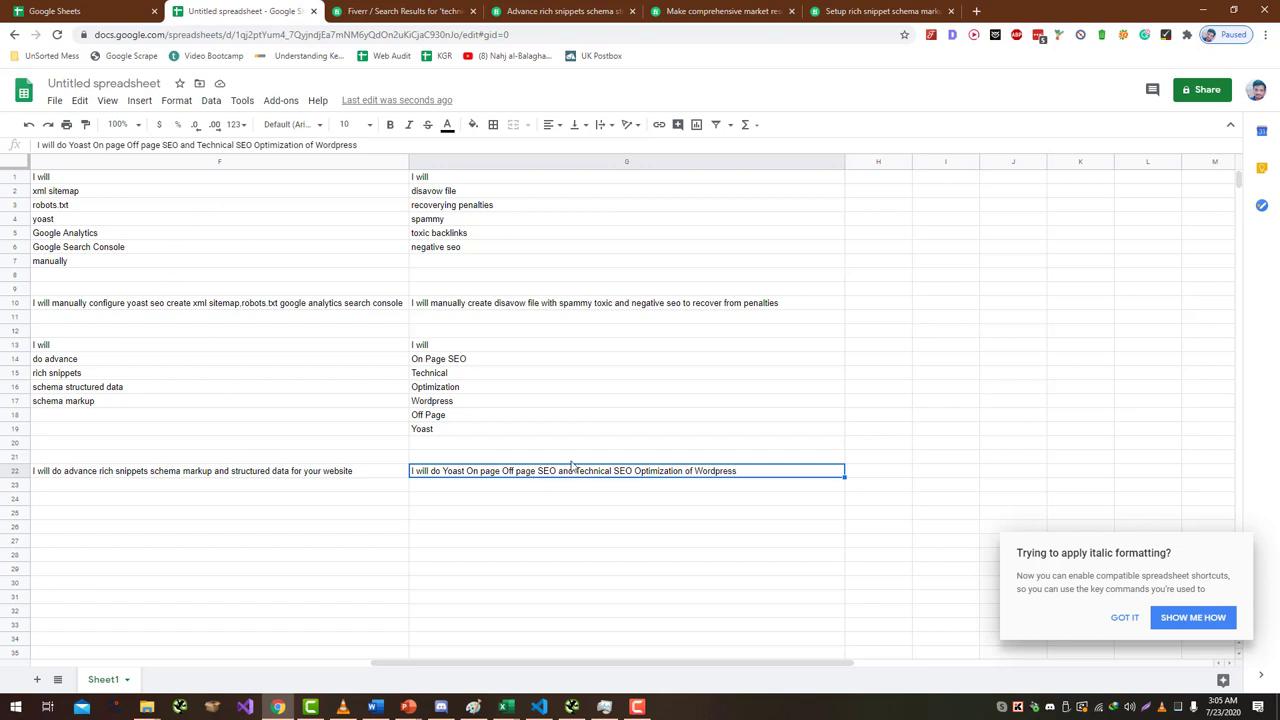
click(674, 457)
drag(728, 477, 428, 190)
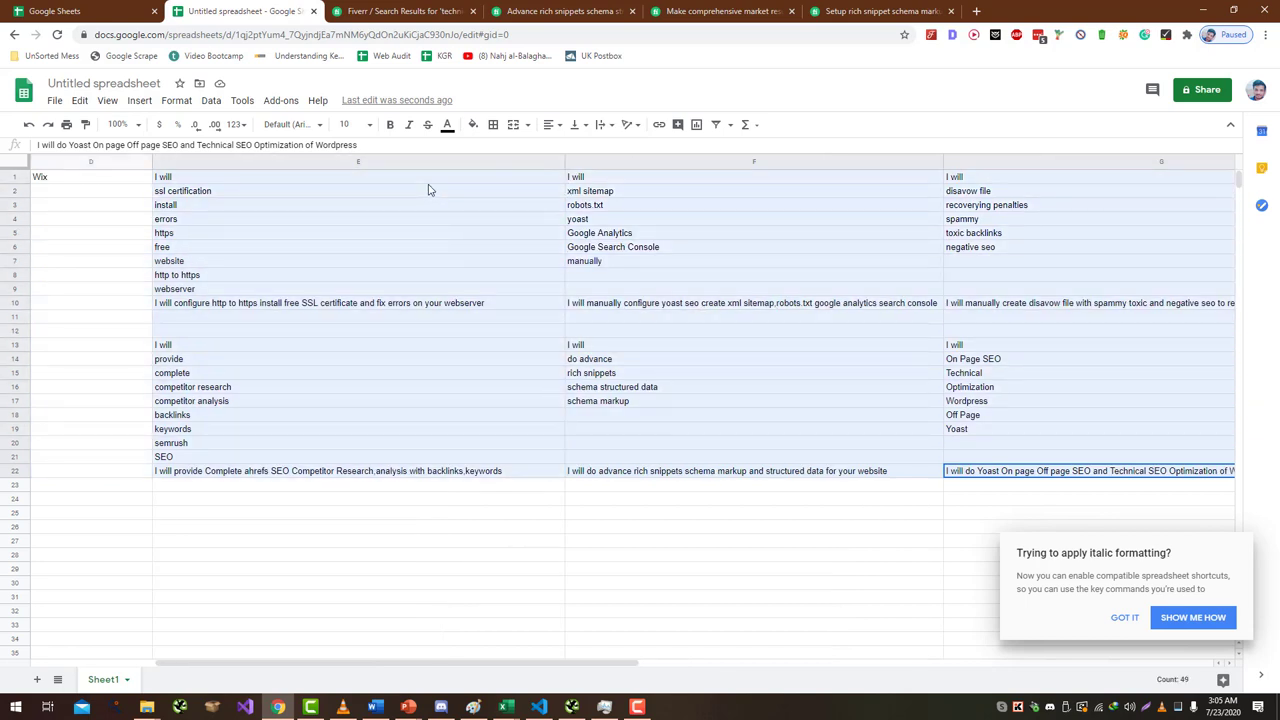
click(311, 460)
click(314, 486)
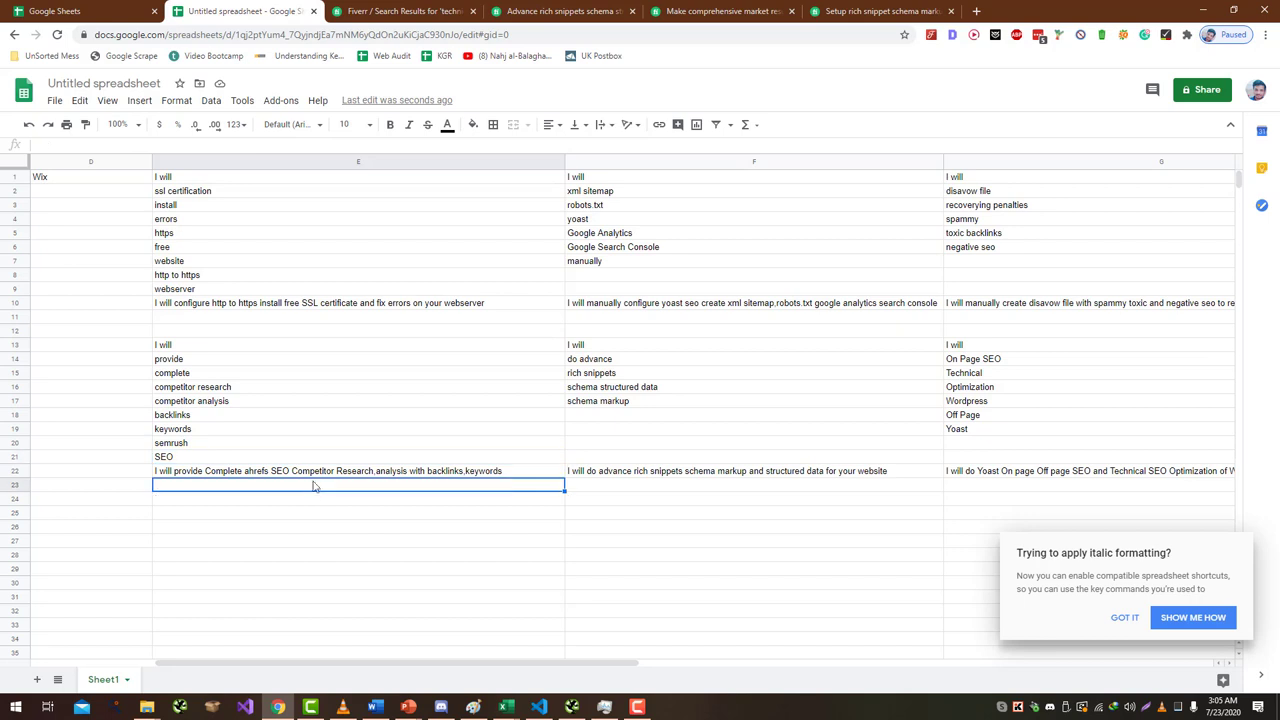
scroll(306, 500, down, 1)
scroll(304, 494, up, 1)
scroll(304, 492, down, 1)
drag(403, 665, 100, 651)
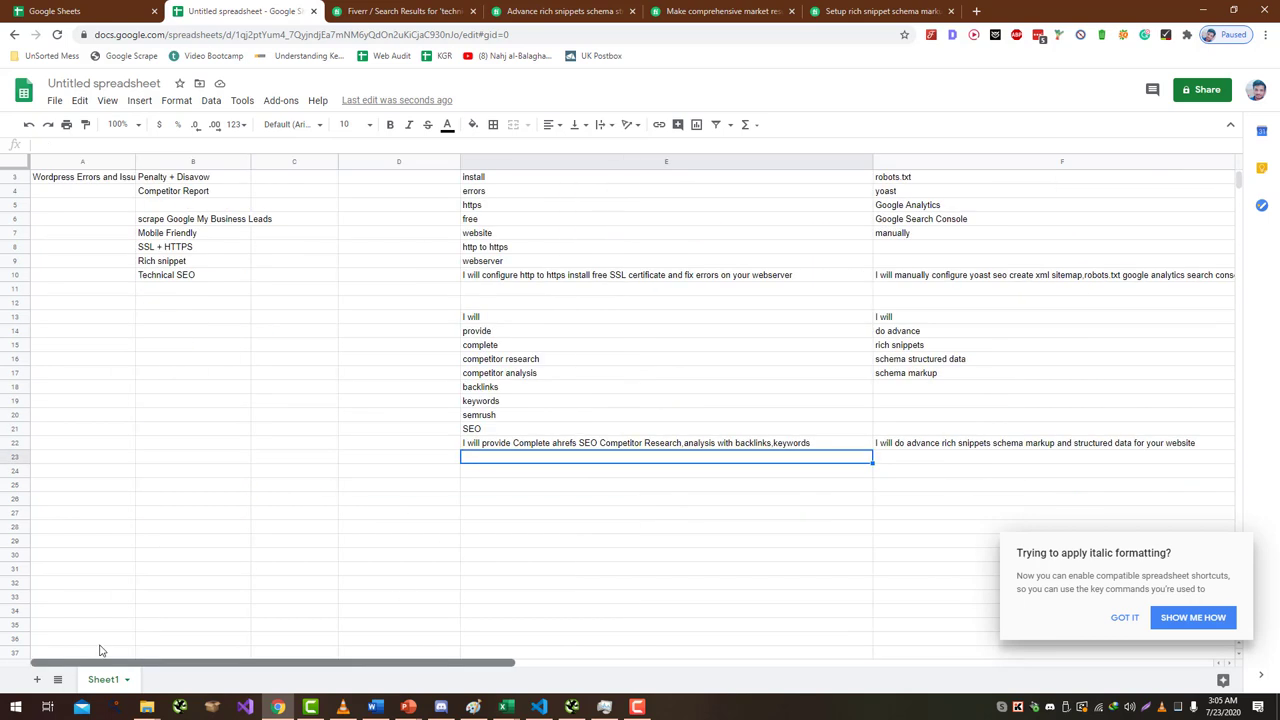
scroll(56, 249, up, 1)
scroll(56, 249, down, 1)
scroll(56, 249, up, 1)
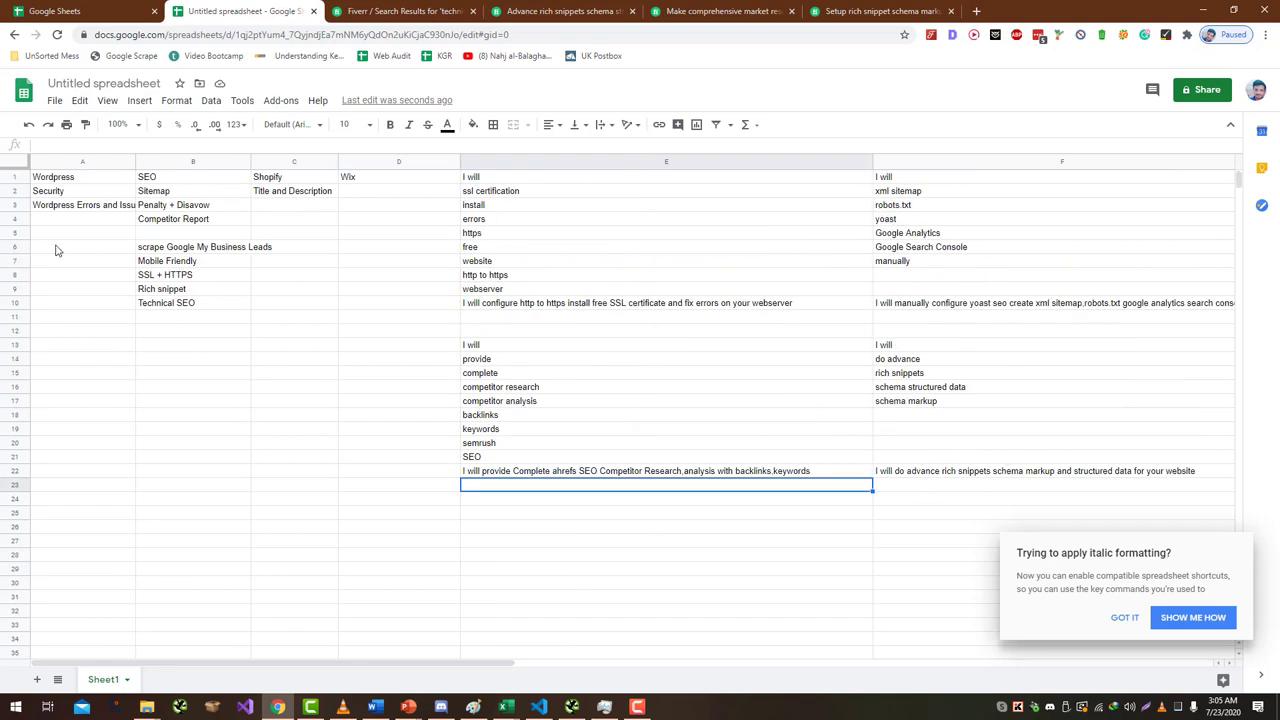